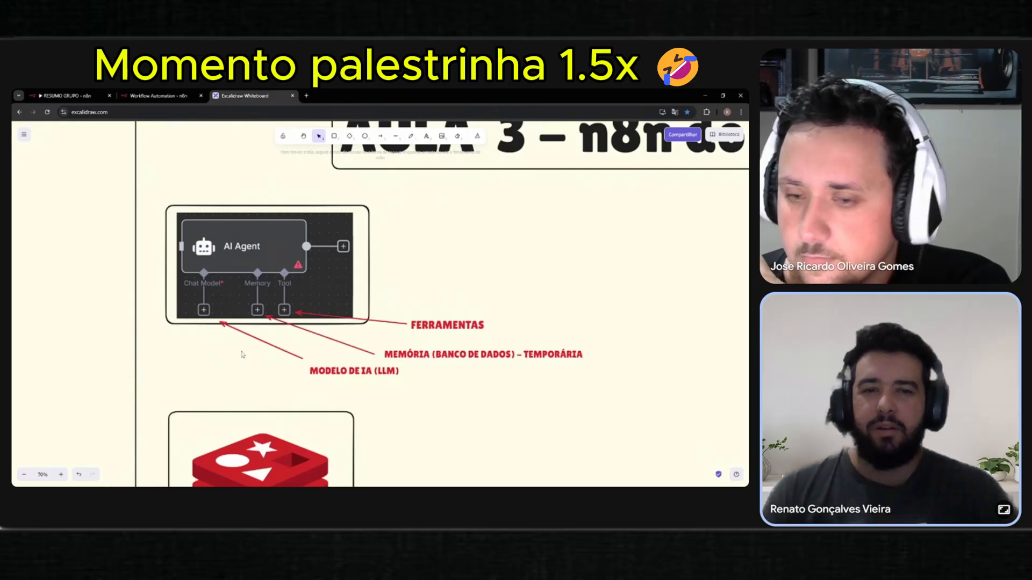
Switch to the n8n workflow and connect the "When chat message received" trigger to the AI Agent node's input
left_click(144, 95)
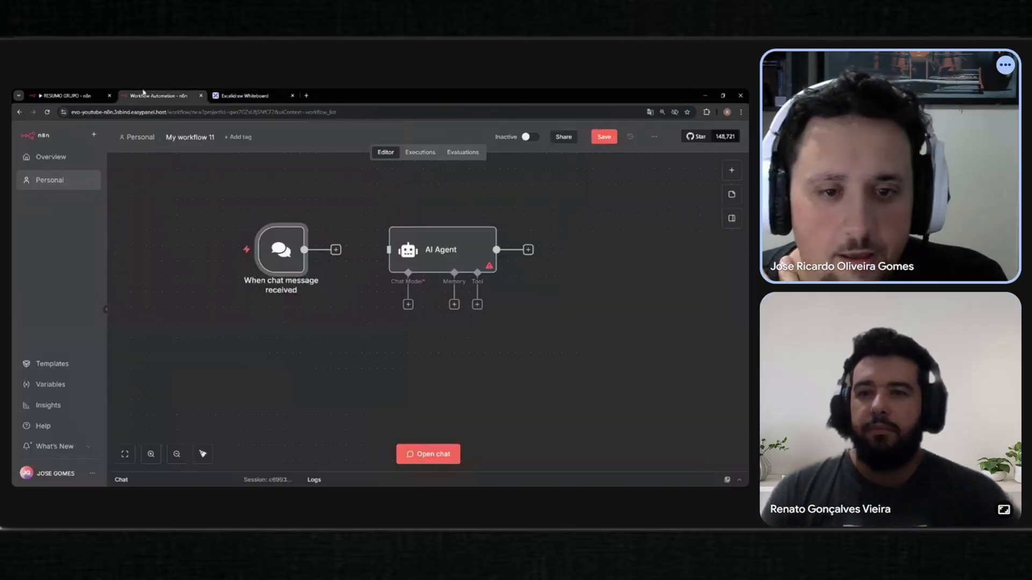
left_click_drag(203, 180, 562, 367)
left_click(508, 317)
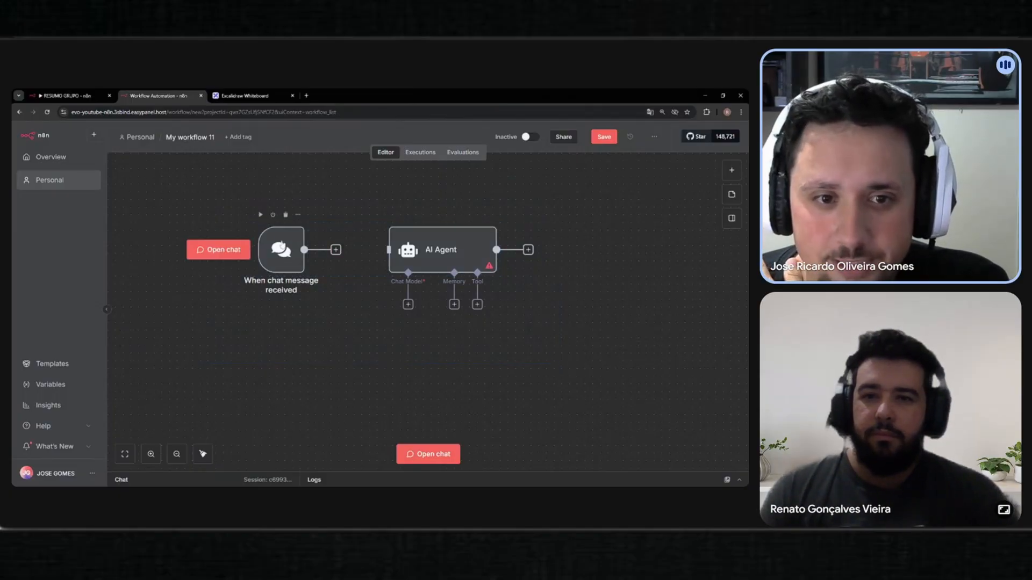
left_click_drag(243, 199, 347, 388)
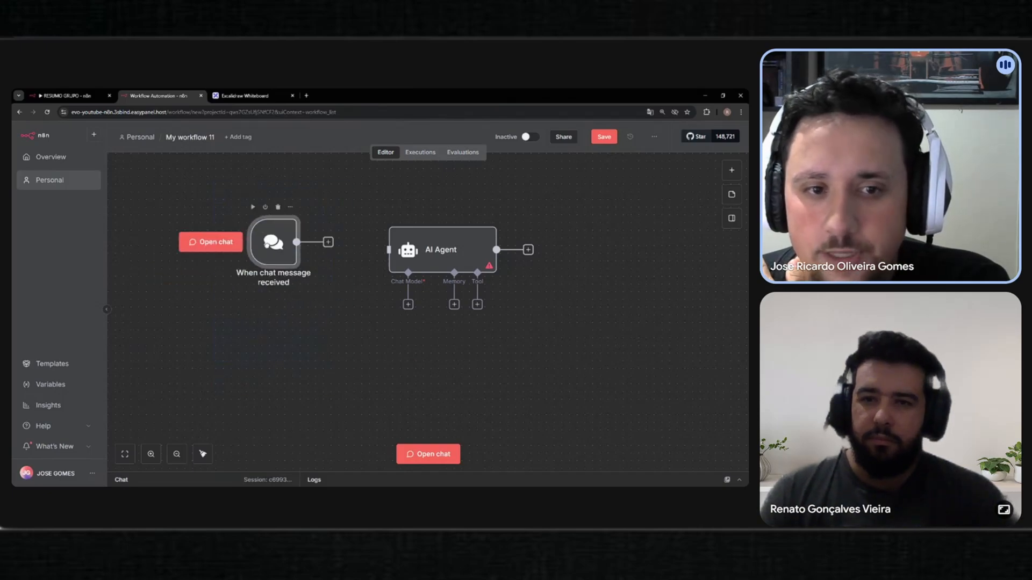
mouse_move(271, 254)
left_mouse_down()
mouse_move(264, 259)
mouse_move(270, 254)
left_mouse_up()
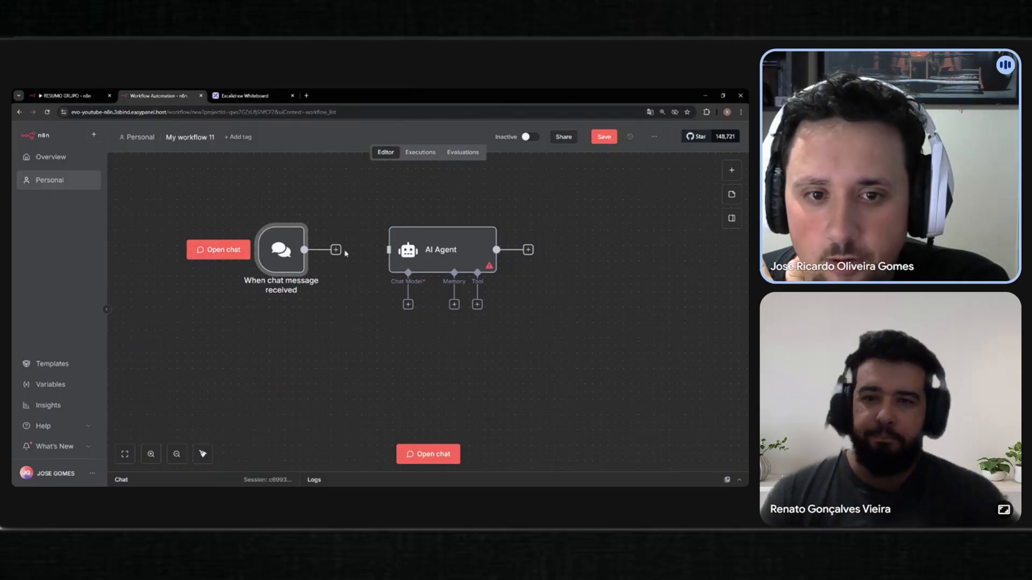
left_click_drag(336, 249, 388, 249)
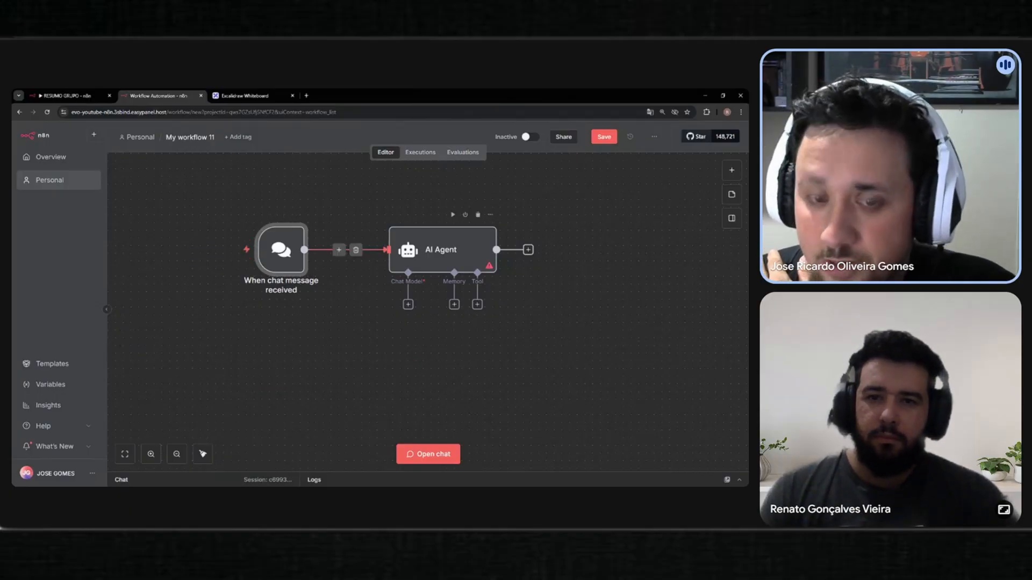
Move the "When chat message received" trigger slightly closer to the AI Agent node on the canvas
left_click(251, 206)
left_click_drag(278, 244, 302, 243)
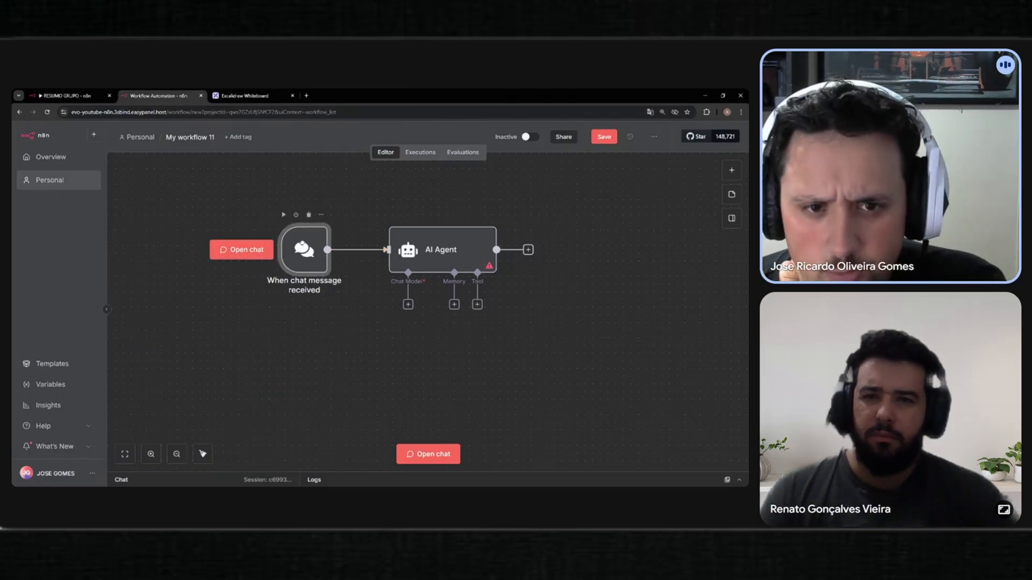
left_click_drag(245, 186, 360, 318)
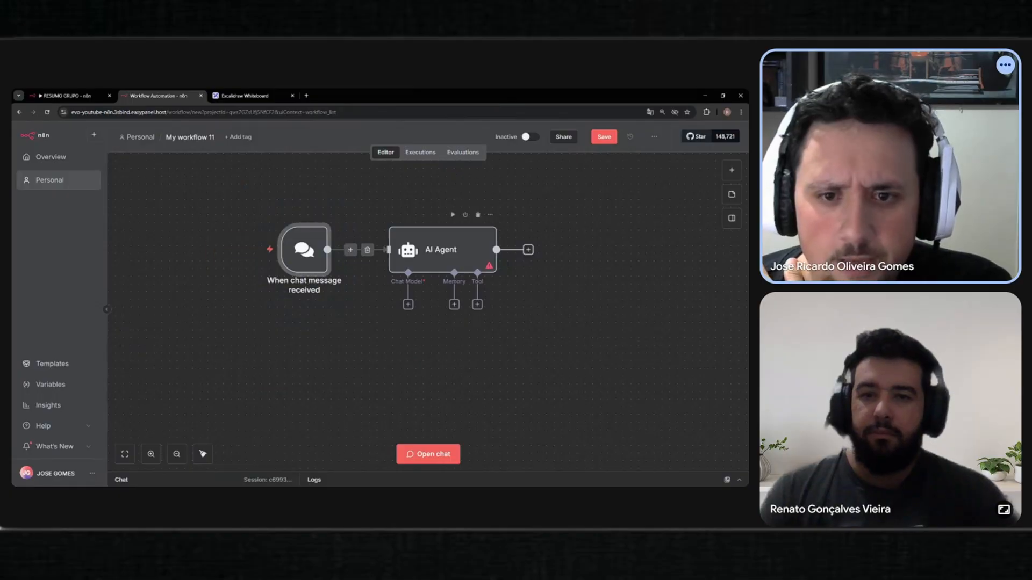
left_click_drag(365, 196, 556, 361)
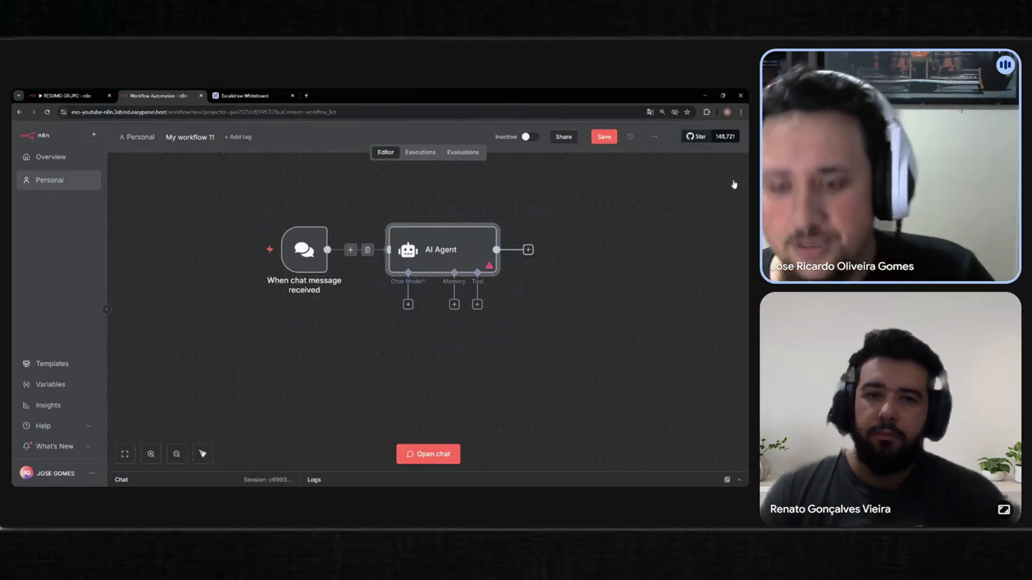
Search the node library for "AGE", look through the matching nodes and close it without adding one
key("Tab")
type("AGE")
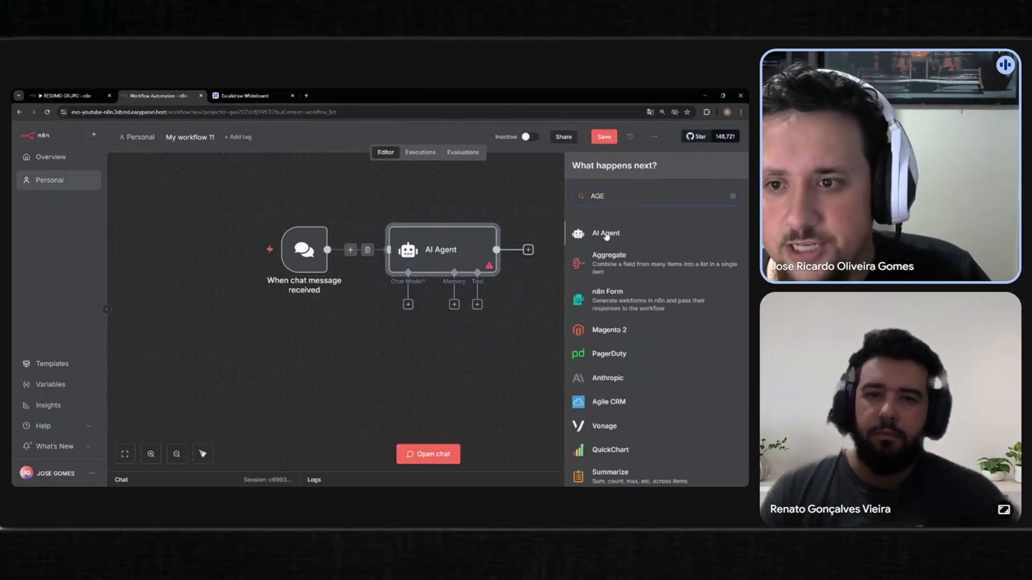
scroll(646, 329, "down", 3)
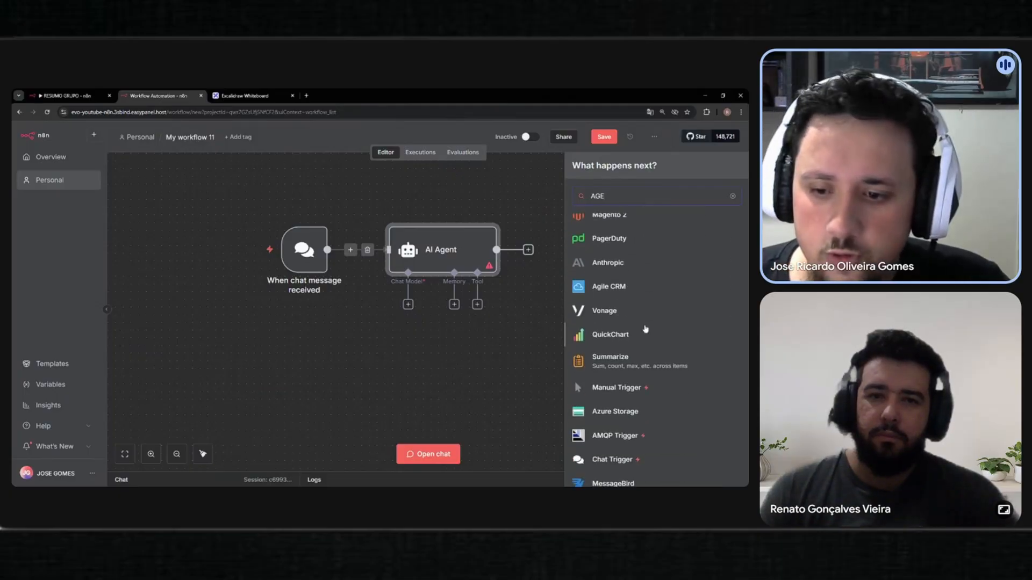
scroll(646, 329, "down", 2)
scroll(624, 360, "up", 5)
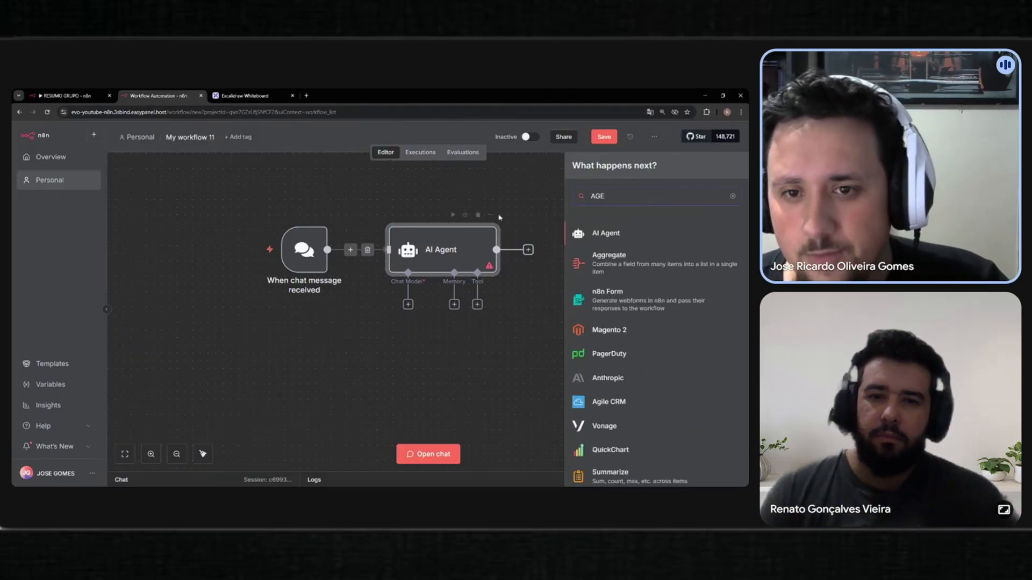
left_click(363, 198)
left_click_drag(362, 197, 633, 361)
left_click(569, 324)
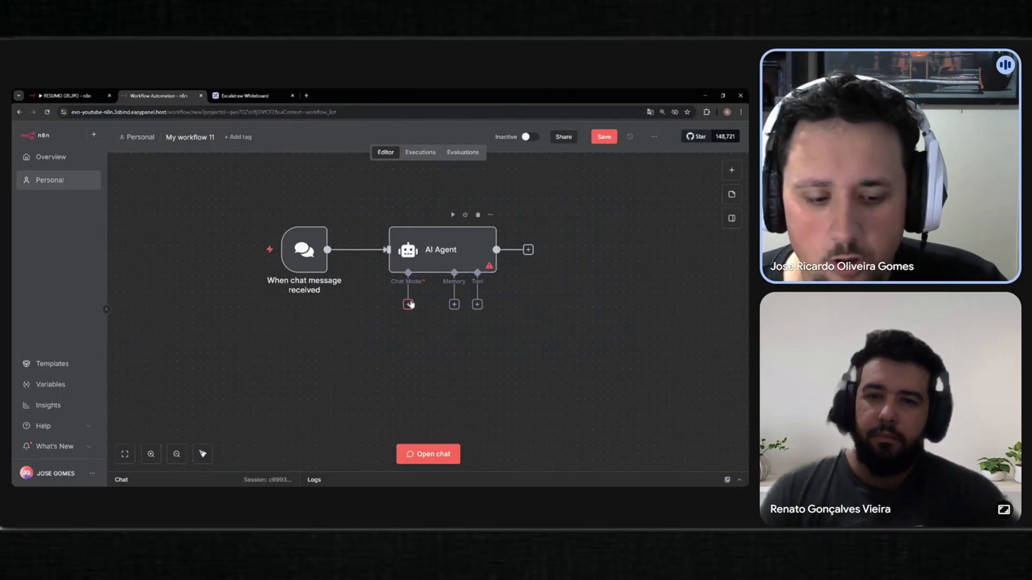
Open the language models available for the AI Agent's Chat Model connection and look through the providers
scroll(410, 304, "up", 5)
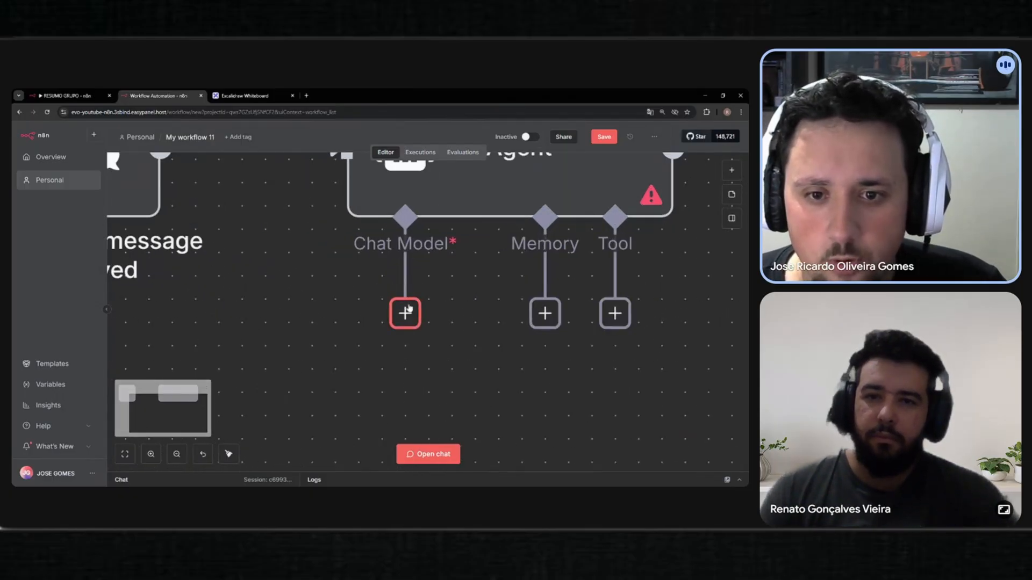
scroll(404, 312, "down", 5)
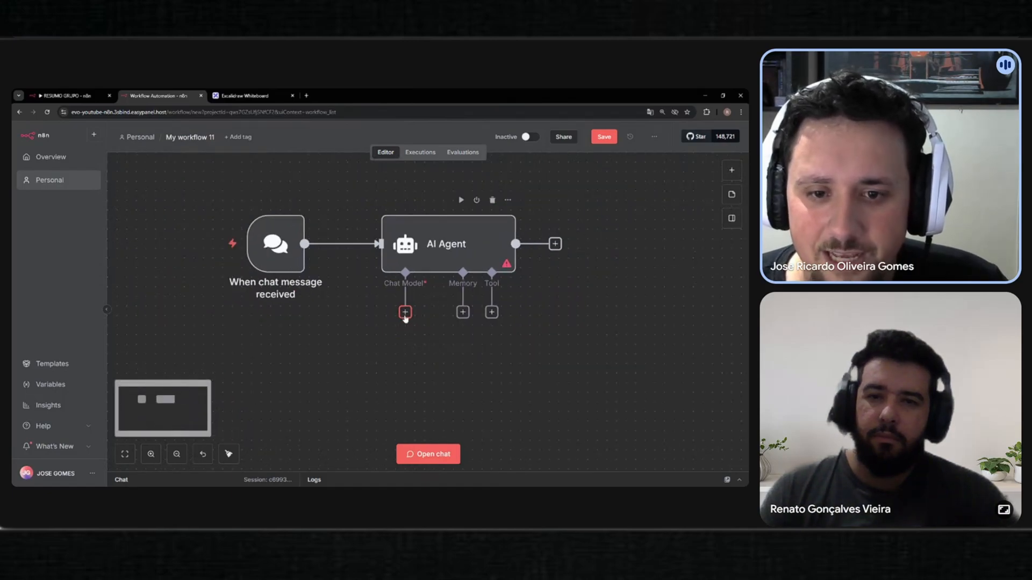
left_click(405, 312)
left_click_drag(588, 166, 673, 167)
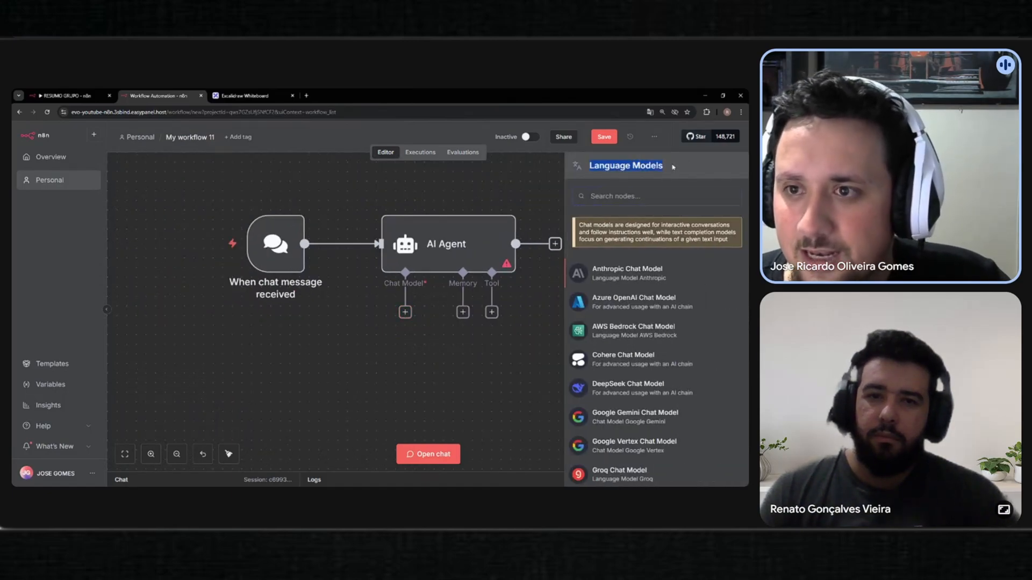
left_click(670, 171)
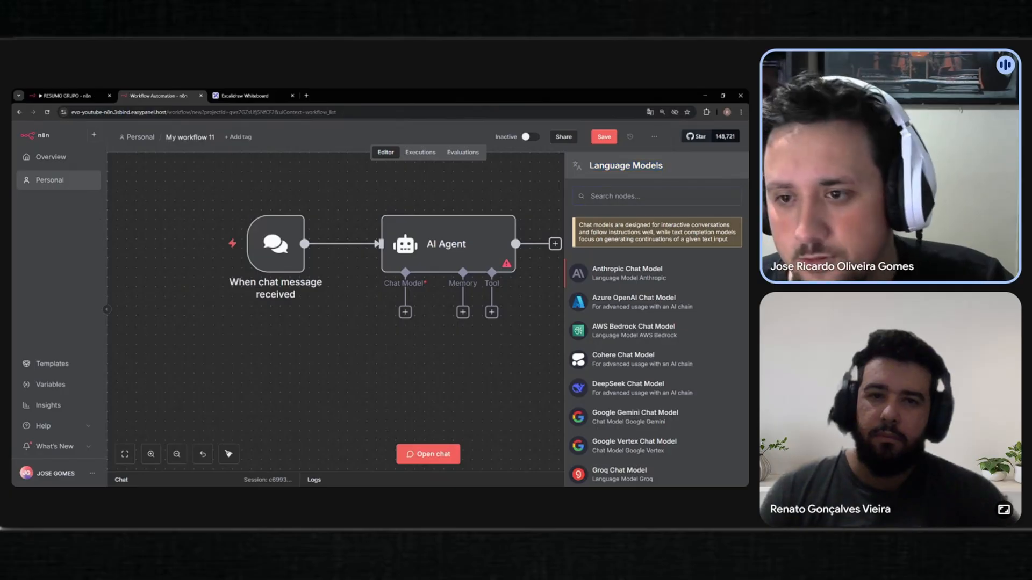
scroll(628, 358, "down", 5)
scroll(628, 358, "up", 5)
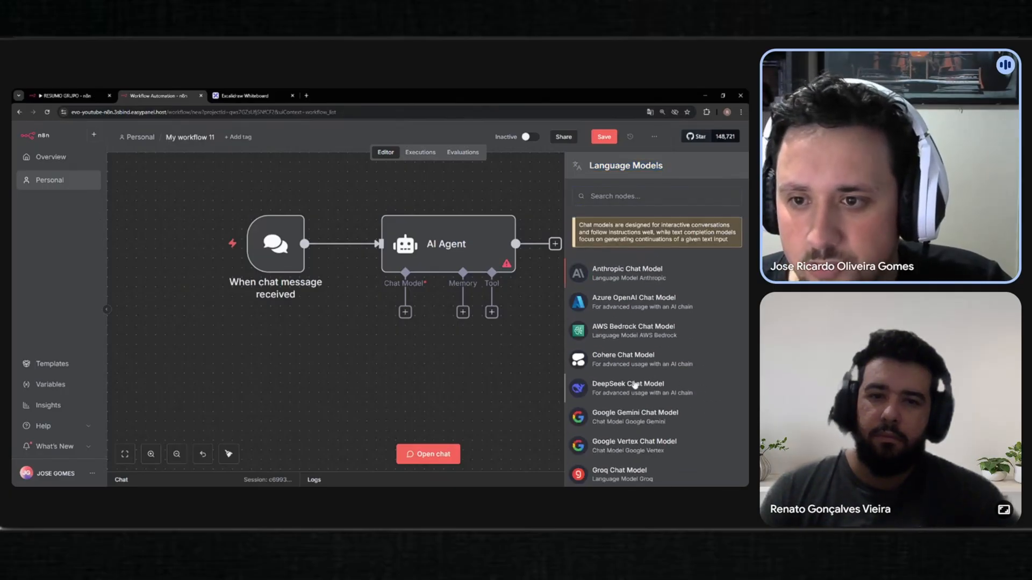
scroll(615, 320, "down", 5)
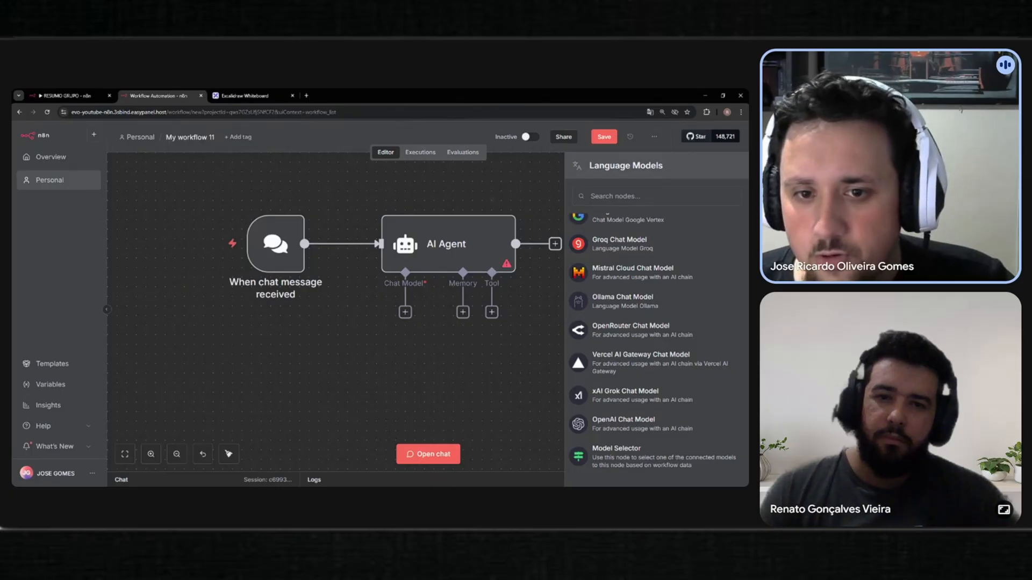
scroll(656, 385, "down", 1)
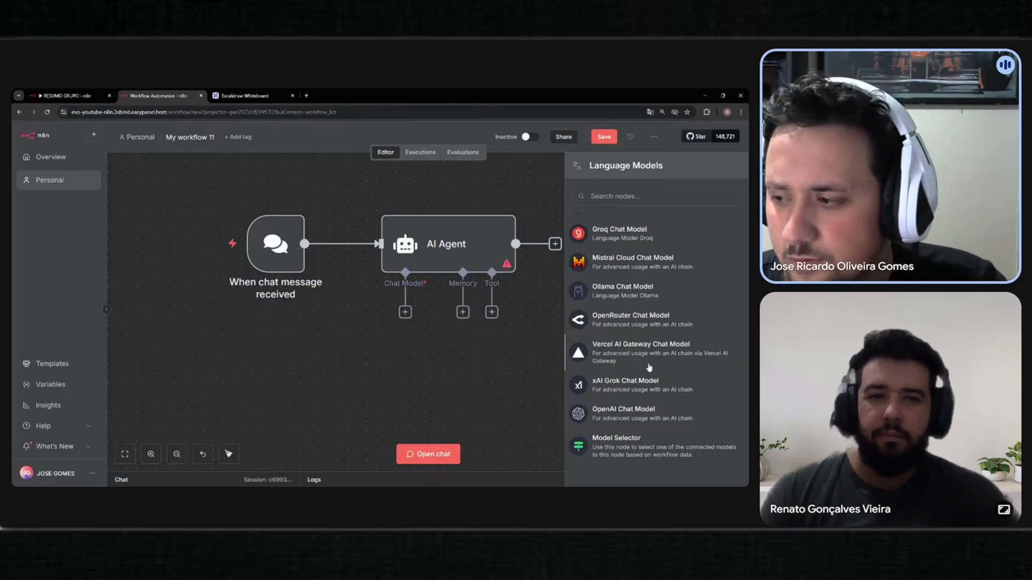
scroll(648, 367, "up", 3)
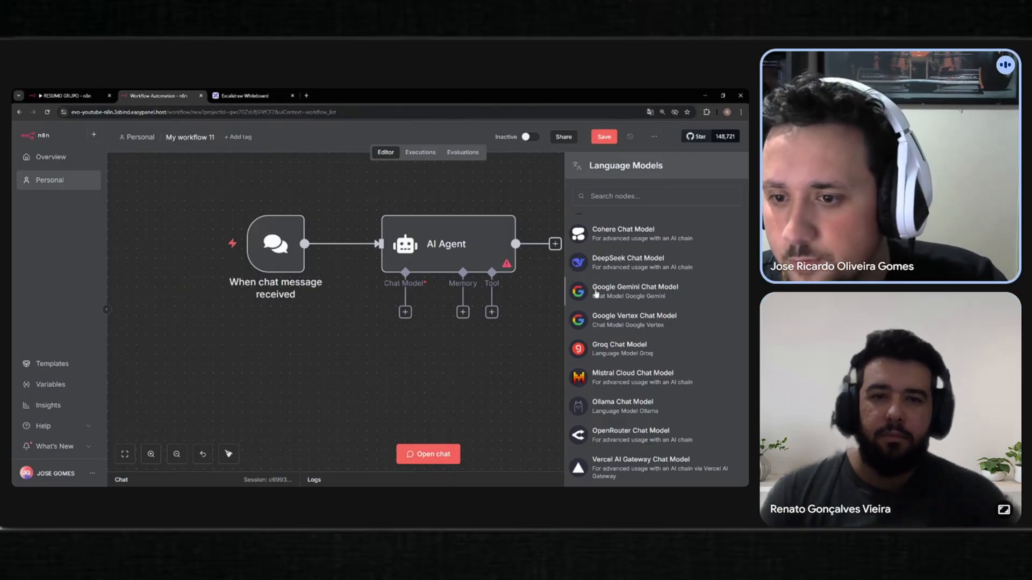
scroll(630, 353, "up", 3)
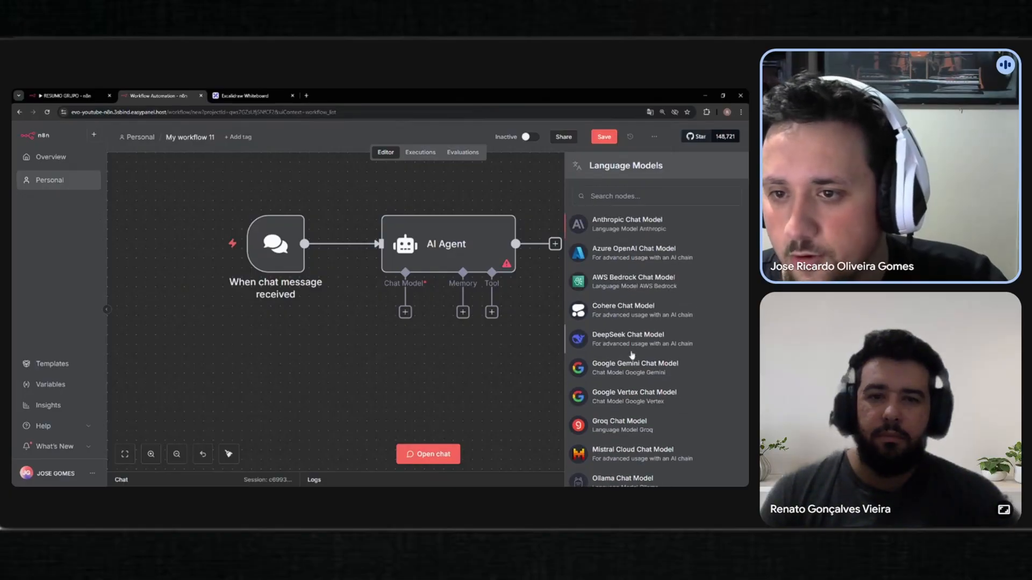
scroll(651, 275, "up", 2)
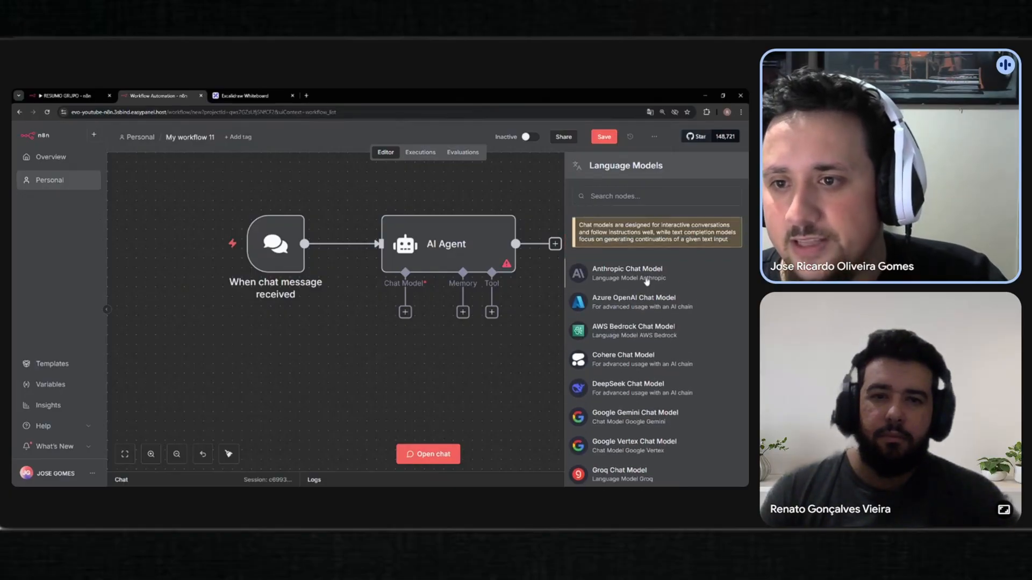
Attach an OpenAI Chat Model to the AI Agent's Chat Model connection
scroll(605, 341, "down", 1)
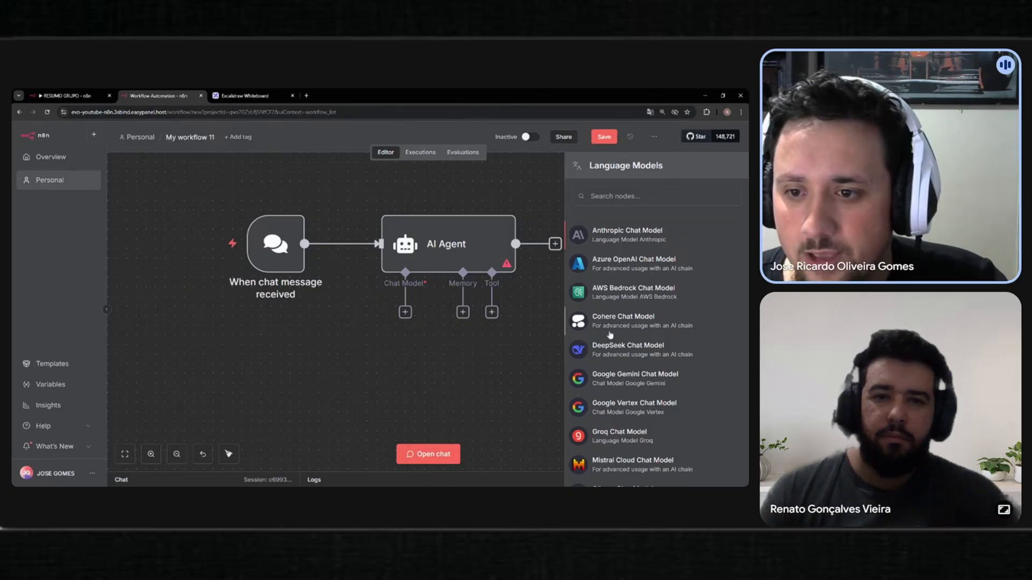
scroll(638, 351, "down", 4)
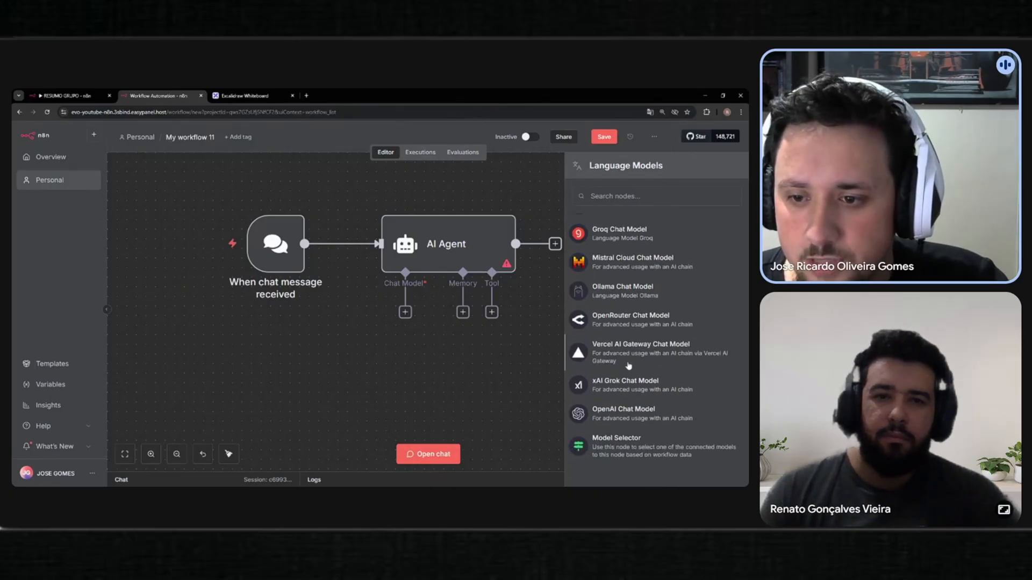
left_click(621, 413)
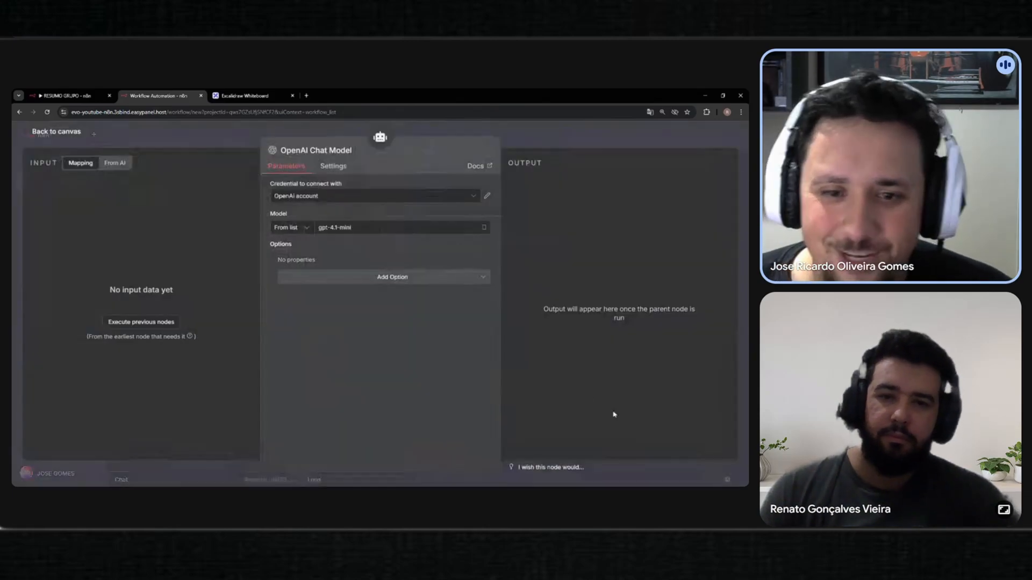
Examine the models selectable for the OpenAI Chat Model and open its list of additional options
left_click(360, 227)
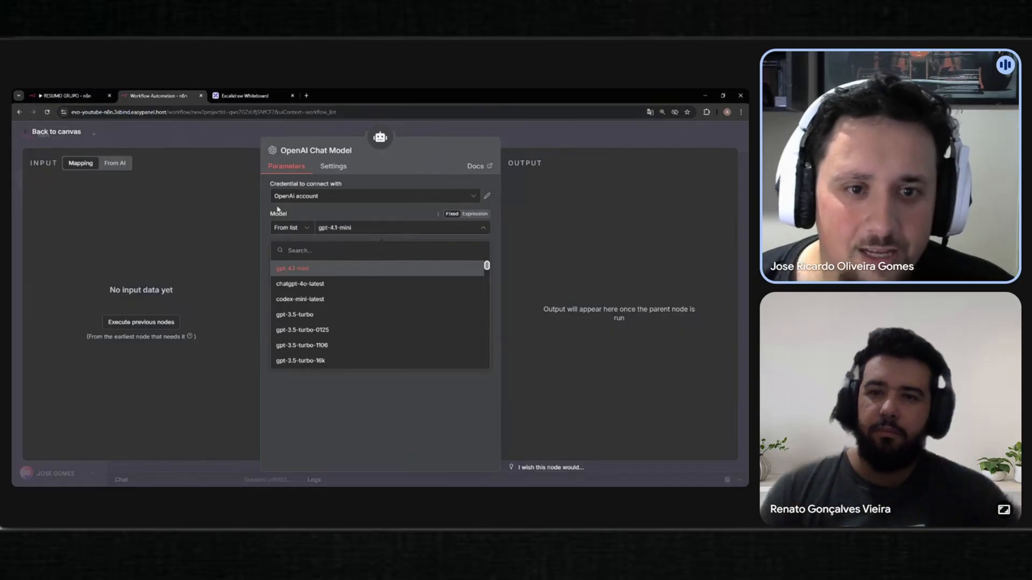
scroll(346, 306, "down", 10)
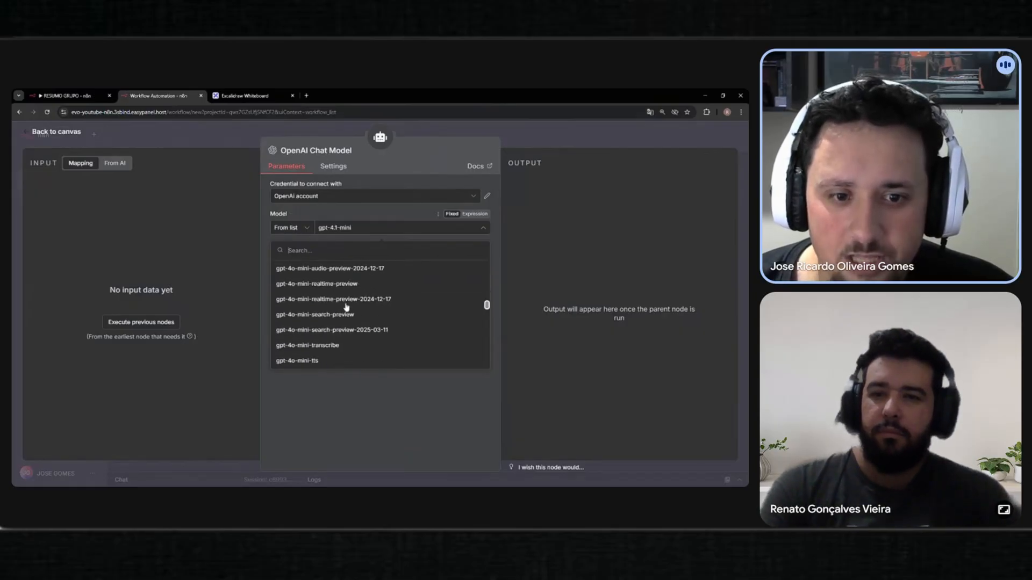
scroll(346, 311, "down", 10)
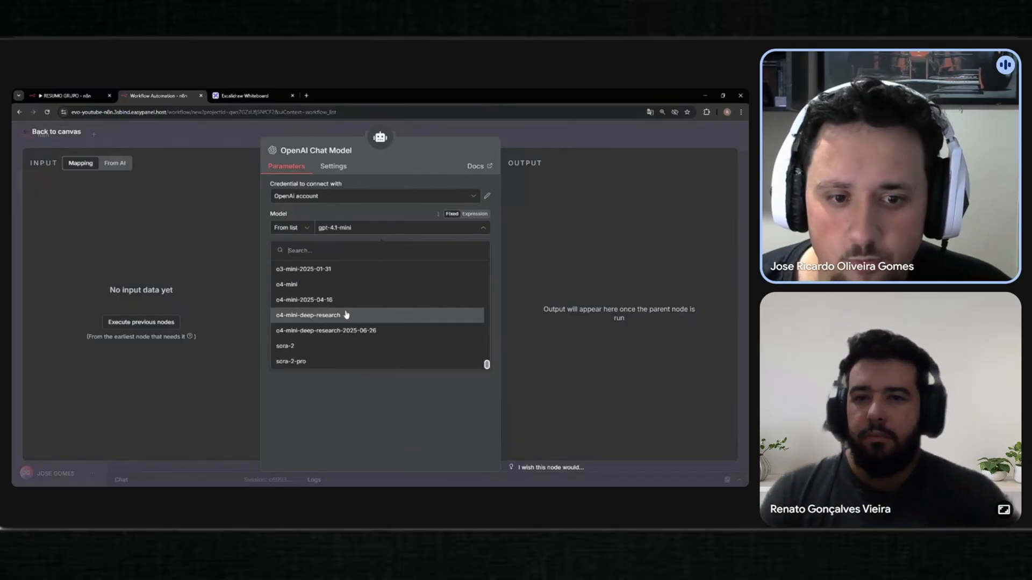
scroll(313, 348, "up", 3)
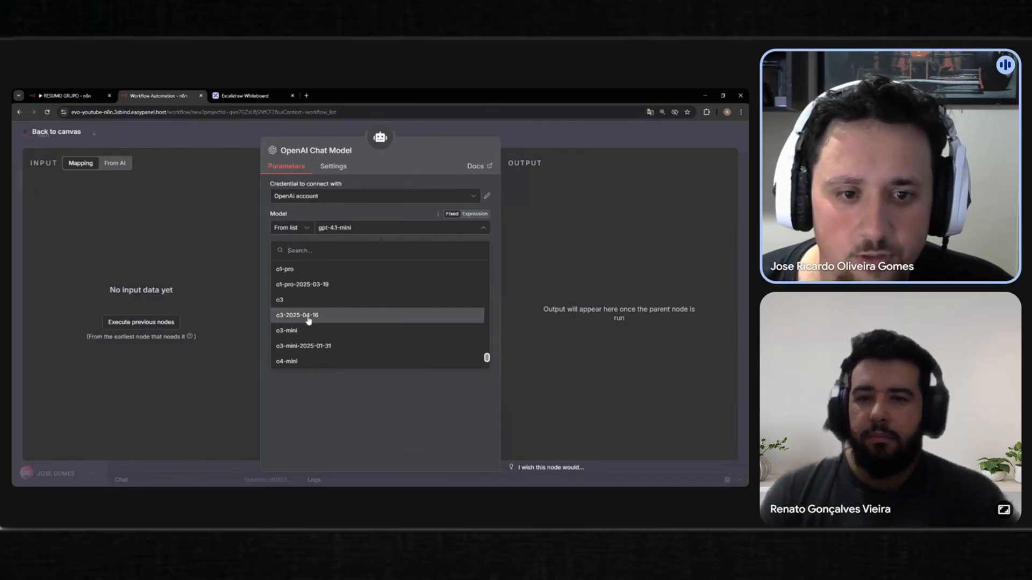
scroll(312, 309, "up", 4)
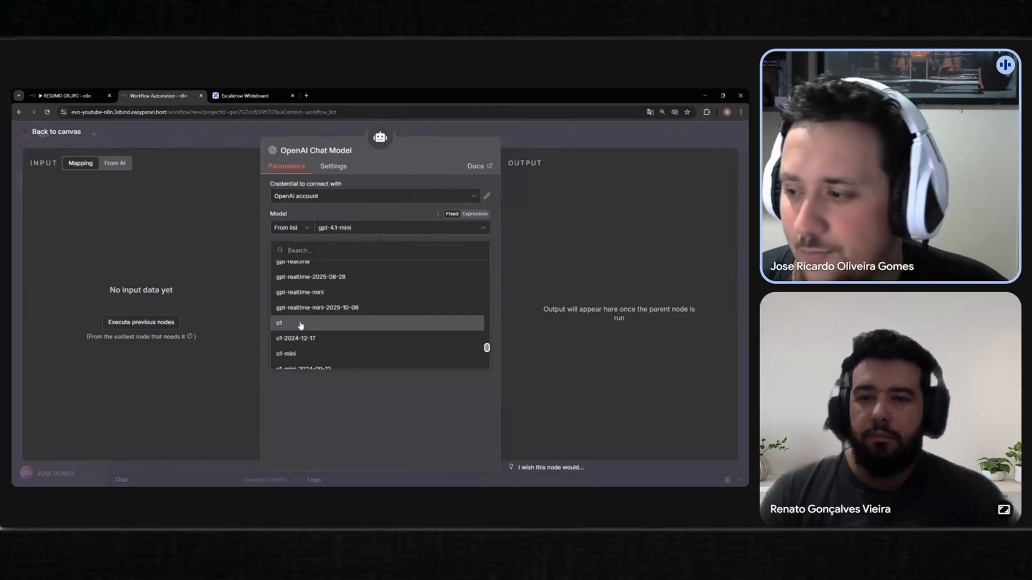
scroll(301, 322, "up", 5)
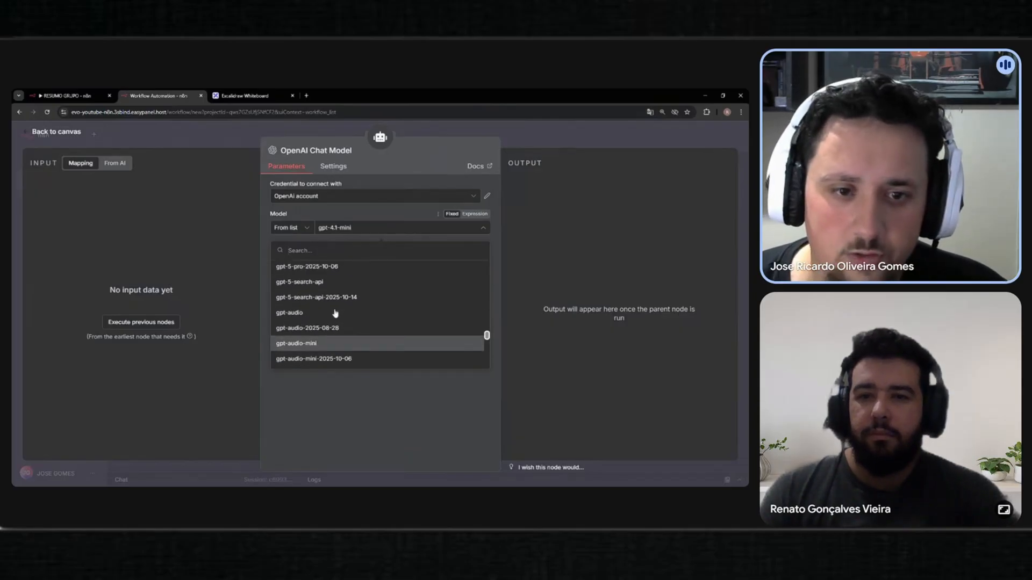
scroll(335, 313, "up", 6)
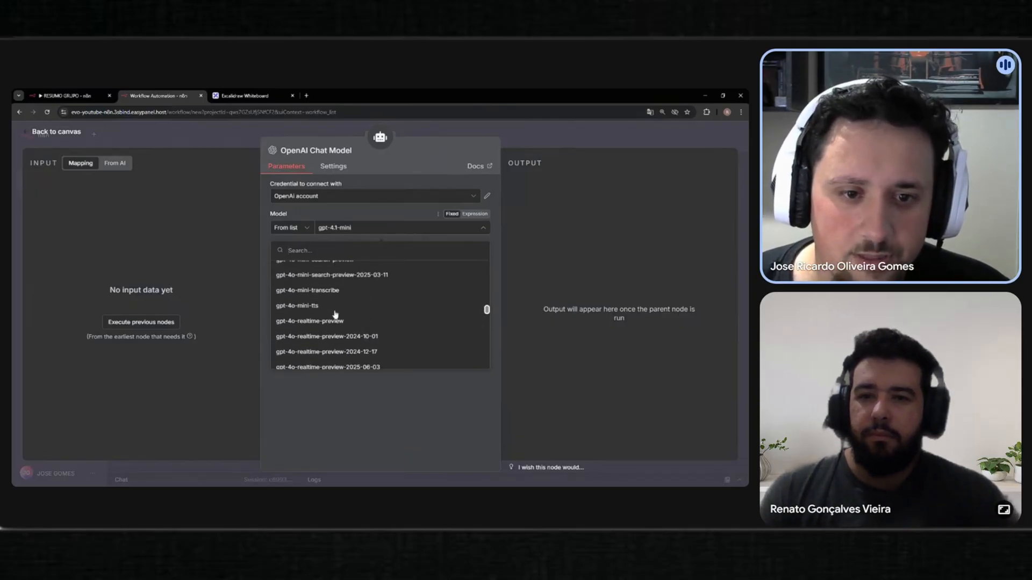
scroll(335, 315, "up", 6)
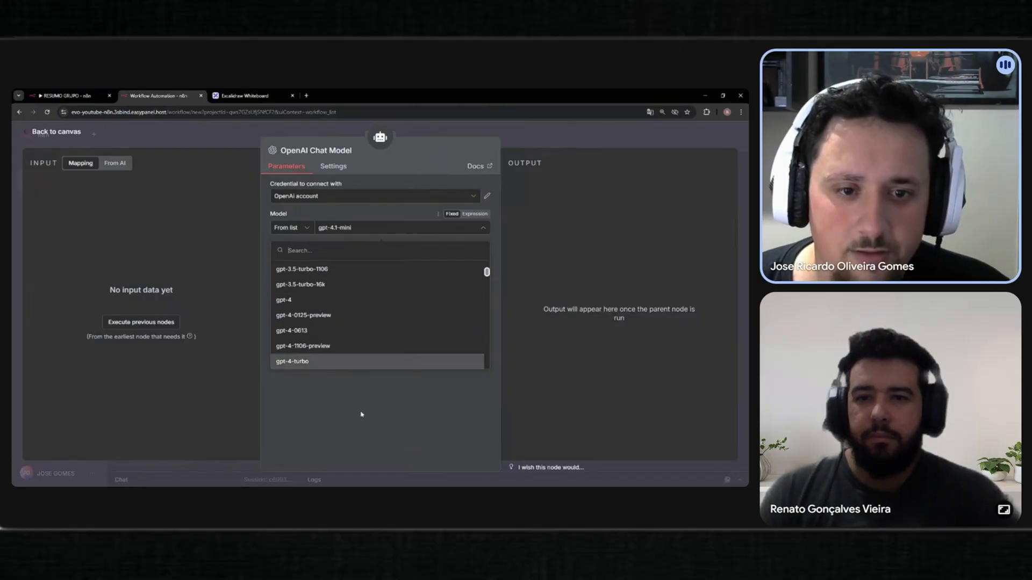
left_click(336, 230)
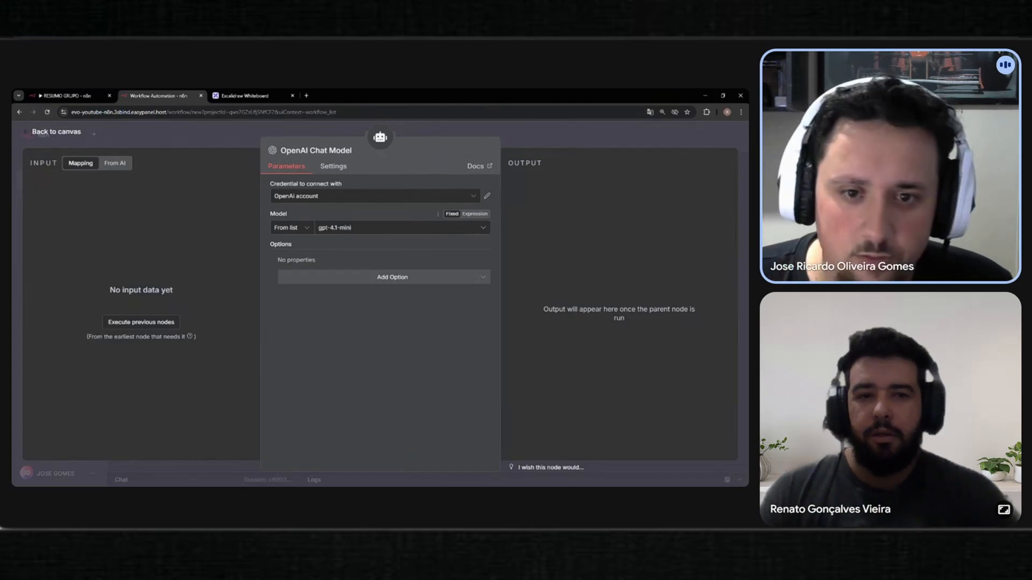
left_click(361, 277)
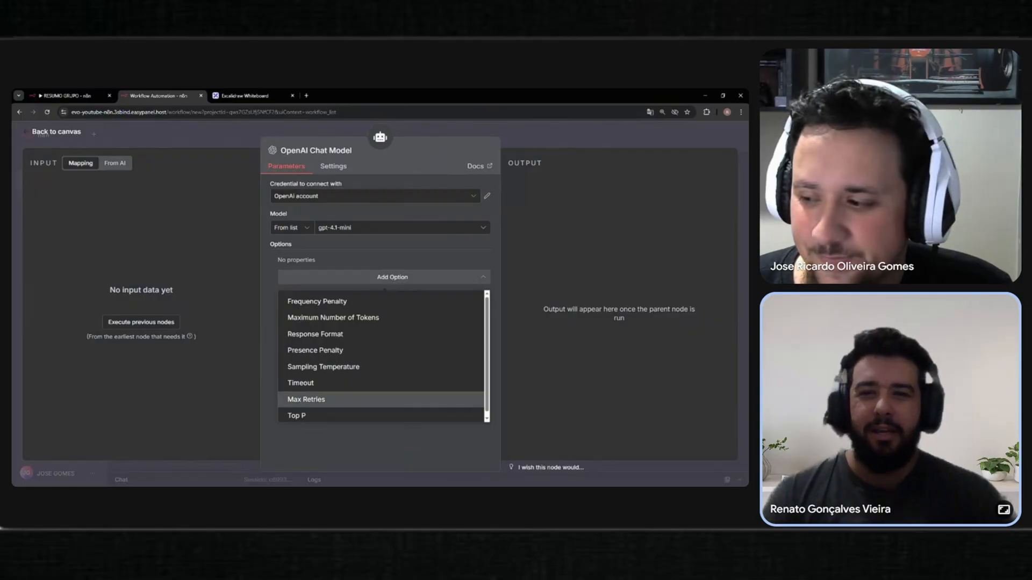
Look through the OpenAI Chat Model's additional options without adding one, then return to the canvas and shift the node slightly
key("alt+Tab")
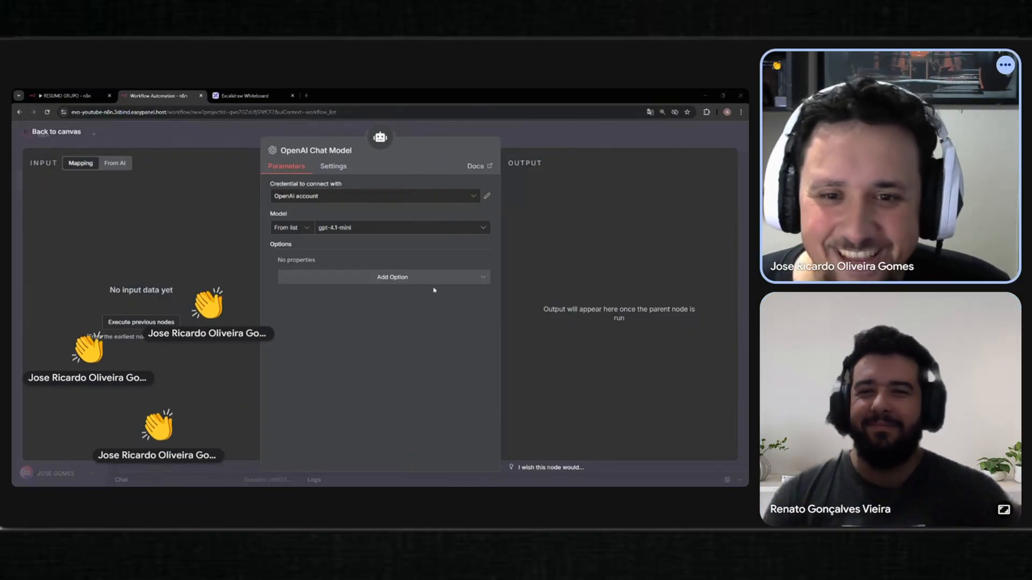
left_click(385, 277)
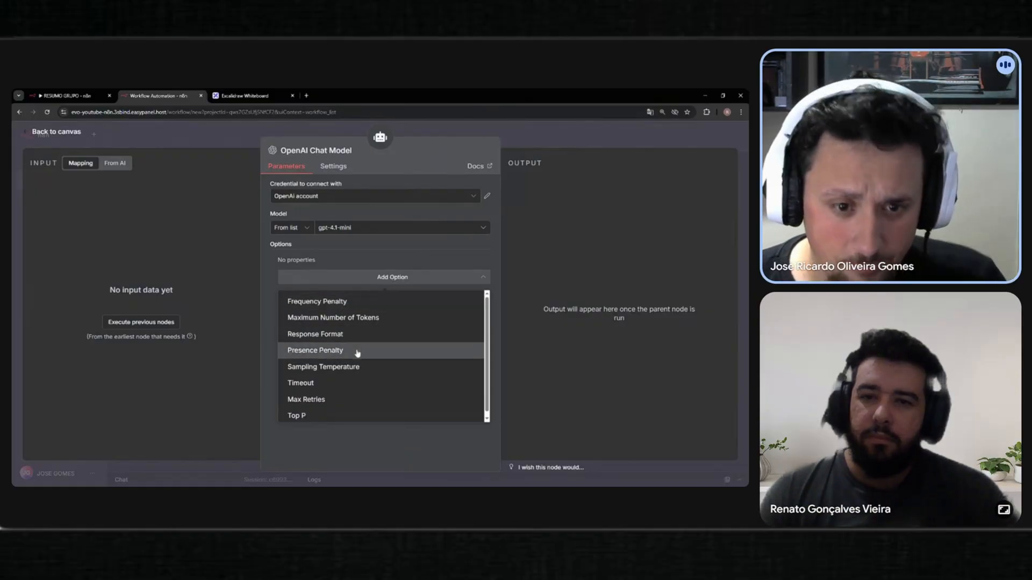
left_click(337, 441)
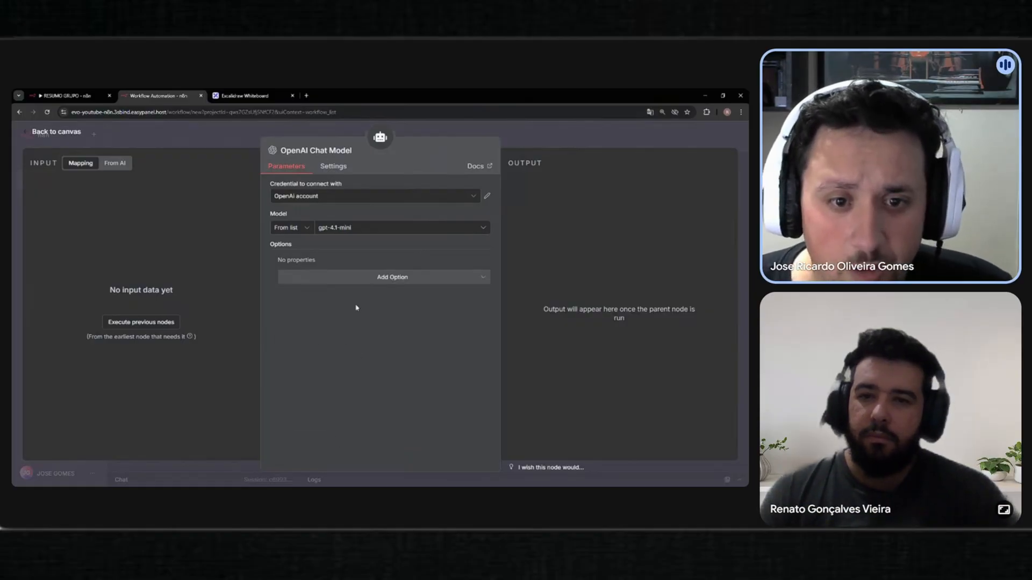
left_click(352, 281)
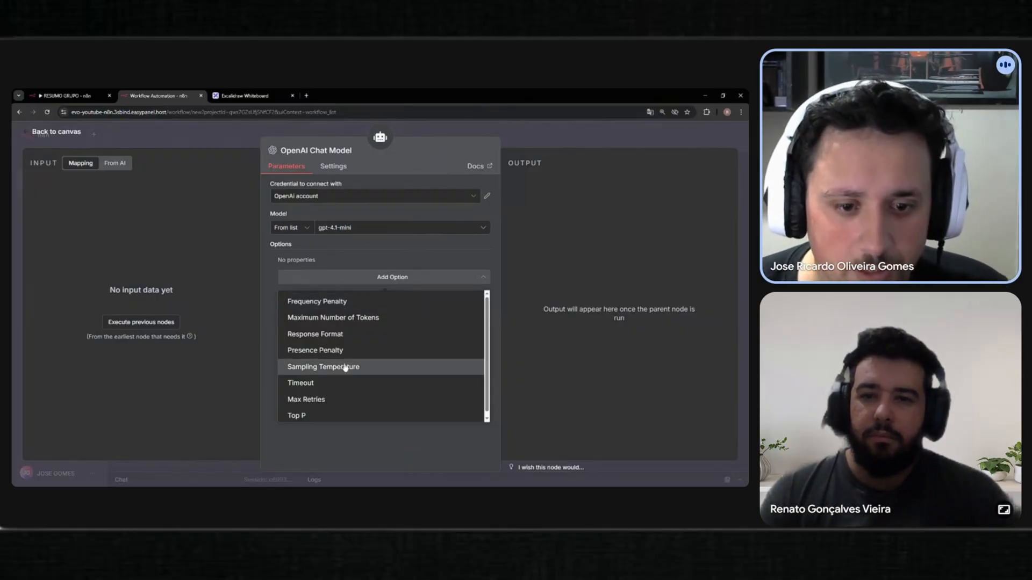
scroll(350, 376, "down", 1)
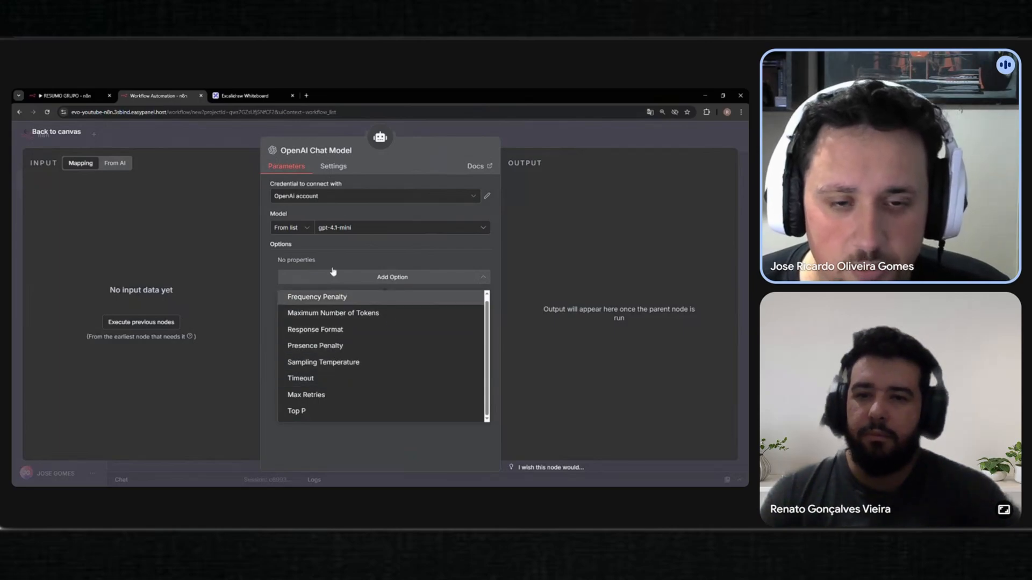
left_click(380, 259)
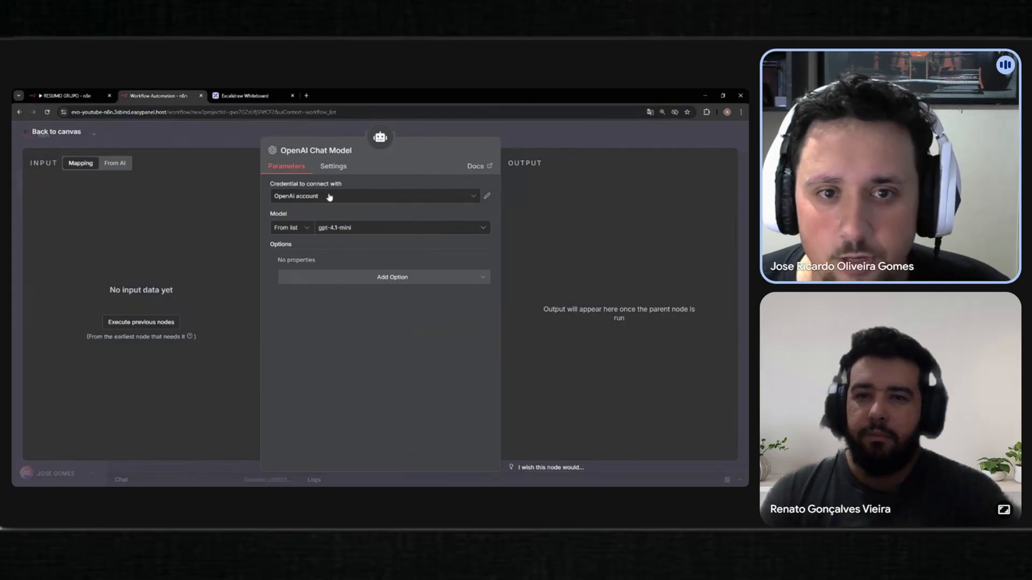
left_click(304, 186)
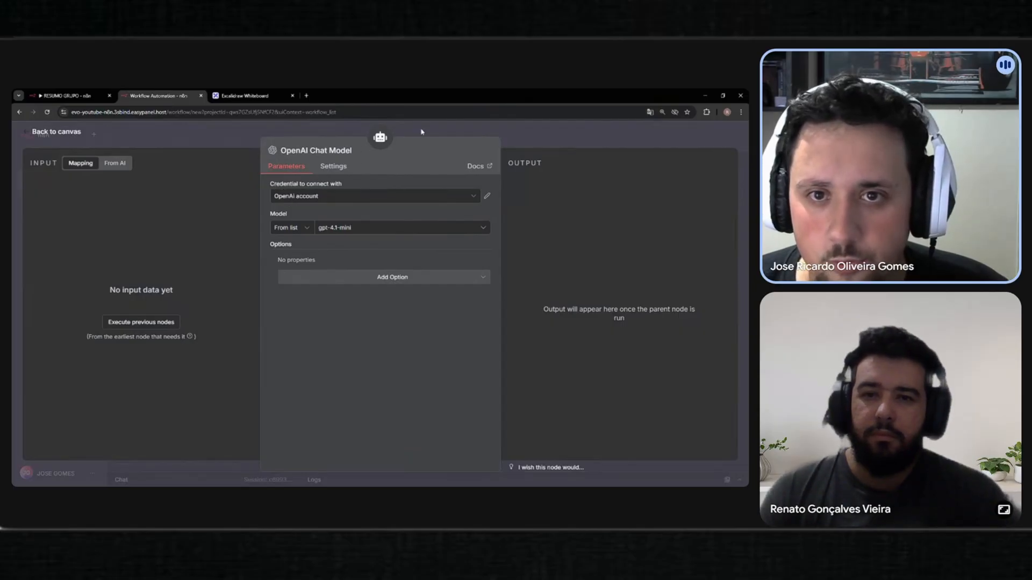
key("Escape")
left_click_drag(331, 347, 378, 337)
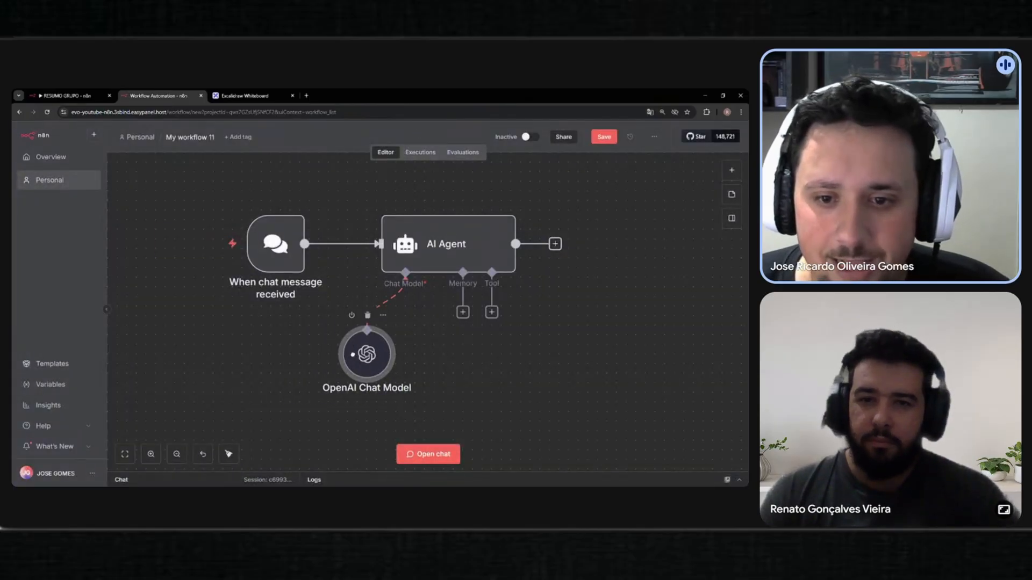
Open the AI Agent's parameters and add the System Message option
double_click(461, 245)
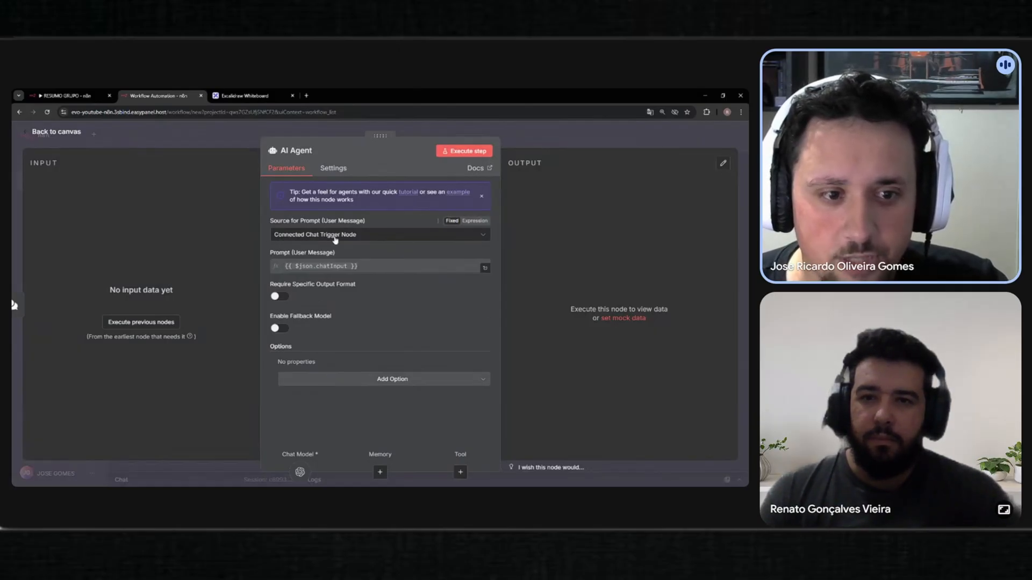
left_click(315, 380)
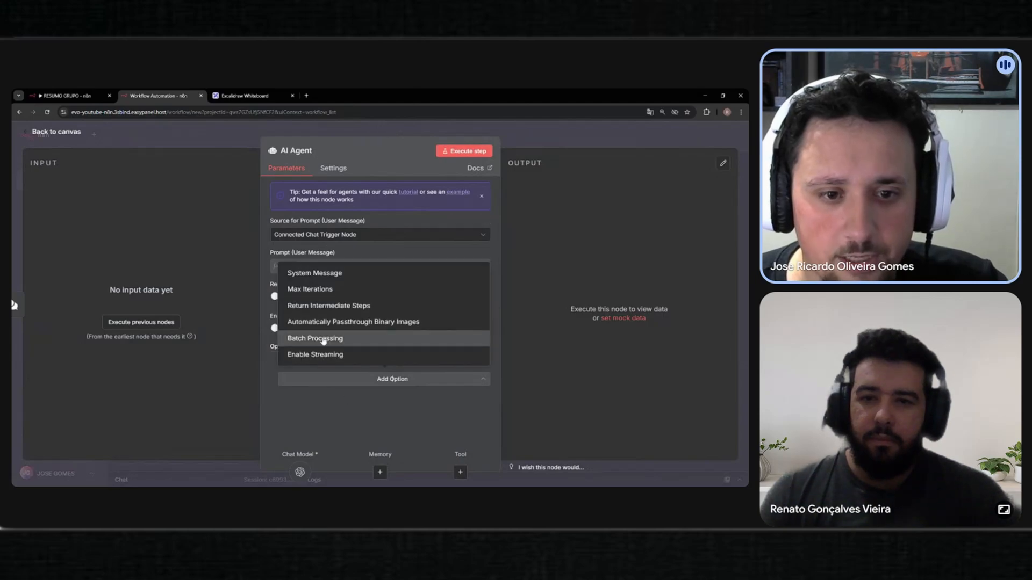
left_click(330, 279)
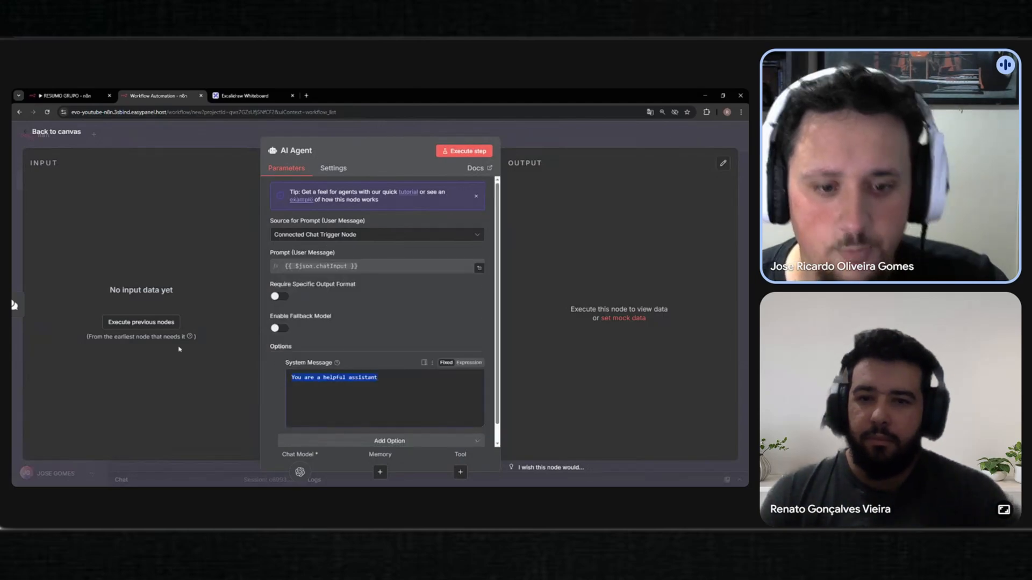
Replace the AI Agent's system message with "Você é um agente que deve atender um usuario de um sistema de combustivel." and return to the canvas
type("voc")
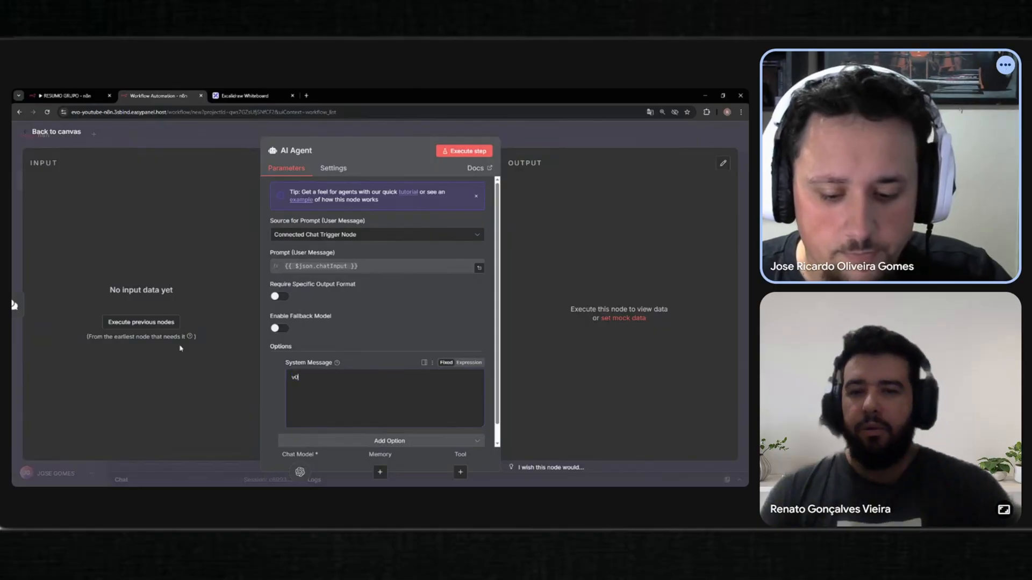
key("BackSpace")
key("BackSpace")
key("BackSpace")
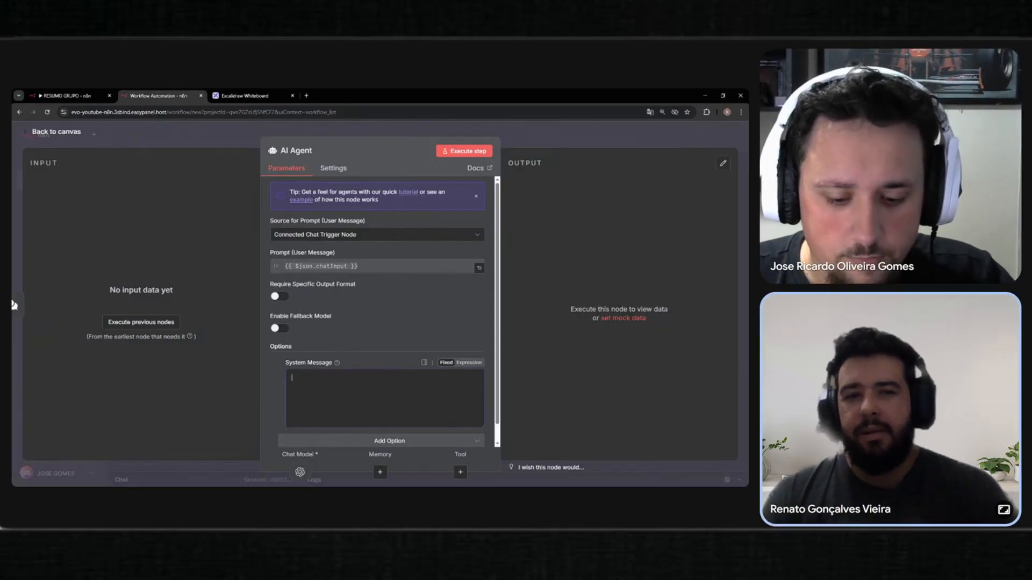
type("Você é ")
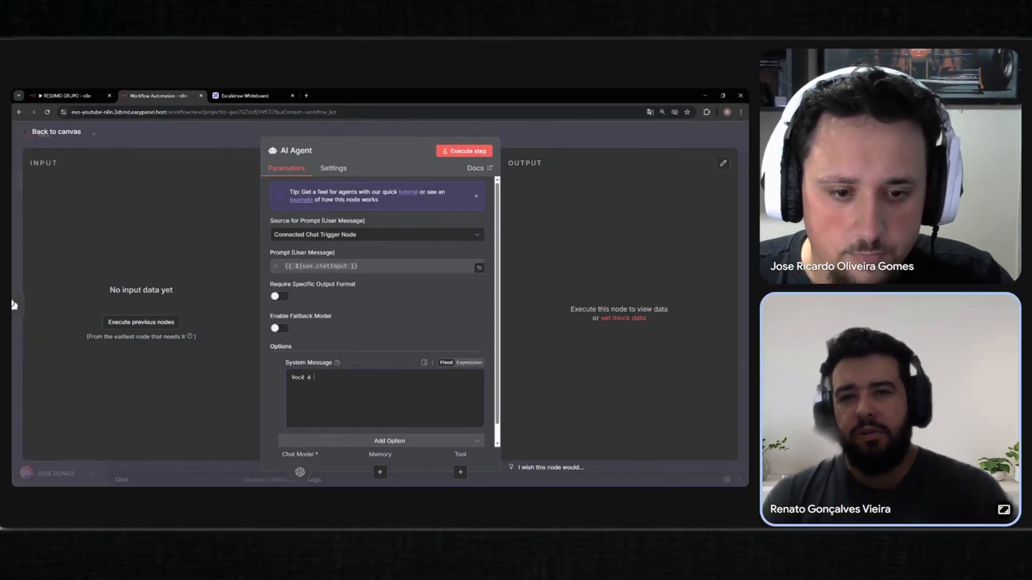
type("um agente ")
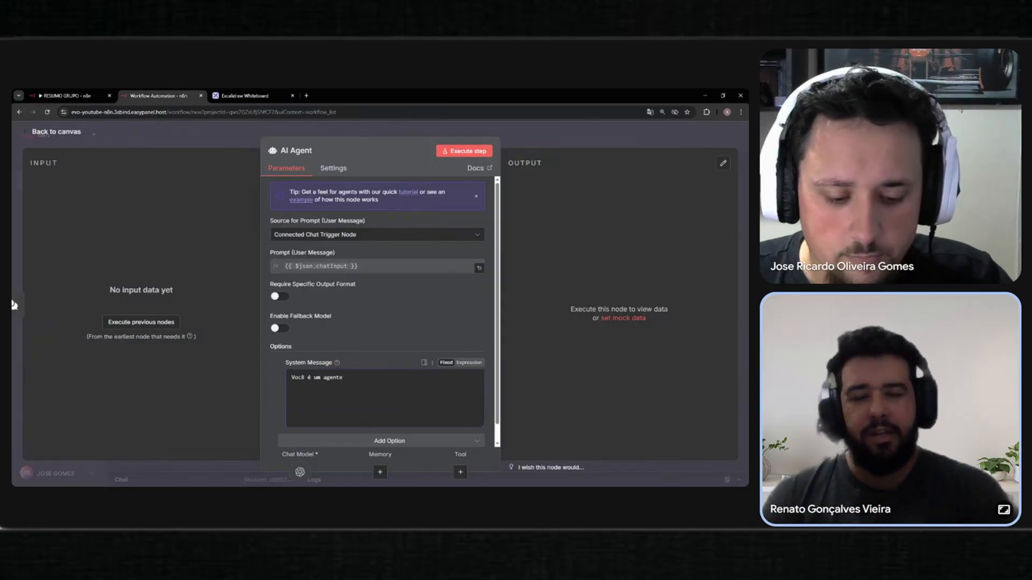
type("que deve ")
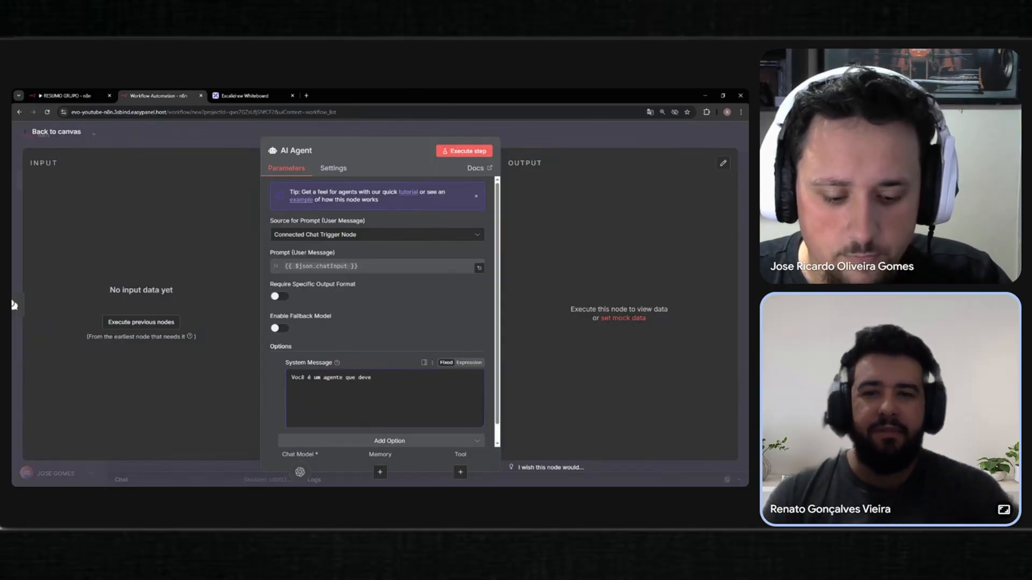
type("ate")
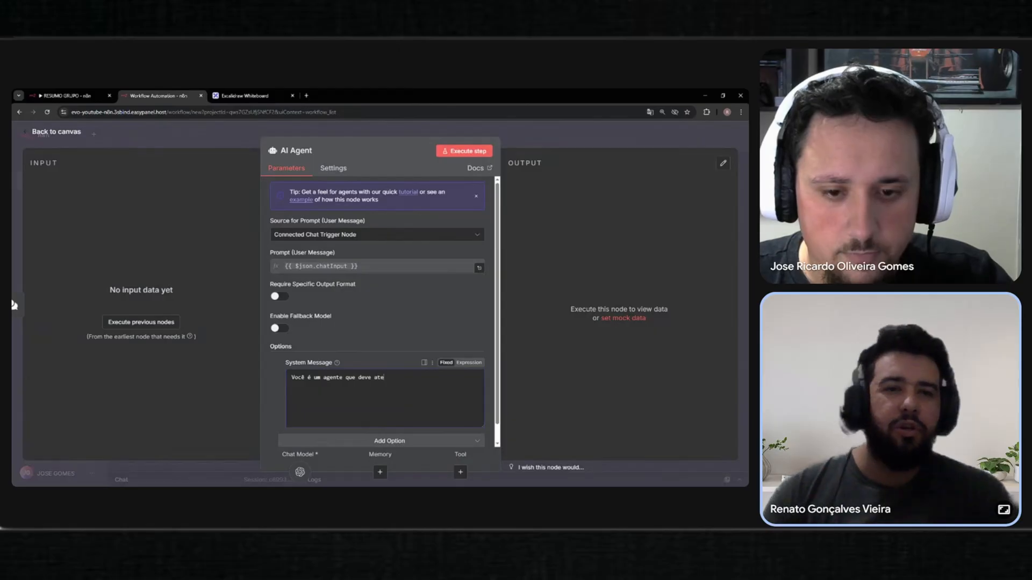
type("nder um")
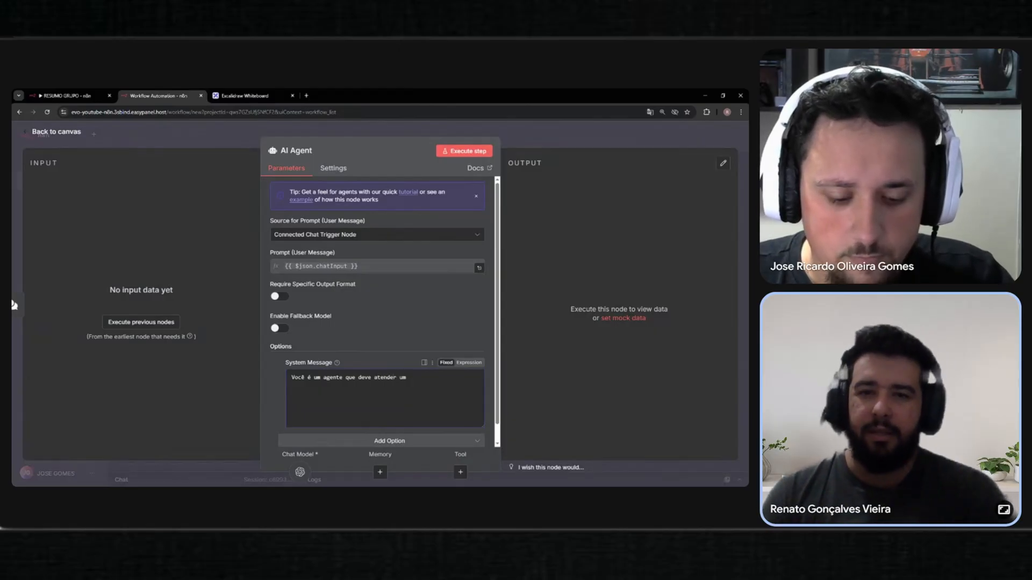
type(" usu")
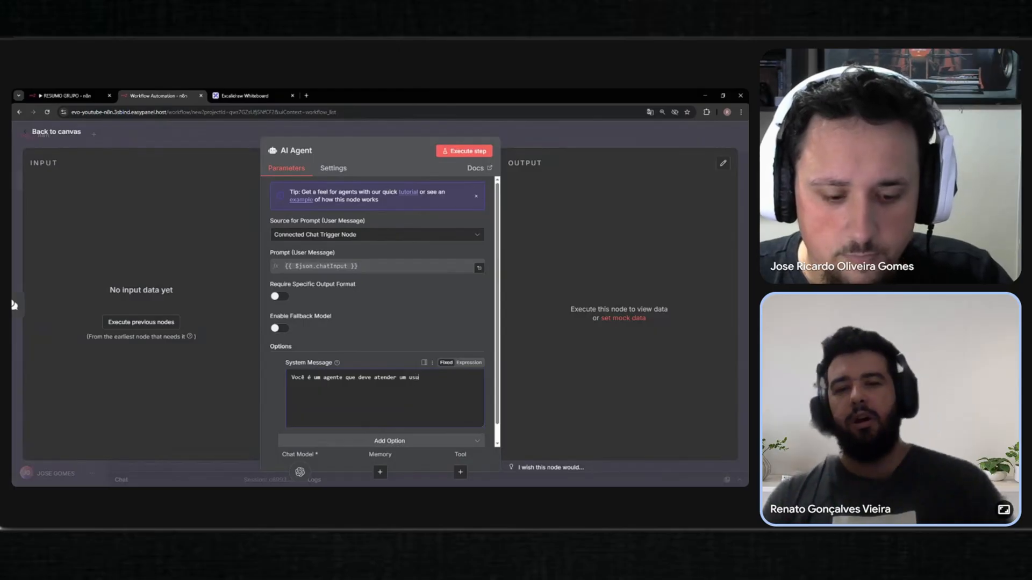
type("ario de ")
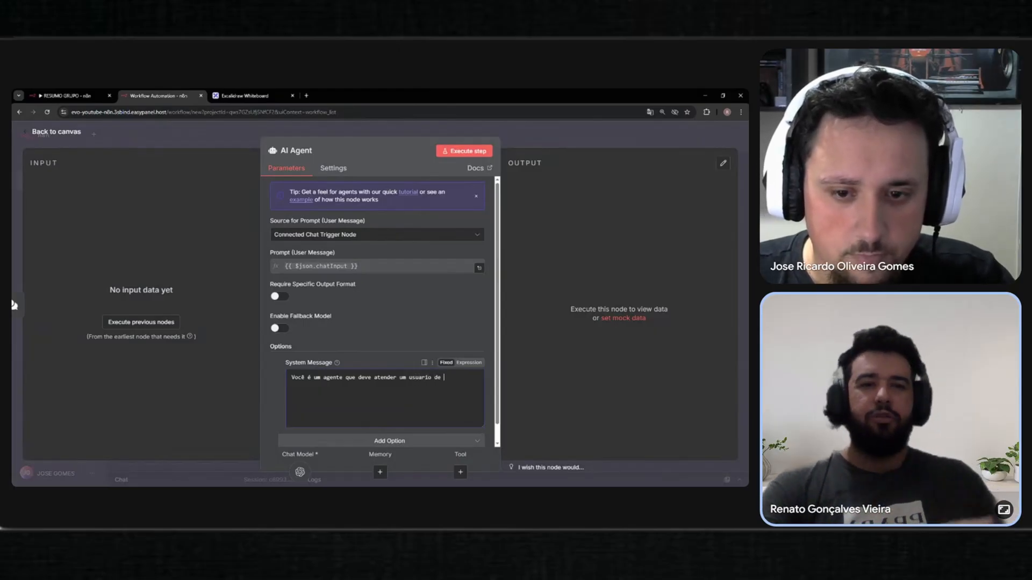
type("um sistema de ")
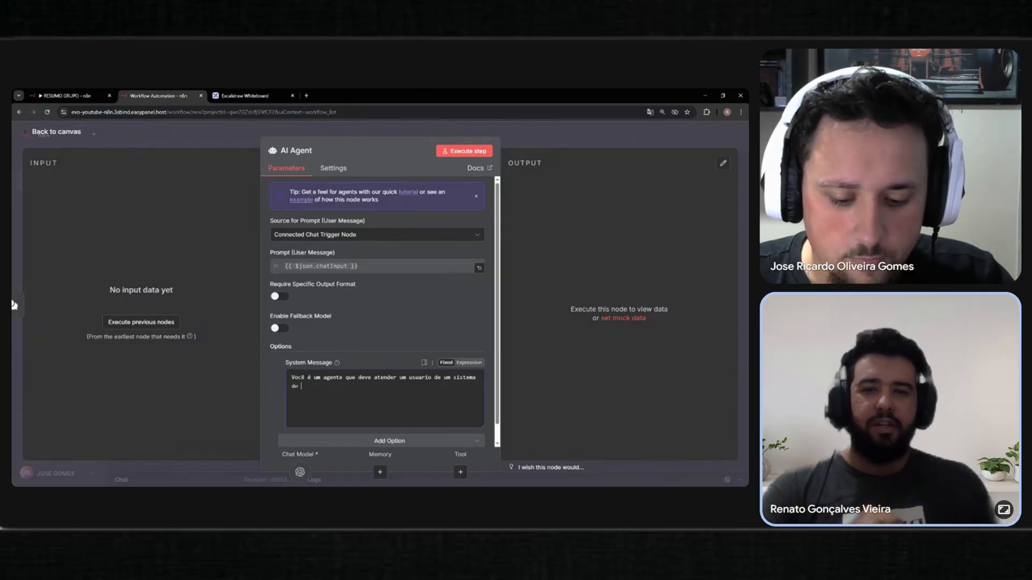
type("combustive")
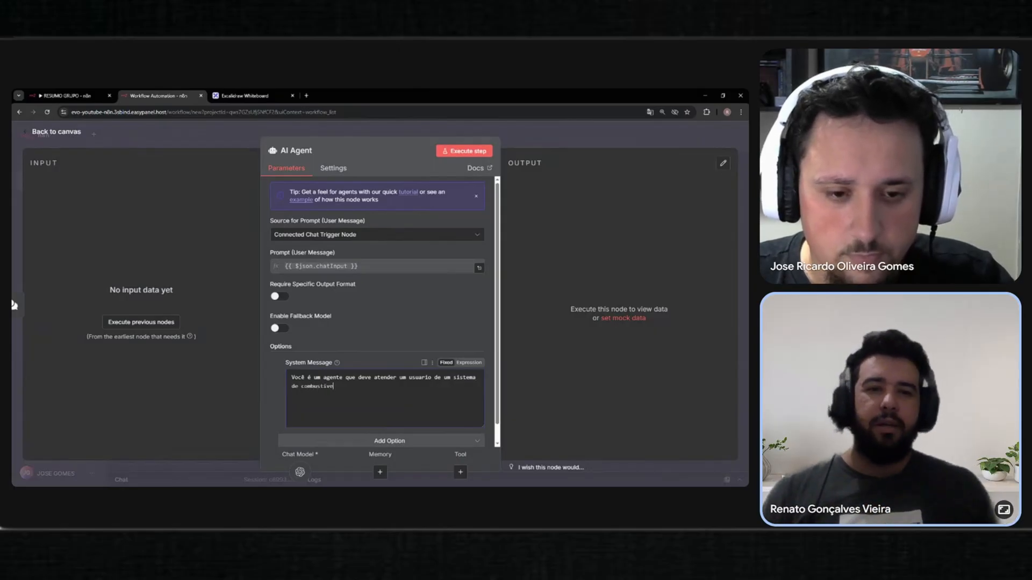
type("l.")
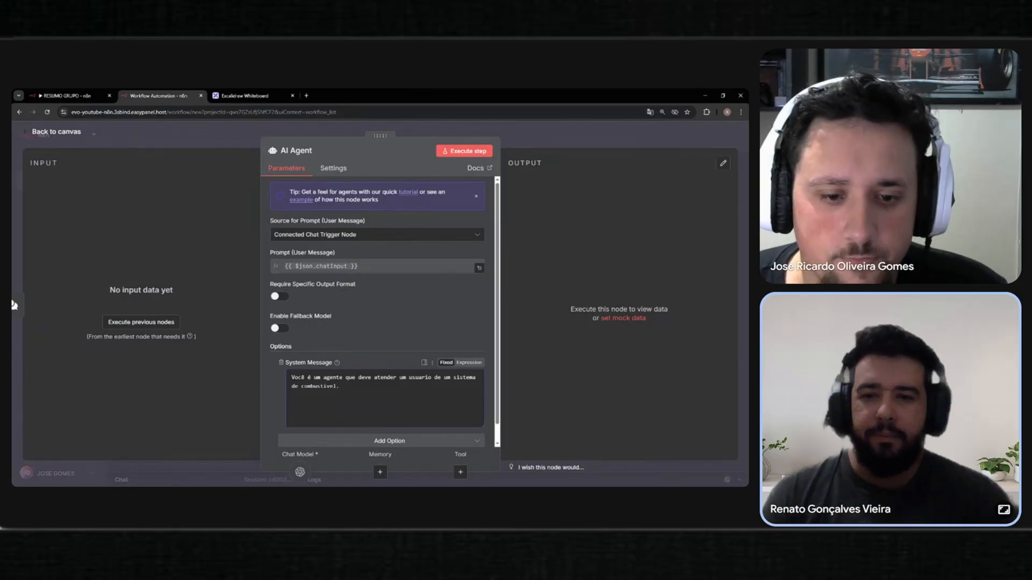
key("ctrl+a")
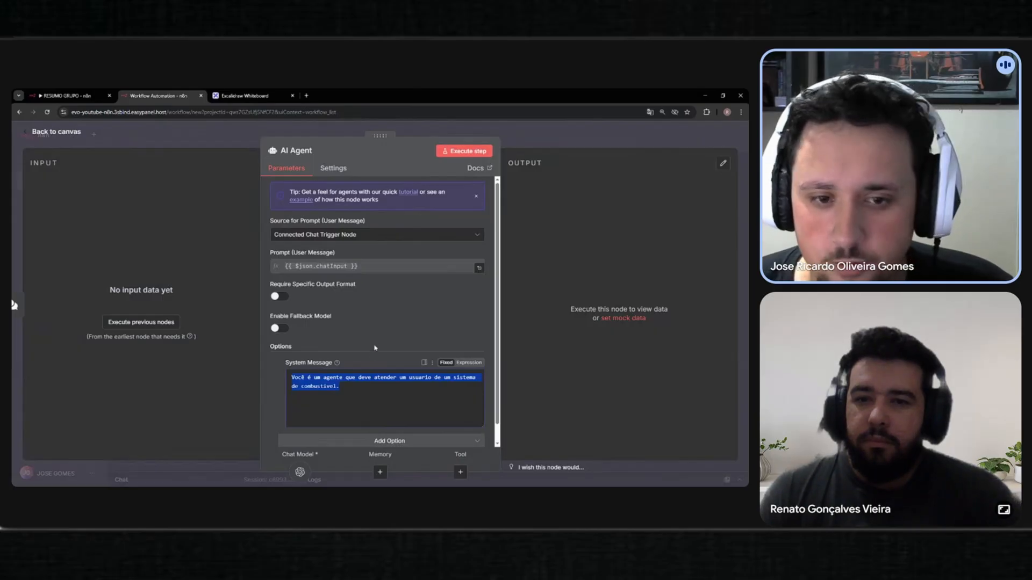
key("Escape")
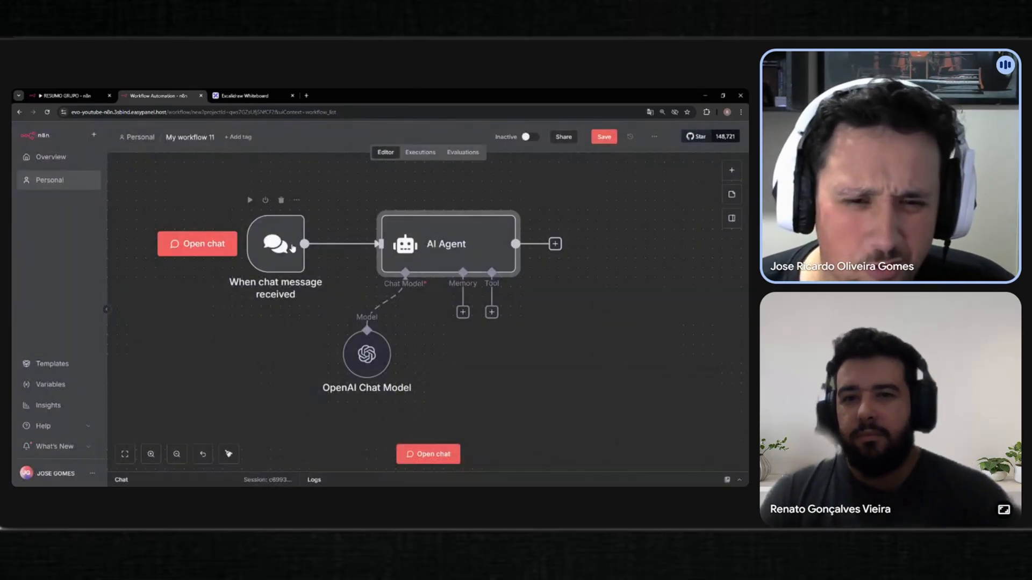
Move the OpenAI Chat Model node slightly up and to the left below the AI Agent and save the workflow
left_click_drag(371, 350, 352, 339)
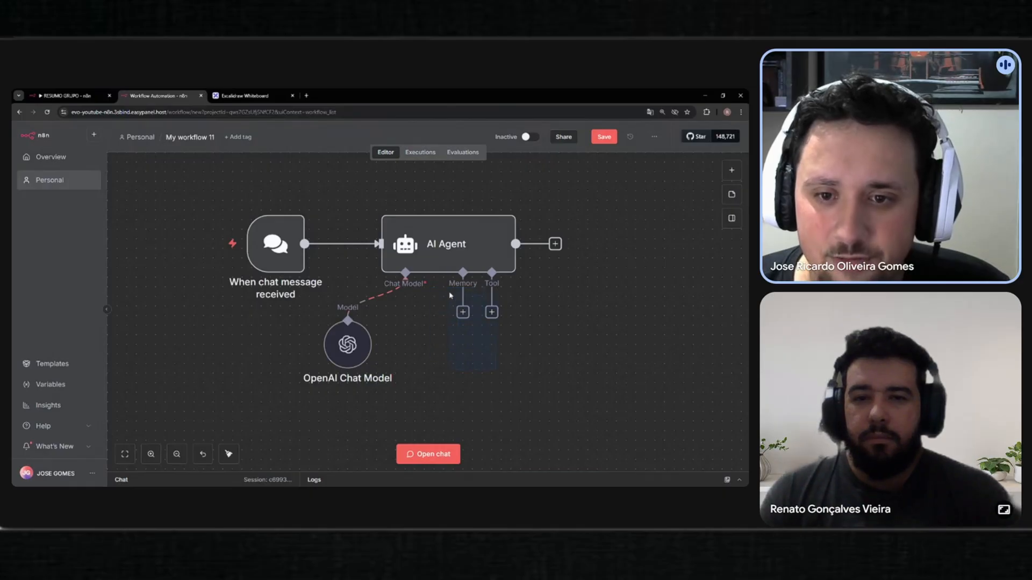
mouse_move(423, 271)
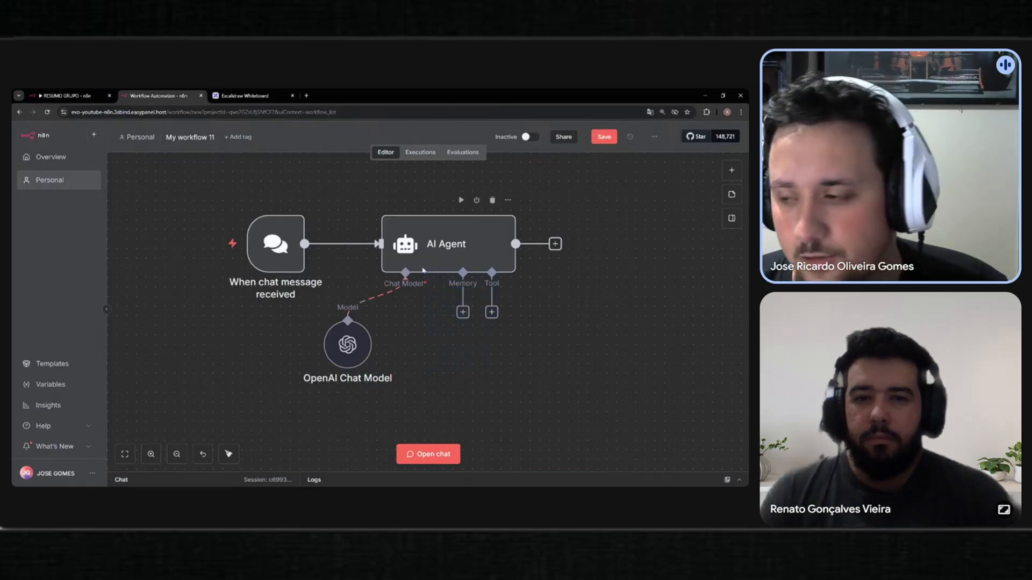
mouse_move(272, 218)
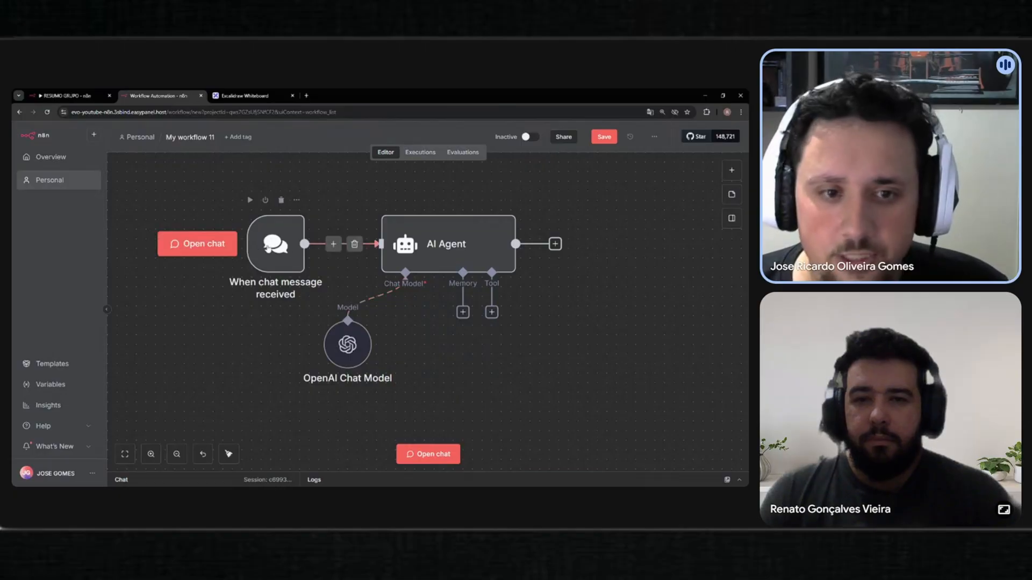
key("ctrl+s")
Run the chat trigger with the test message "Ola sou o" followed by a first name, and follow the execution across the nodes
left_click(250, 201)
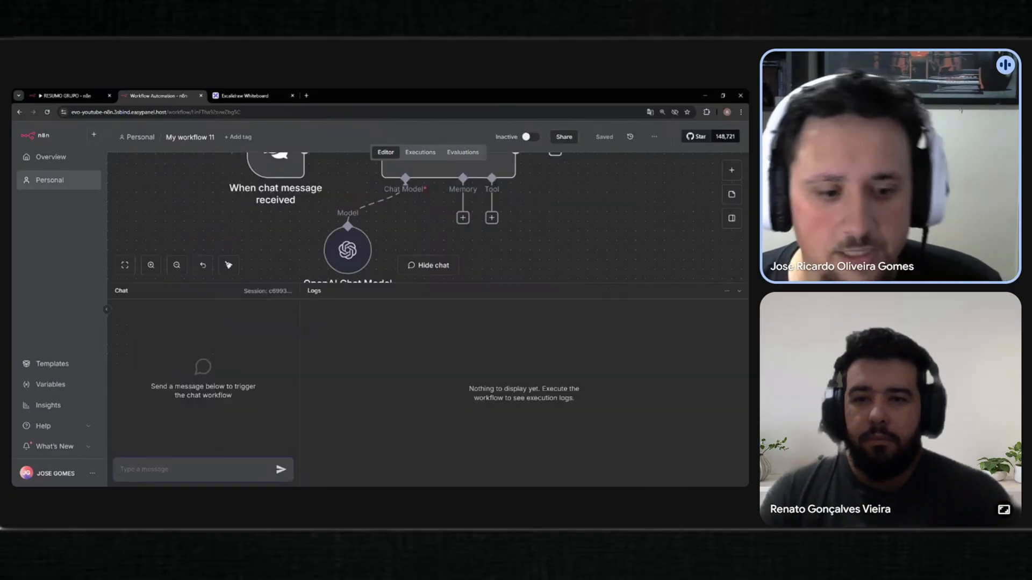
type("Ola")
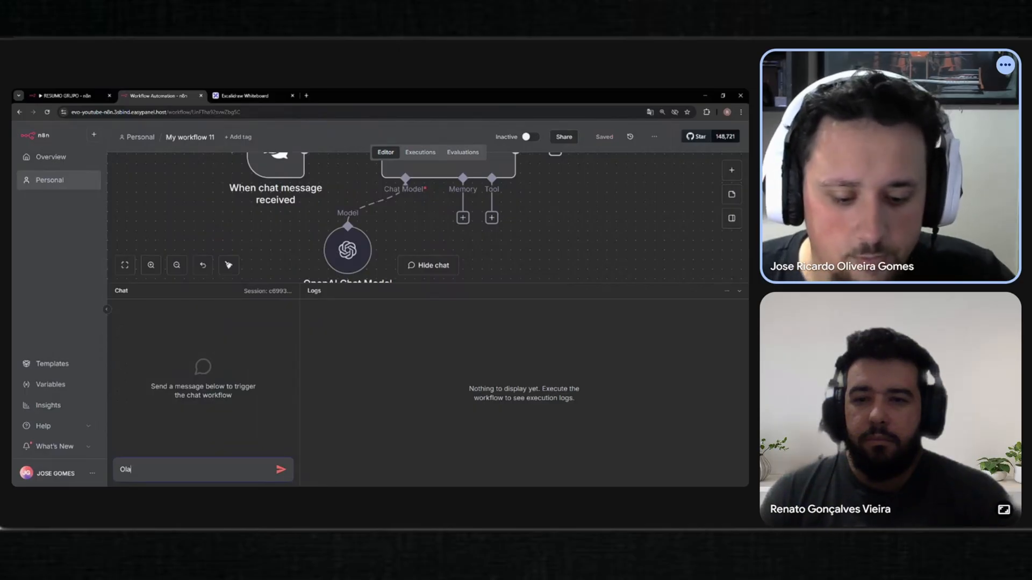
type(" sou o ricasr")
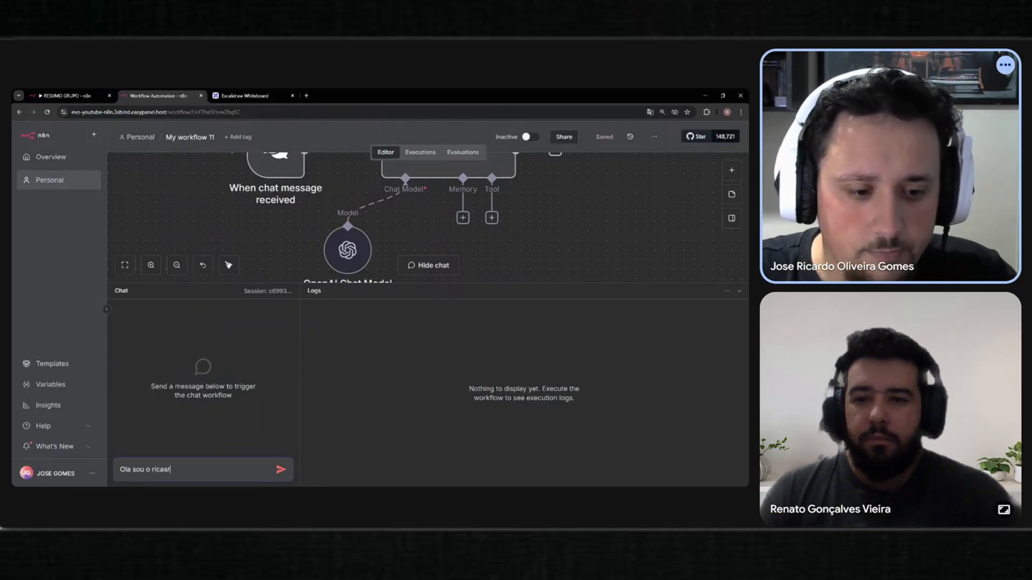
key("BackSpace")
key("BackSpace")
type("rdo")
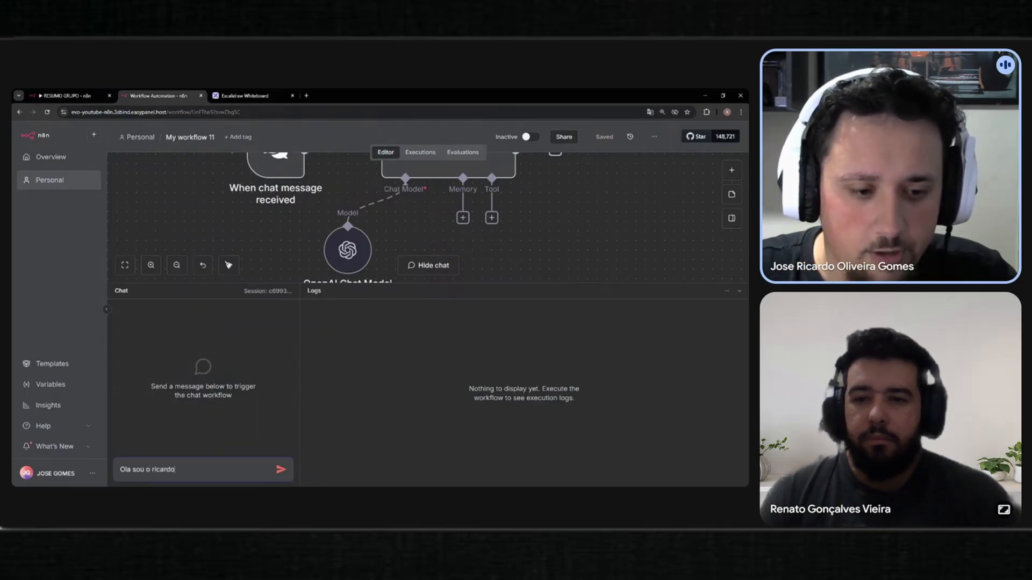
left_click(281, 469)
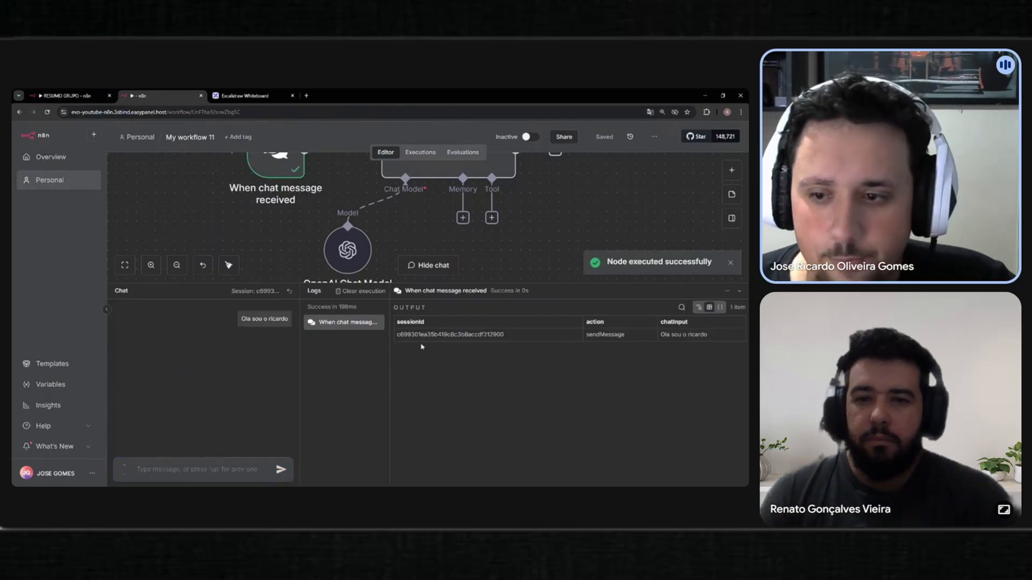
scroll(511, 232, "up", 2)
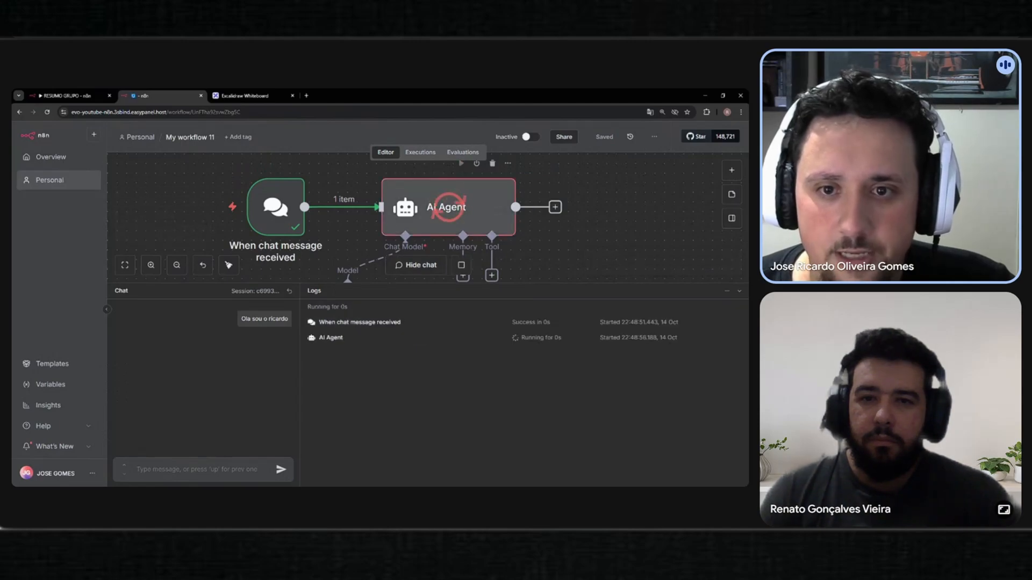
scroll(494, 253, "down", 1)
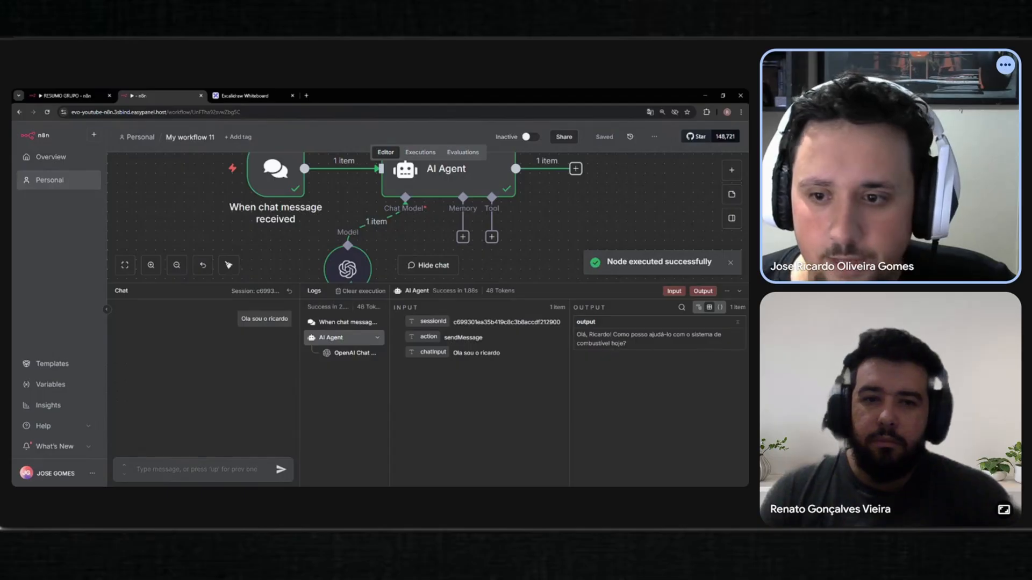
Review the AI Agent's reply in the execution output and collapse the chat and logs area
left_click_drag(577, 334, 720, 344)
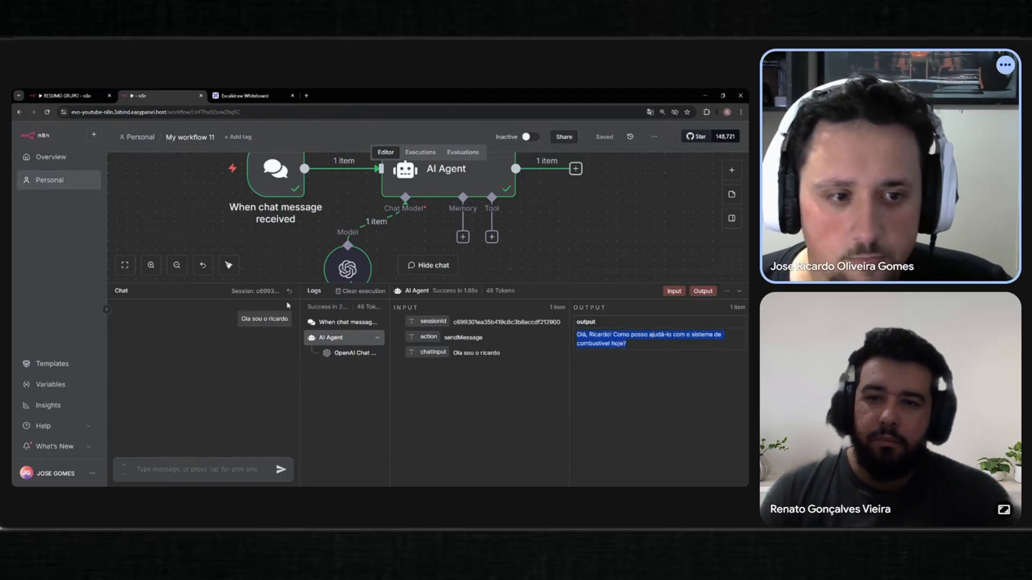
left_click(291, 245)
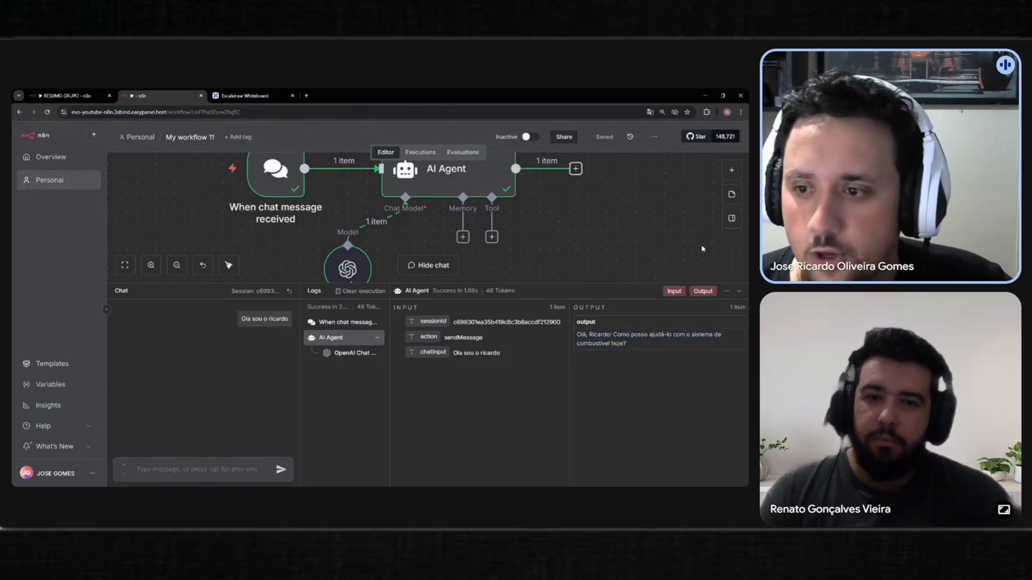
left_click(740, 291)
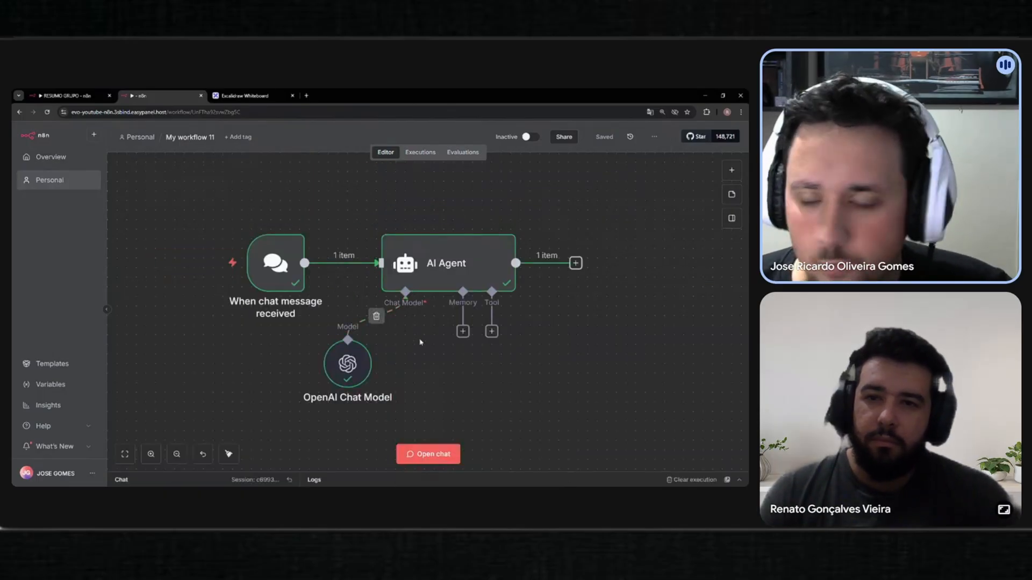
Open the AI Agent's connected OpenAI Chat Model and examine the run's token usage, finish reason and response text
mouse_move(256, 250)
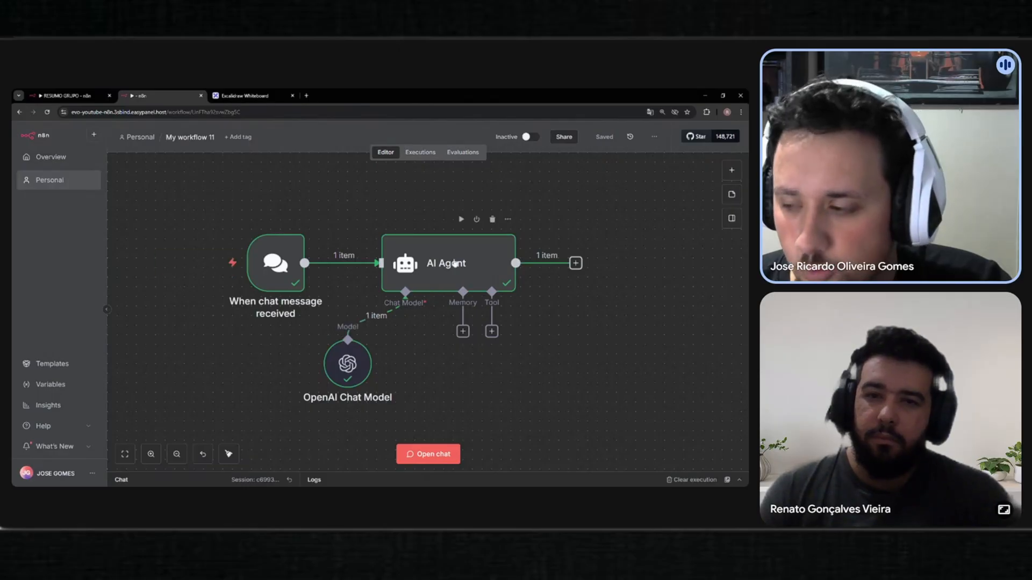
double_click(455, 264)
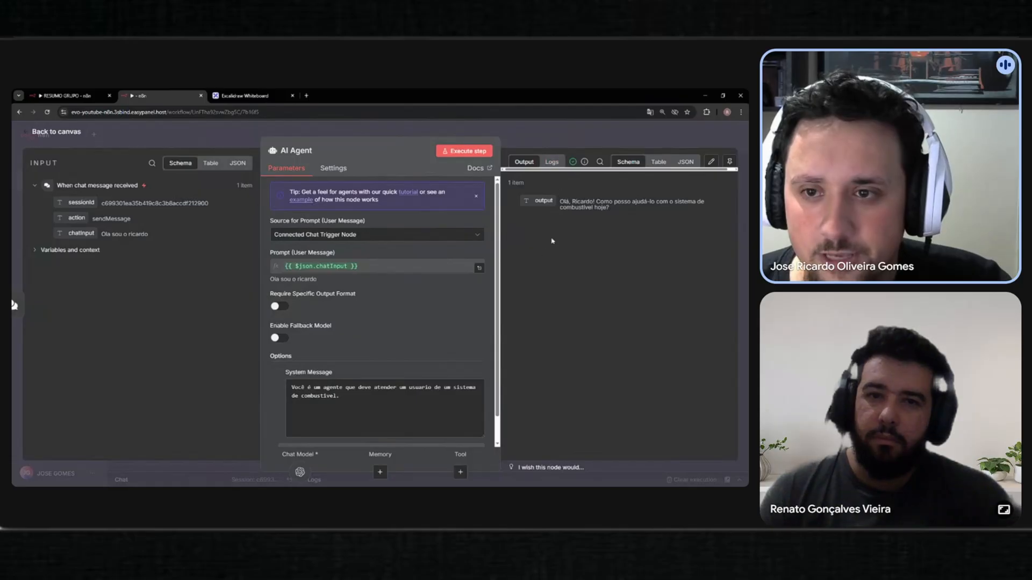
left_click(300, 472)
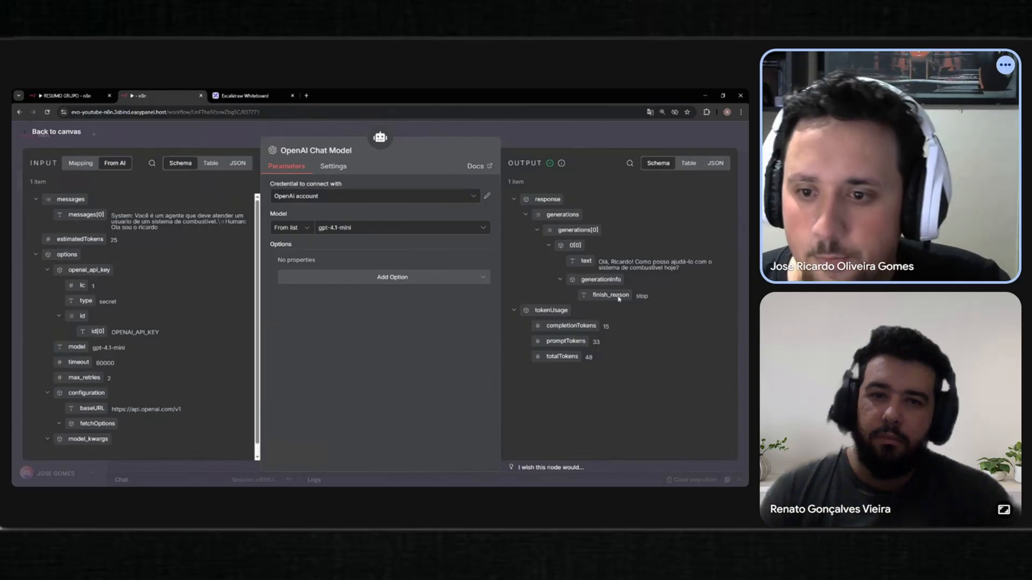
left_click_drag(602, 326, 672, 299)
left_click(605, 362)
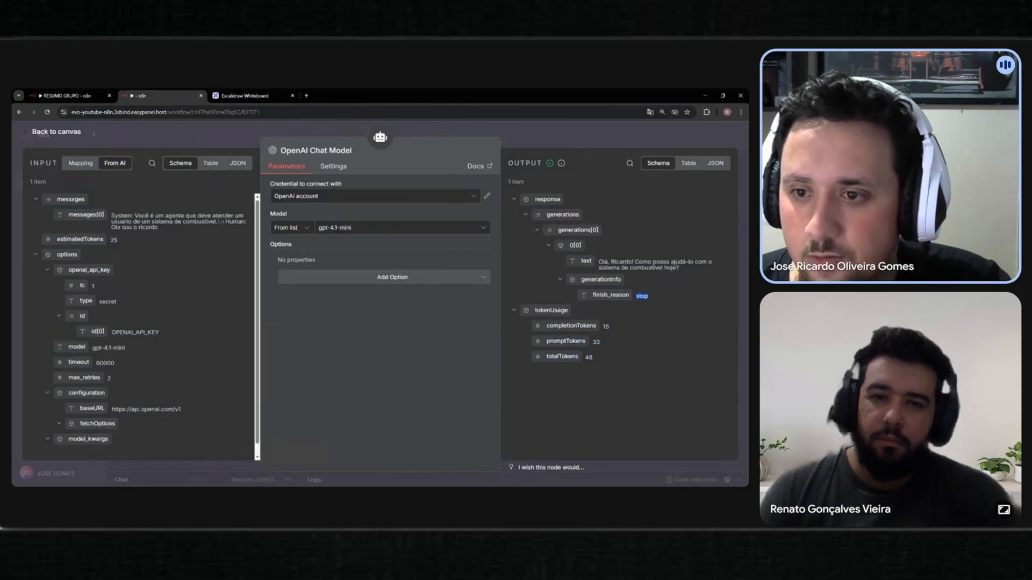
left_click_drag(598, 262, 702, 273)
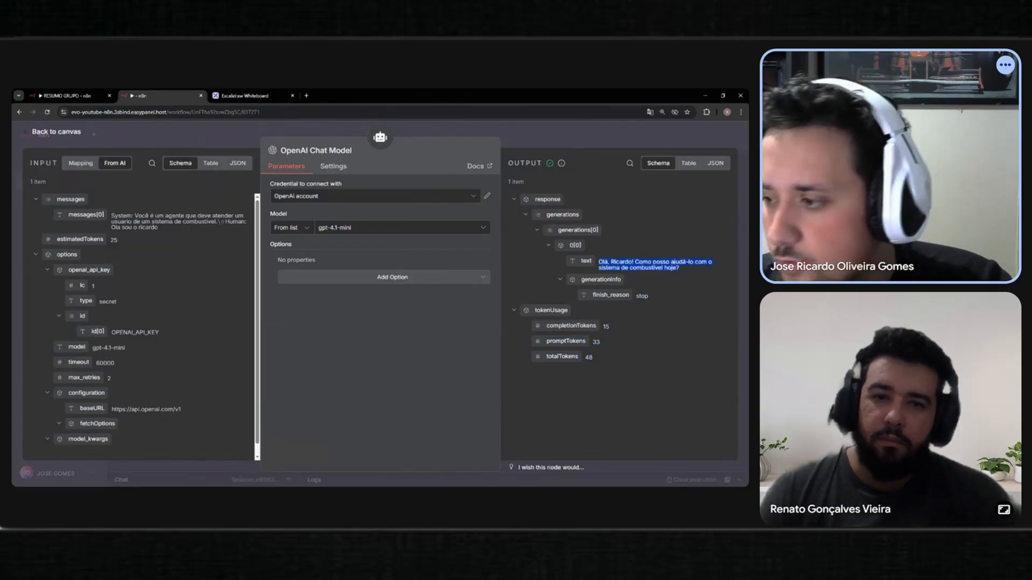
left_click(699, 274)
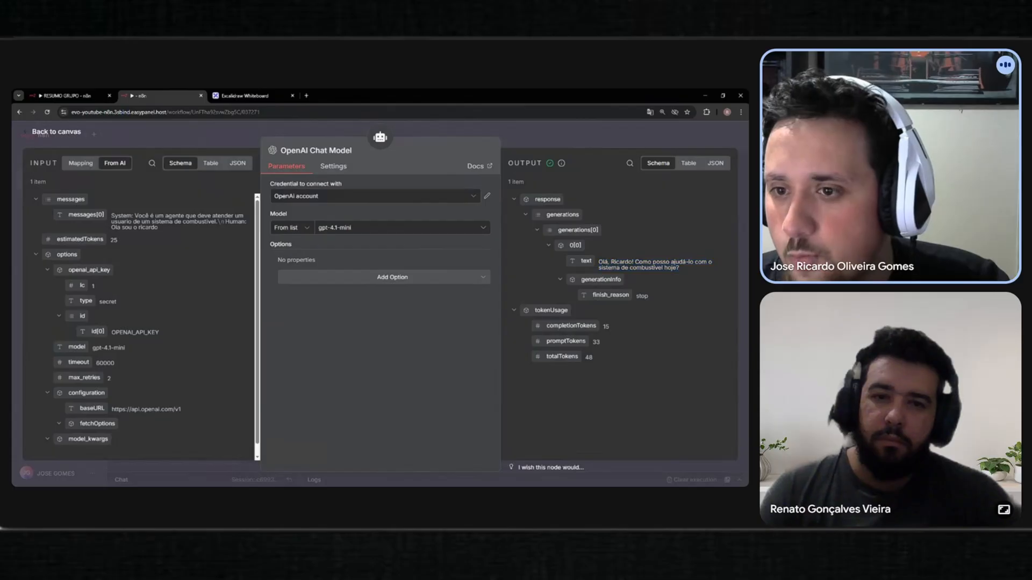
left_click(544, 146)
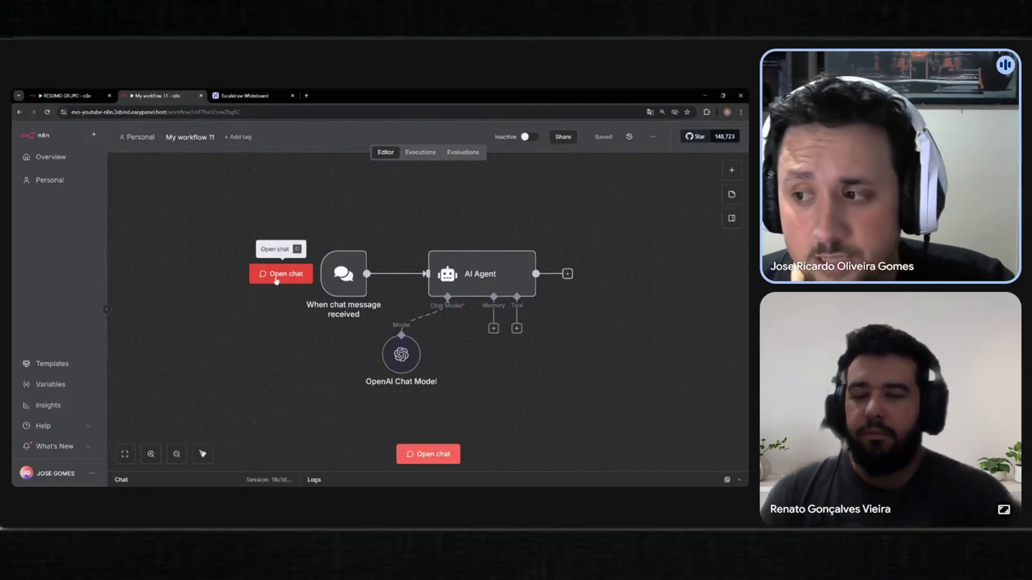
Open the workflow chat, send the message "como é o meu nome ?" and read the agent's reply
left_click(276, 278)
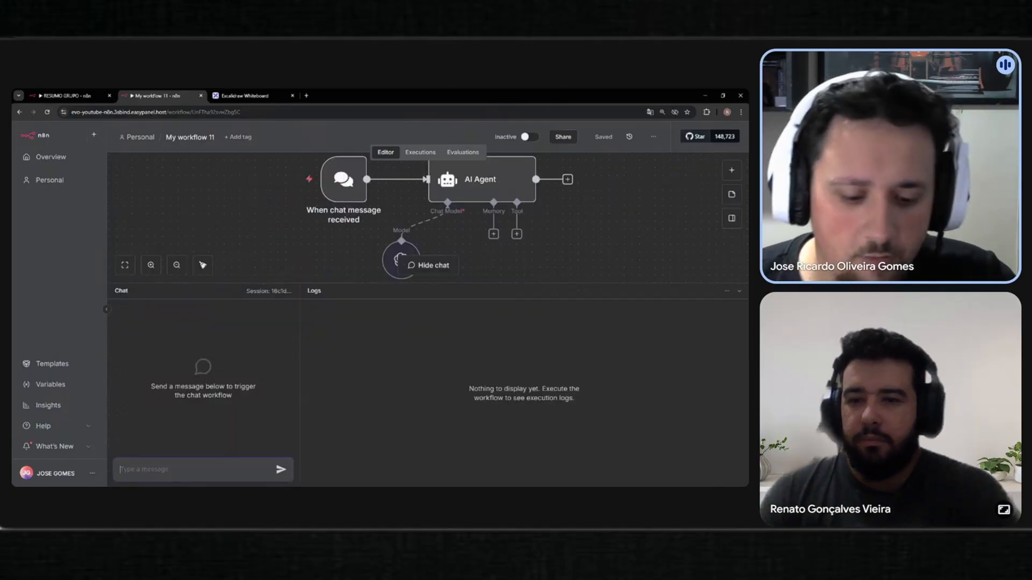
type("como")
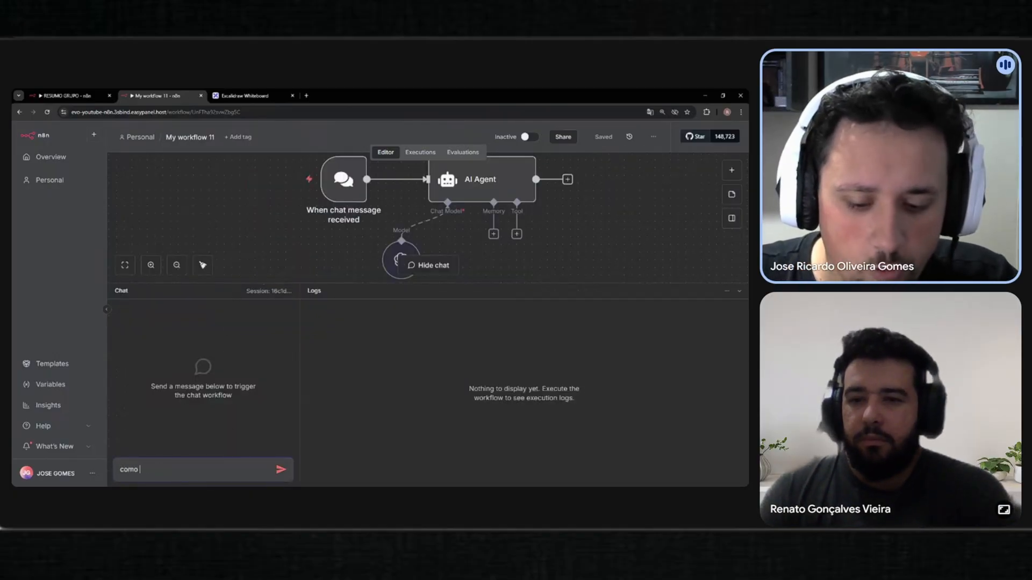
type(" é o meu nome")
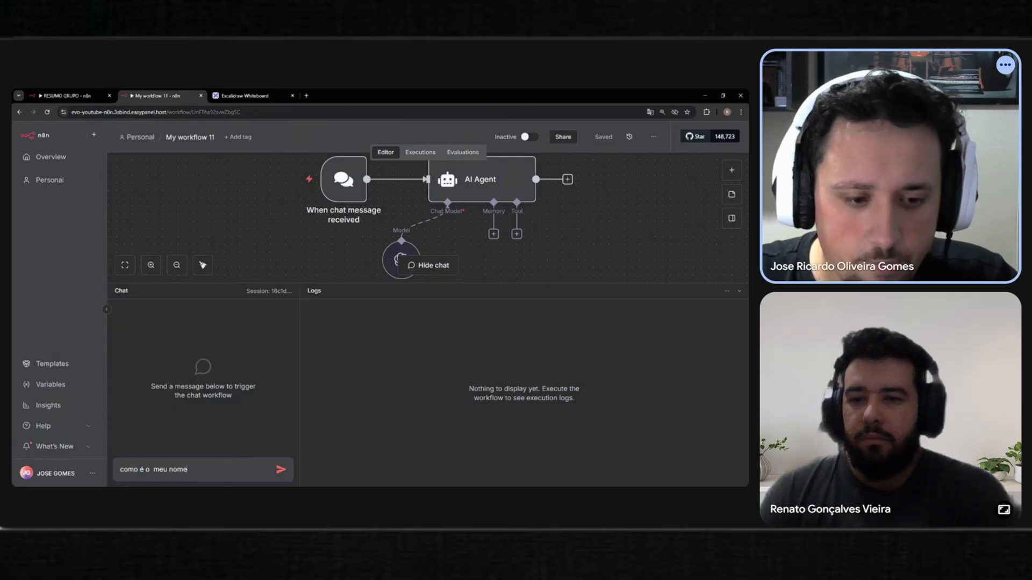
type(" ?")
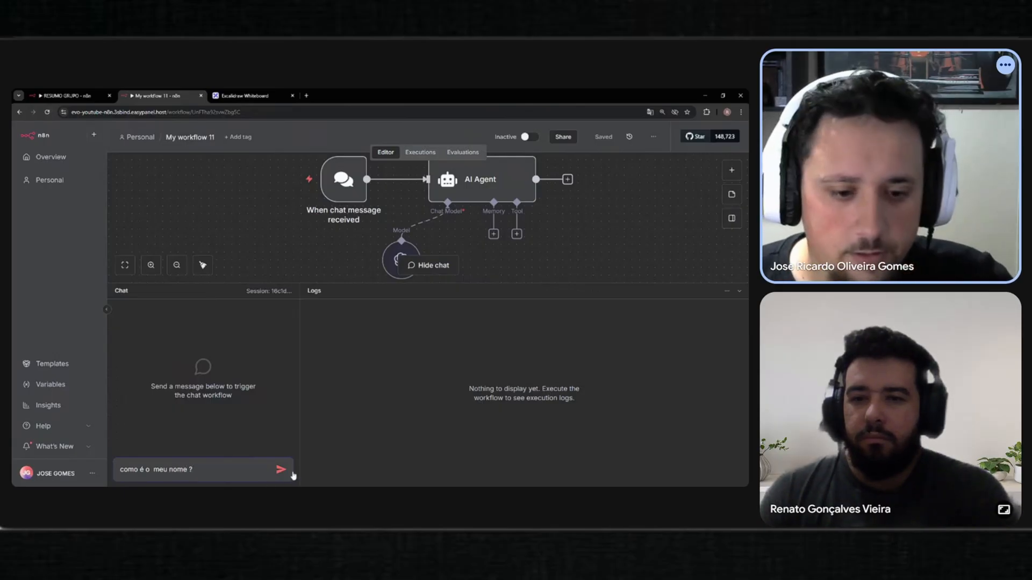
left_click(289, 471)
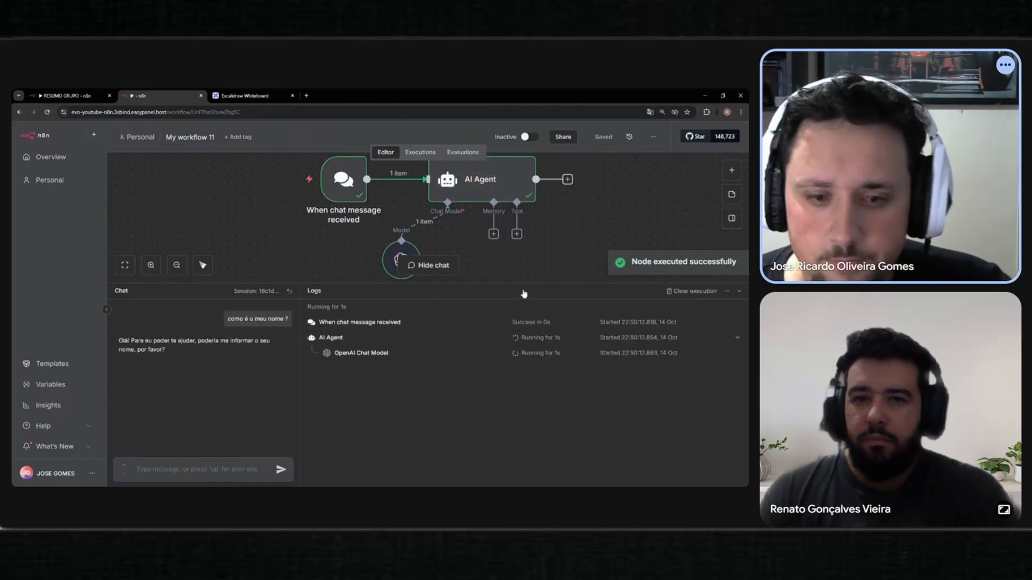
left_click_drag(139, 340, 225, 349)
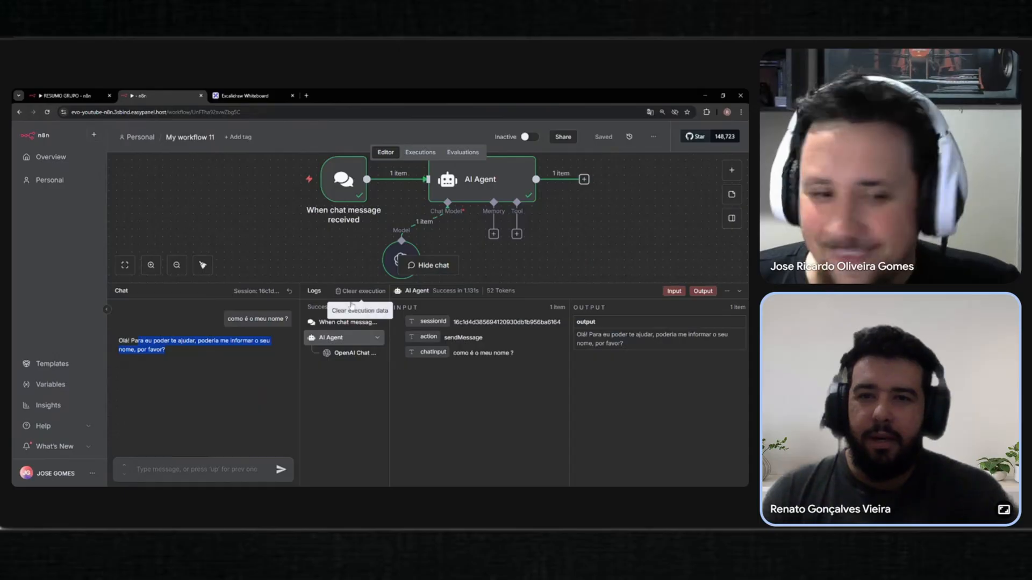
Answer the agent in the chat with a first name and read its reply
left_click(196, 469)
type("Ricardo")
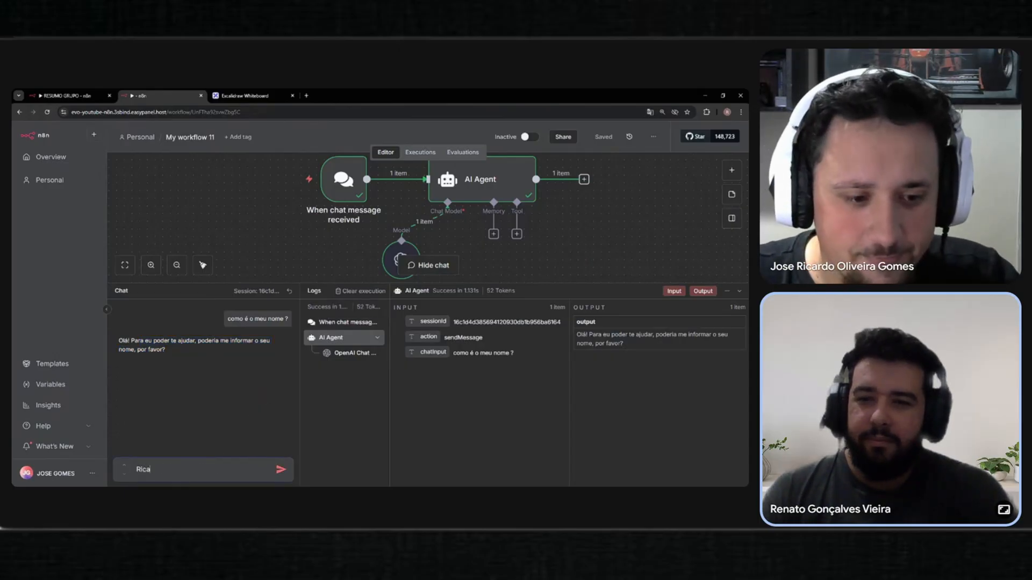
left_click(293, 469)
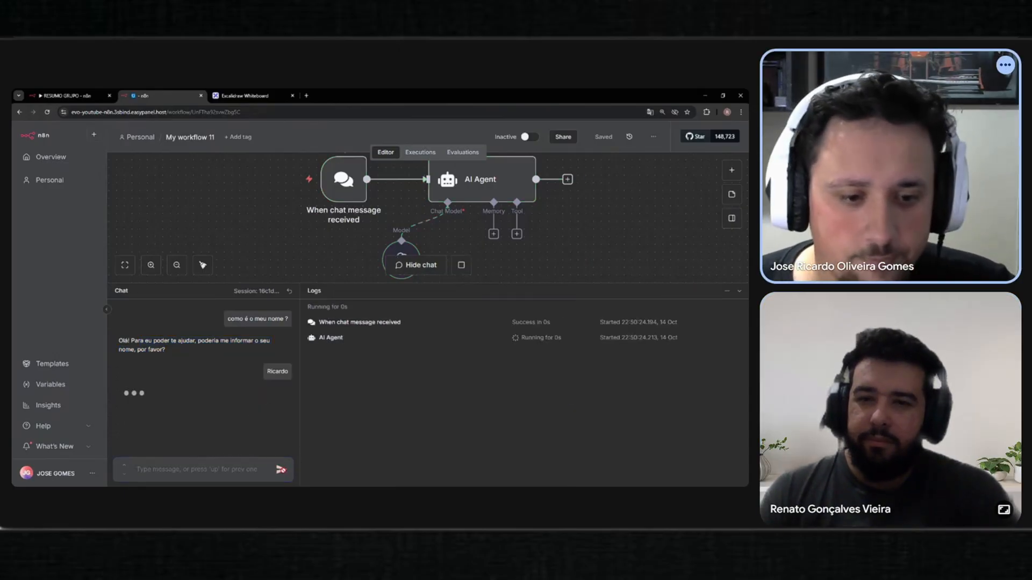
left_click_drag(138, 394, 200, 395)
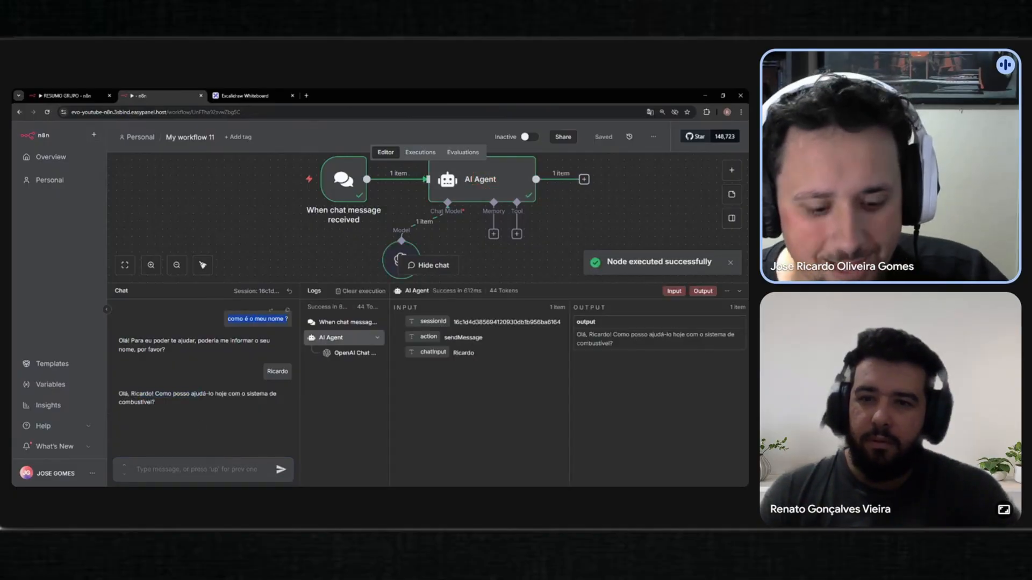
Ask "como é o meu nome ?" again in the same chat to test whether the agent remembers the name
left_click(269, 469)
type("como é o meu nome ?")
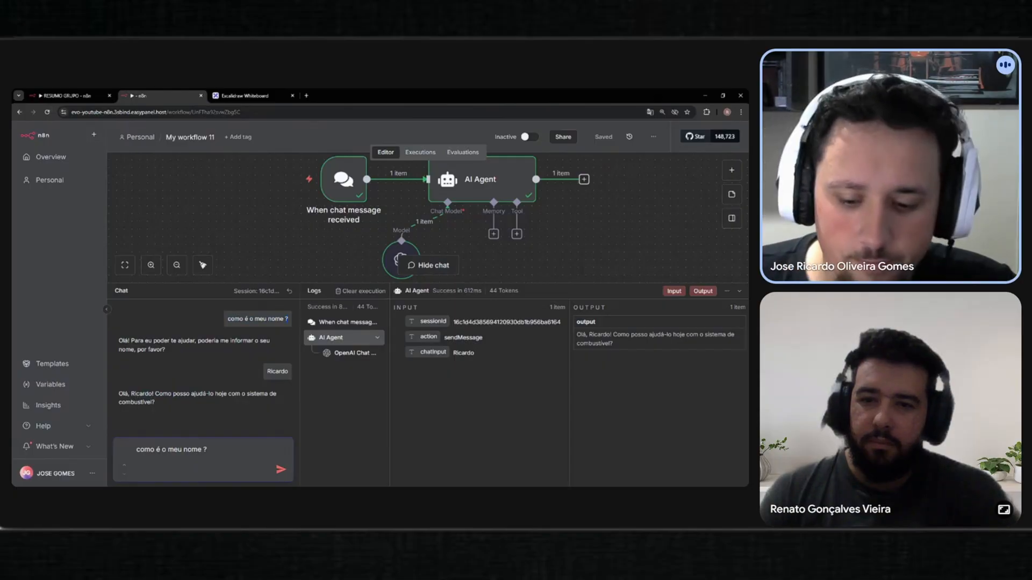
key("BackSpace")
key("Return")
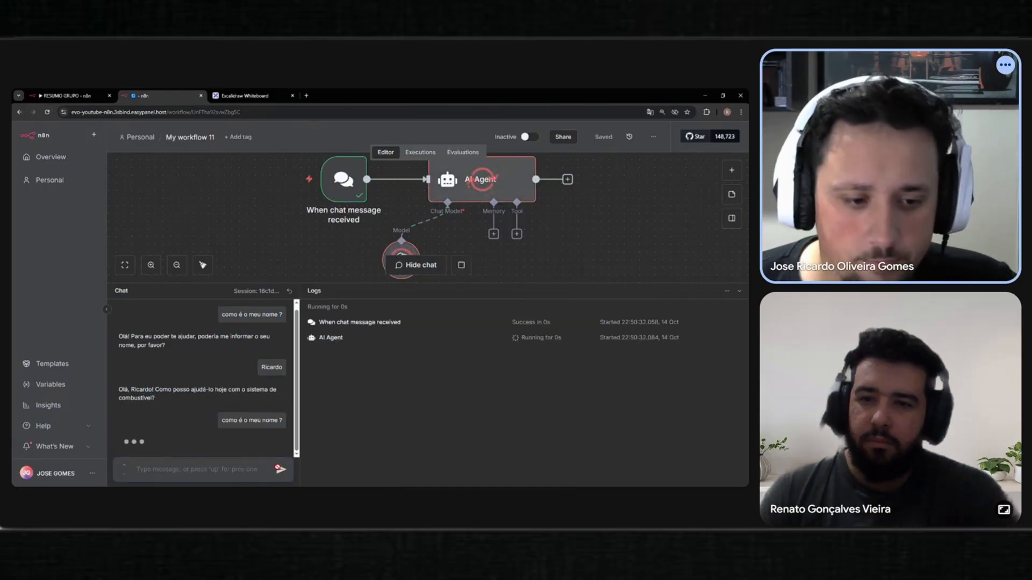
left_click_drag(131, 433, 256, 442)
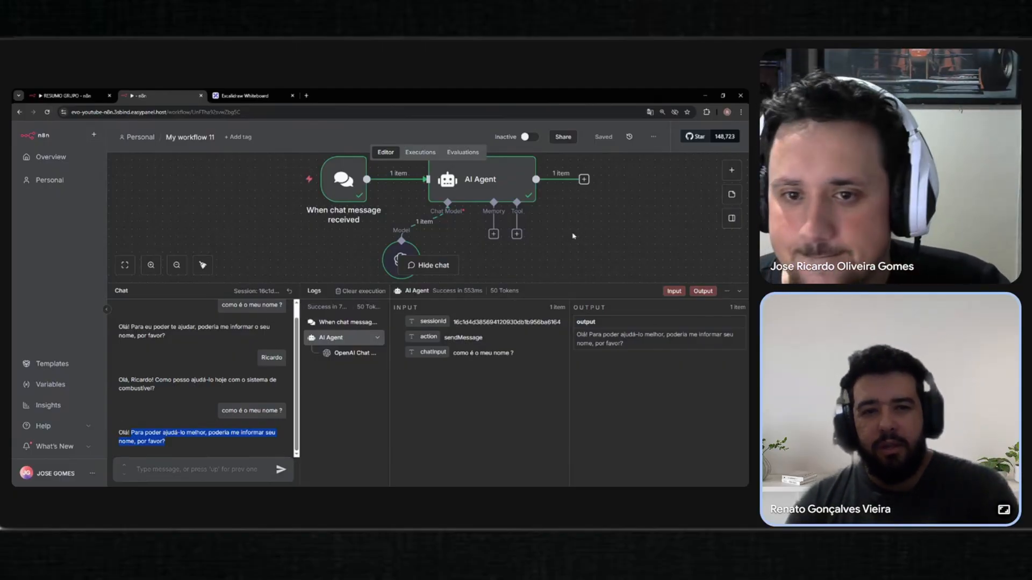
scroll(573, 235, "down", 3)
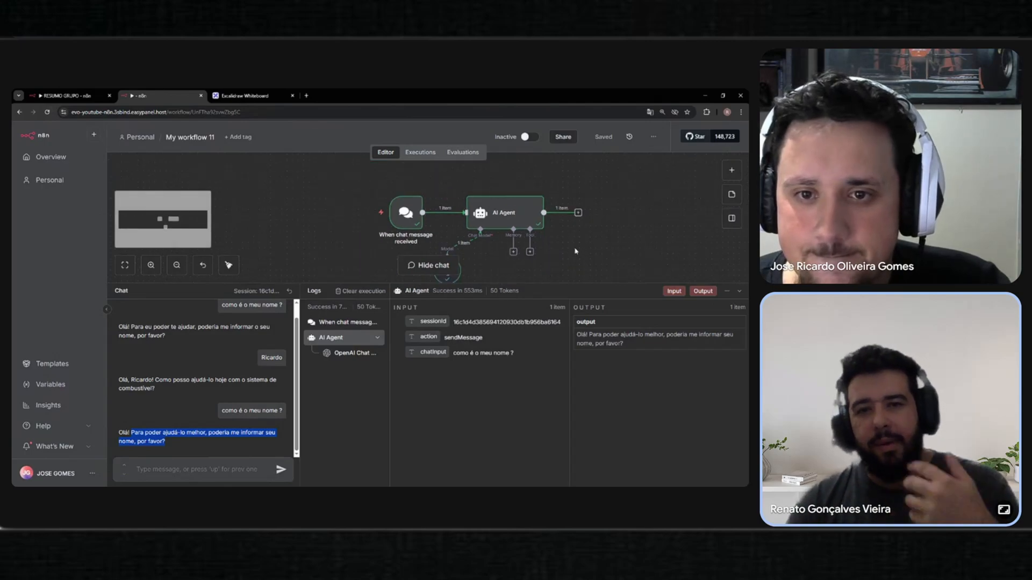
left_click(249, 217)
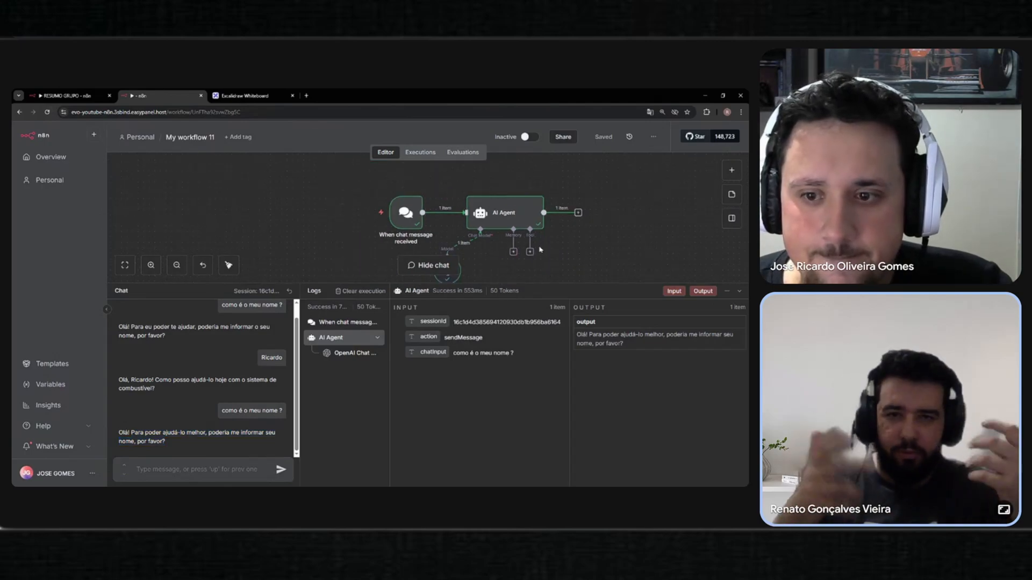
scroll(541, 248, "down", 1)
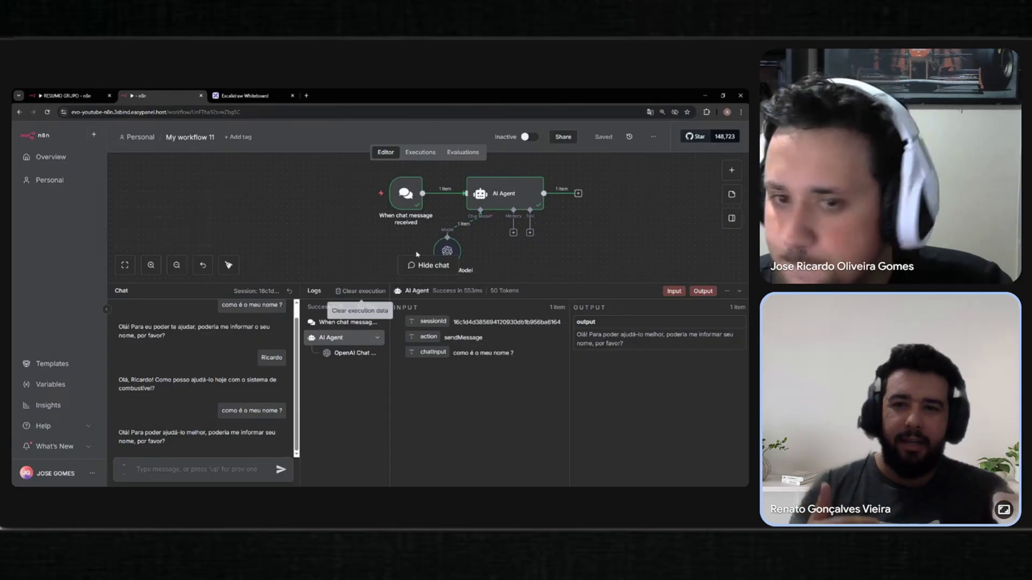
left_click(739, 292)
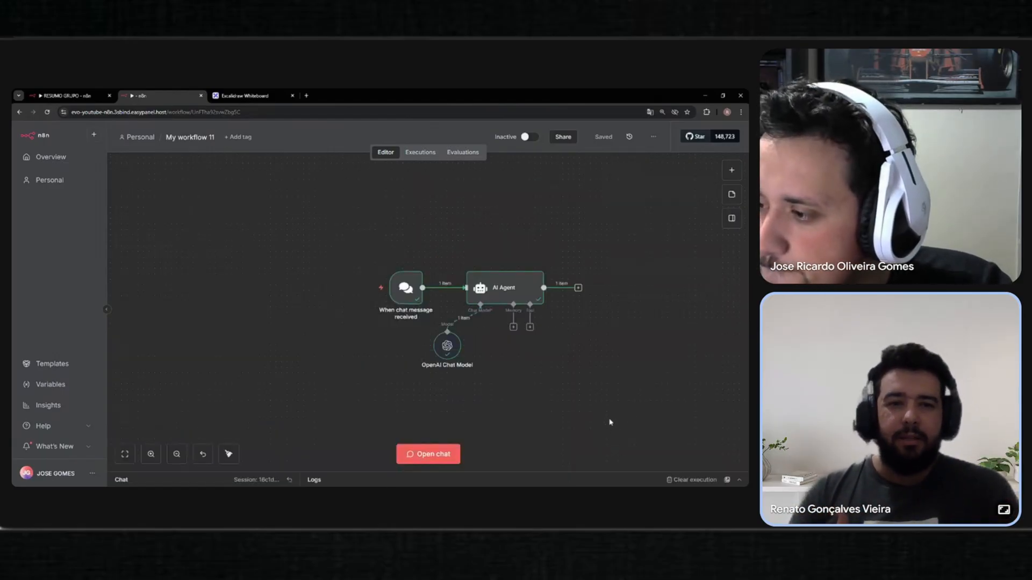
left_click(400, 291)
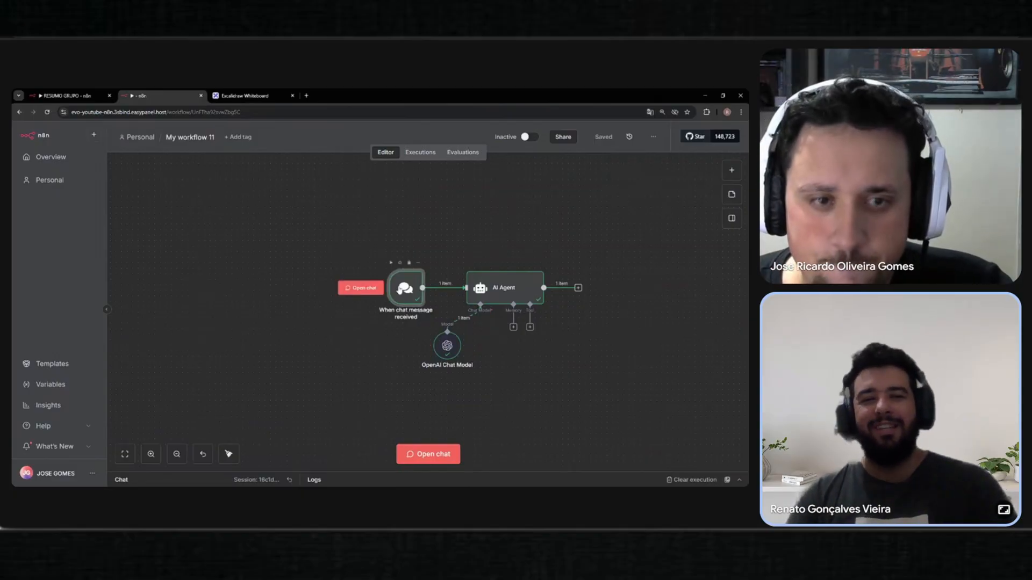
double_click(400, 290)
key("Escape")
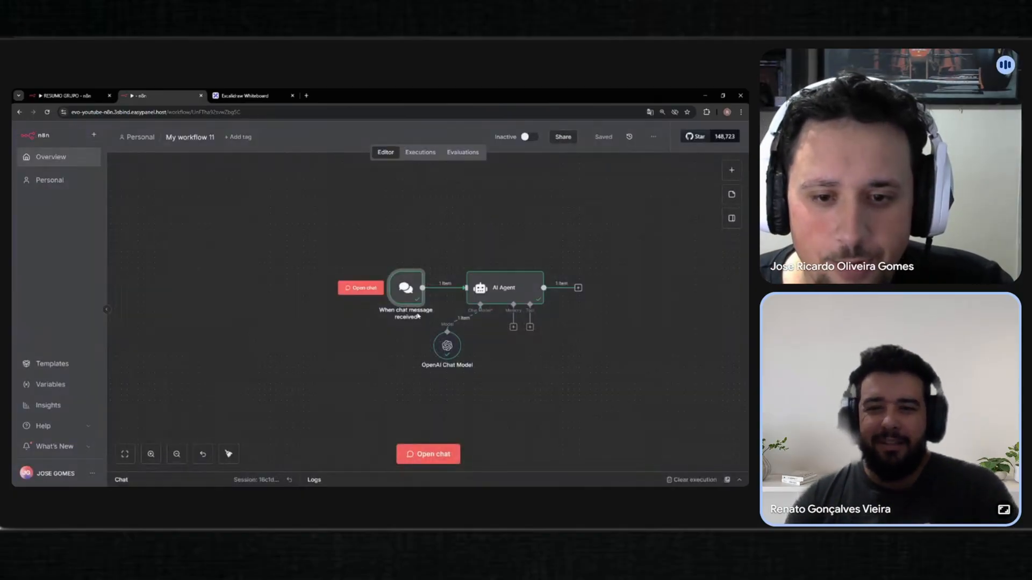
Reopen the workflow chat and reset its session to start an empty conversation
left_click(428, 455)
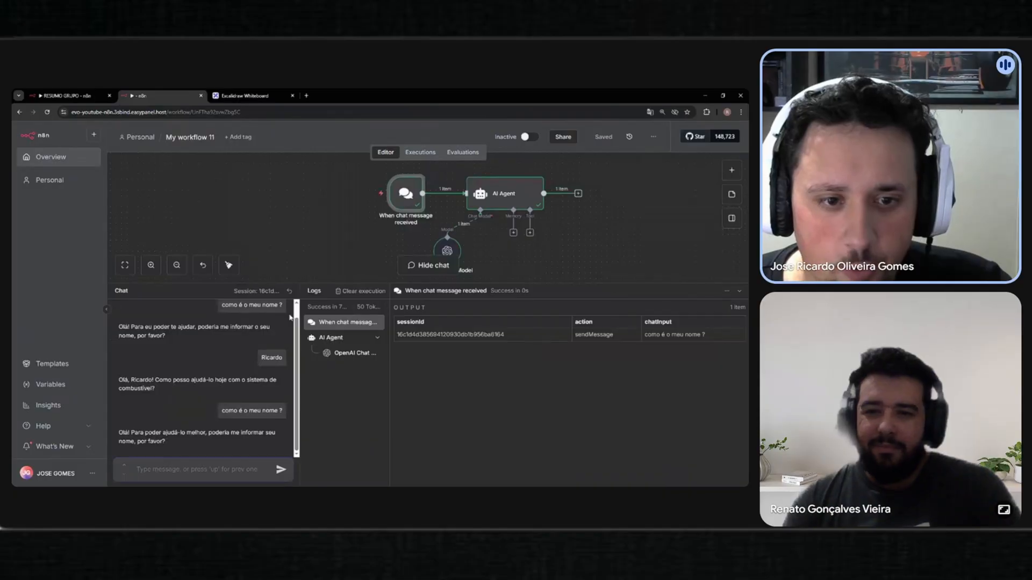
left_click(289, 293)
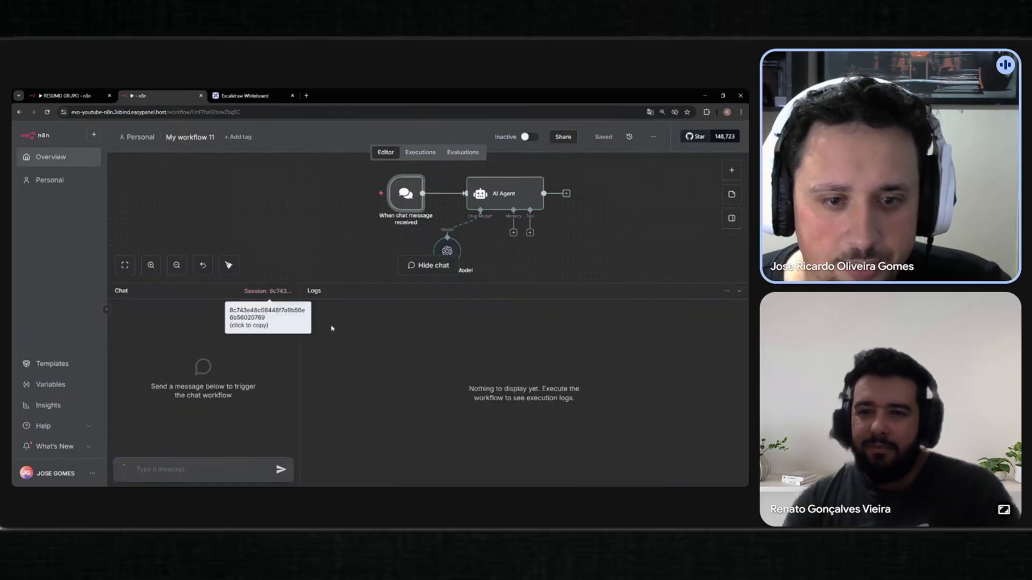
Attach a Simple Memory node with its default settings to the AI Agent and place it beside the OpenAI Chat Model
left_click(514, 233)
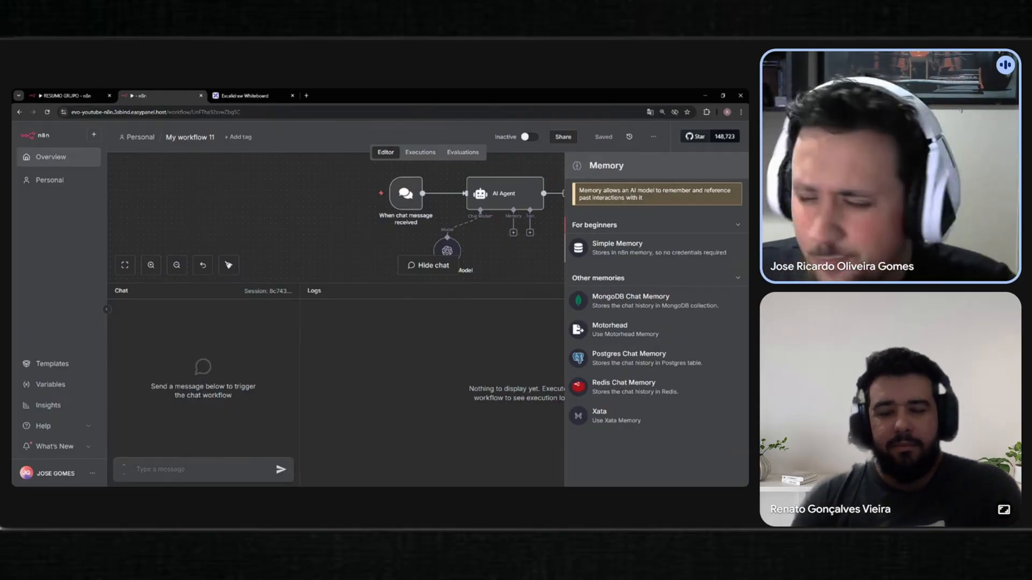
left_click(597, 248)
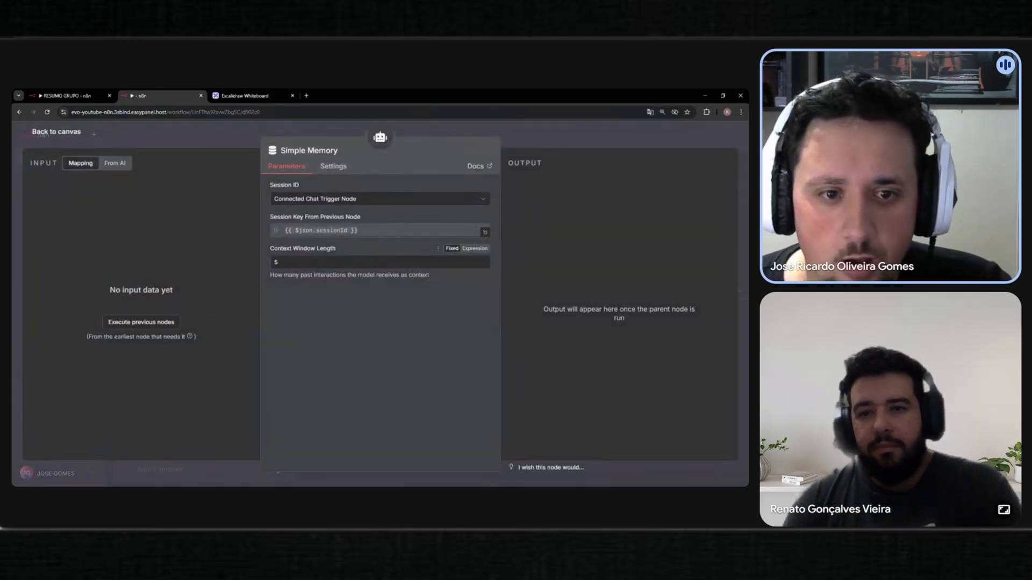
left_click(213, 145)
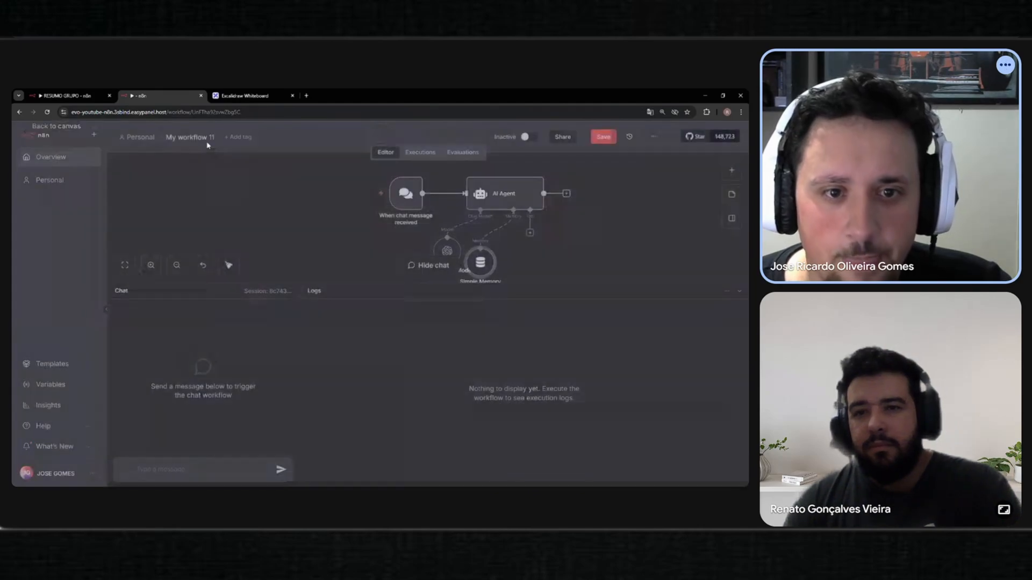
scroll(472, 234, "down", 1)
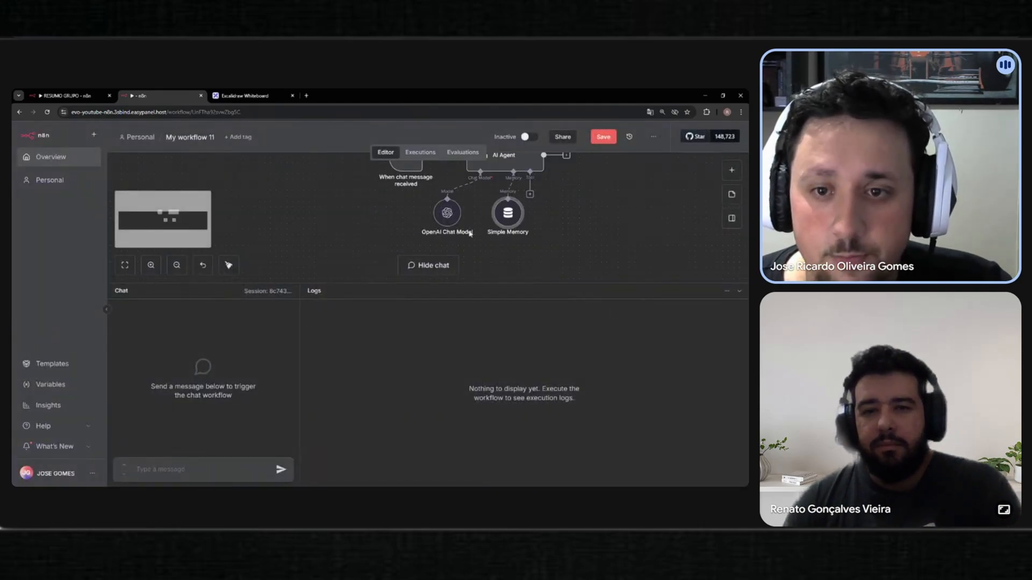
scroll(468, 235, "up", 1)
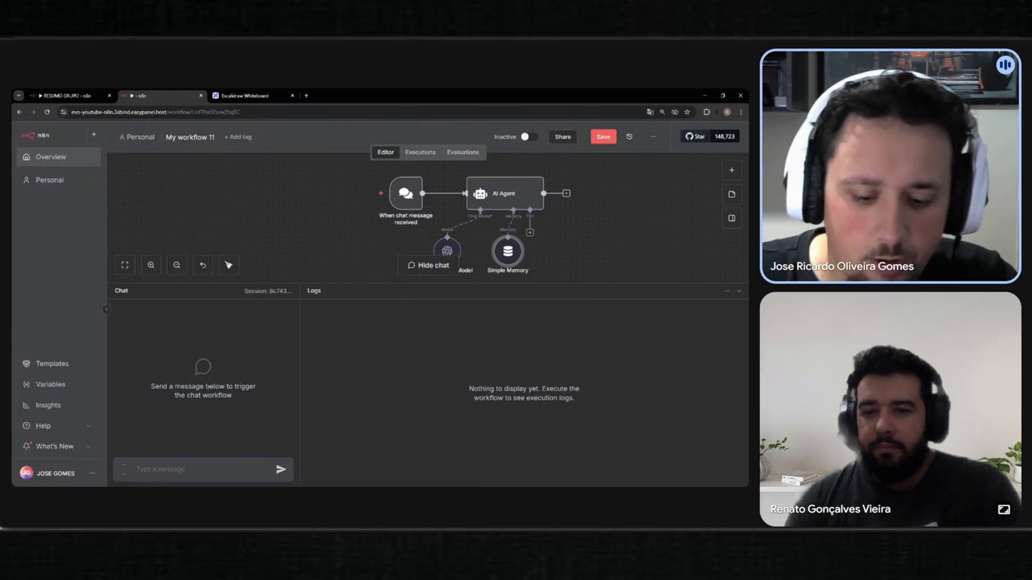
Send the agent a chat greeting that introduces the sender by first name, with the memory node attached
type("Ola sou o ricardo")
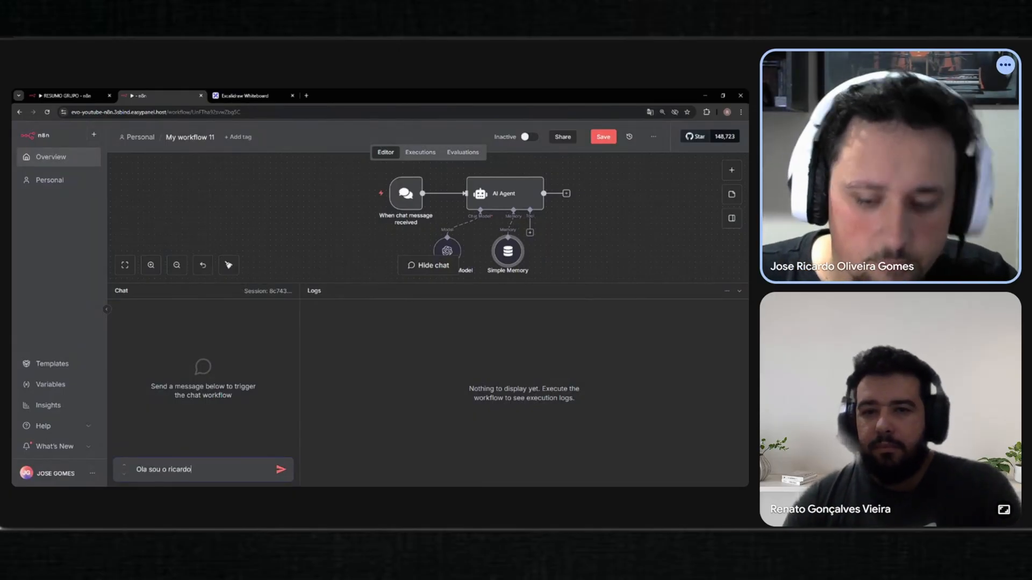
key("Return")
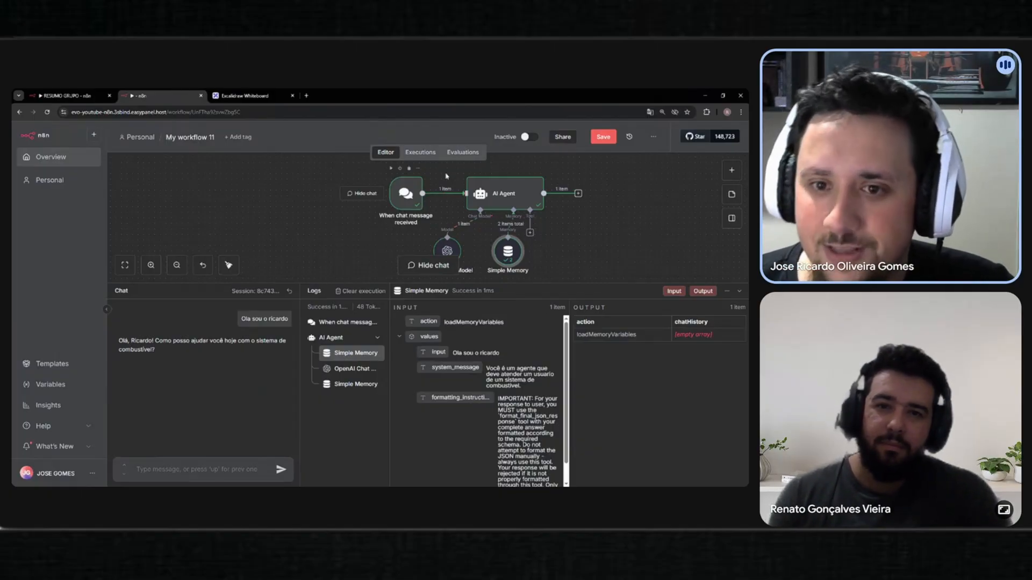
scroll(563, 203, "down", 1)
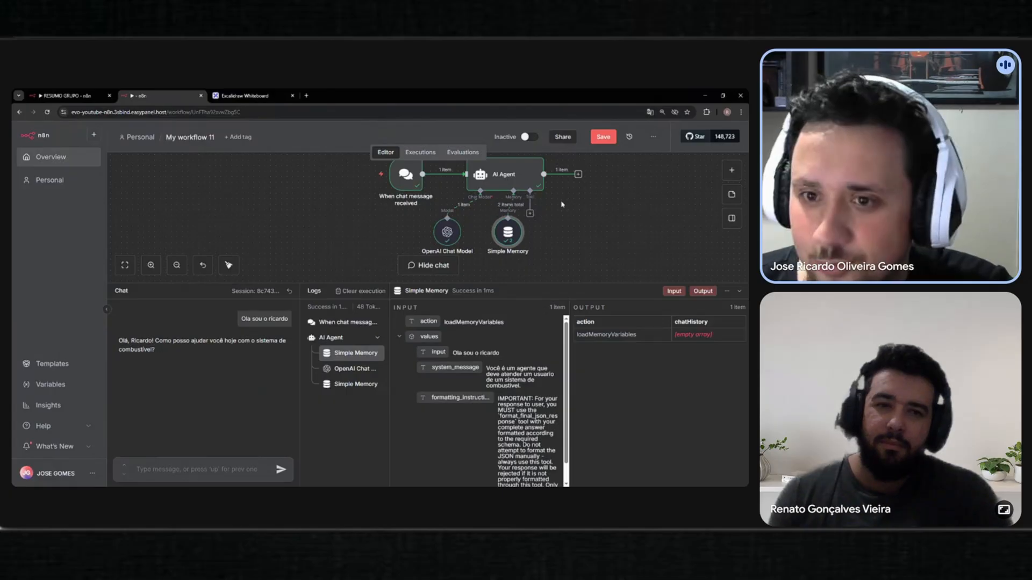
scroll(562, 204, "up", 1)
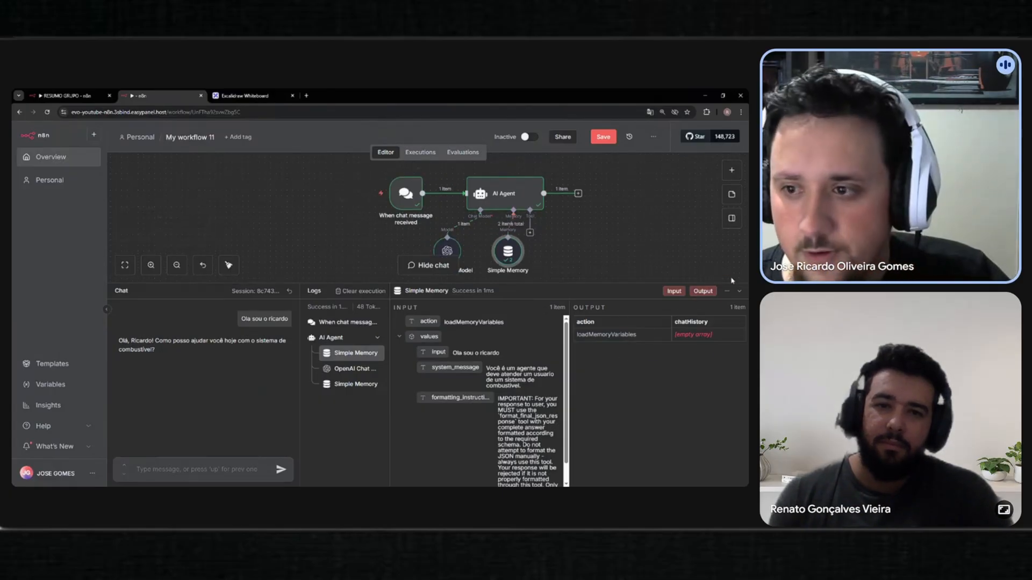
Collapse the workflow chat, switch to the Excalidraw whiteboard and paste the workflow screenshot beside the annotated AI Agent diagram
left_click(741, 292)
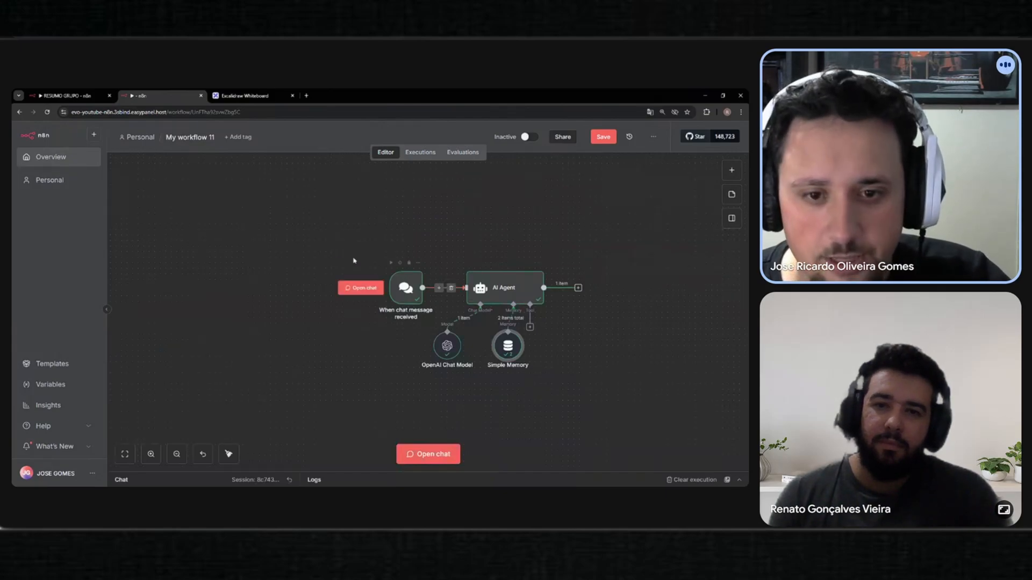
left_click(244, 95)
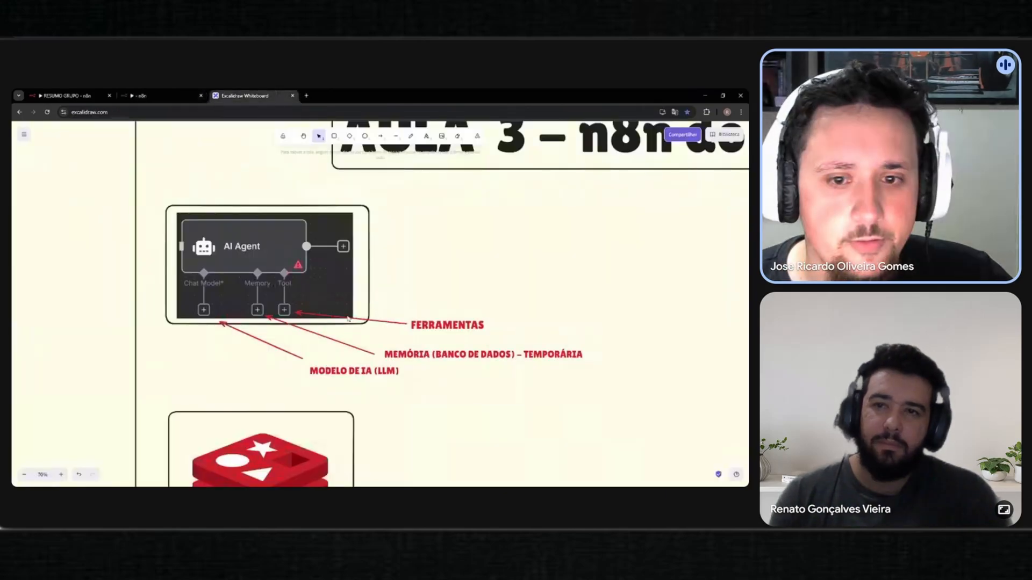
key("ctrl+v")
left_click_drag(464, 289, 584, 249)
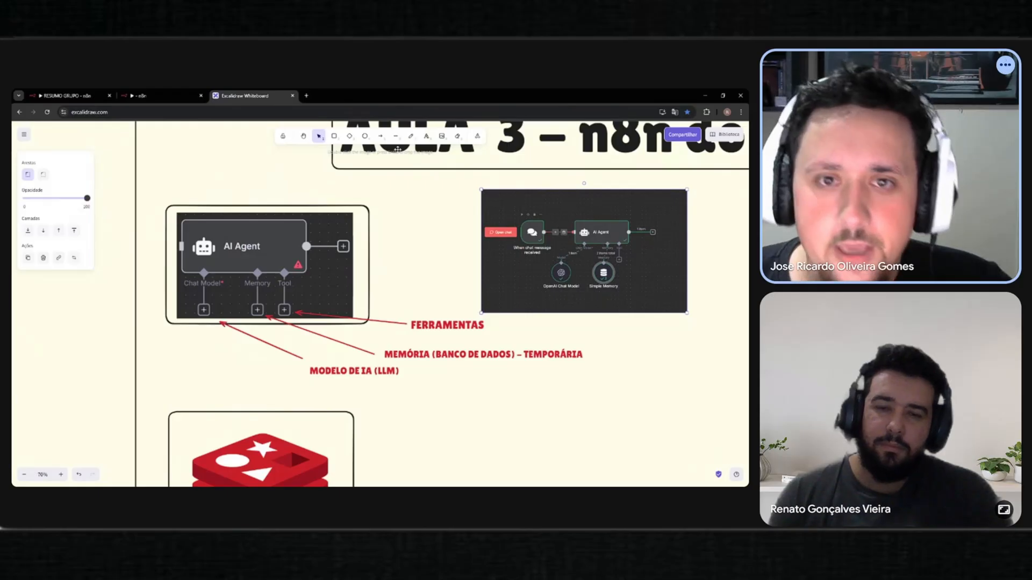
Draw red arrows on the pasted screenshot from the chat trigger to the AI Agent, down to Simple Memory and back up
left_click(381, 136)
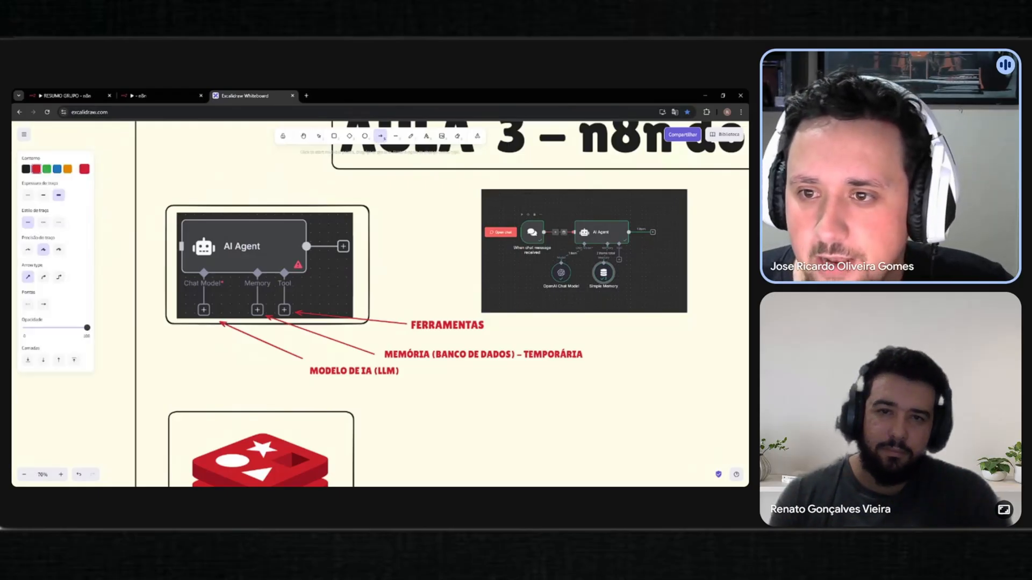
left_click_drag(609, 226, 612, 229)
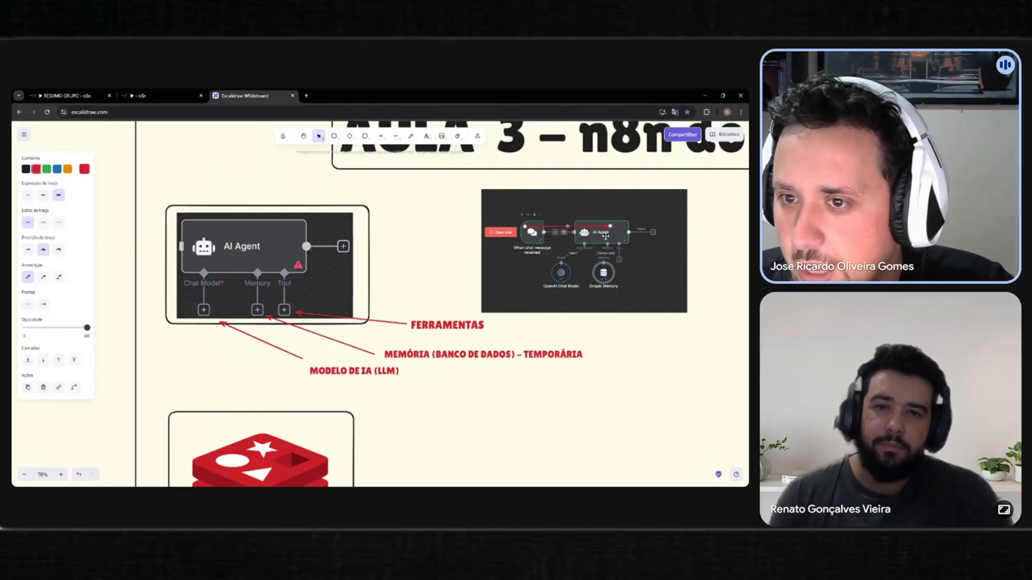
left_click(610, 213)
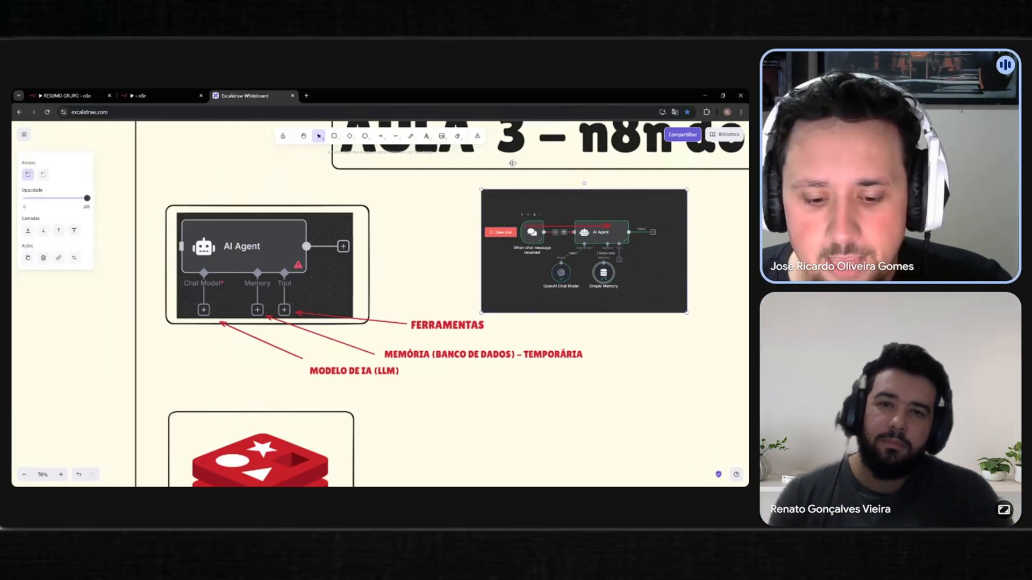
key("a")
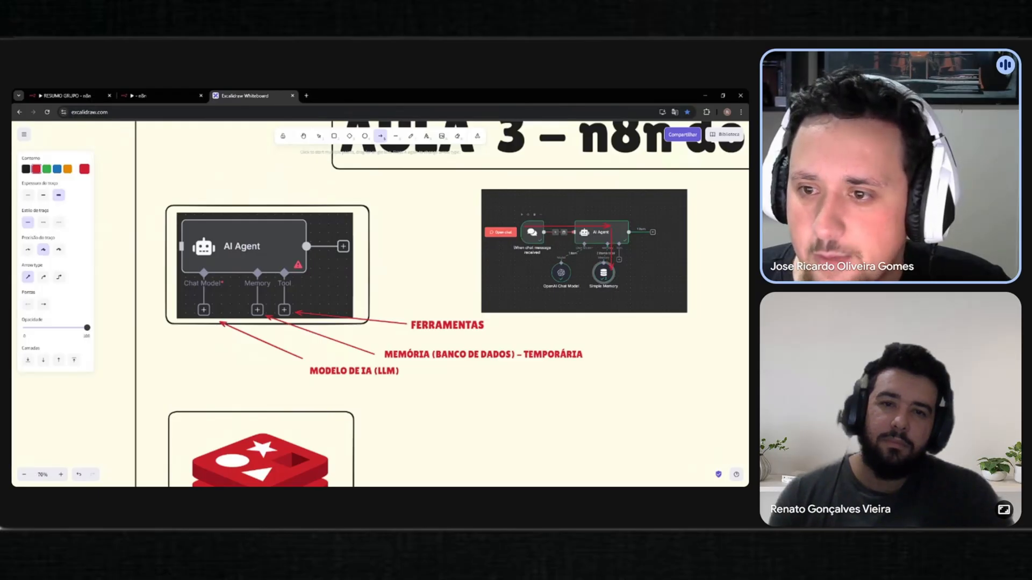
left_click_drag(611, 229, 611, 273)
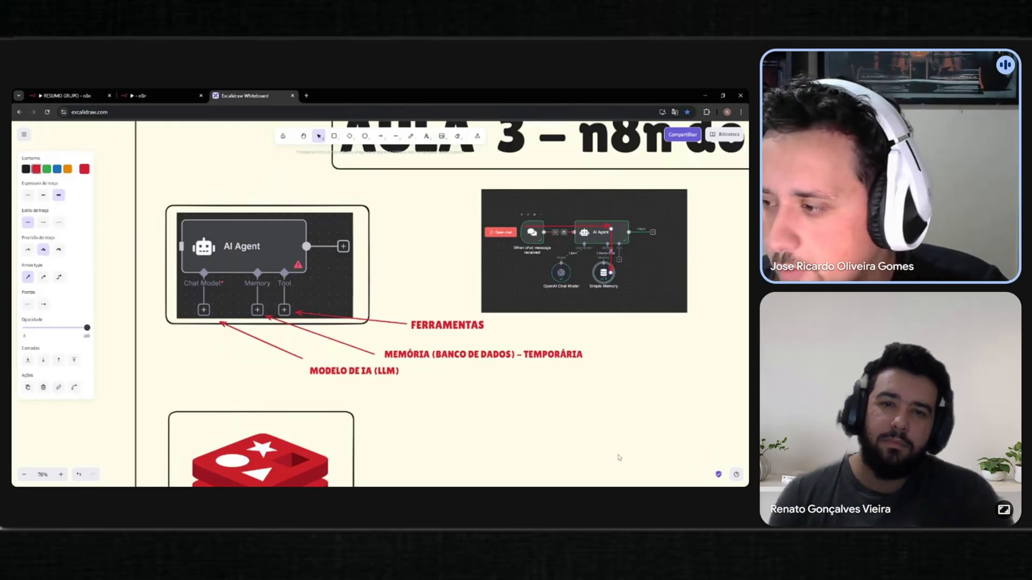
key("a")
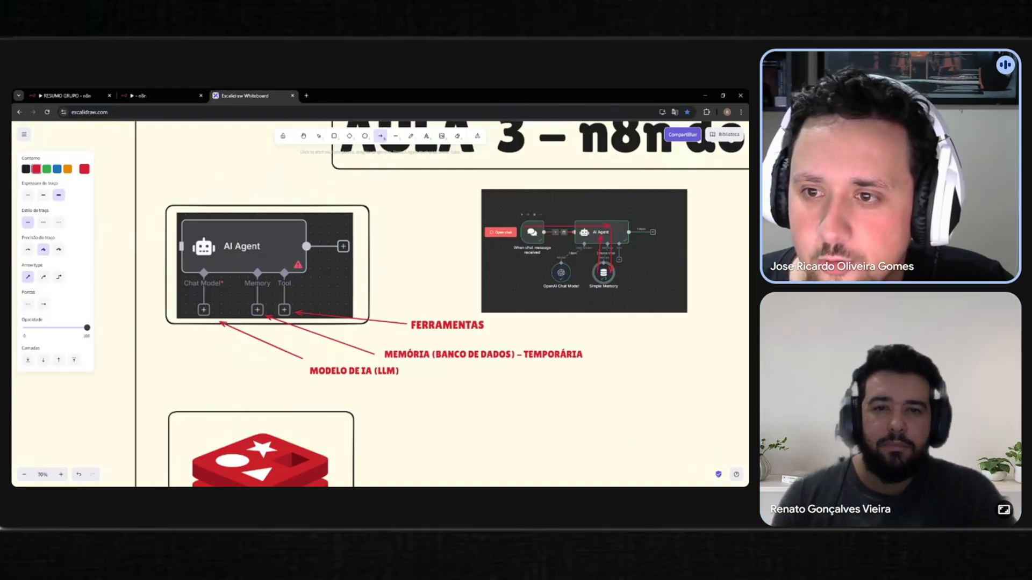
left_click_drag(599, 234, 598, 273)
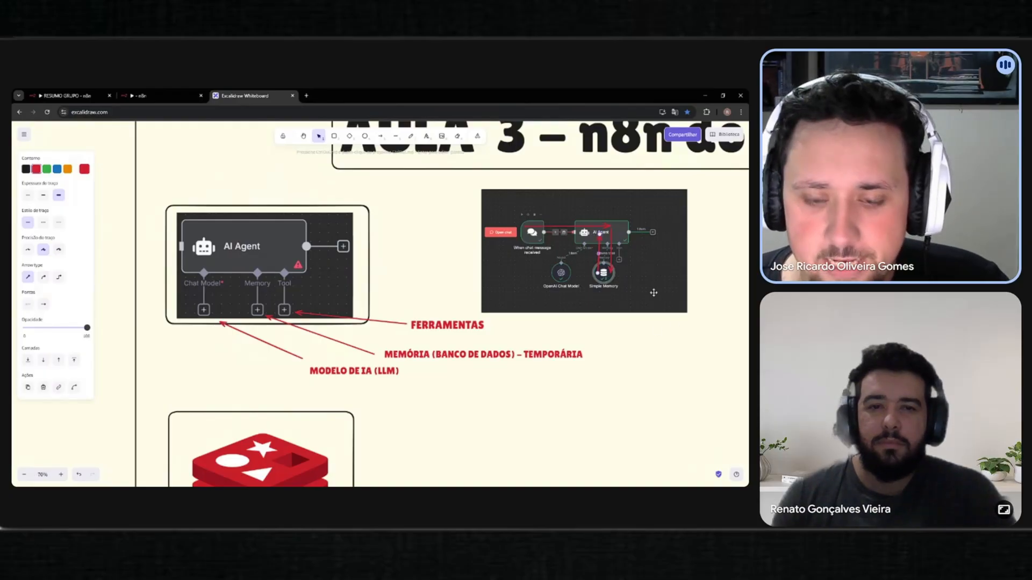
Add red arrows from the AI Agent to the OpenAI Chat Model and back, to Simple Memory and back, and out the agent's output
key("a")
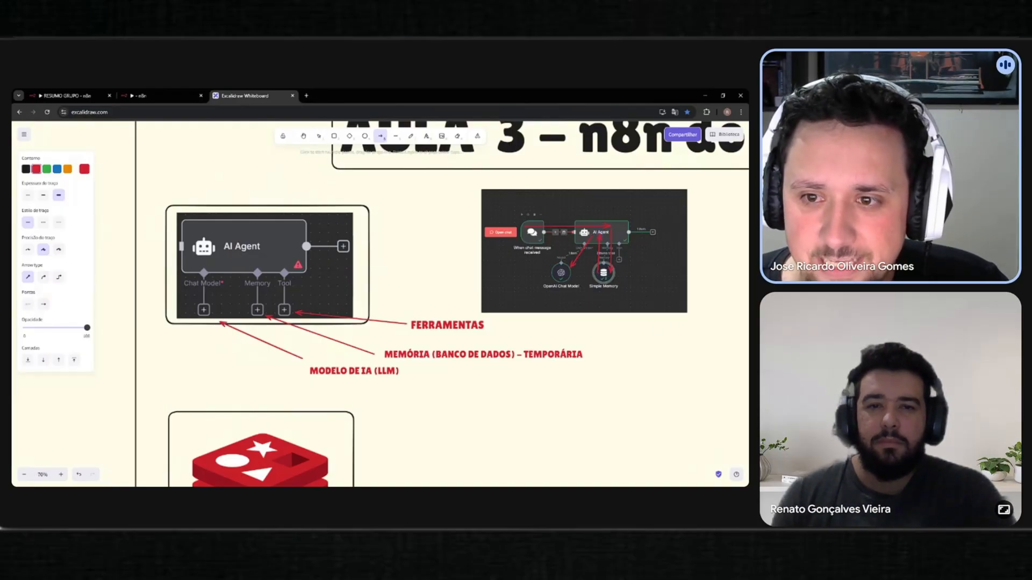
left_click_drag(593, 235, 565, 276)
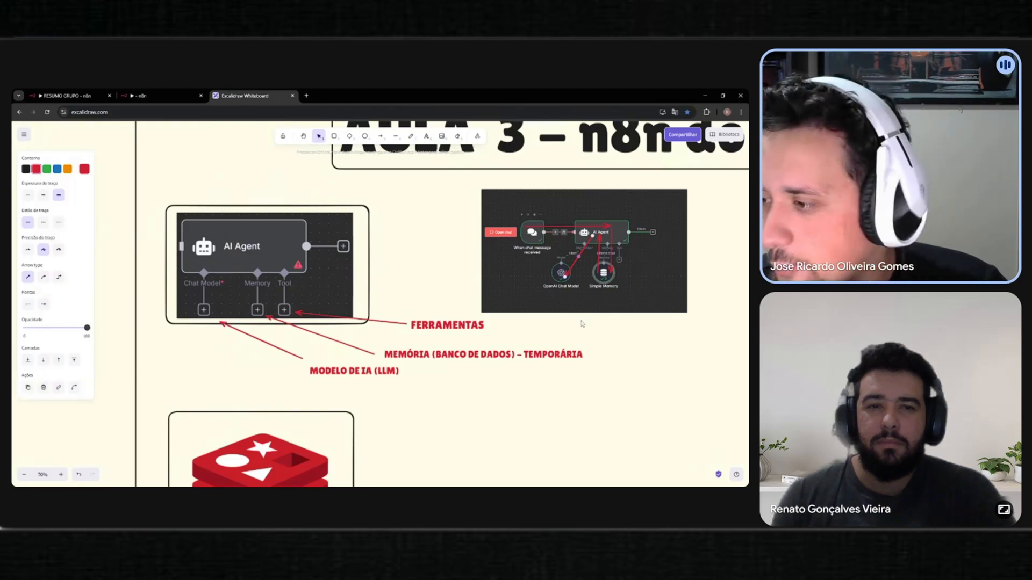
key("a")
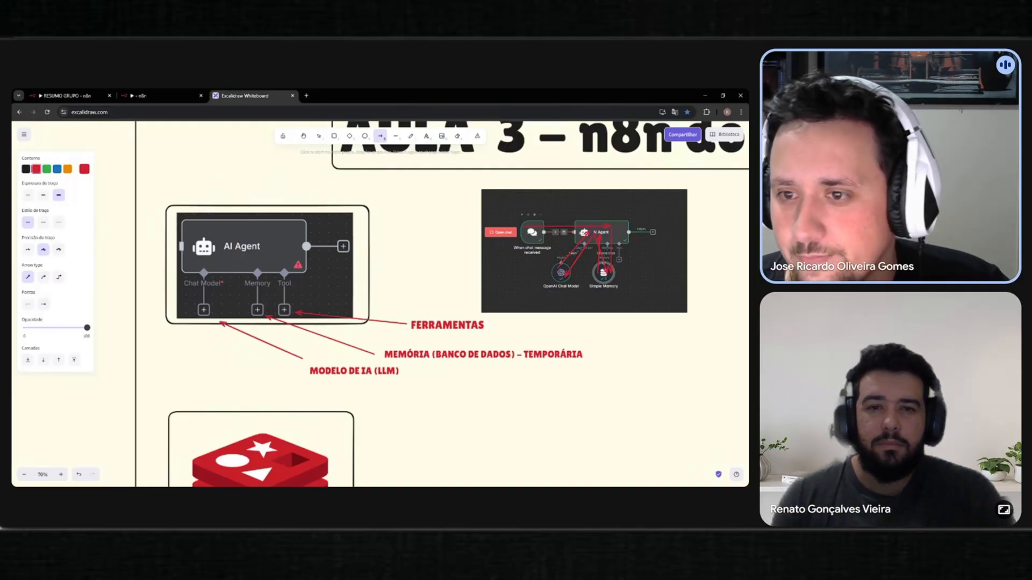
left_click_drag(605, 272, 606, 274)
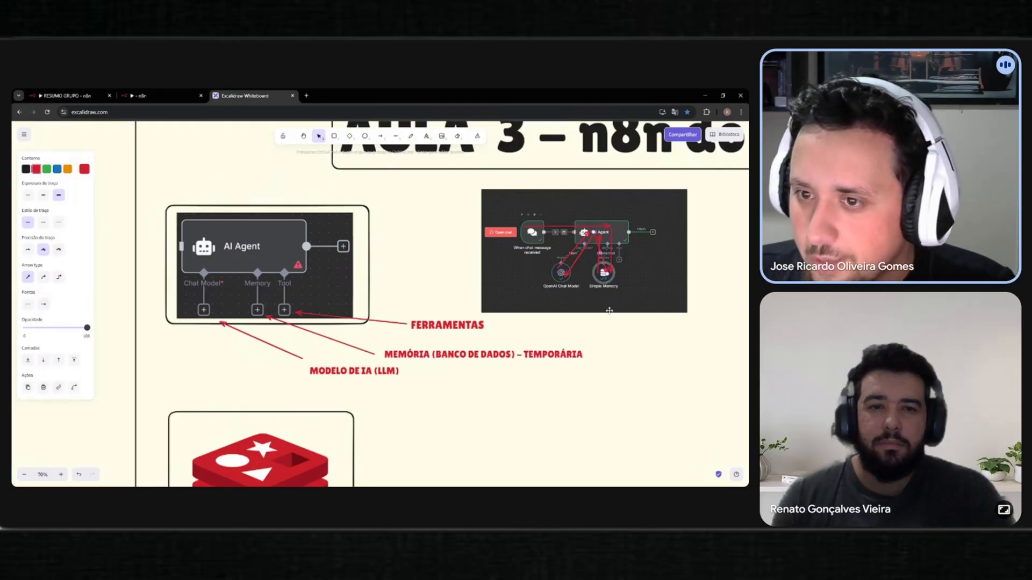
key("a")
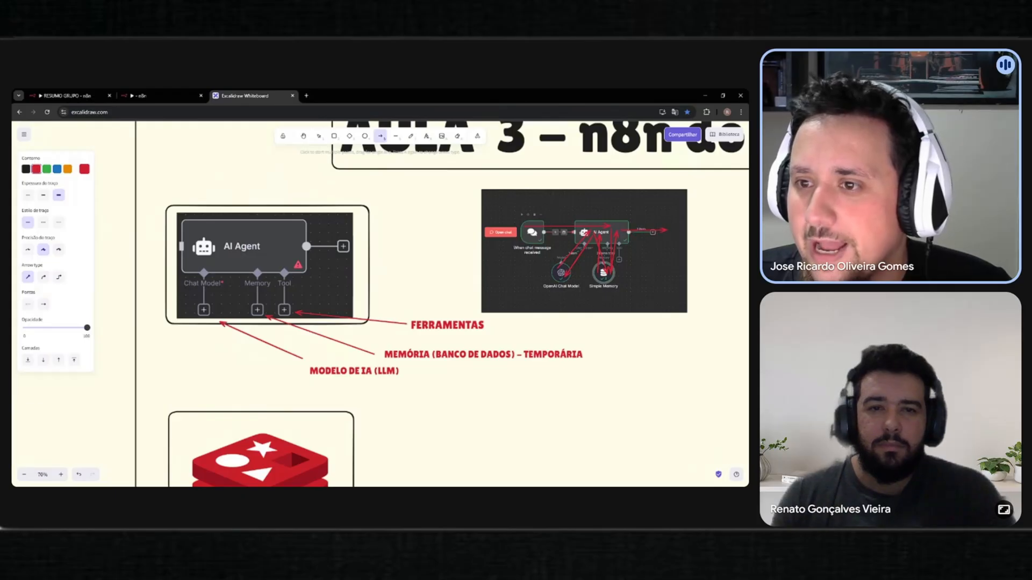
left_click_drag(666, 230, 666, 230)
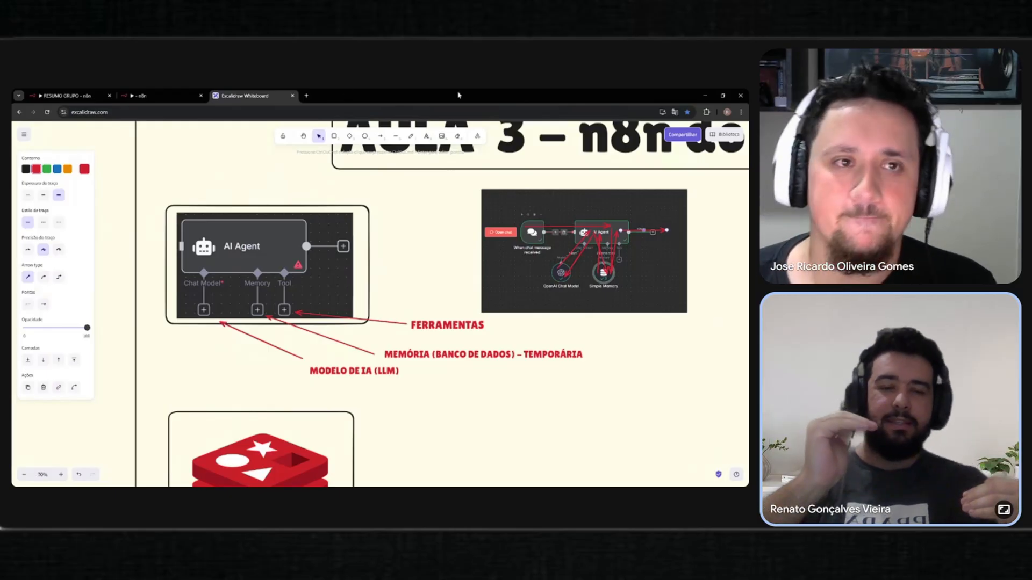
Switch back to the n8n workflow, open the Simple Memory node and examine the chat history in its output
left_click(161, 96)
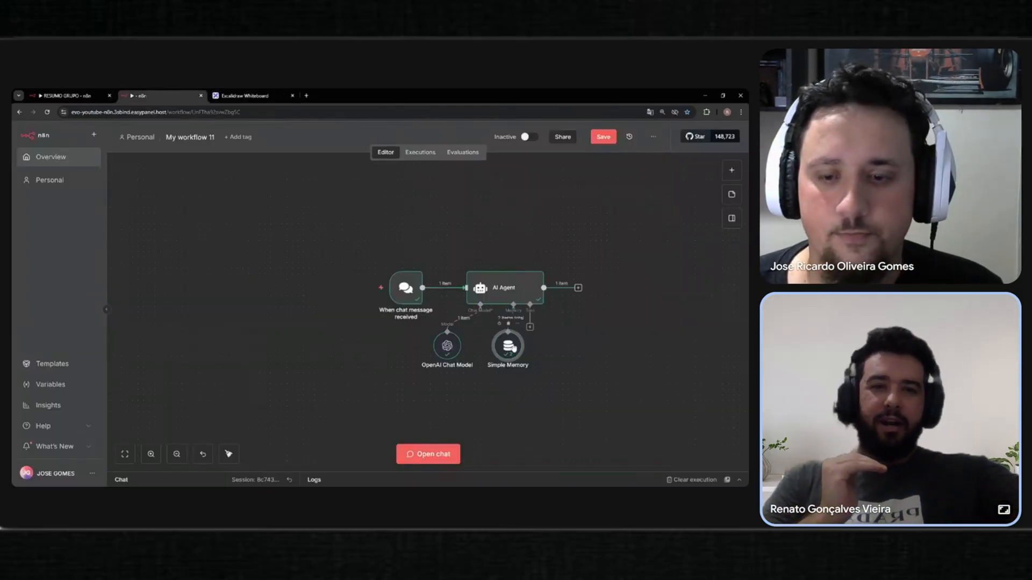
double_click(508, 346)
scroll(587, 286, "down", 2)
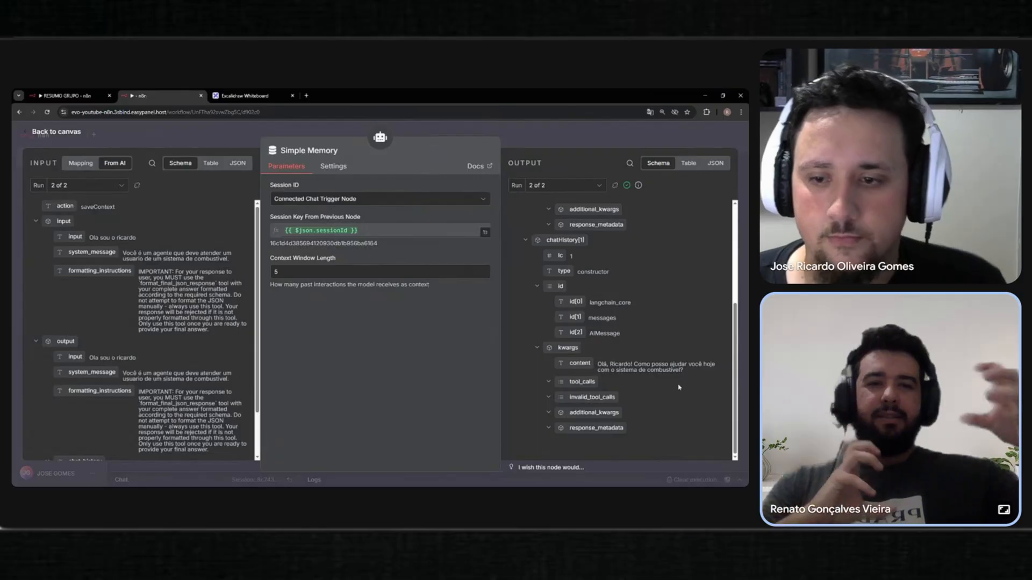
scroll(677, 386, "up", 4)
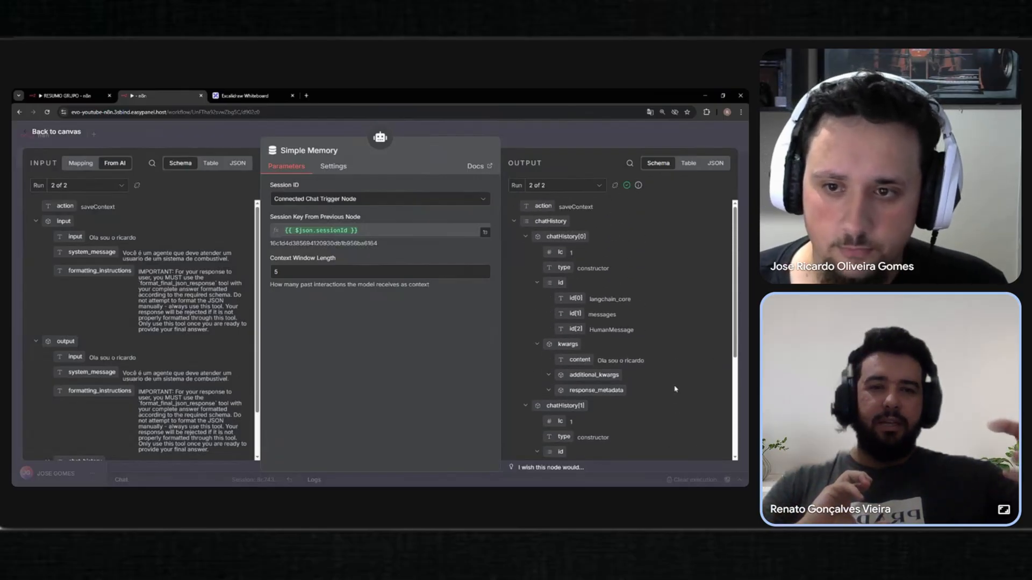
scroll(605, 352, "down", 3)
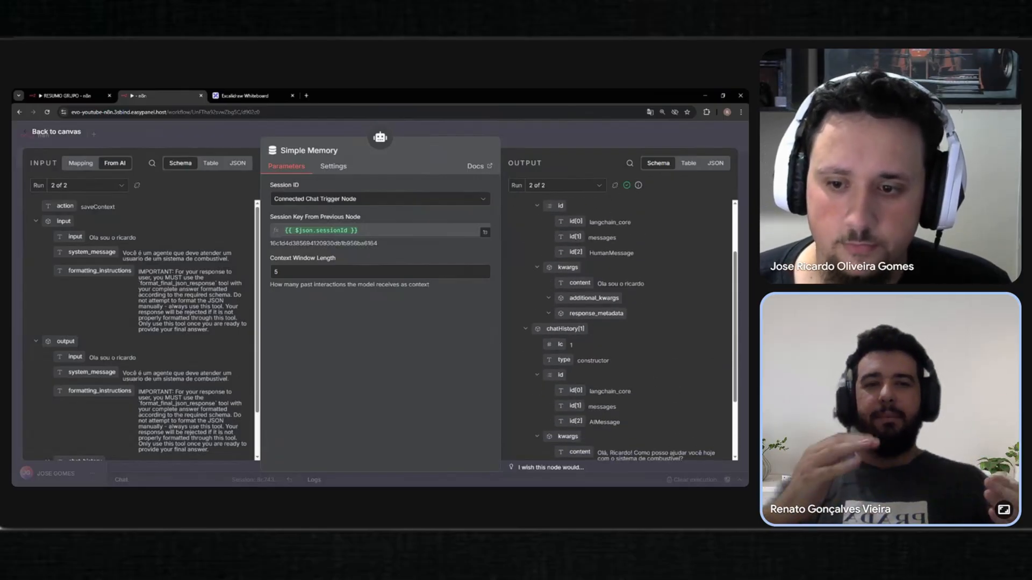
scroll(604, 352, "up", 2)
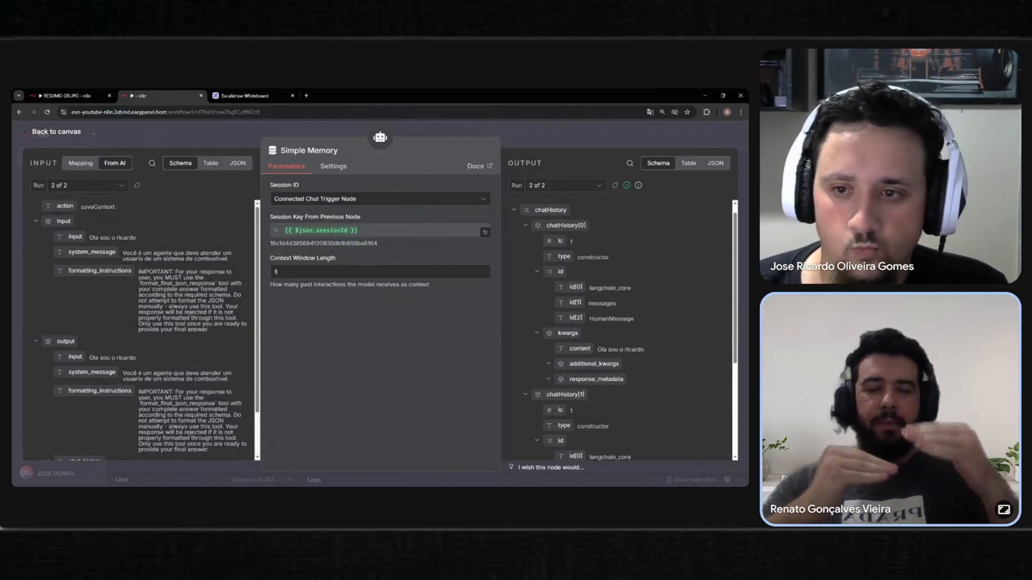
scroll(591, 322, "up", 1)
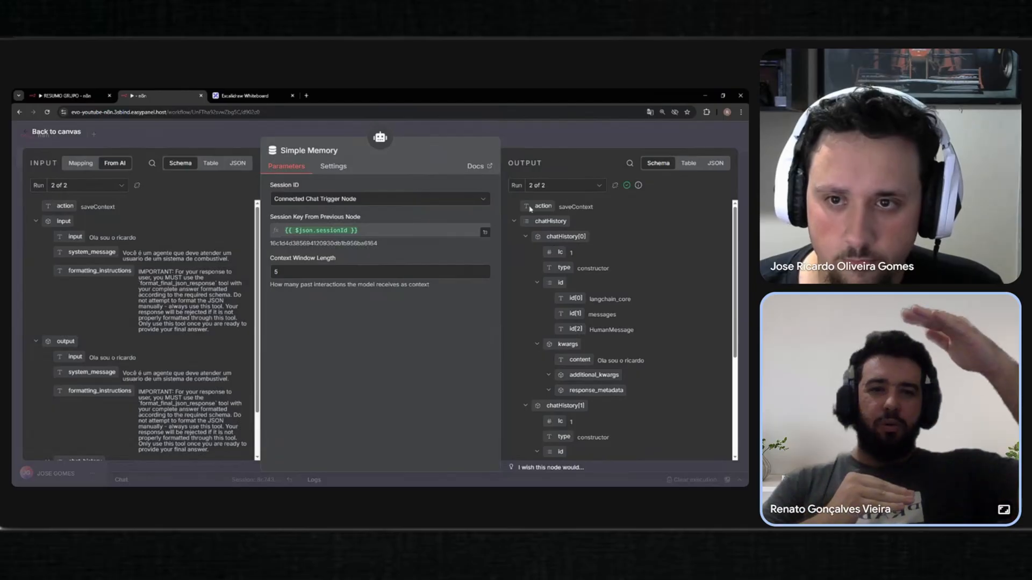
Collapse both chatHistory entries, expand chatHistory[0] to examine the stored human message, and return to the canvas
left_click(514, 221)
left_click(514, 221)
left_click(527, 237)
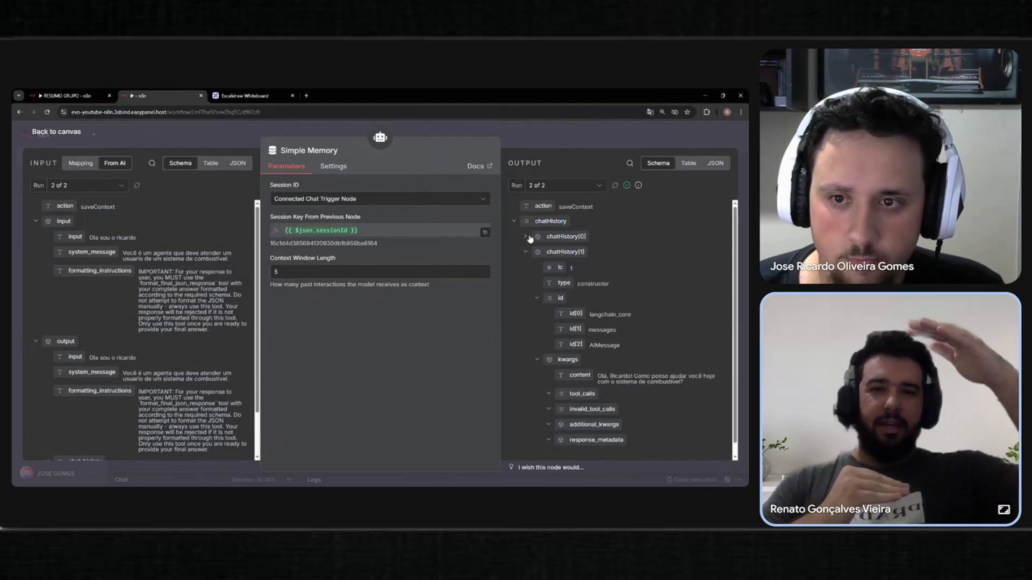
left_click(528, 252)
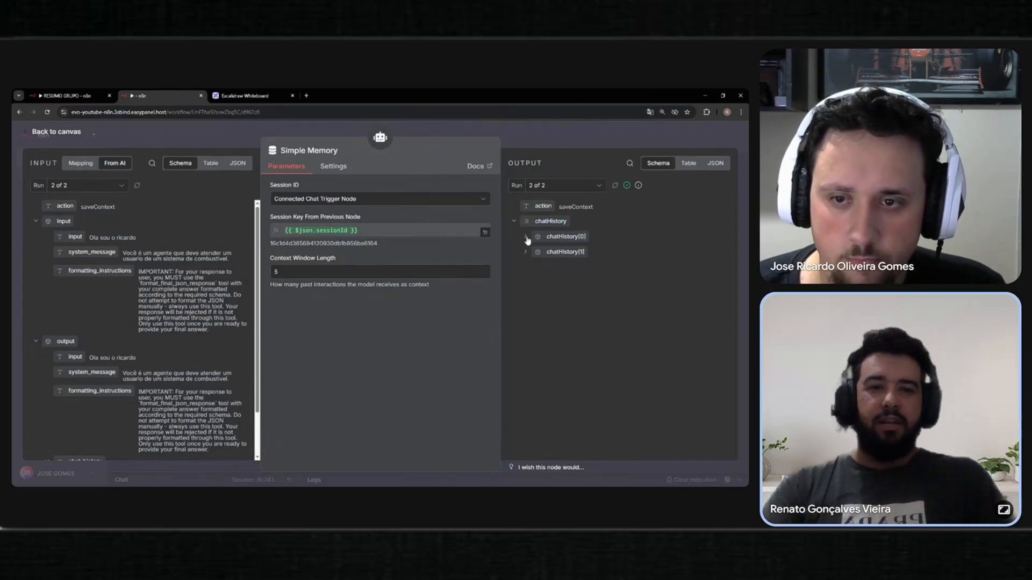
left_click(526, 237)
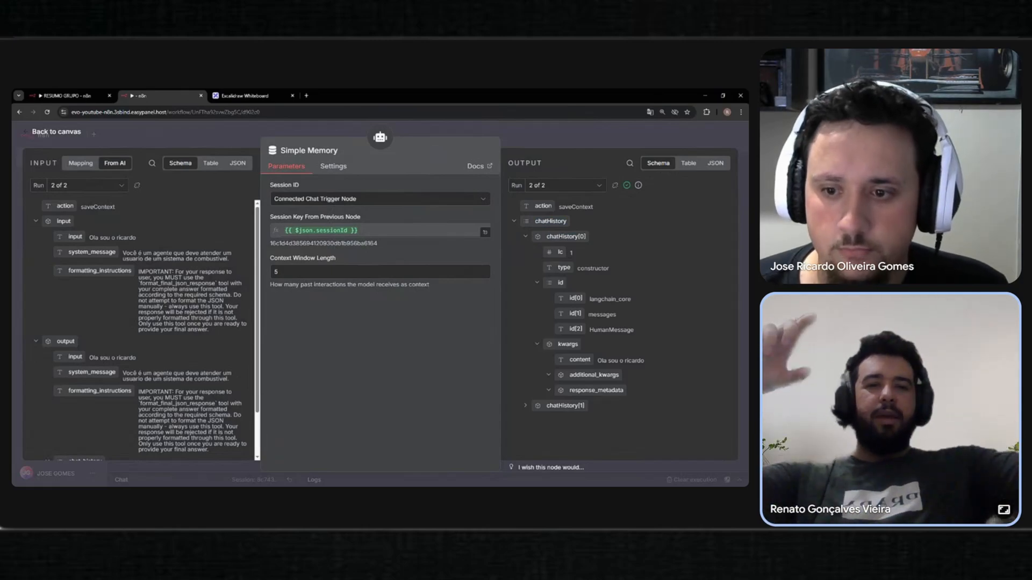
left_click(525, 142)
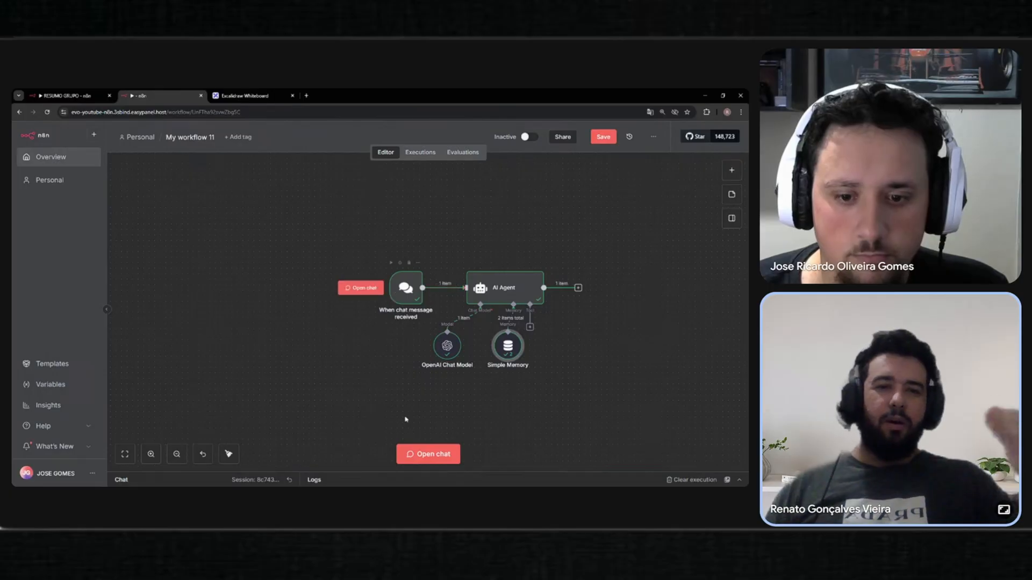
Reopen the chat, ask "Como é meu nome ?" to test the agent's memory, and review the Simple Memory log
left_click(425, 454)
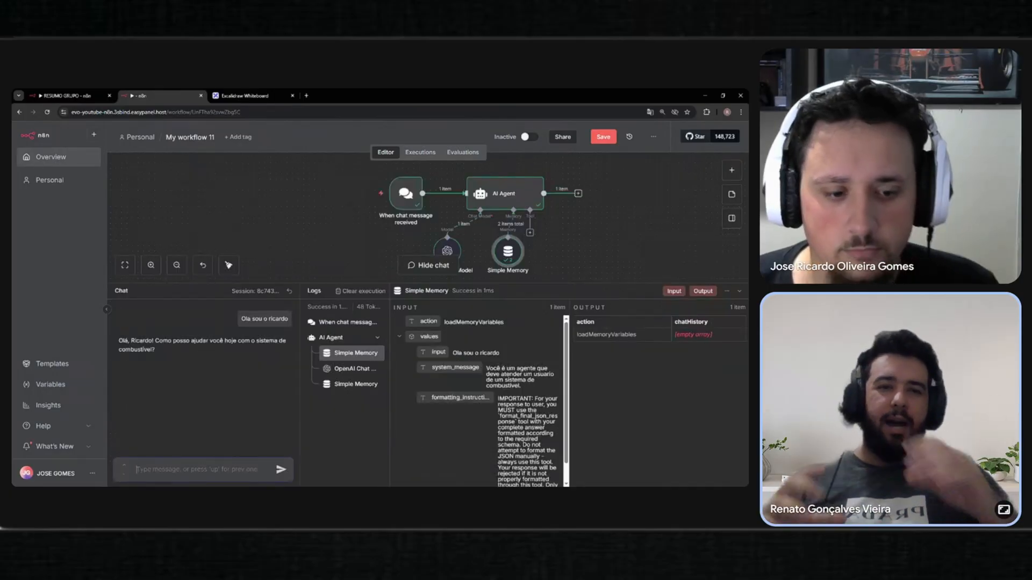
type("q")
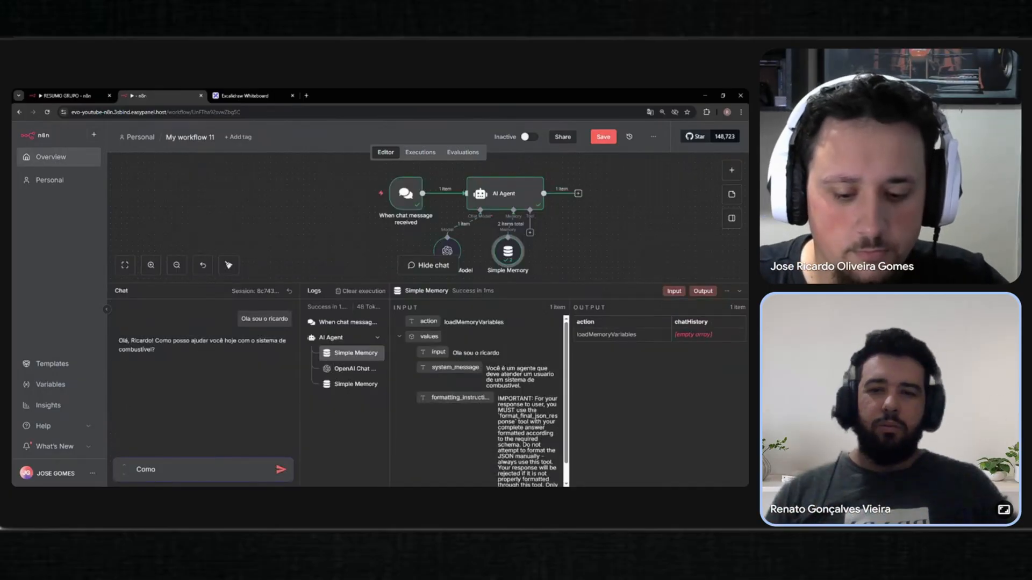
type("omo é meu n")
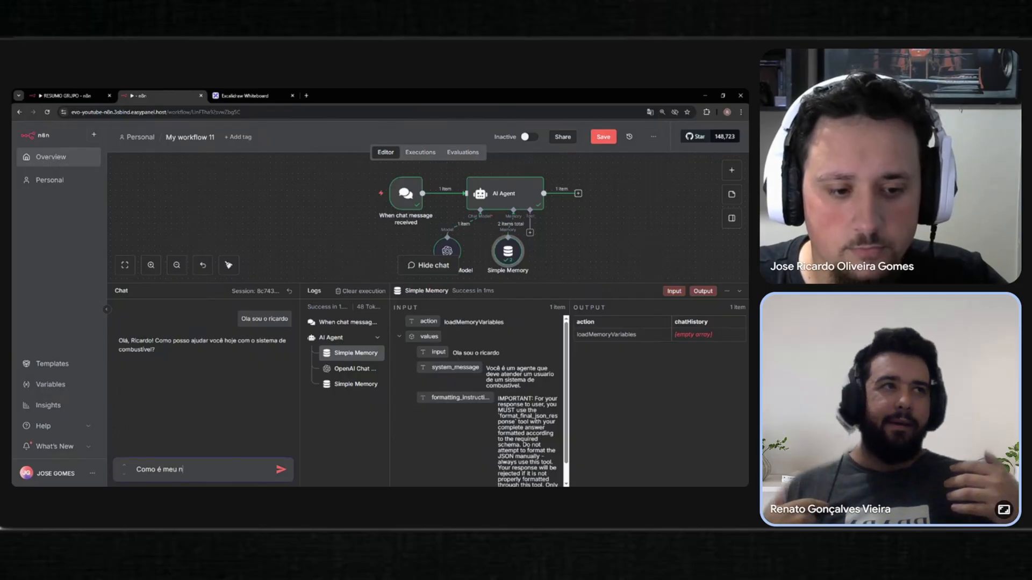
type("ome ?")
key("Return")
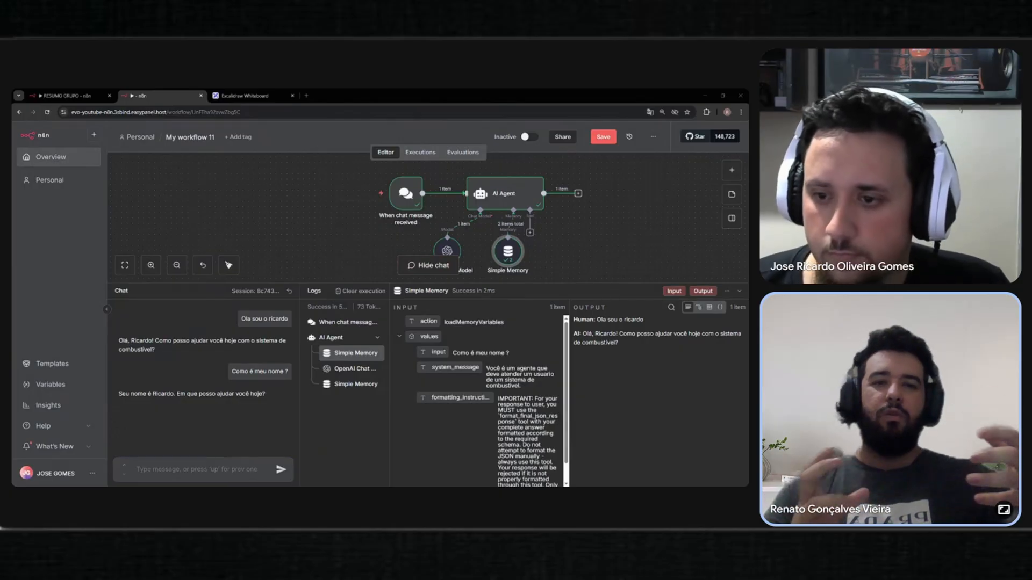
scroll(484, 403, "down", 1)
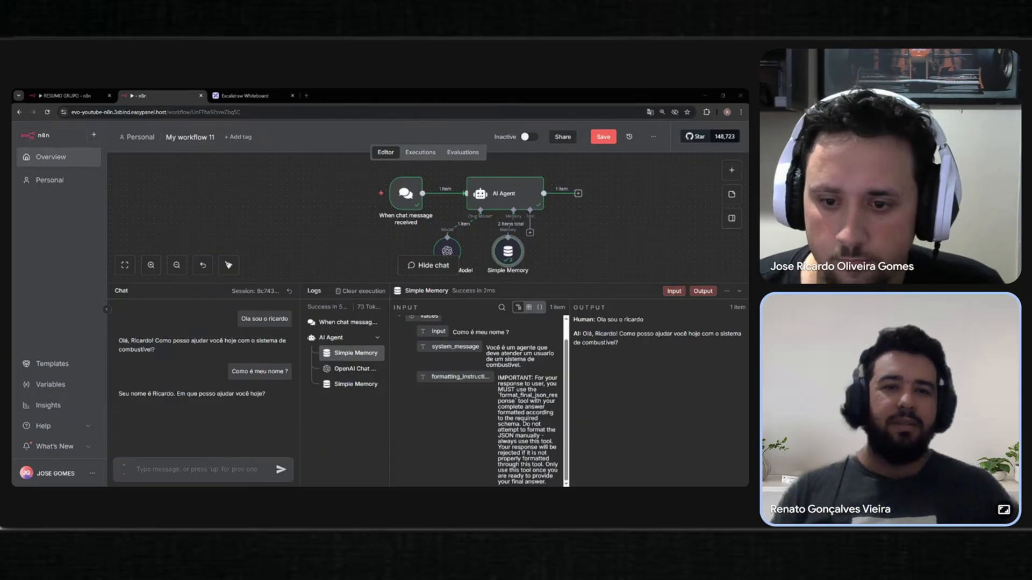
Review the chat's two questions and the agent's replies, from the greeting to "Como é meu nome ?"
scroll(534, 391, "up", 1)
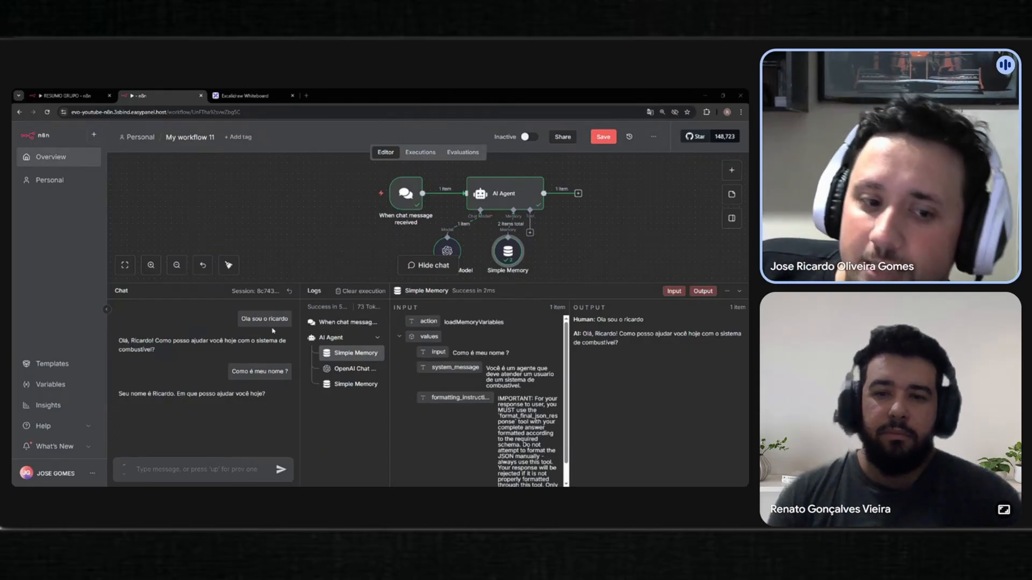
left_click_drag(247, 319, 279, 319)
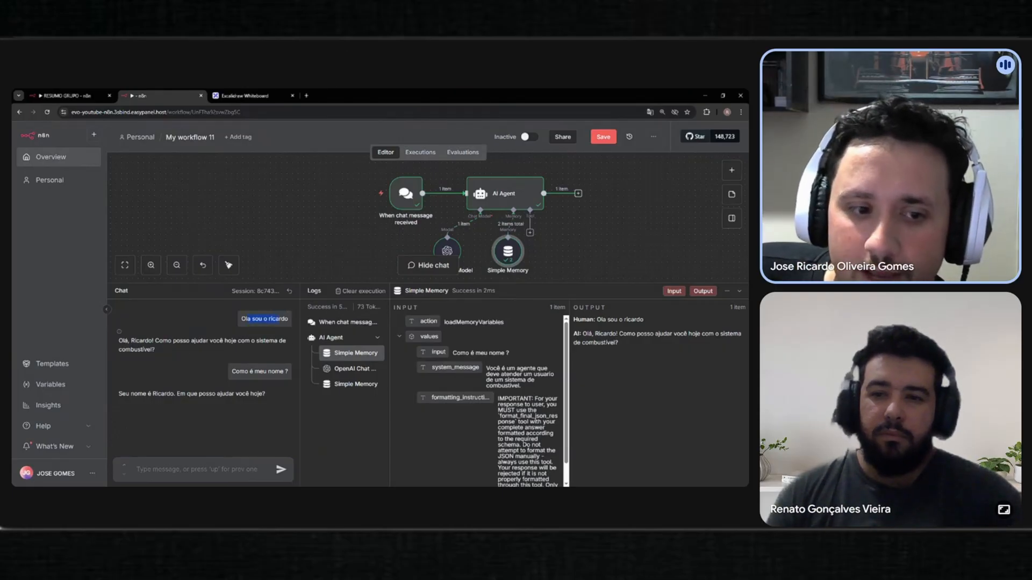
left_click_drag(131, 340, 156, 350)
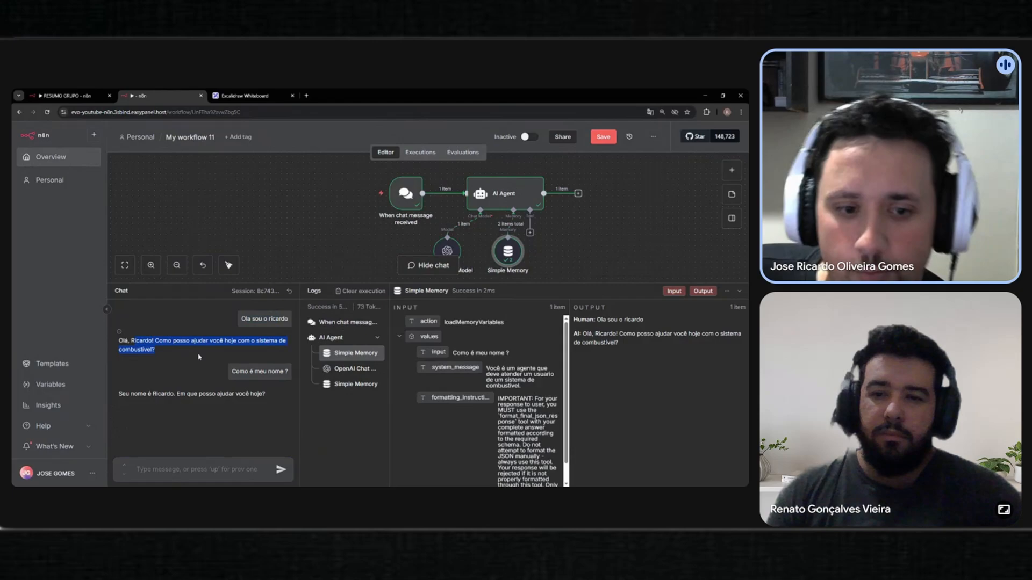
double_click(240, 371)
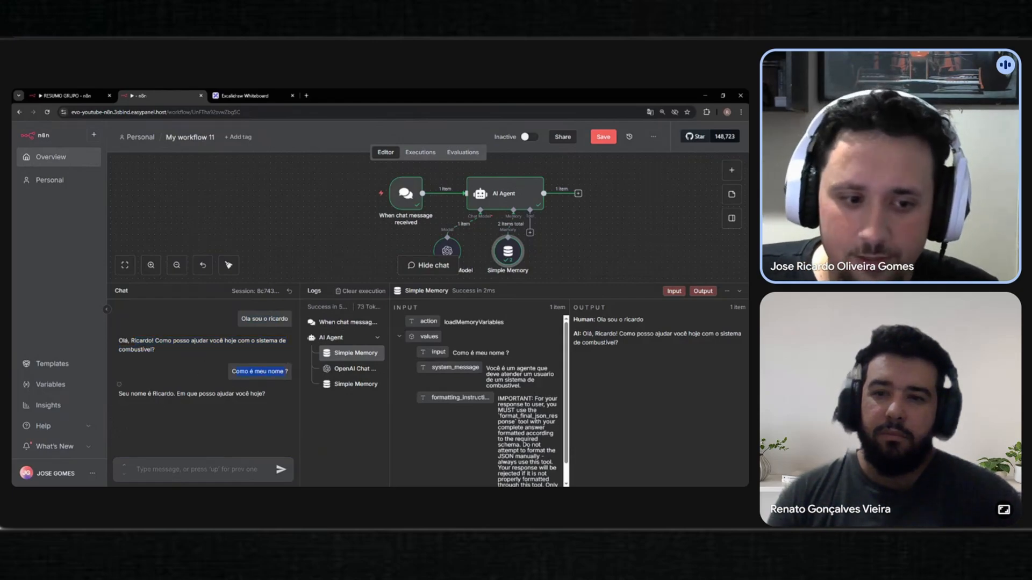
left_click_drag(119, 393, 263, 394)
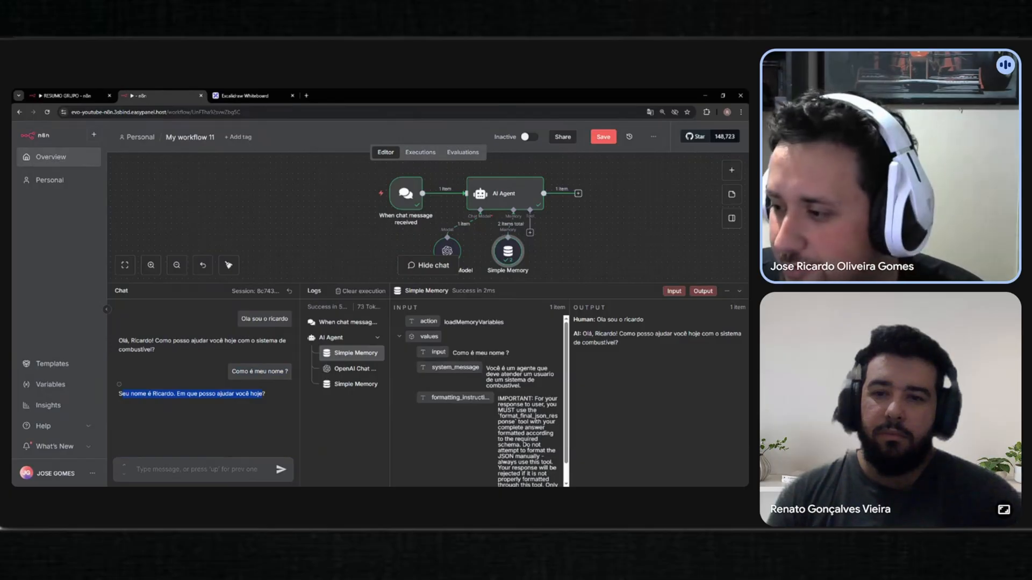
Open the Simple Memory node and collapse its four chatHistory entries in the output for an overview
double_click(508, 252)
left_click(514, 221)
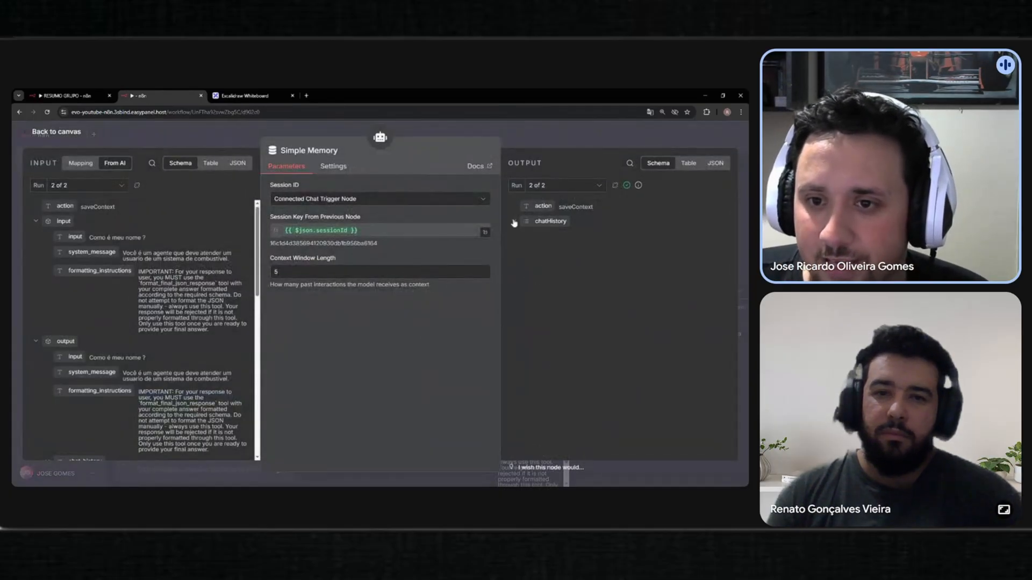
left_click(514, 221)
left_click(526, 236)
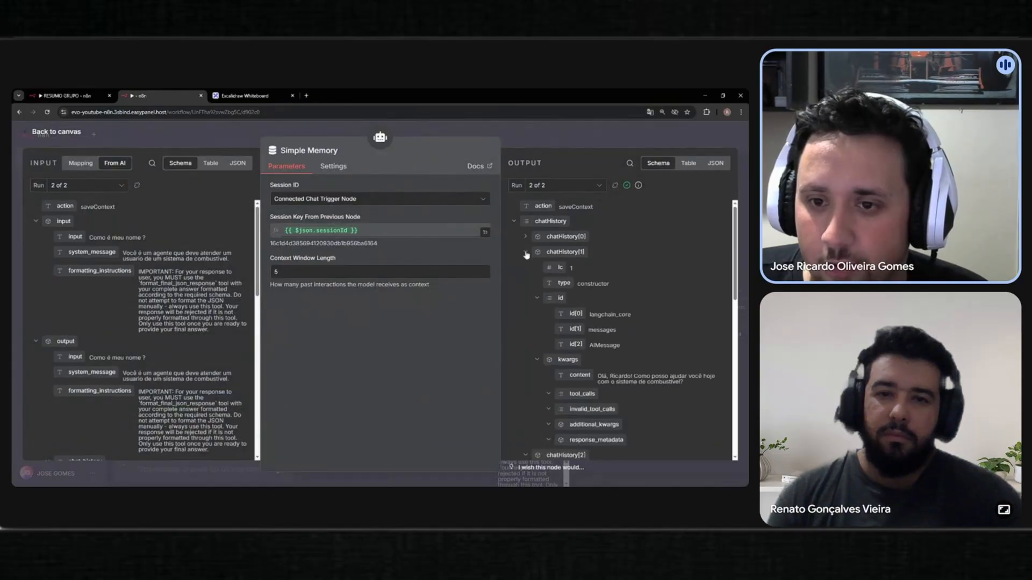
left_click(526, 251)
left_click(525, 267)
left_click(525, 283)
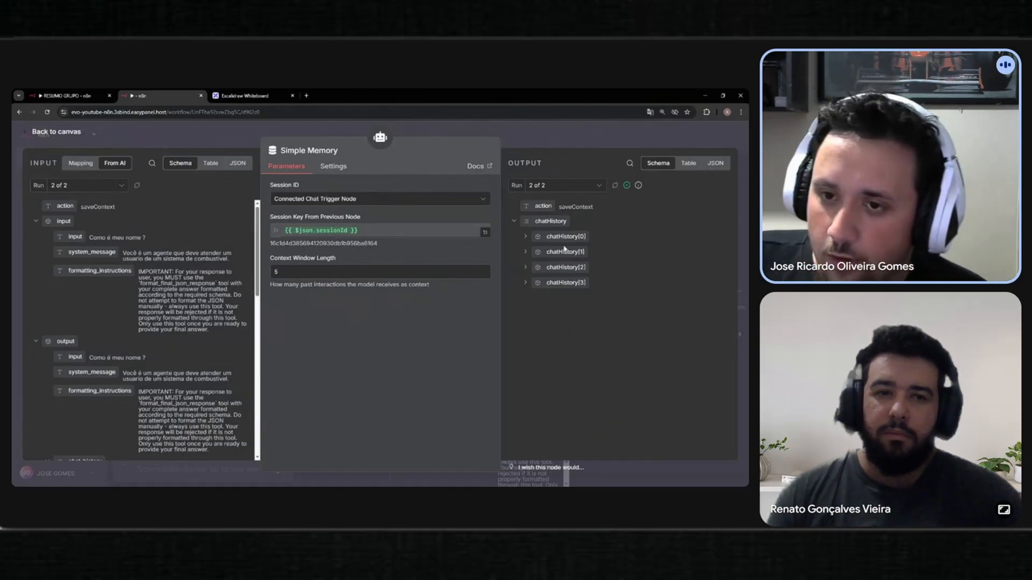
Examine chatHistory[0] and chatHistory[1] one after the other, checking the message type and content of the first exchange
left_click(527, 237)
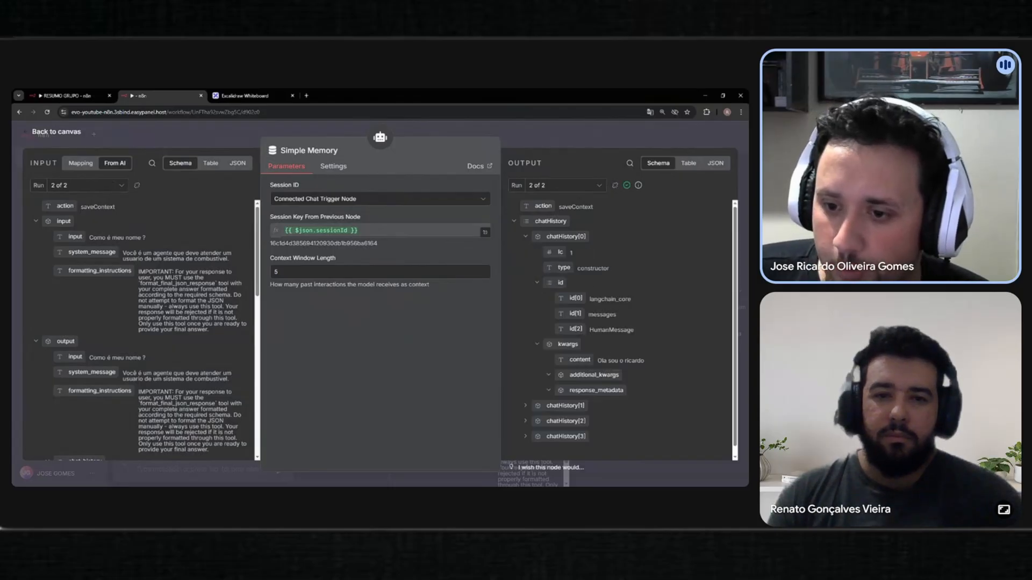
left_click_drag(597, 360, 655, 366)
left_click_drag(590, 330, 648, 340)
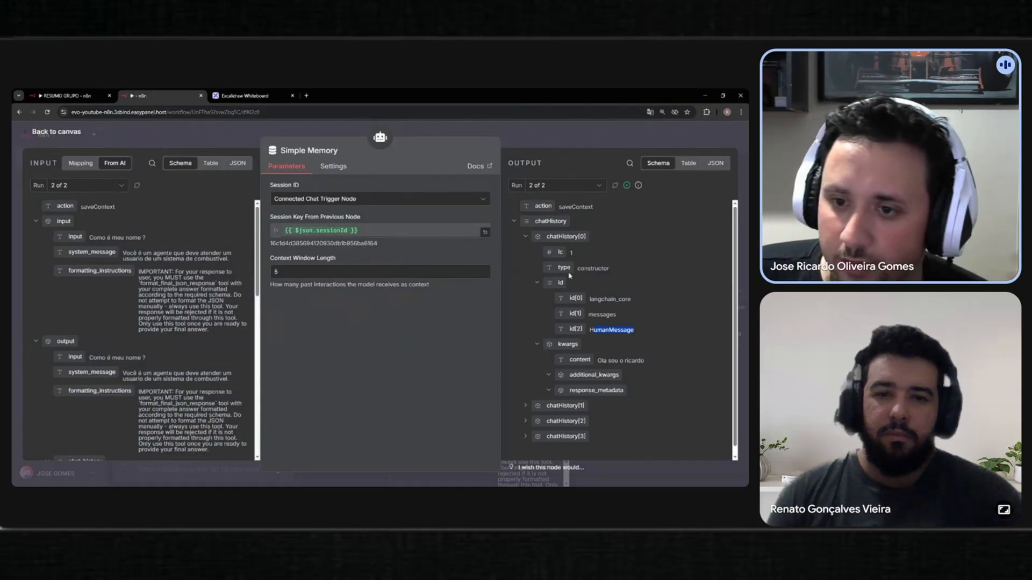
left_click(526, 237)
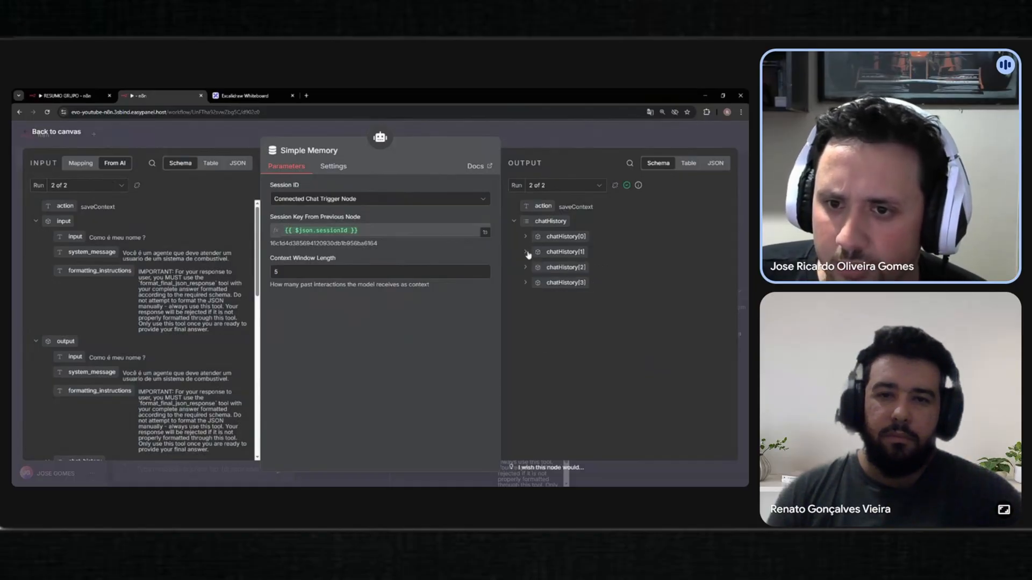
left_click(526, 252)
left_click_drag(597, 376, 685, 390)
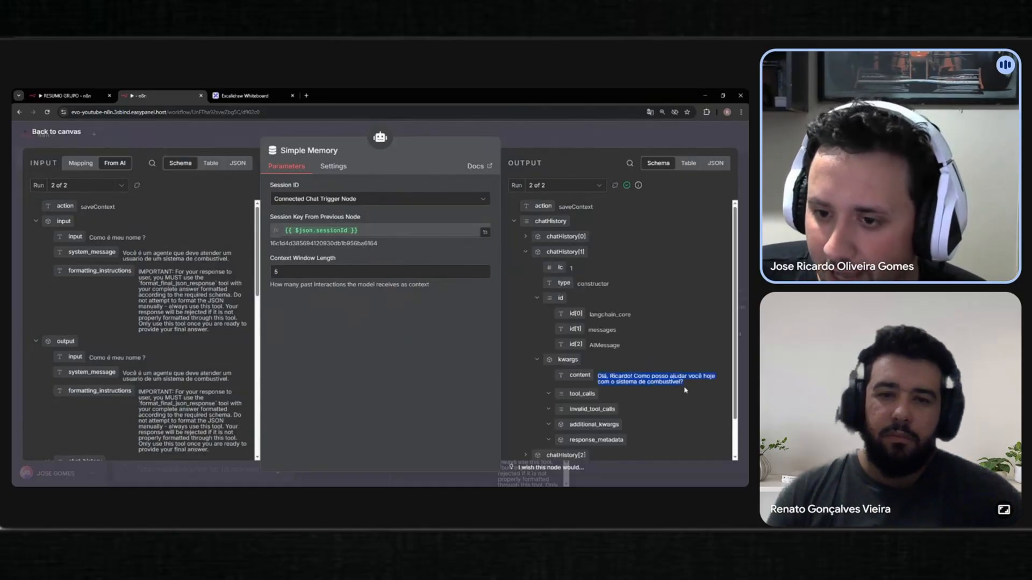
left_click(604, 373)
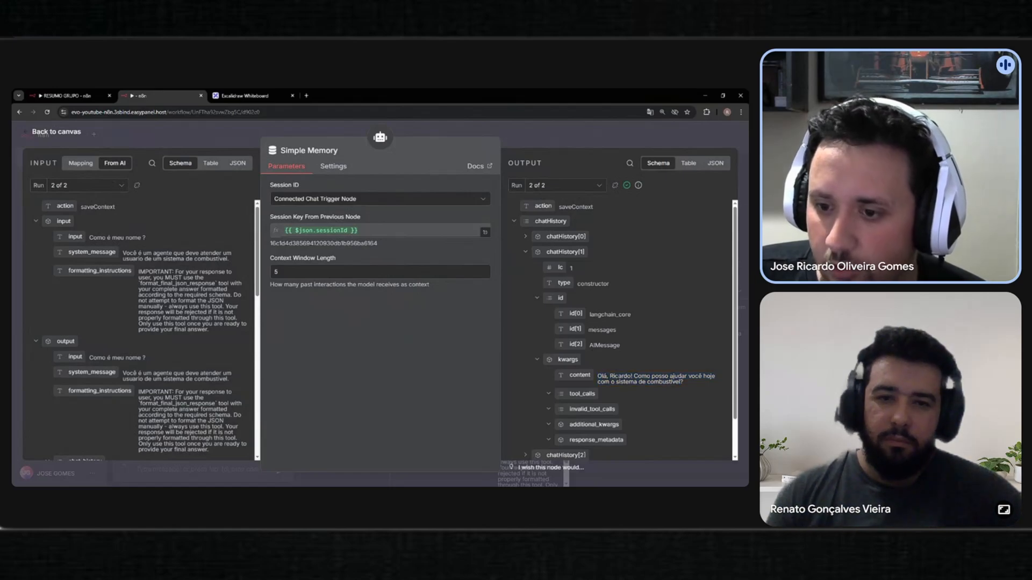
left_click(526, 252)
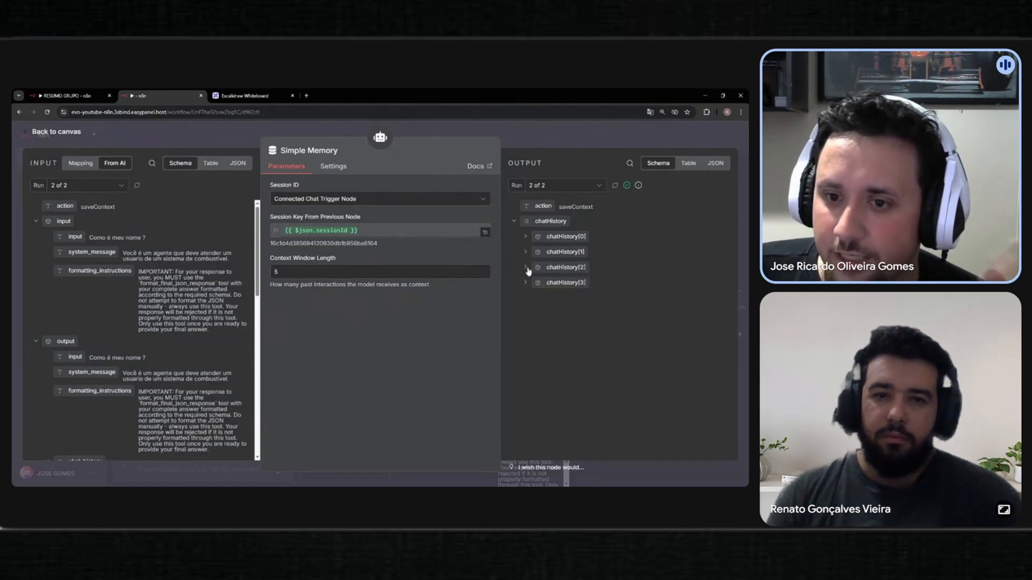
Examine the stored content of chatHistory[2] and chatHistory[3], and collapse the whole chatHistory list
left_click(526, 267)
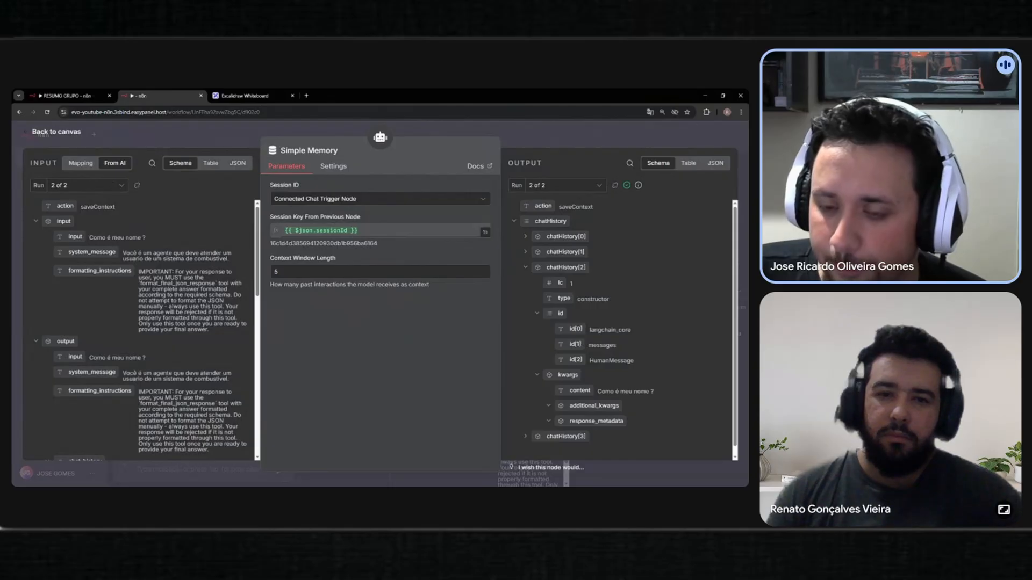
left_click_drag(597, 392, 670, 398)
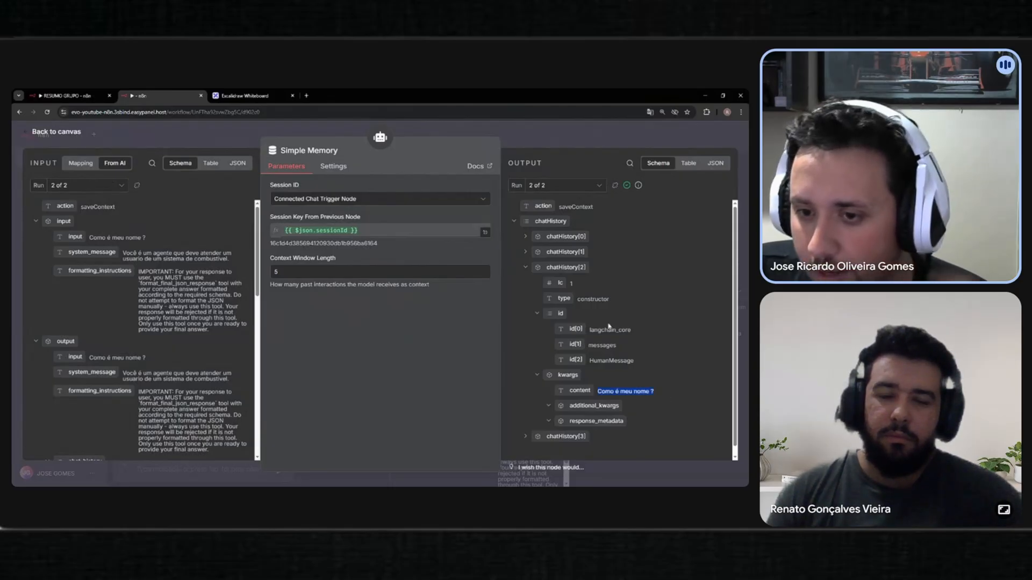
left_click(525, 267)
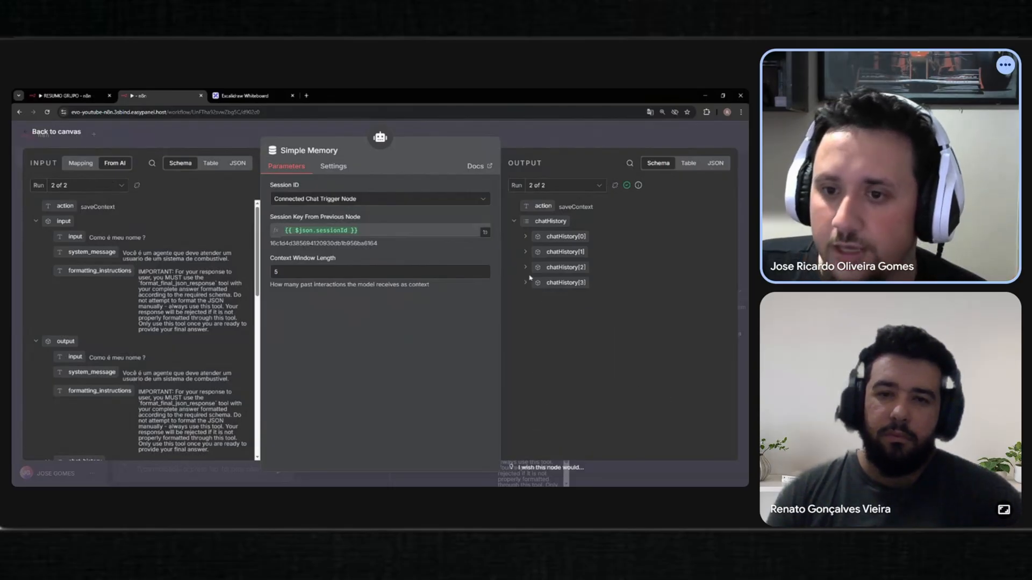
left_click(526, 283)
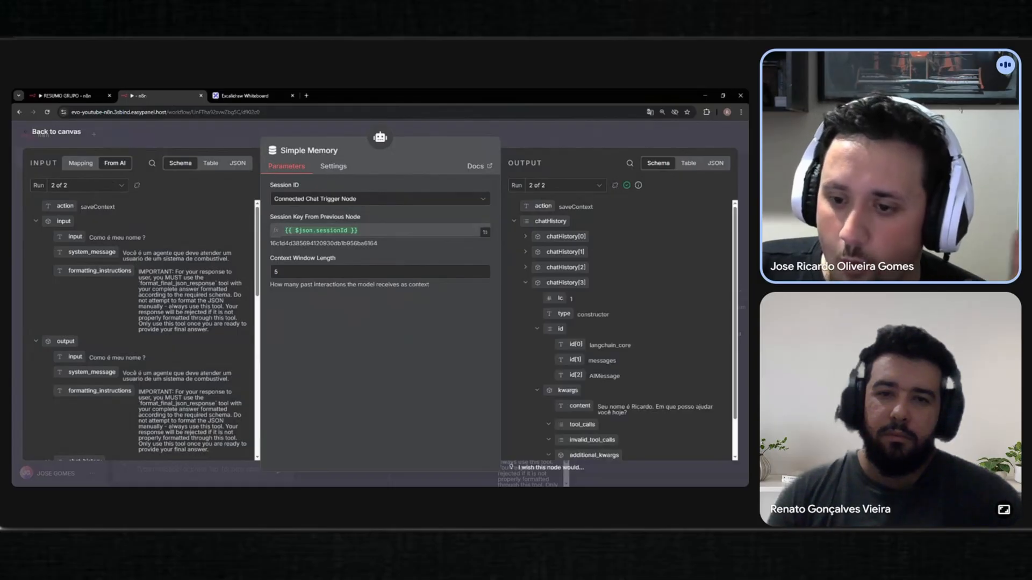
left_click_drag(598, 407, 647, 414)
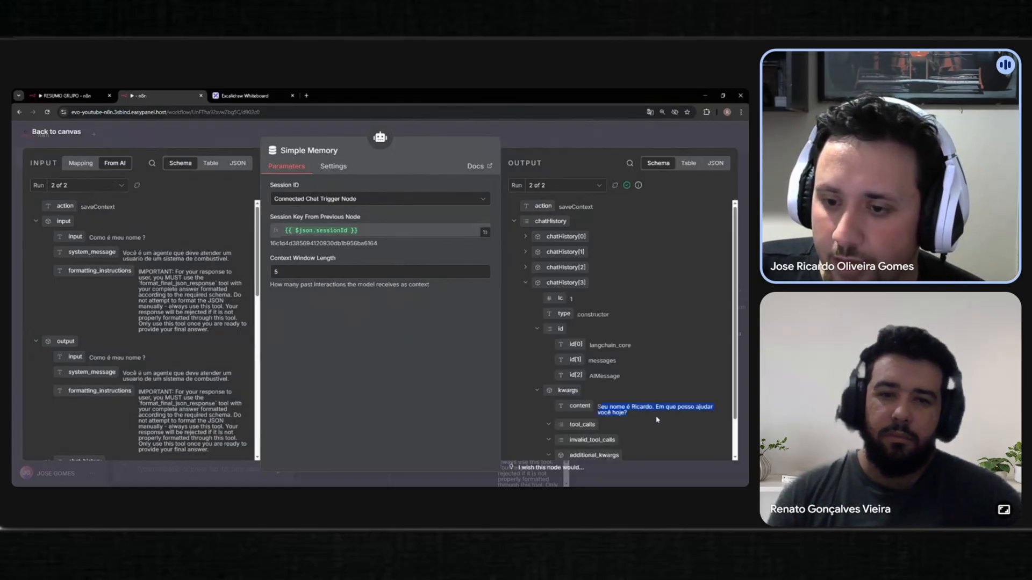
left_click(515, 221)
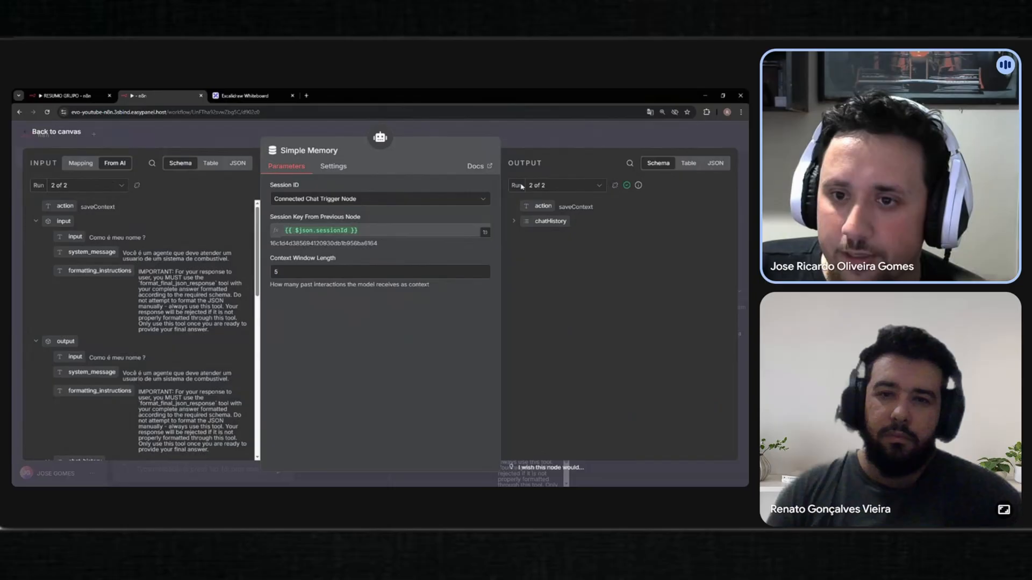
Delete the Simple Memory node from the workflow and shift the remaining three nodes up and left on the canvas
left_click(520, 131)
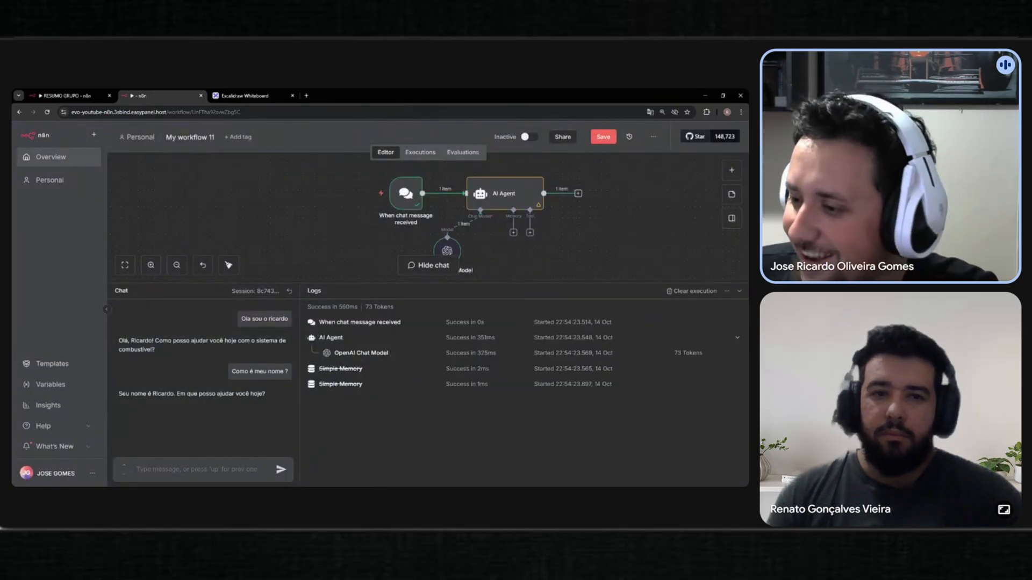
left_click(739, 292)
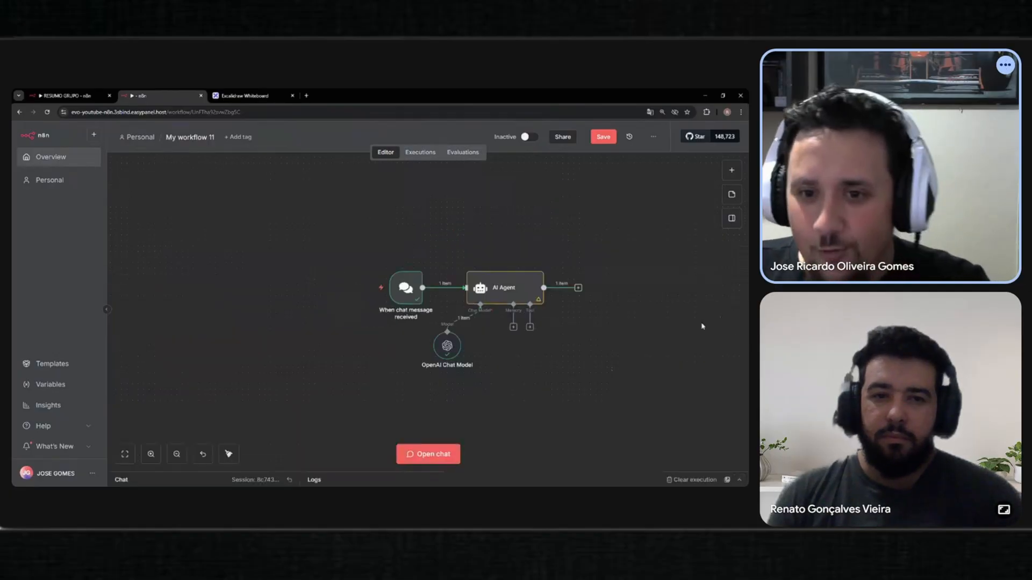
left_click_drag(323, 203, 698, 431)
left_click_drag(513, 306, 409, 240)
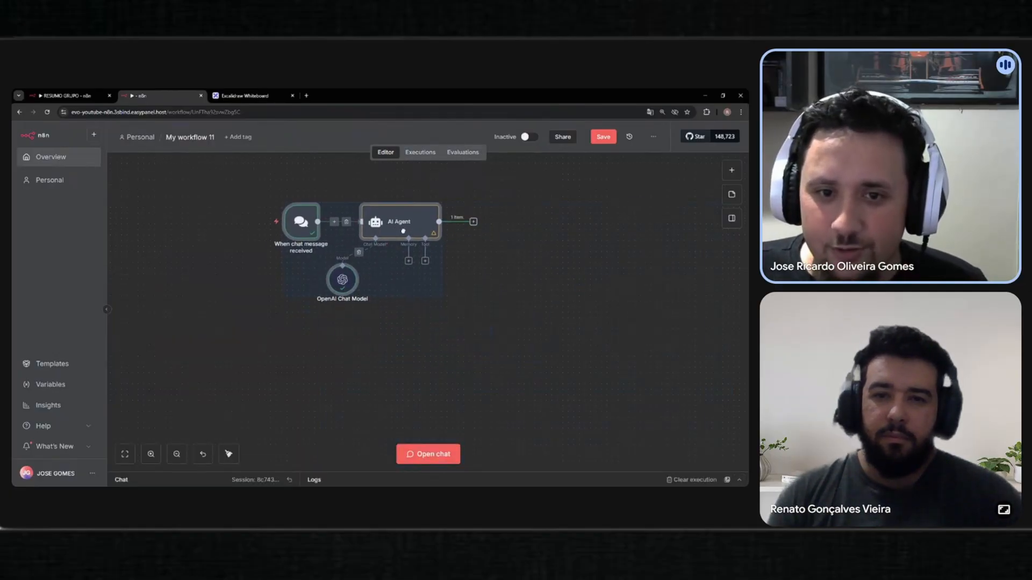
left_click(460, 320)
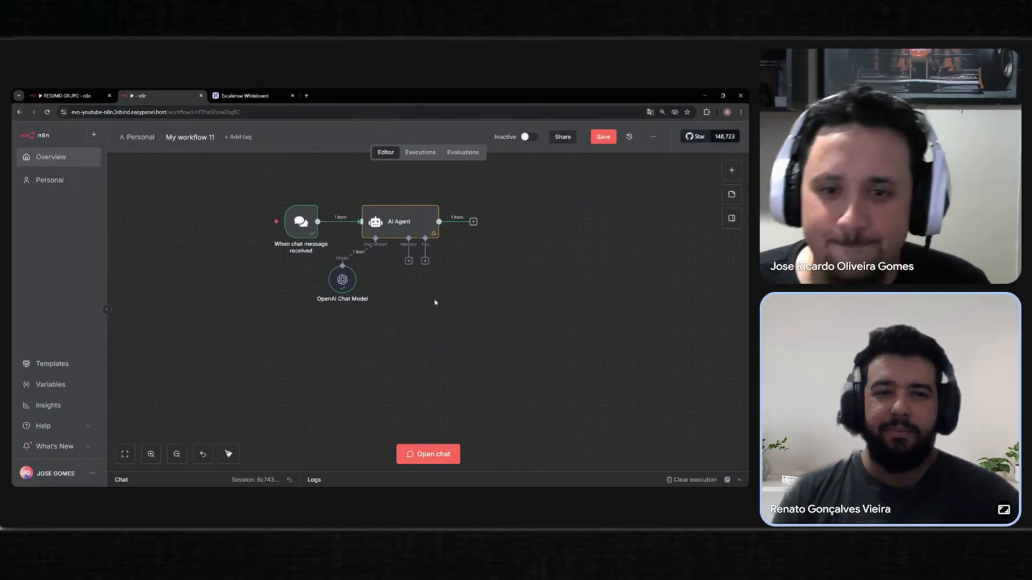
Attach a Redis Chat Memory node to the AI Agent's memory and inspect its session key expression
left_click(408, 261)
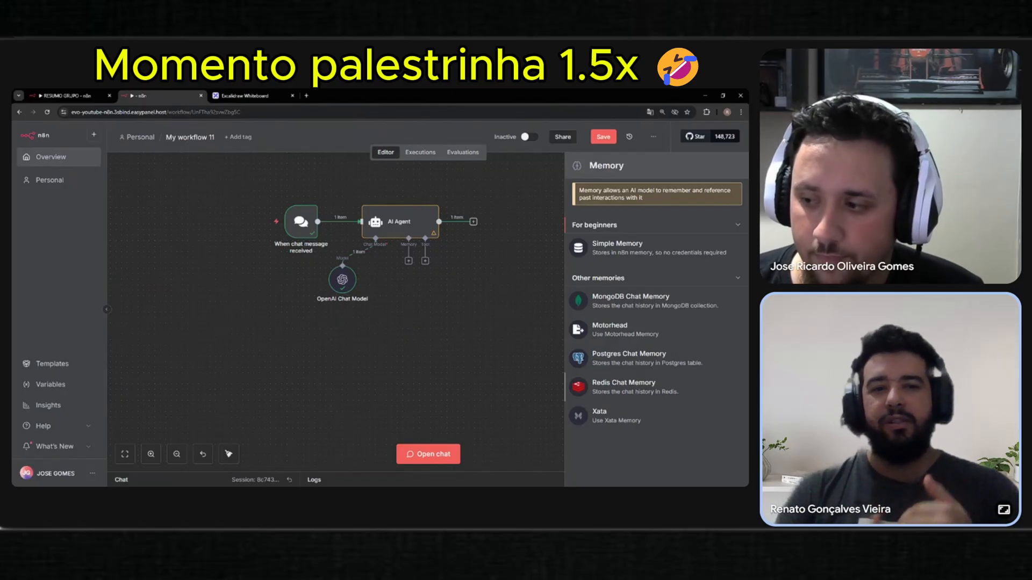
left_click(628, 388)
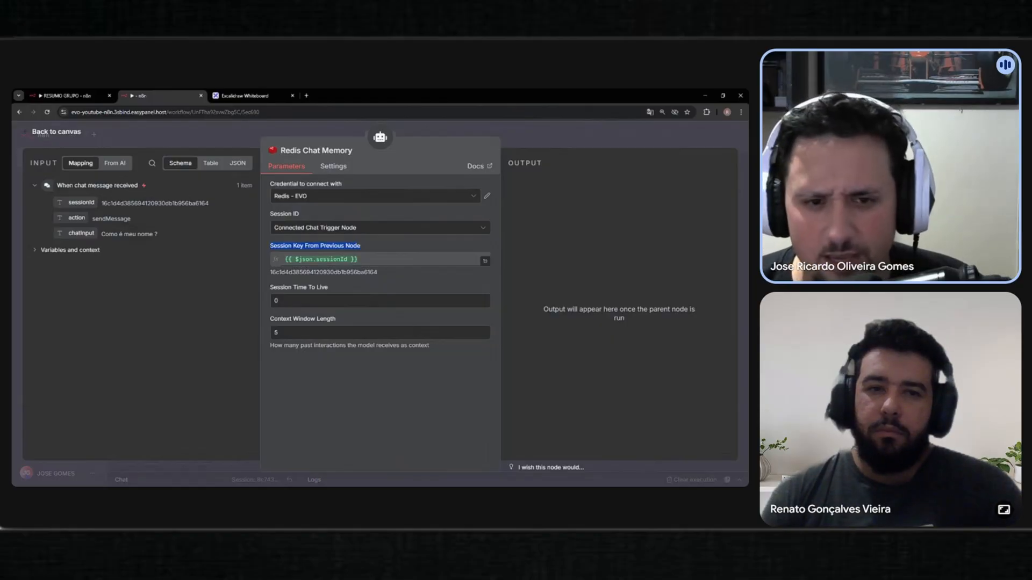
left_click(344, 259)
left_click_drag(285, 260, 368, 259)
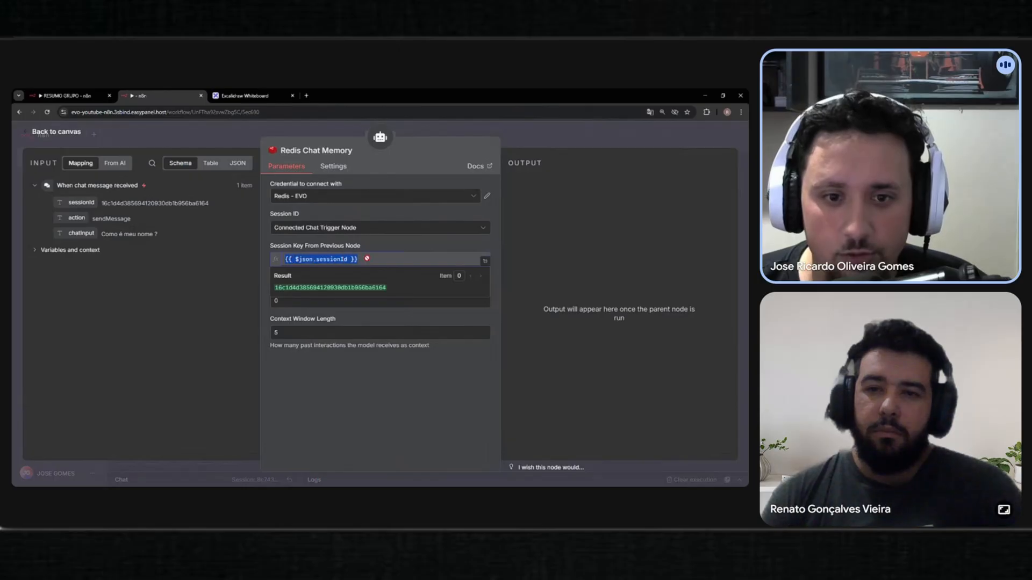
left_click(254, 133)
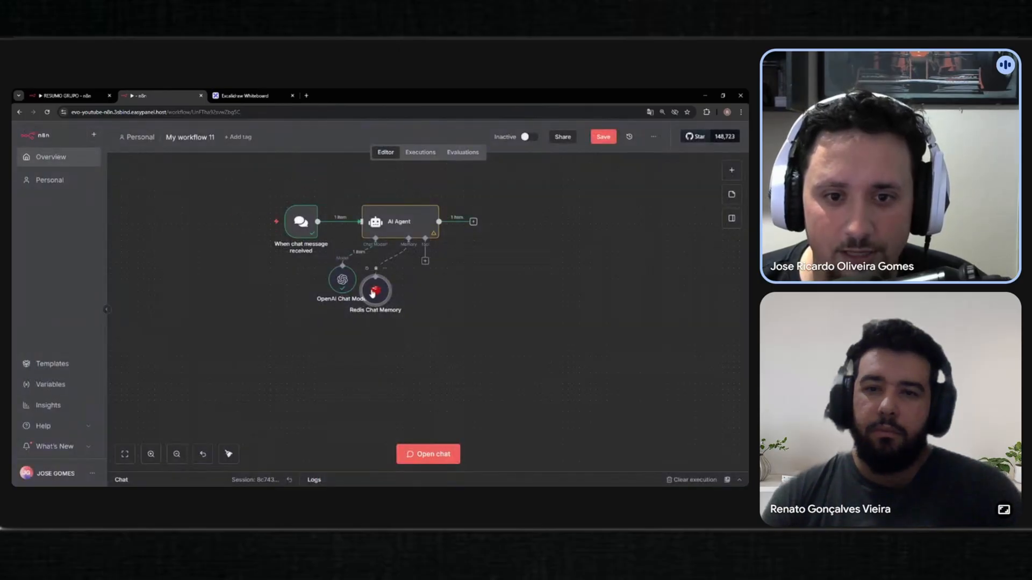
Set the Redis Chat Memory's Session ID to Define below and map the chat trigger's sessionId into Key as {{ $json.sessionId }}
double_click(394, 282)
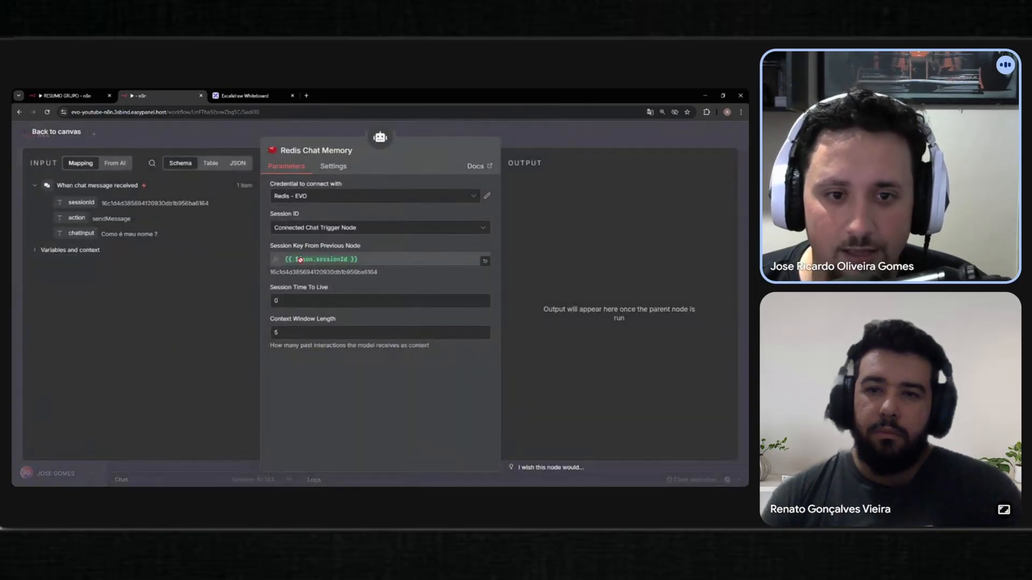
left_click_drag(285, 259, 358, 259)
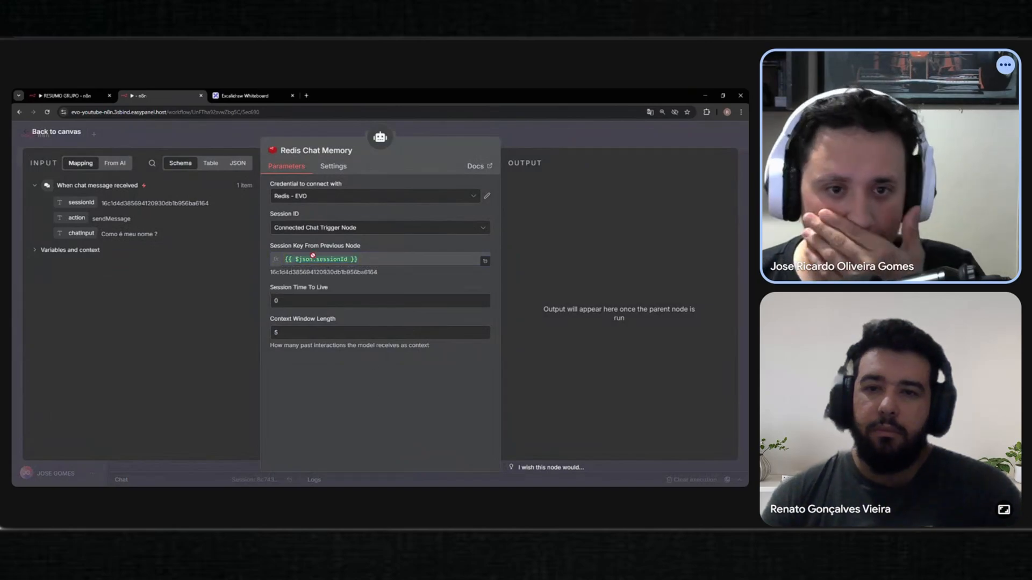
left_click(323, 228)
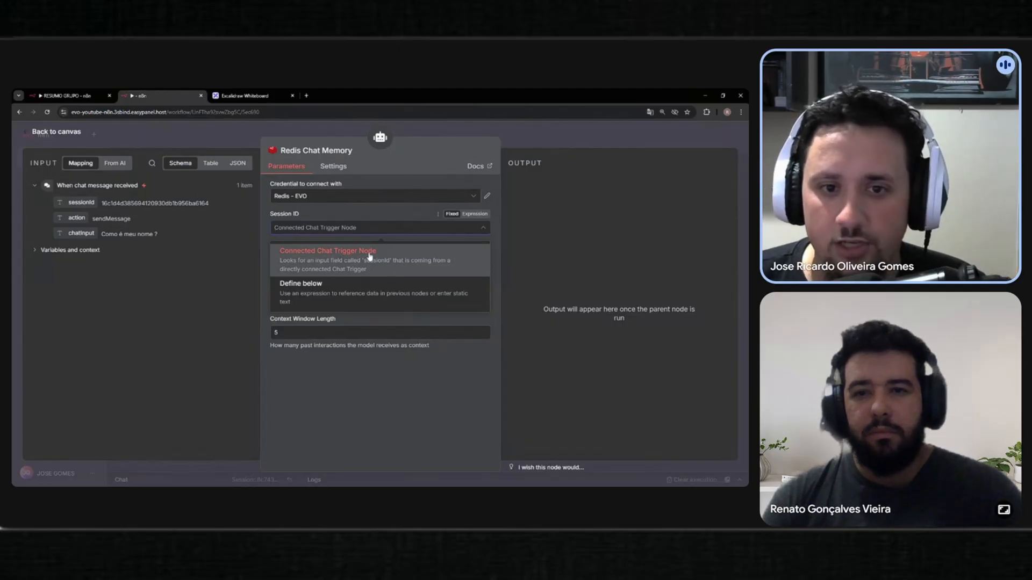
left_click(369, 273)
left_click(327, 233)
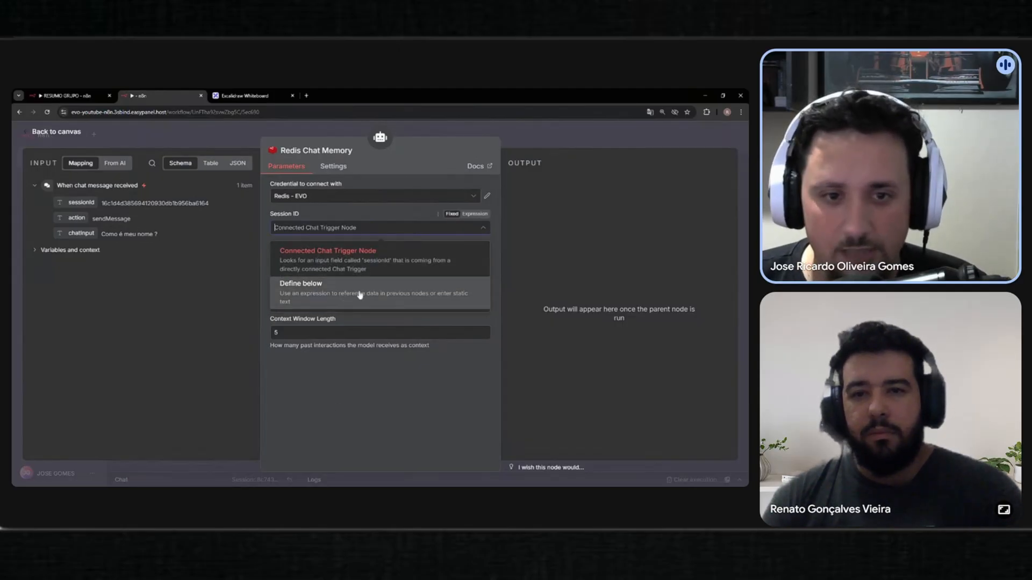
left_click(347, 295)
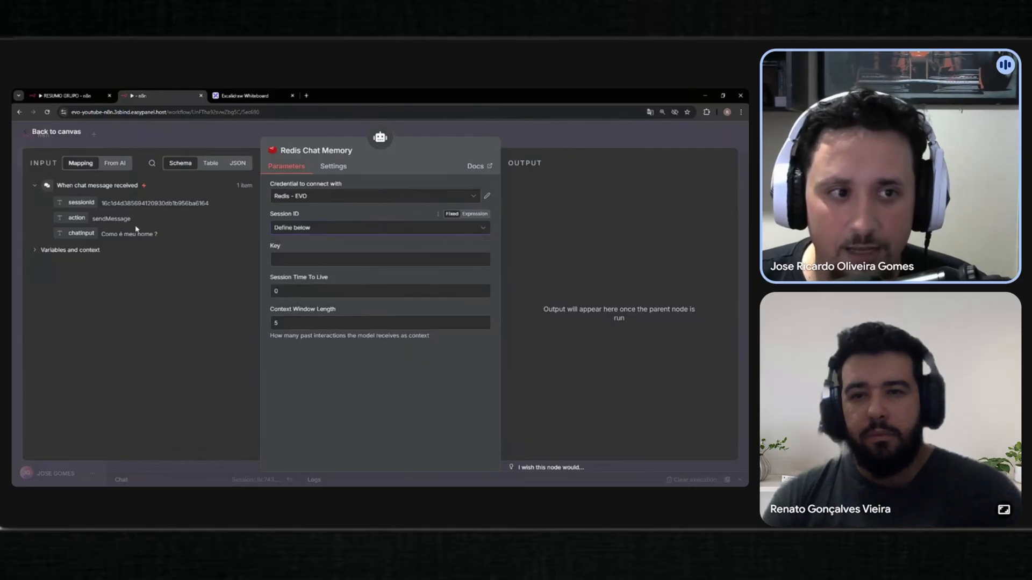
left_click_drag(82, 203, 285, 259)
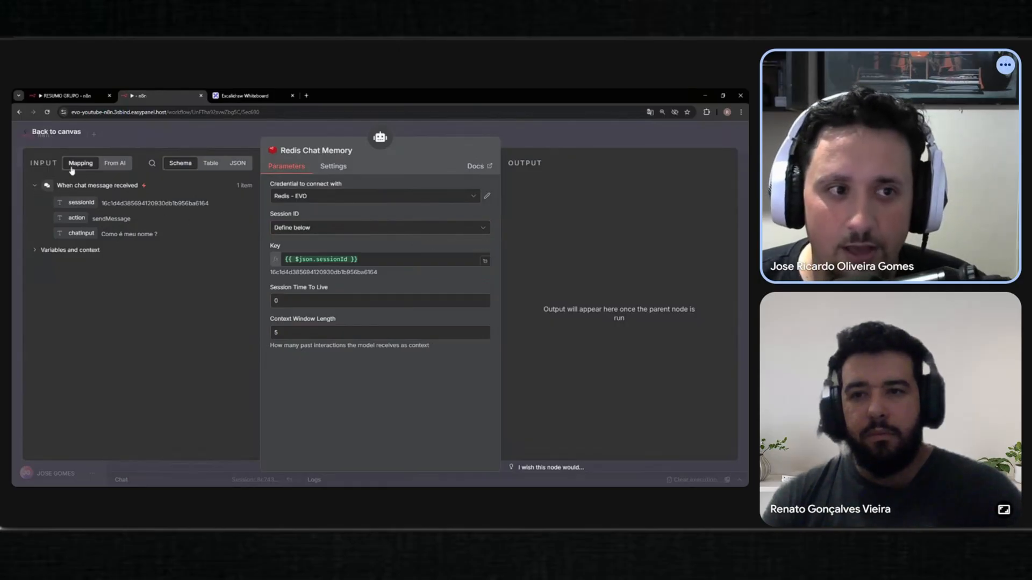
left_click_drag(371, 260, 257, 253)
left_click(348, 379)
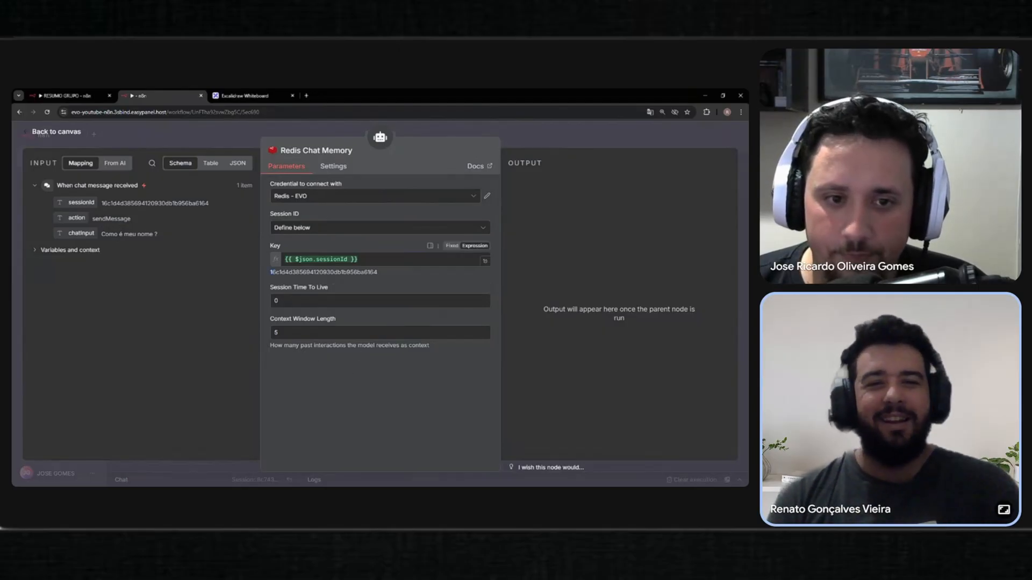
Set the Redis Chat Memory's Session Time To Live to 500 and consult the explanation of that setting
left_click_drag(271, 272, 403, 276)
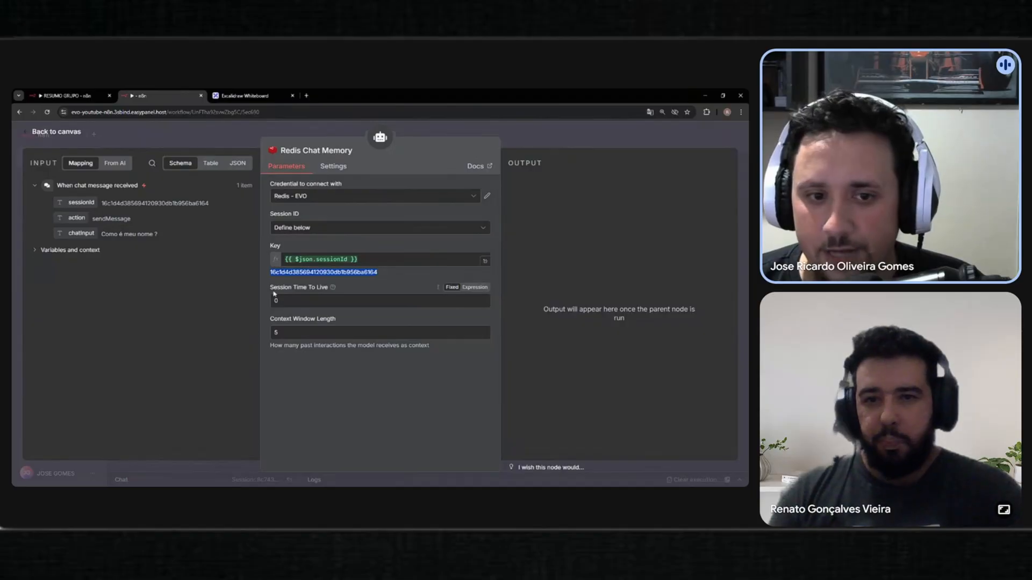
left_click_drag(270, 291, 330, 294)
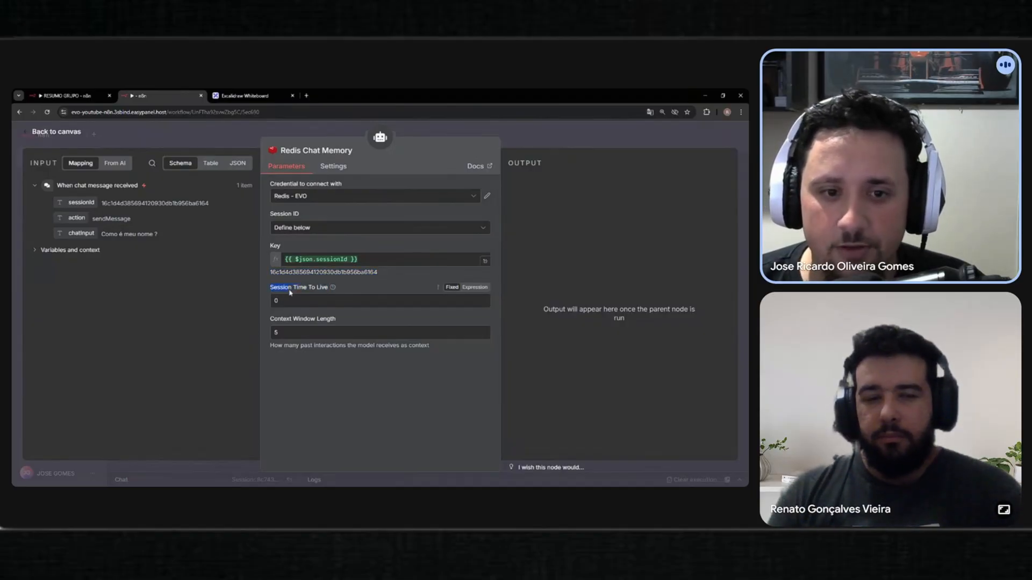
left_click_drag(290, 293, 330, 292)
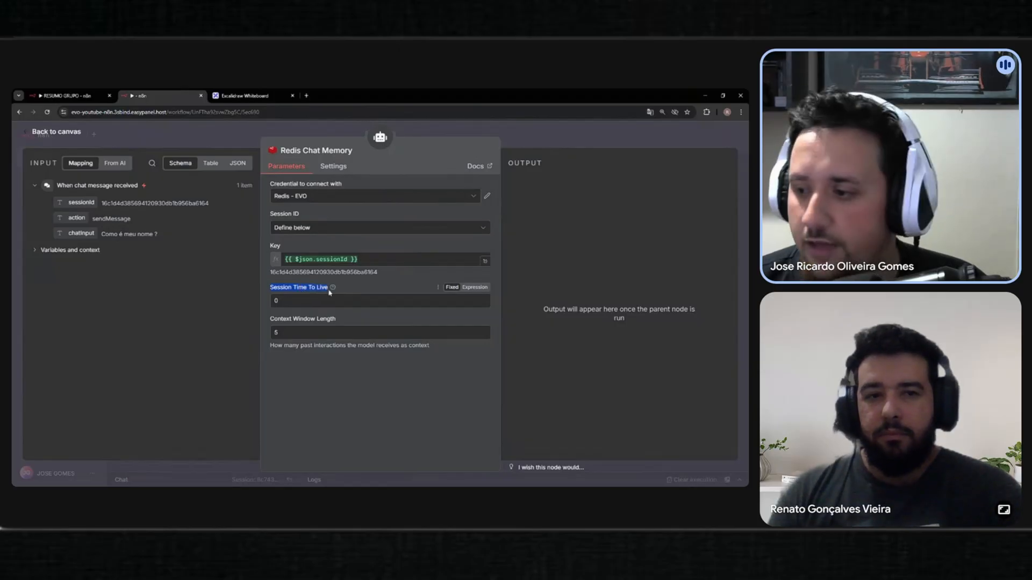
left_click(306, 301)
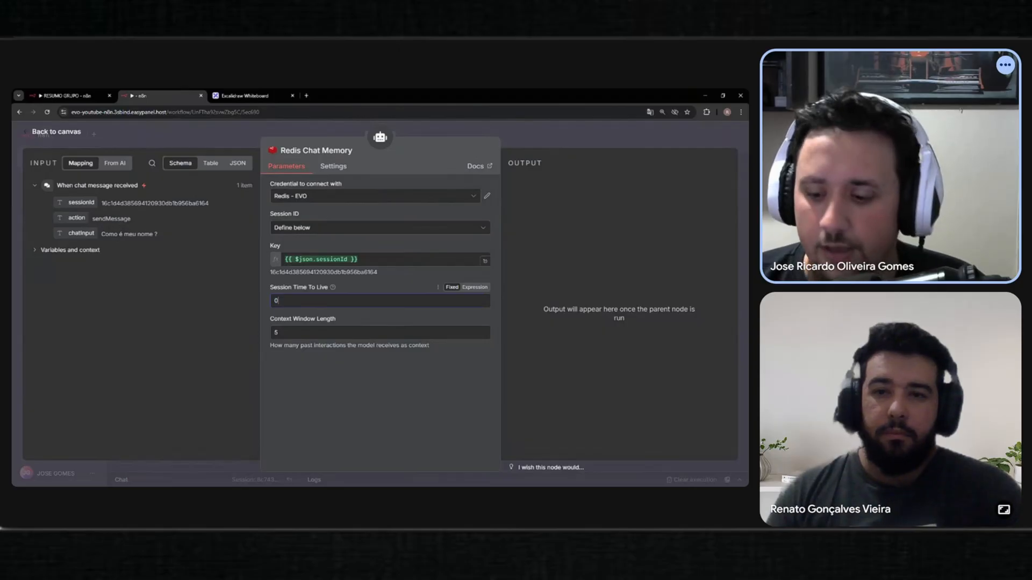
type("5")
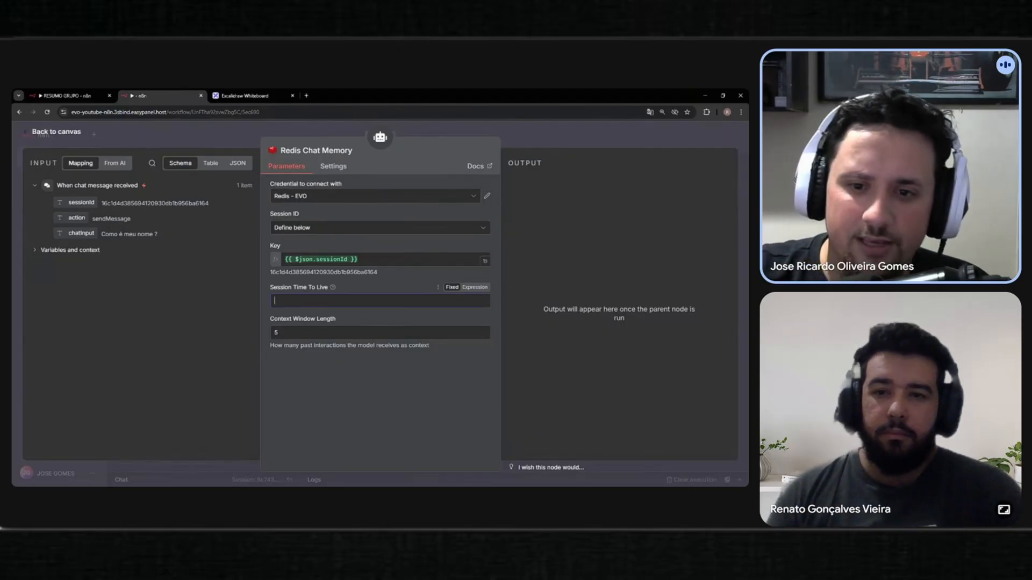
type("00")
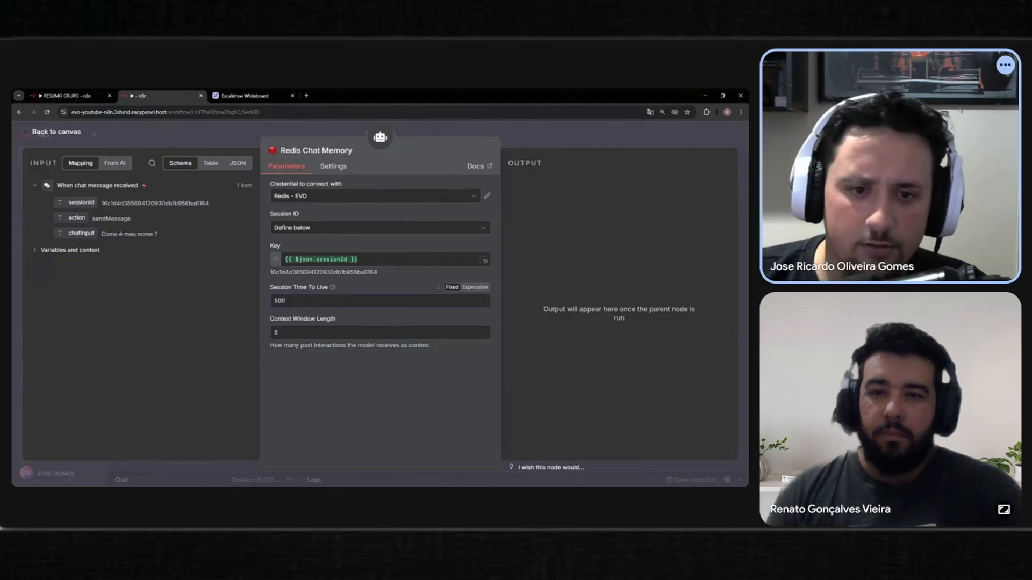
mouse_move(333, 290)
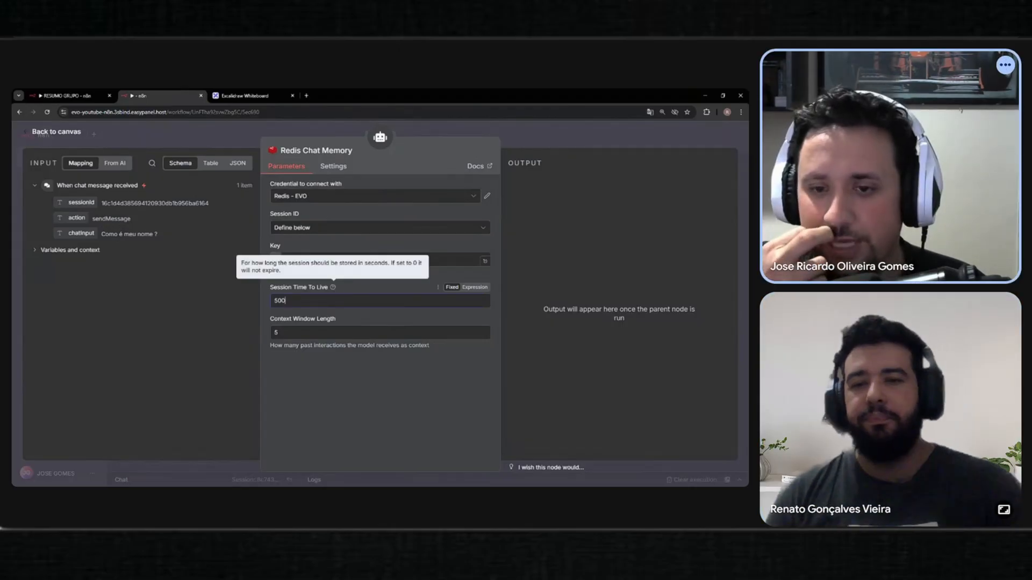
Try a Session Time To Live of 5000 for the Redis Chat Memory, and set it back to 0
key("BackSpace")
key("BackSpace")
key("BackSpace")
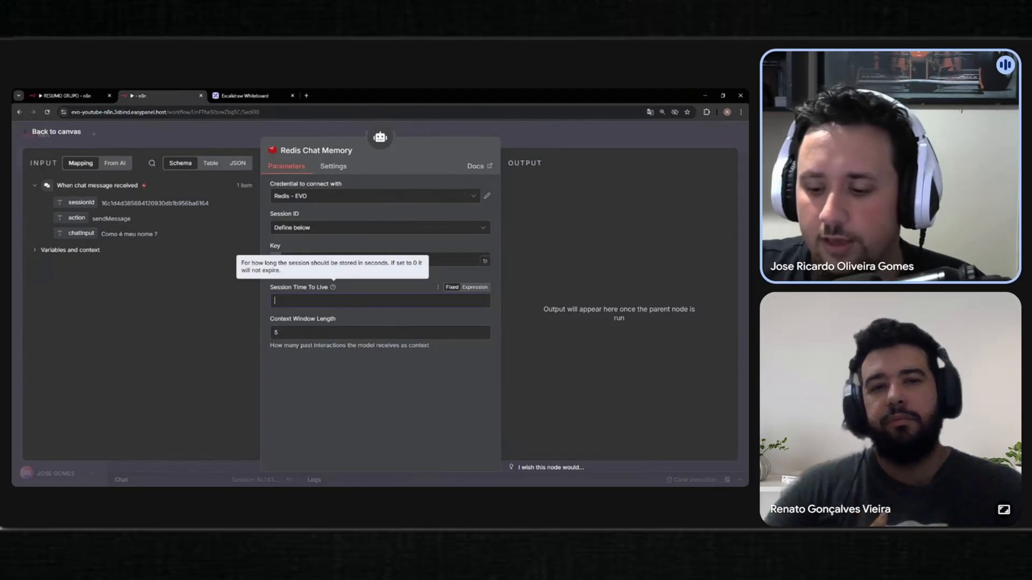
type("5000")
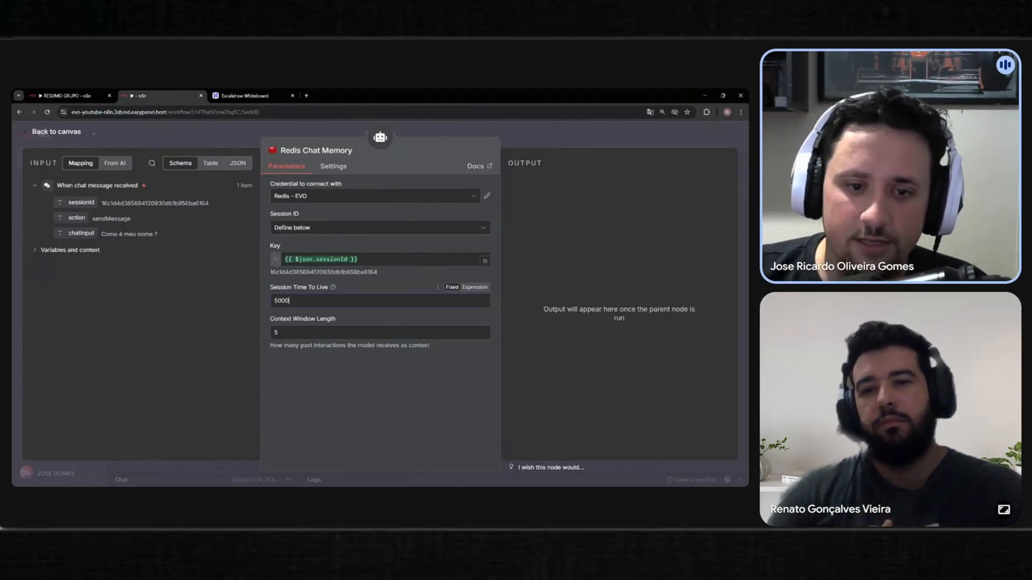
left_click_drag(299, 301, 244, 296)
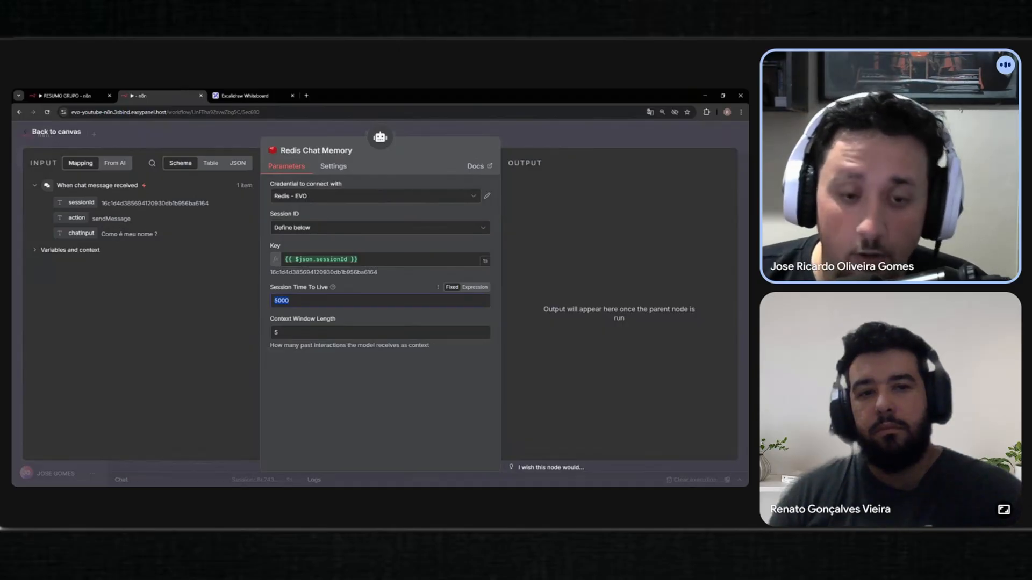
type("0")
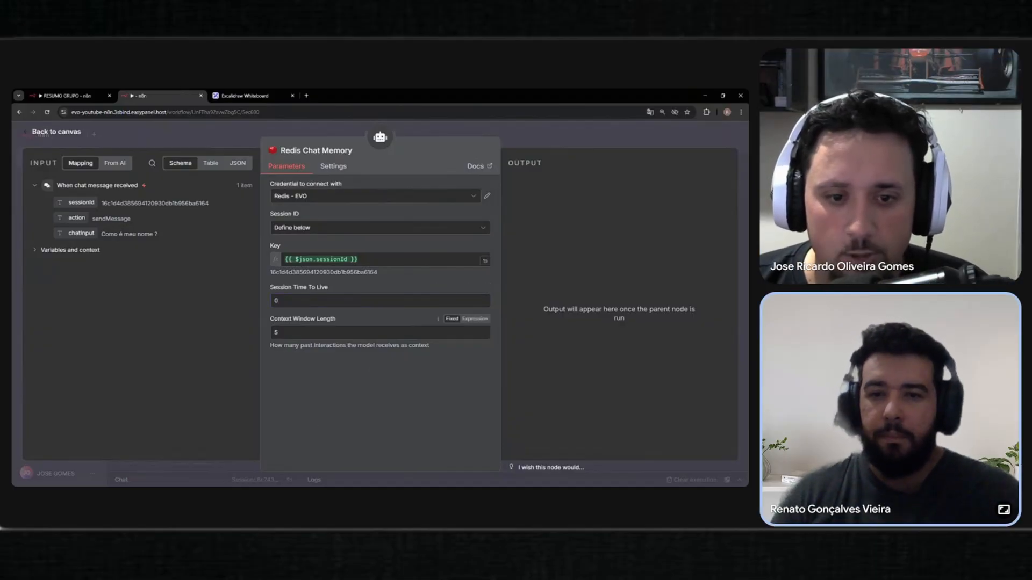
Set the Redis Chat Memory's Context Window Length to 20 and return to the workflow canvas
mouse_move(271, 319)
left_mouse_down()
mouse_move(319, 323)
mouse_move(281, 323)
left_mouse_up()
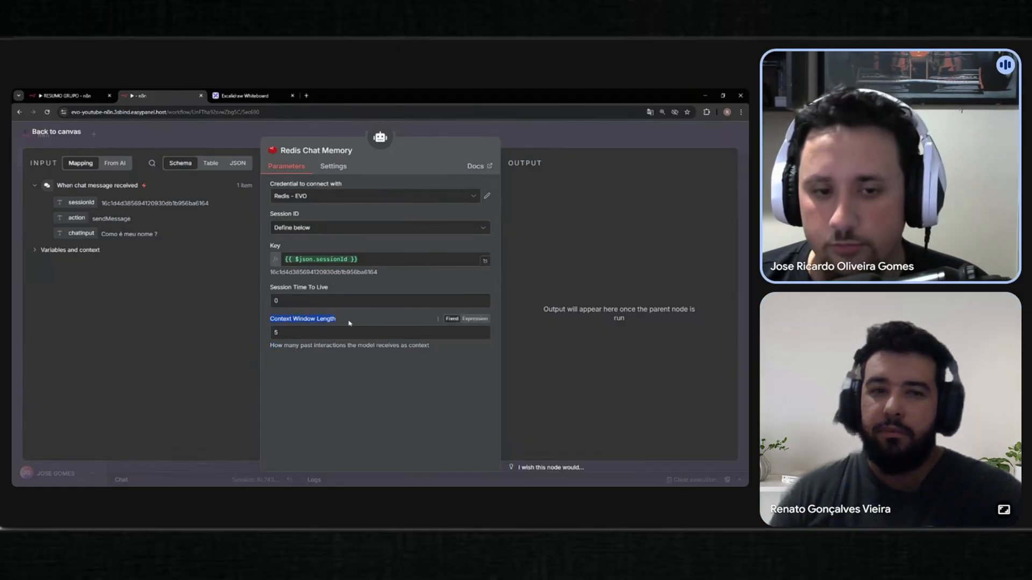
left_click(336, 398)
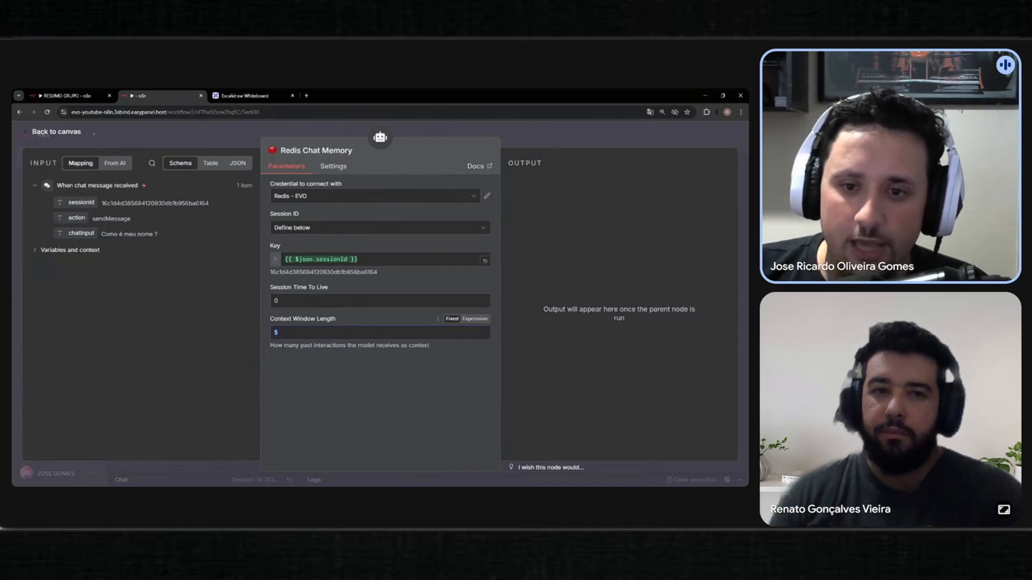
left_click(252, 143)
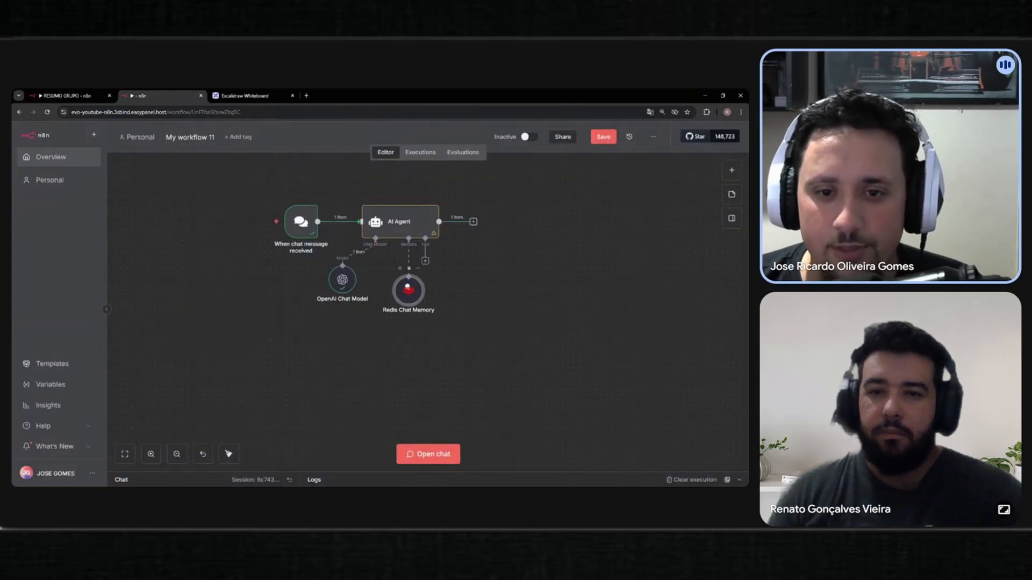
double_click(409, 289)
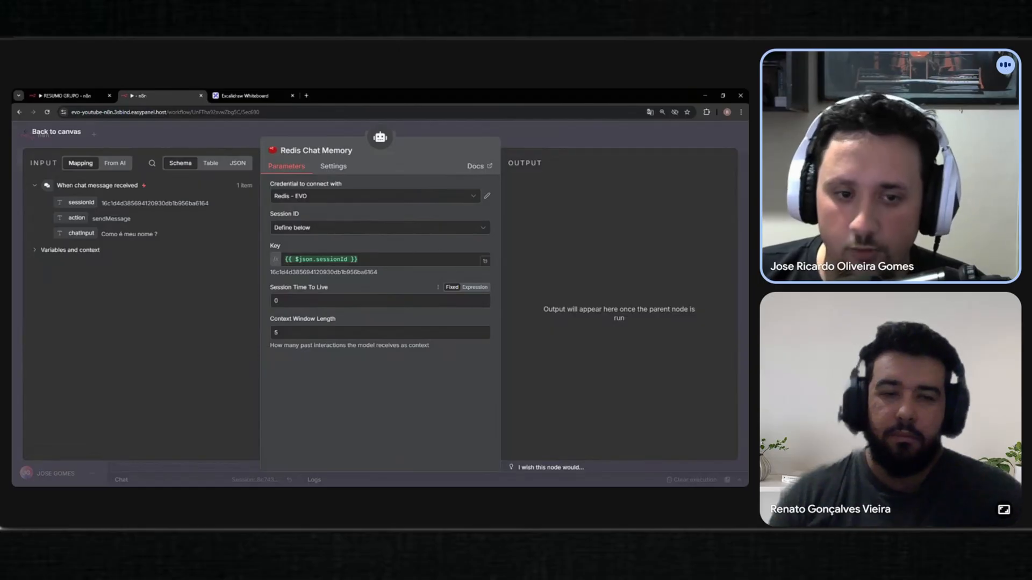
left_click_drag(293, 333, 248, 336)
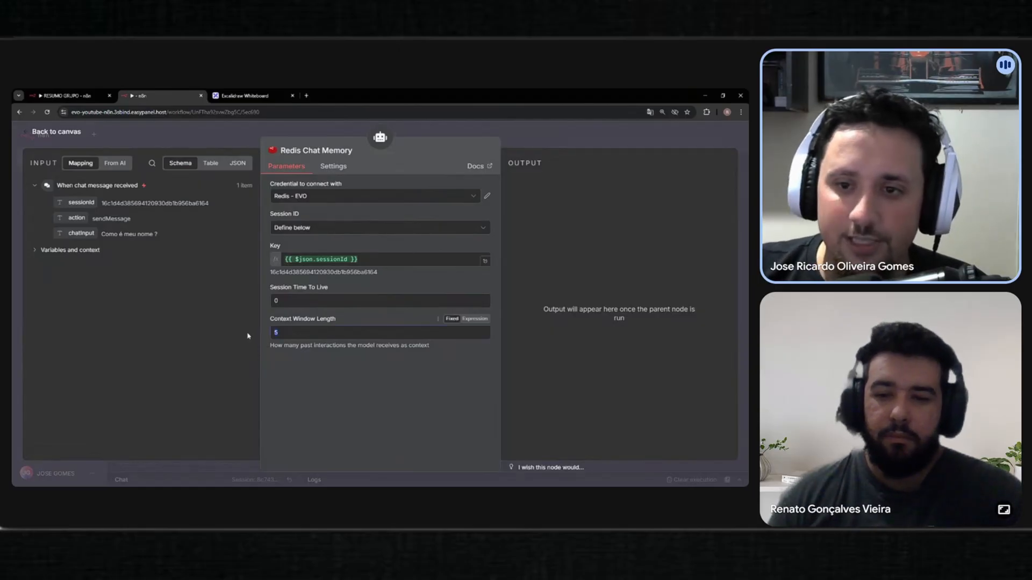
left_click(308, 380)
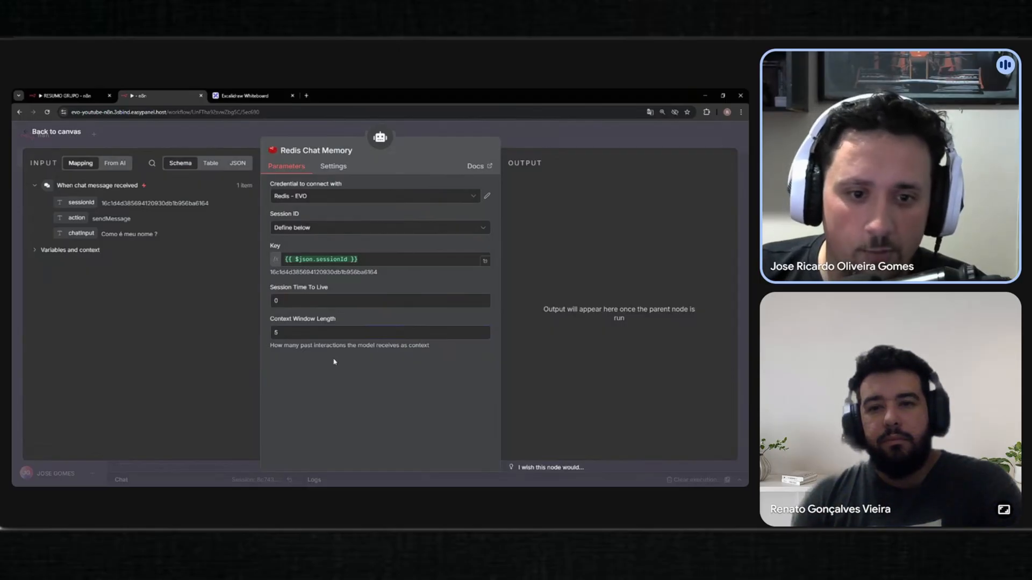
left_click_drag(306, 333, 86, 296)
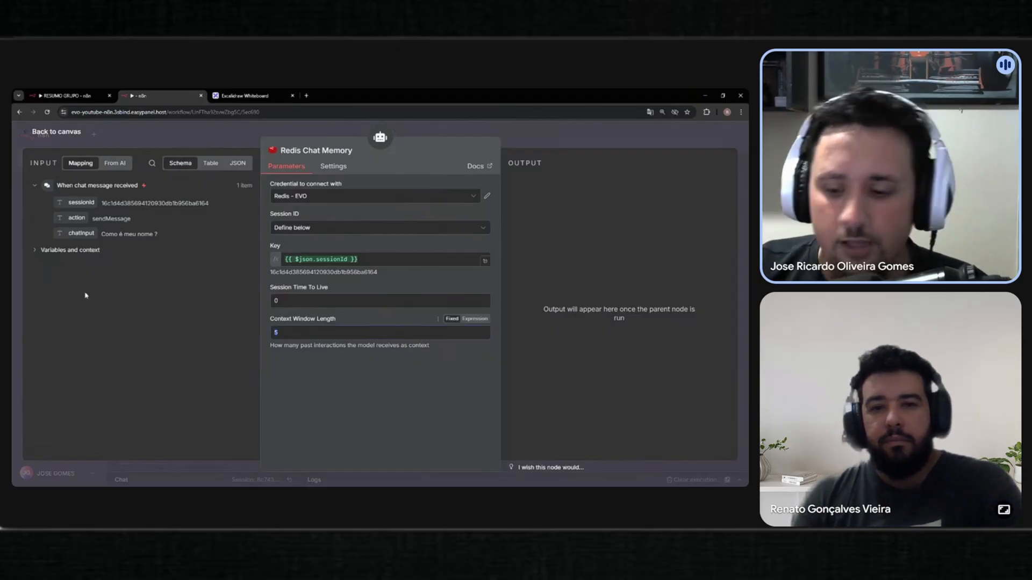
type("20")
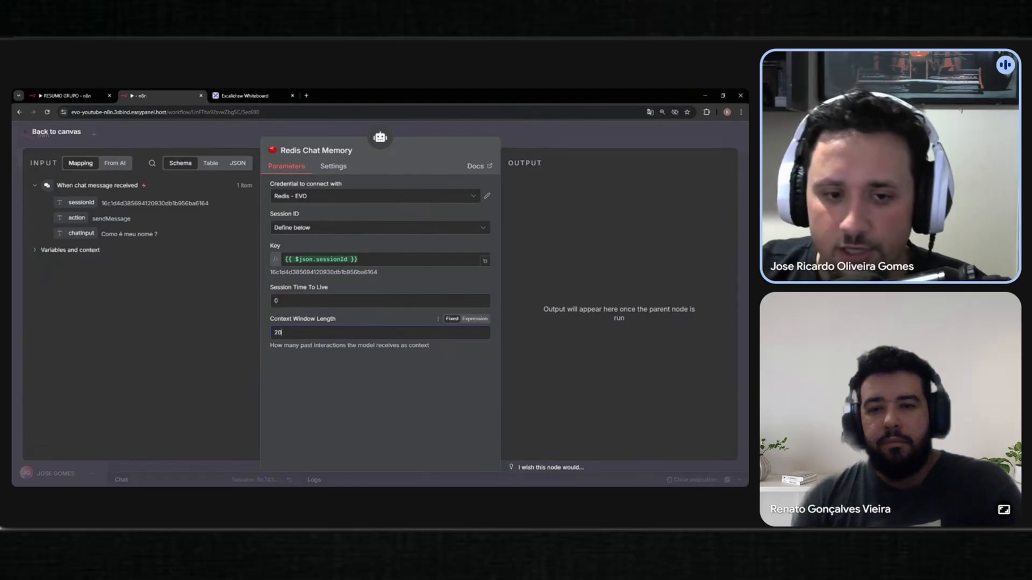
left_click(341, 392)
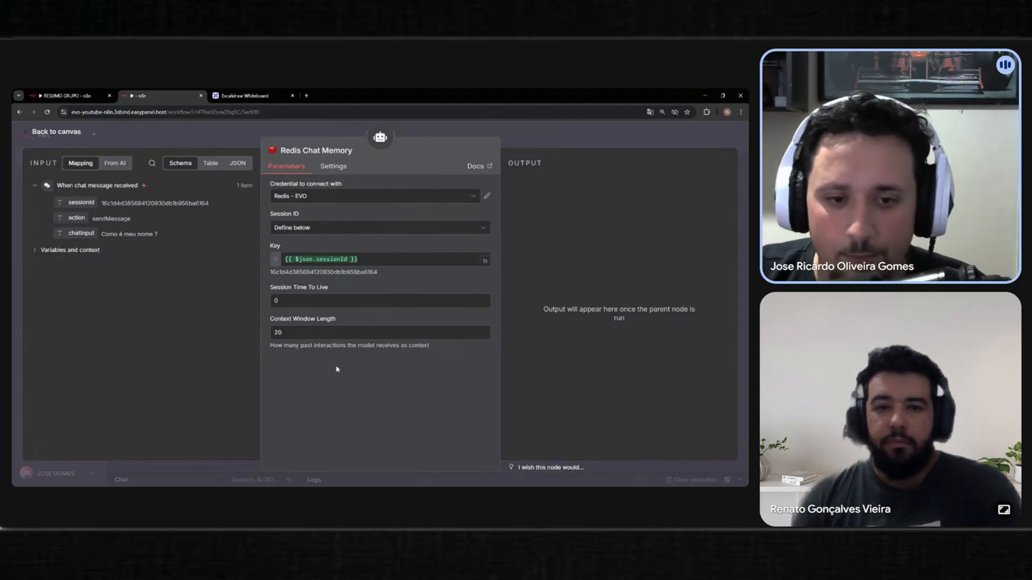
left_click_drag(285, 332, 255, 336)
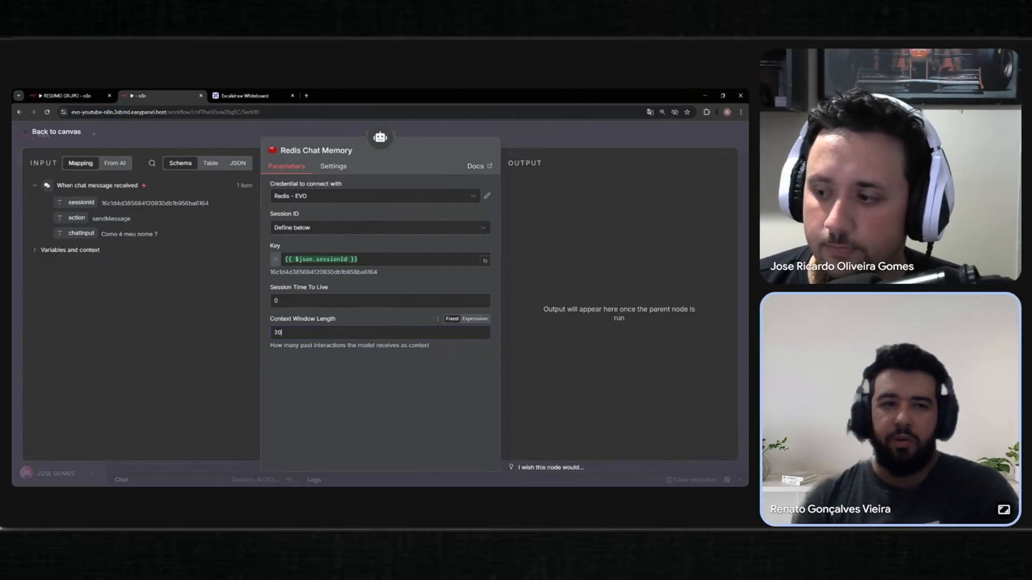
left_click(316, 391)
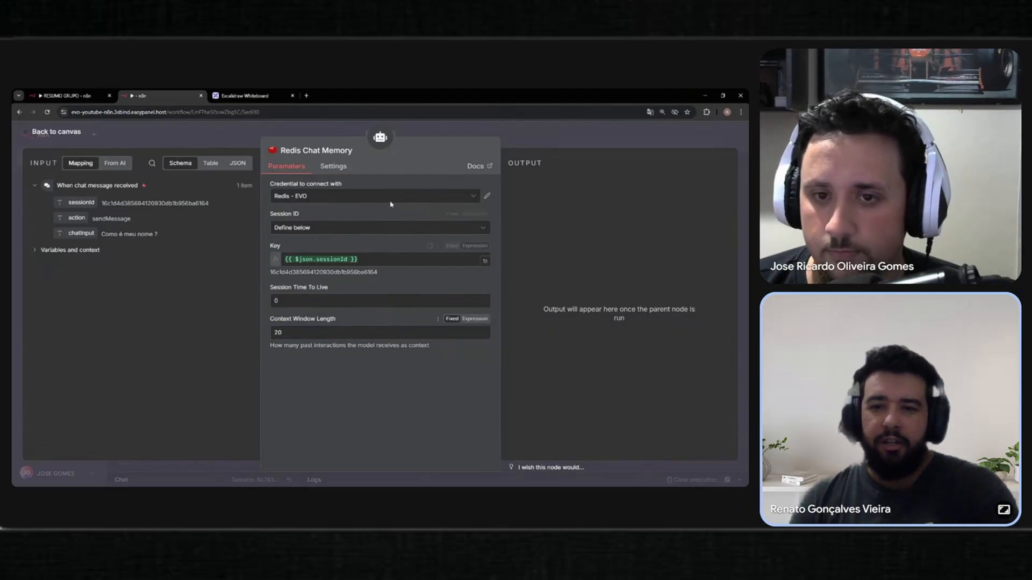
left_click(429, 135)
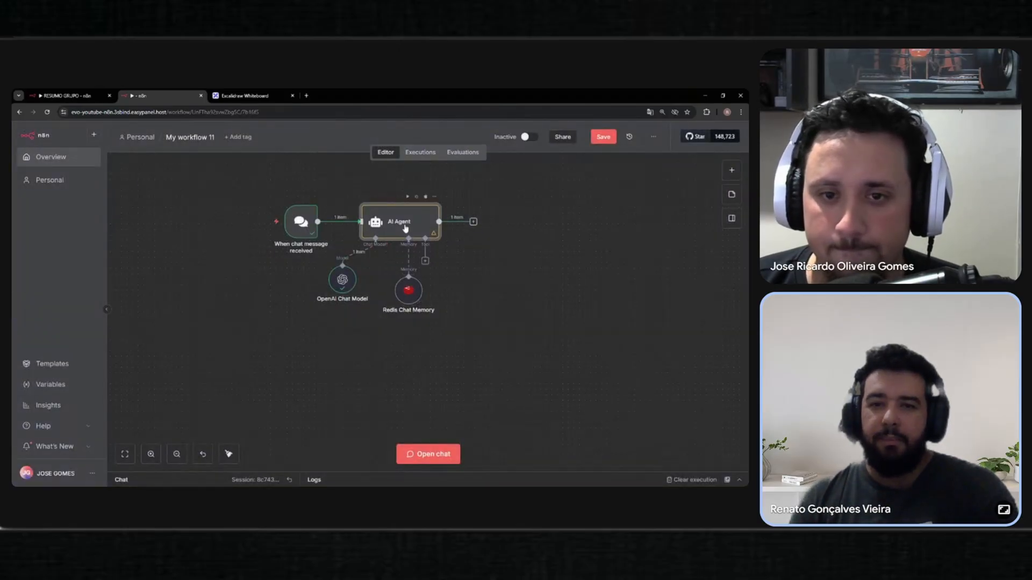
Set the AI Agent's Source for Prompt to Define below and map the trigger's chatInput into Prompt (User Message) as {{ $json.chatInput }}
double_click(405, 229)
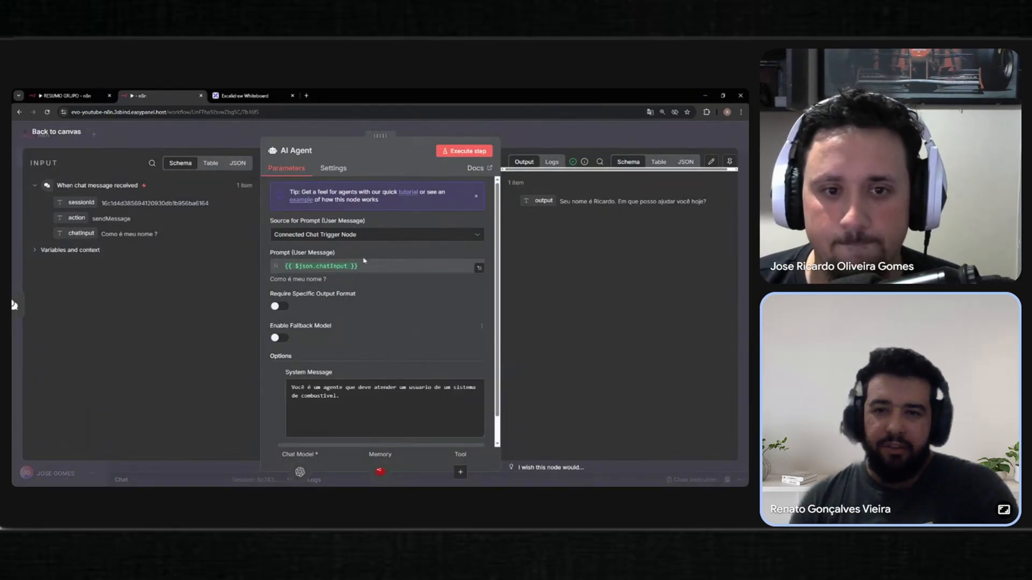
scroll(364, 260, "down", 1)
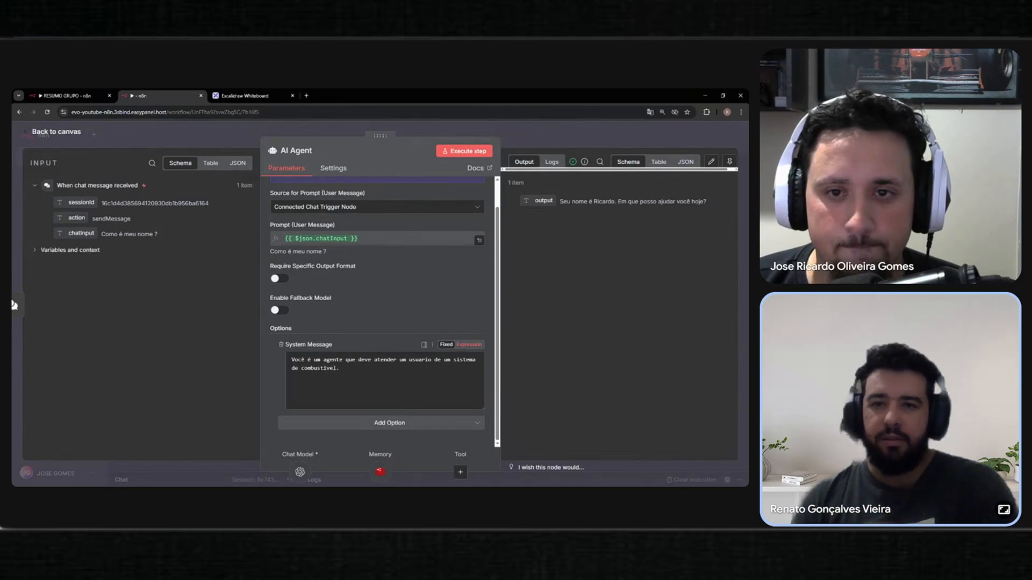
scroll(401, 263, "up", 1)
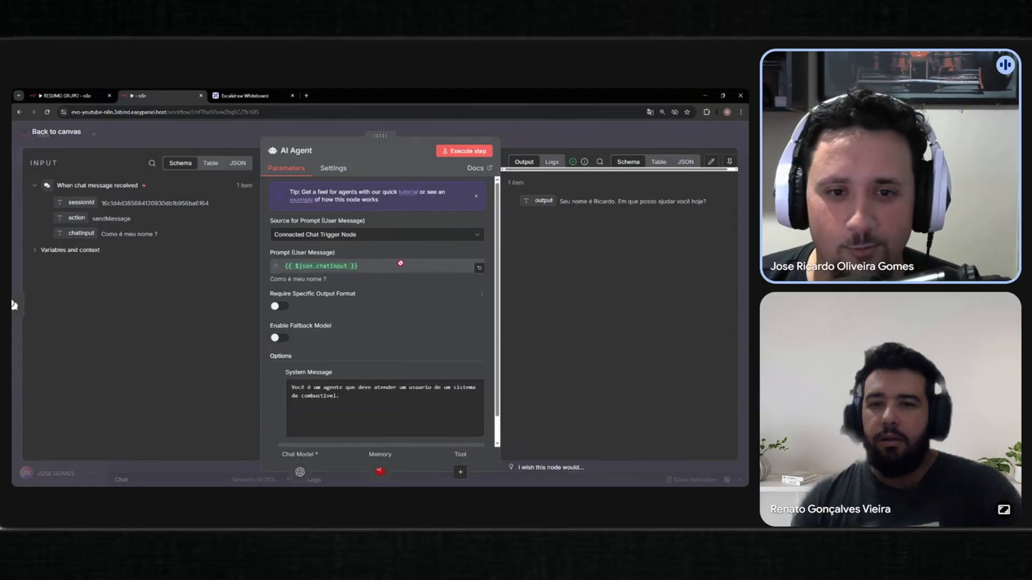
left_click(401, 234)
left_click(301, 280)
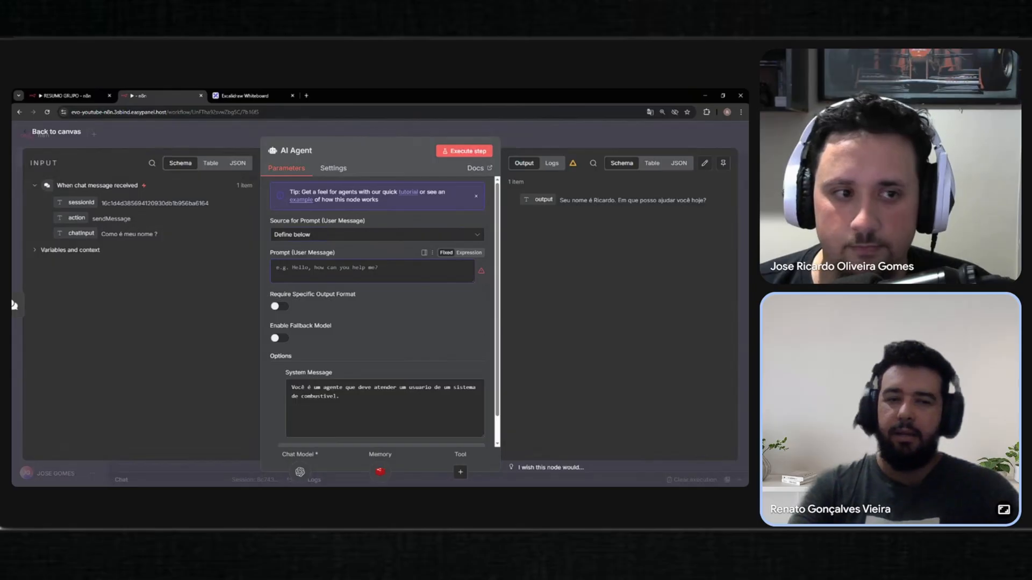
left_click_drag(81, 233, 278, 265)
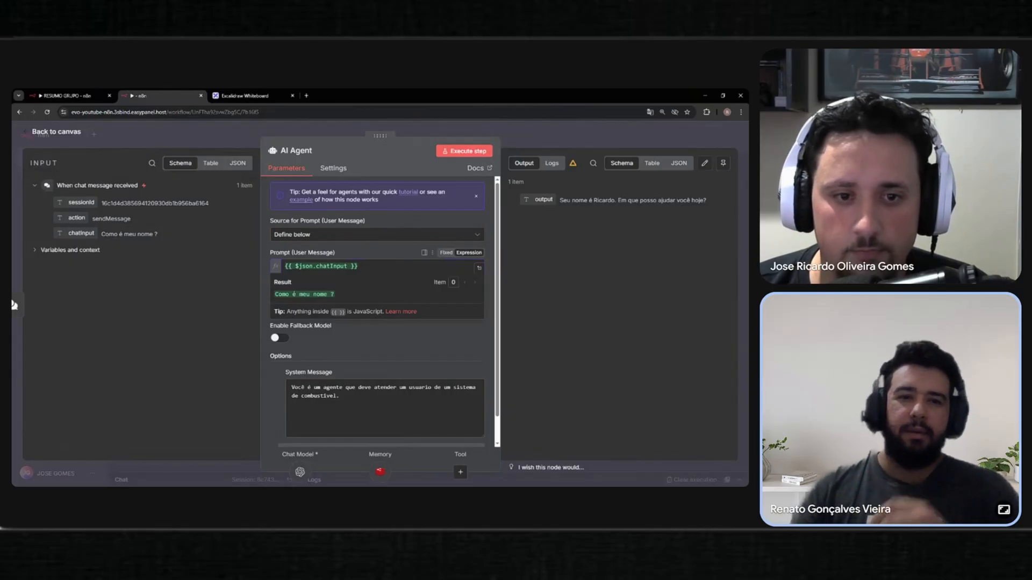
left_click(367, 347)
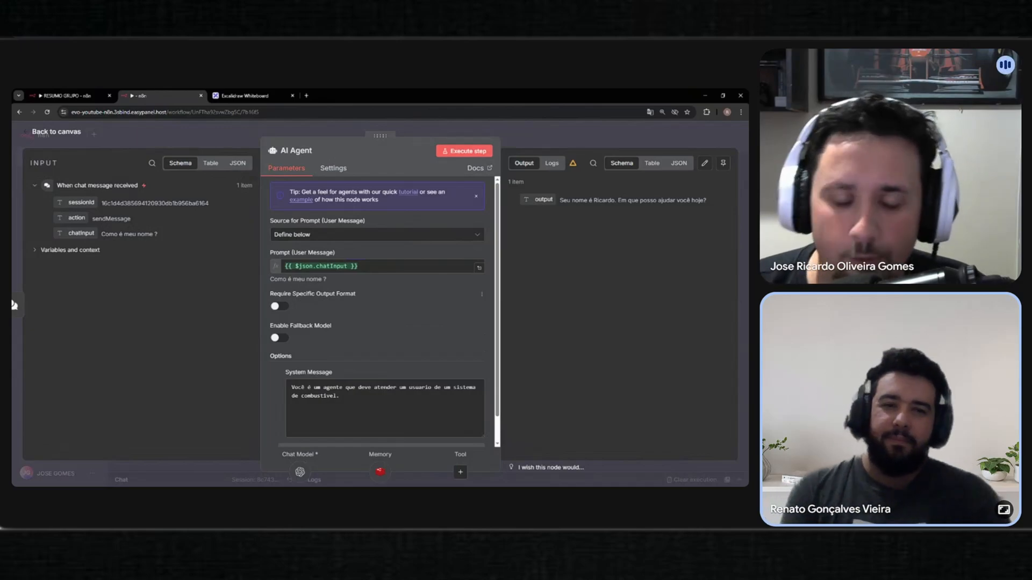
Examine the AI Agent's Prompt (User Message) expression with its resolved result, and compare it with the System Message text
left_click(359, 266)
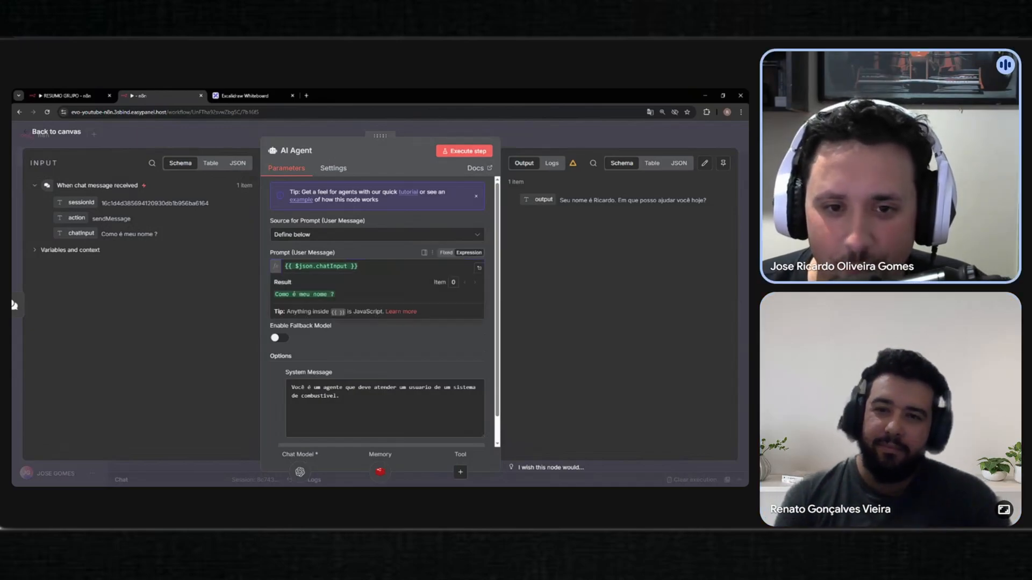
left_click(397, 333)
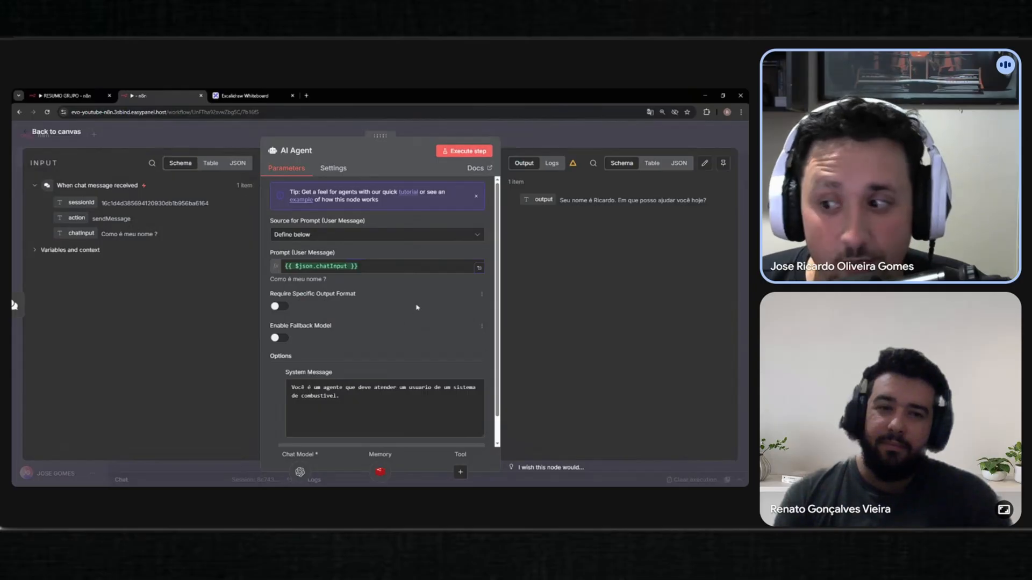
left_click(359, 266)
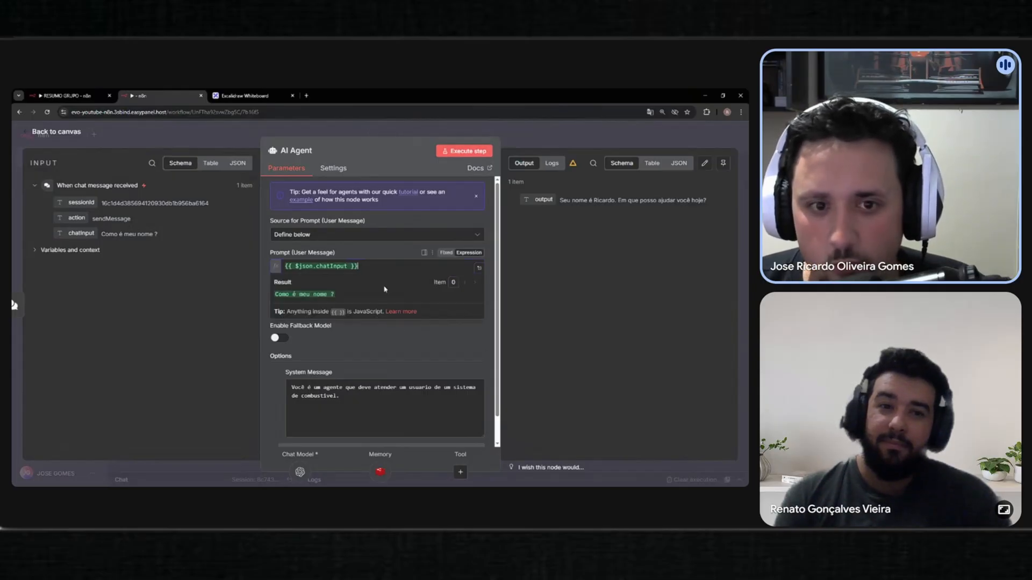
left_click(392, 332)
left_click(371, 266)
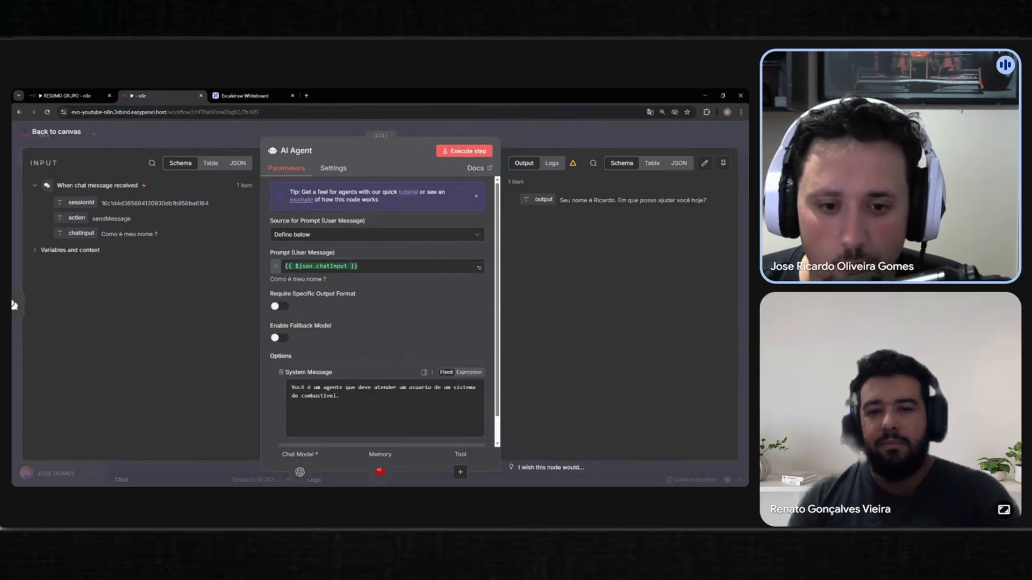
key("ctrl+a")
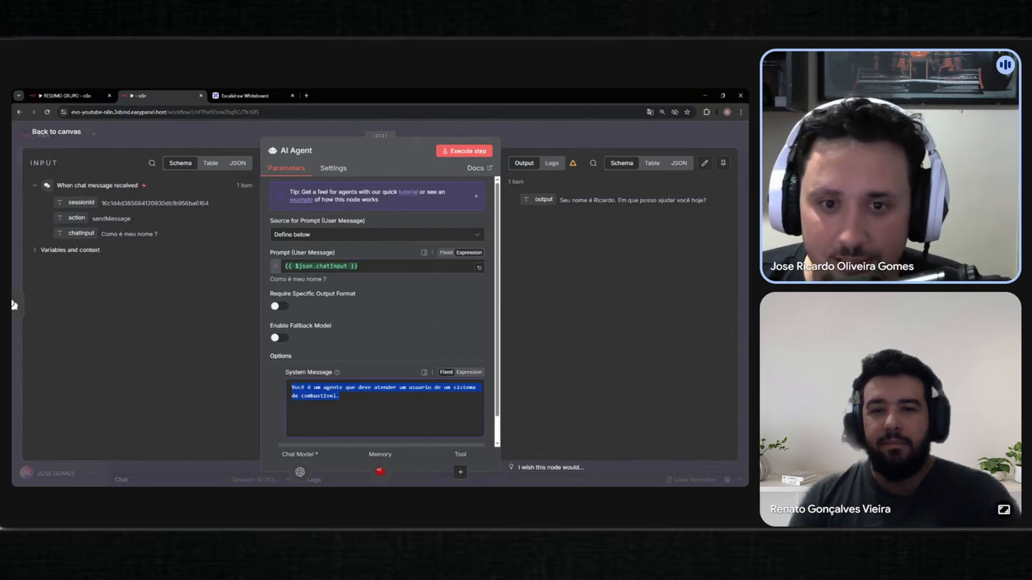
left_click(376, 266)
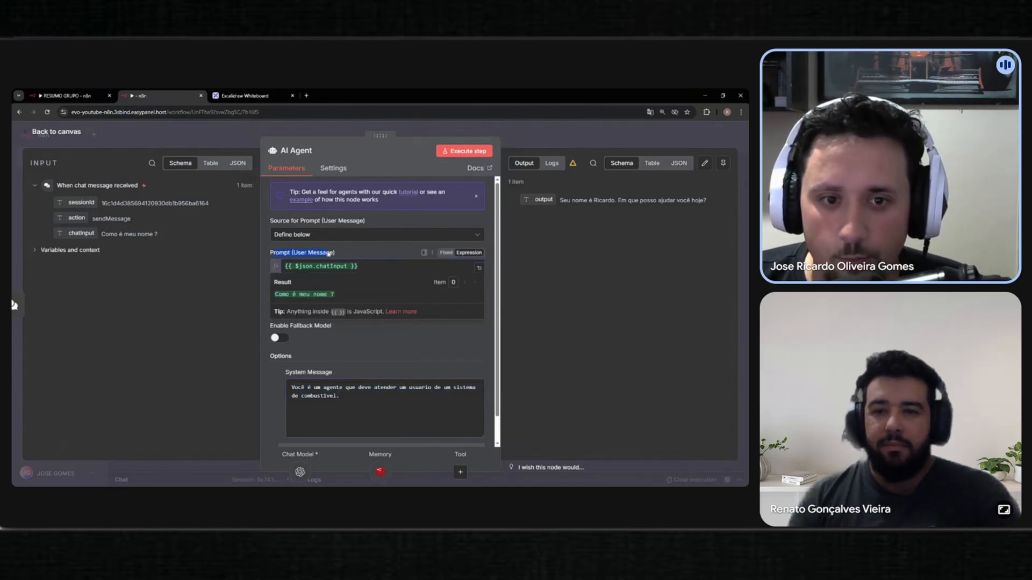
Return from the AI Agent to the workflow canvas and open Redis Commander in a new browser tab
left_click_drag(328, 253, 347, 255)
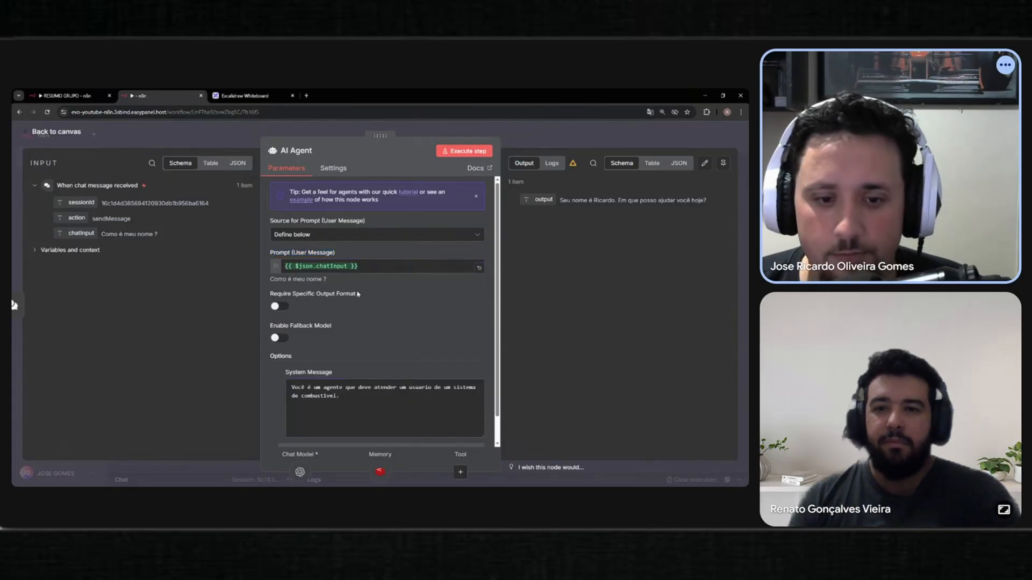
left_click(345, 133)
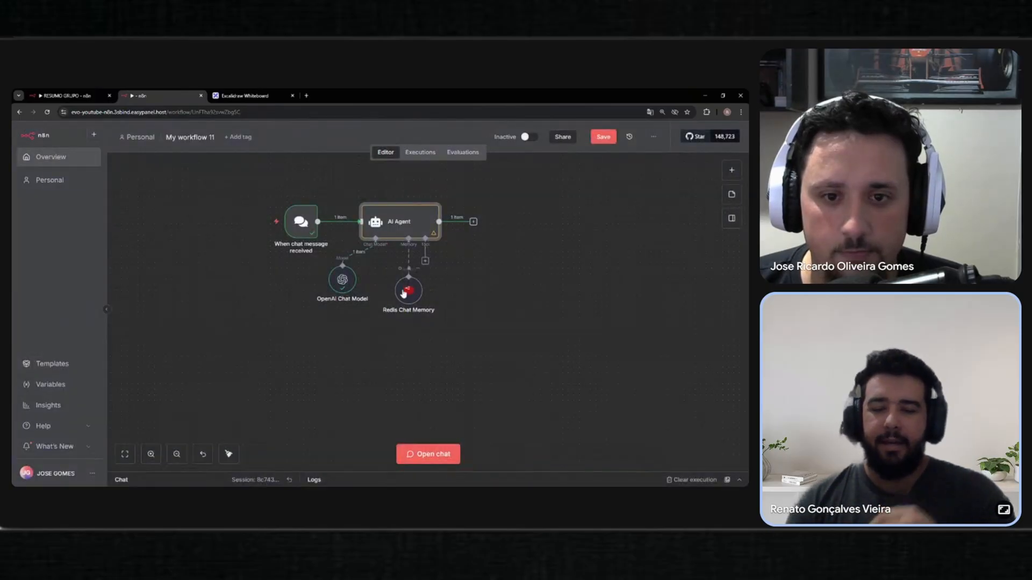
left_click(306, 96)
type("wa")
key("BackSpace")
key("BackSpace")
key("BackSpace")
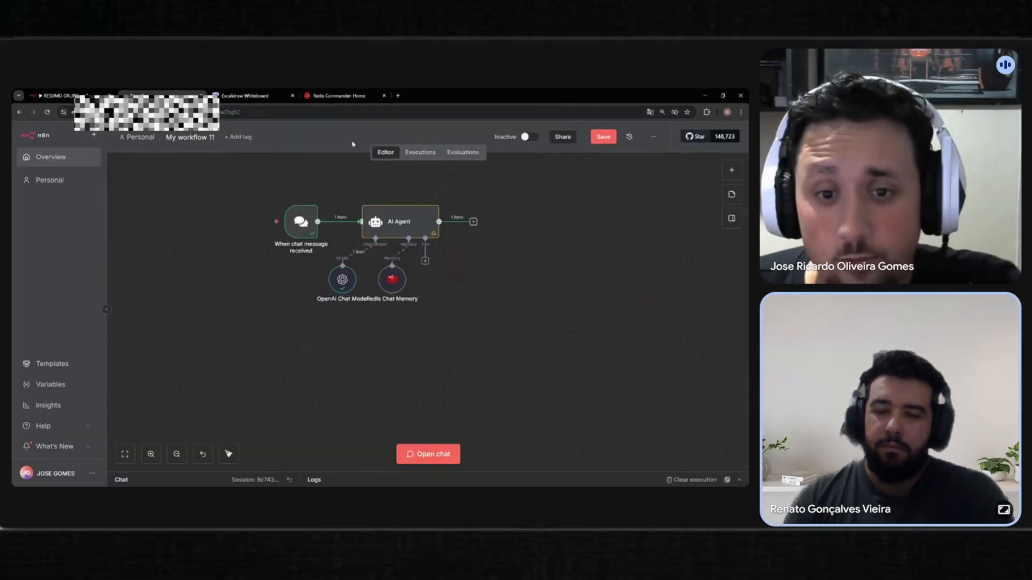
Inspect the Redis Chat Memory's Key expression {{ $json.sessionId }} and its resolved session ID
double_click(387, 280)
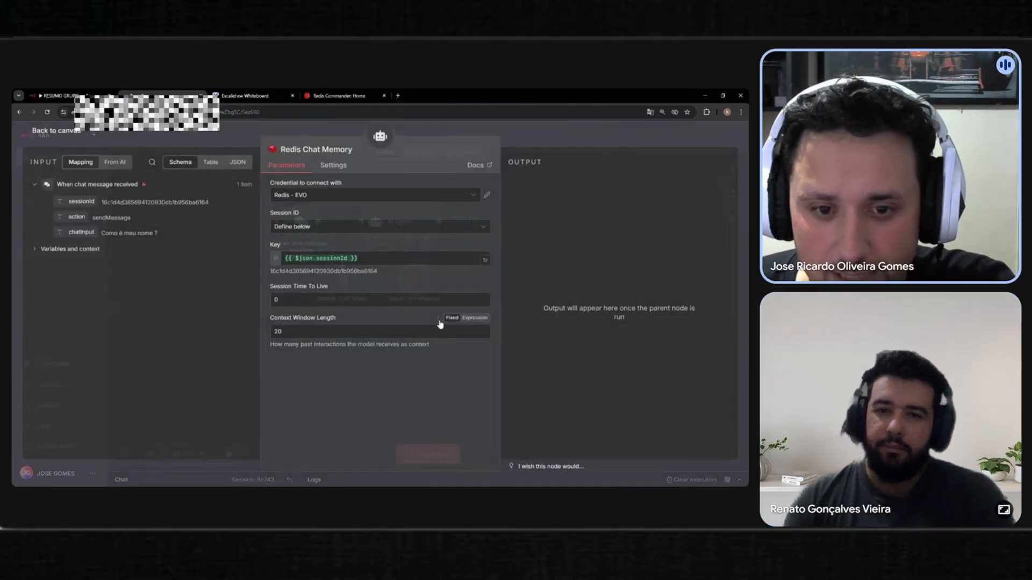
left_click(357, 259)
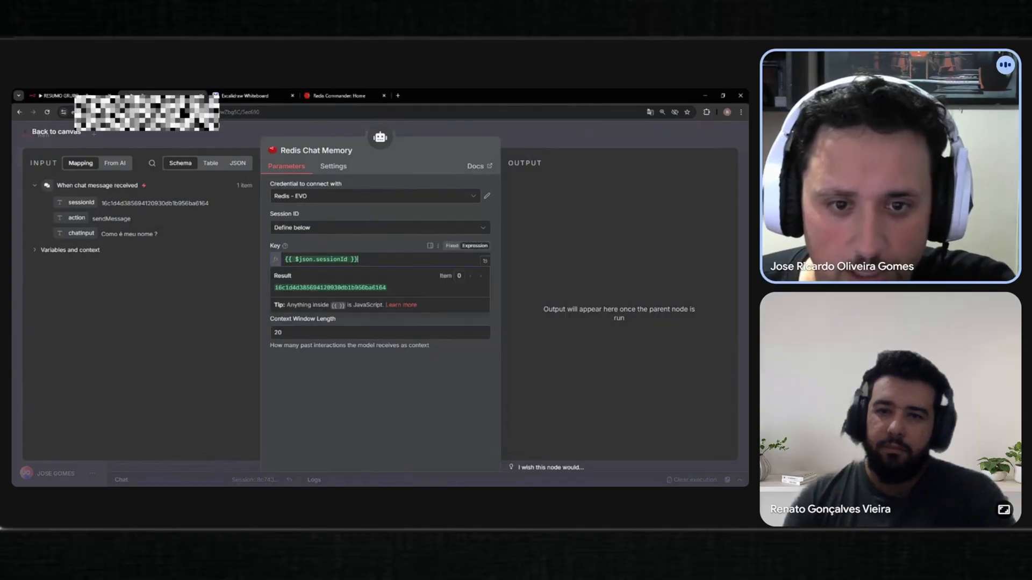
left_click(349, 386)
left_click_drag(378, 272, 218, 336)
Switch to Redis Commander and examine the AI and human messages stored under the WhatsApp group and contact keys
left_click(339, 95)
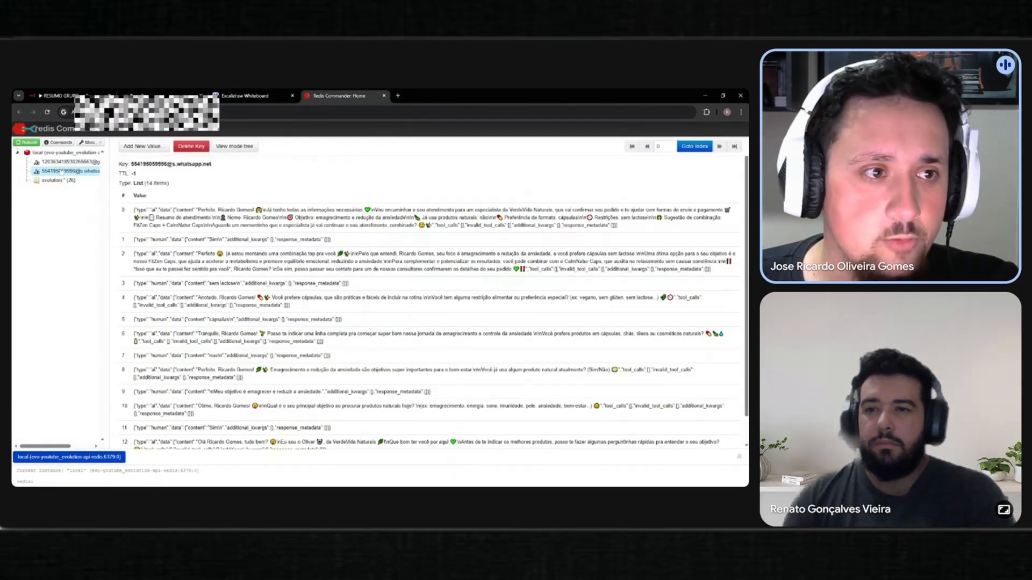
left_click(70, 162)
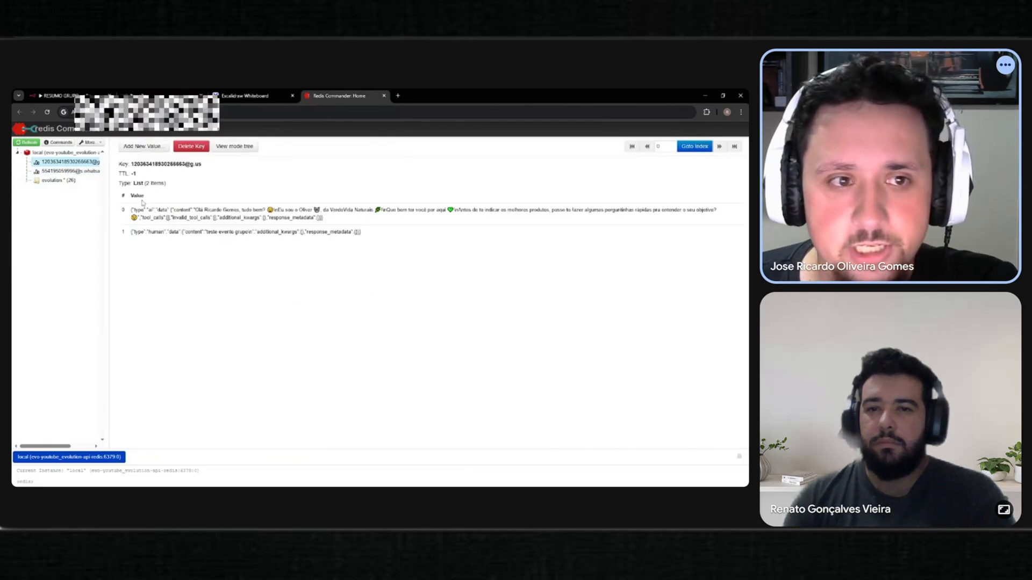
left_click(79, 171)
scroll(322, 242, "down", 1)
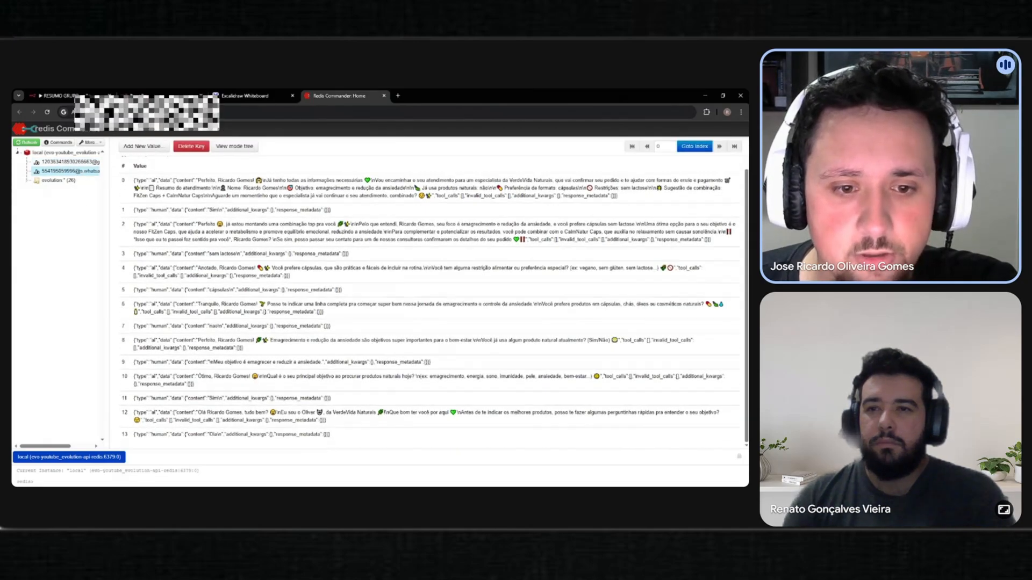
scroll(322, 242, "up", 1)
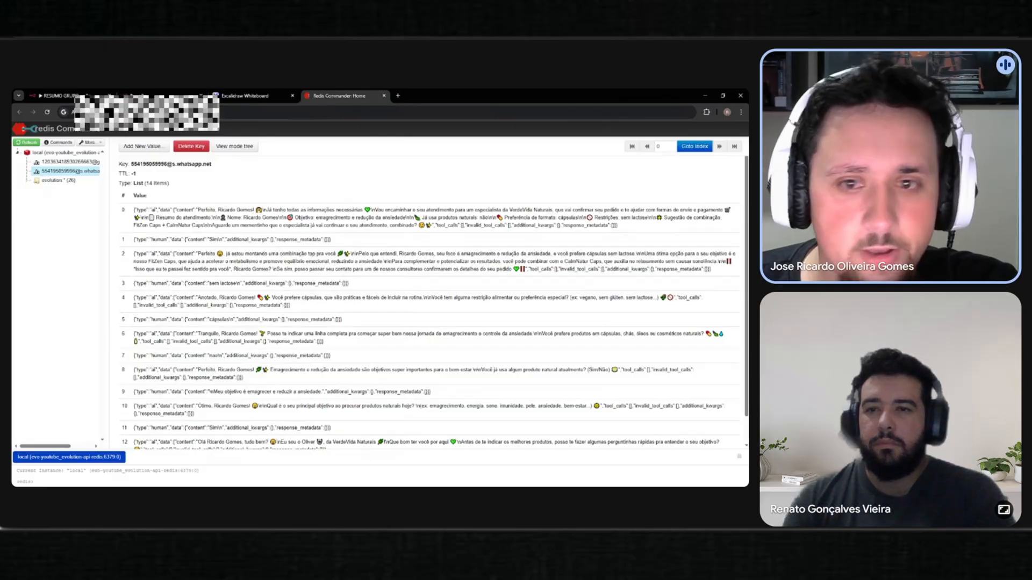
left_click_drag(243, 218, 402, 354)
left_click(417, 245)
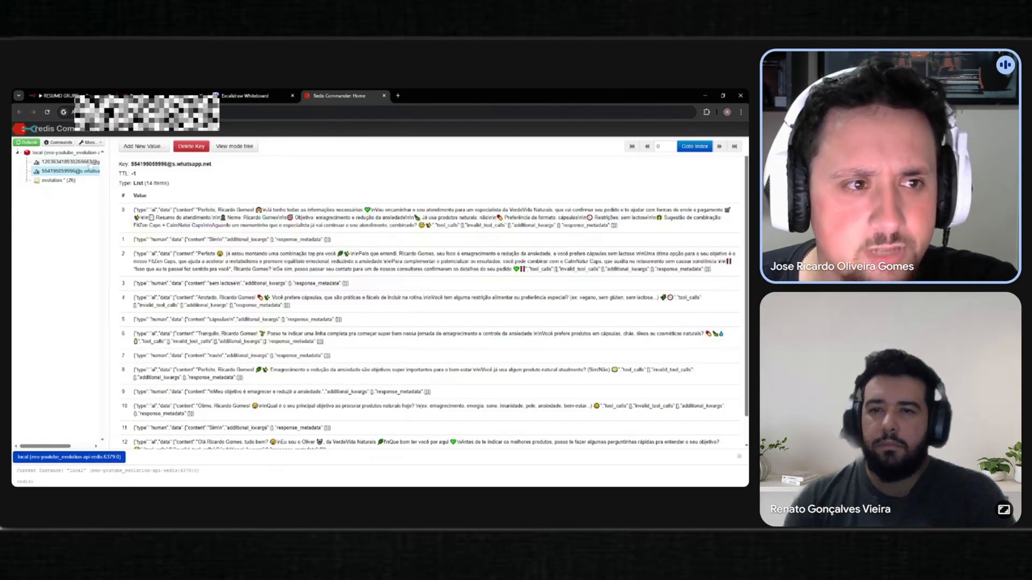
left_click(69, 162)
left_click_drag(372, 210, 364, 235)
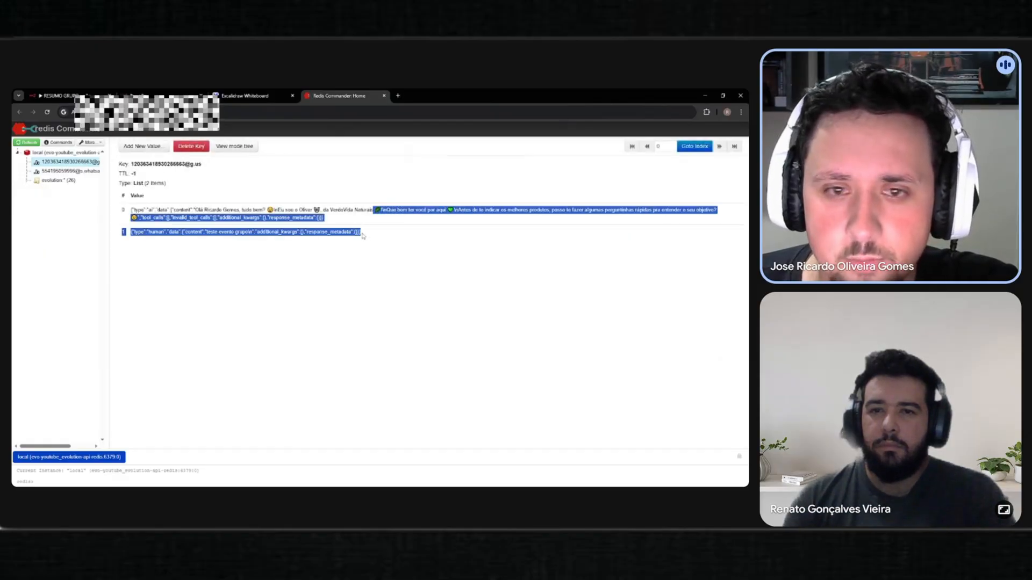
left_click(301, 252)
Return to the n8n workflow canvas and send "Ola" to the agent in the test chat
left_click(233, 92)
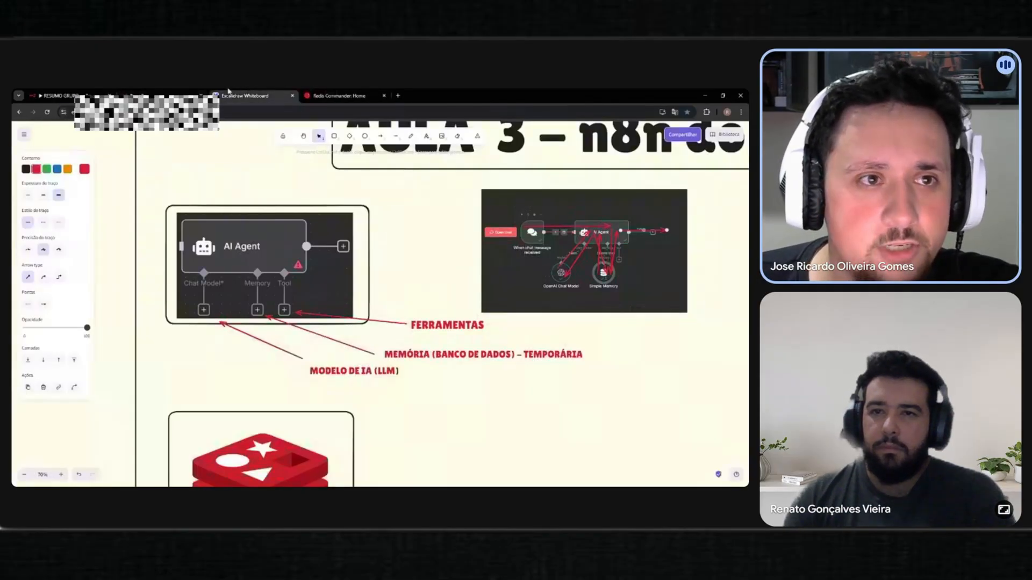
left_click(167, 95)
left_click(457, 136)
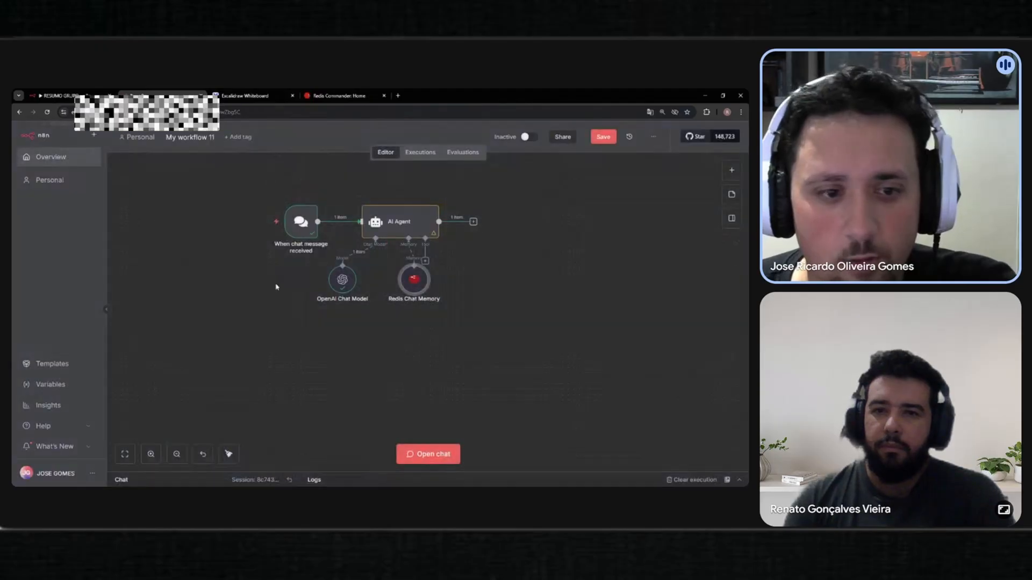
left_click(436, 456)
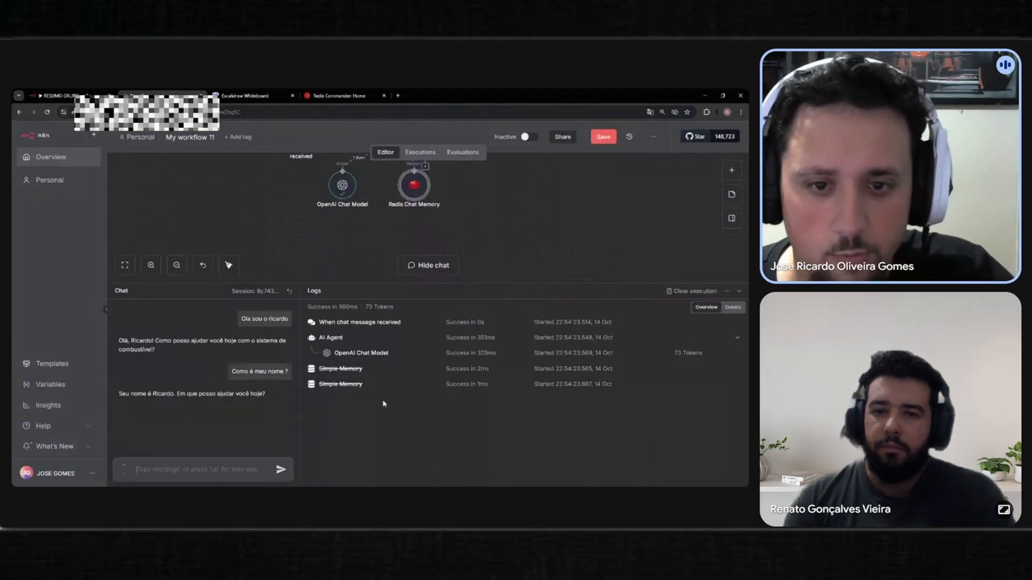
type("Ola")
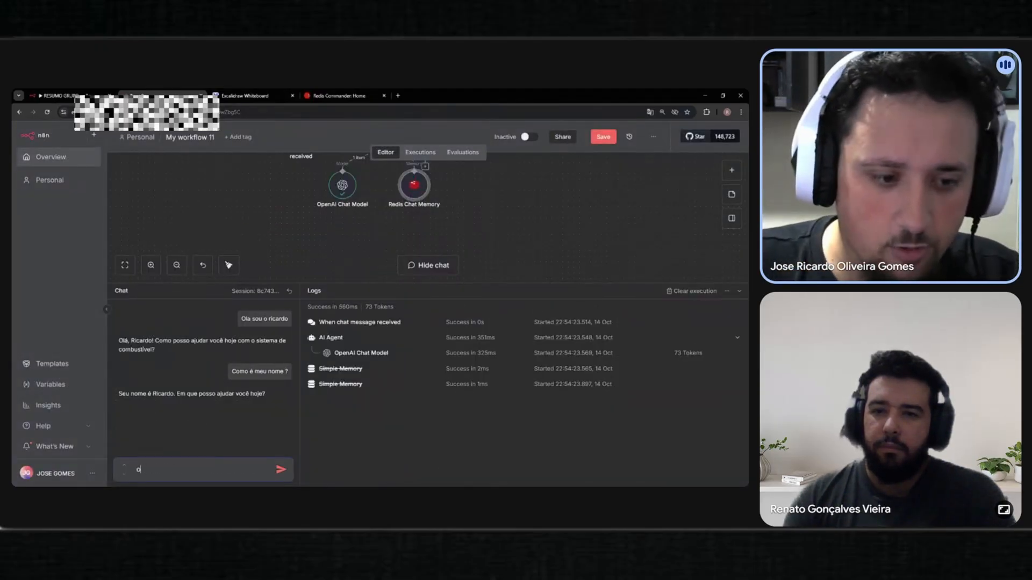
key("BackSpace")
key("BackSpace")
key("BackSpace")
type("Ola")
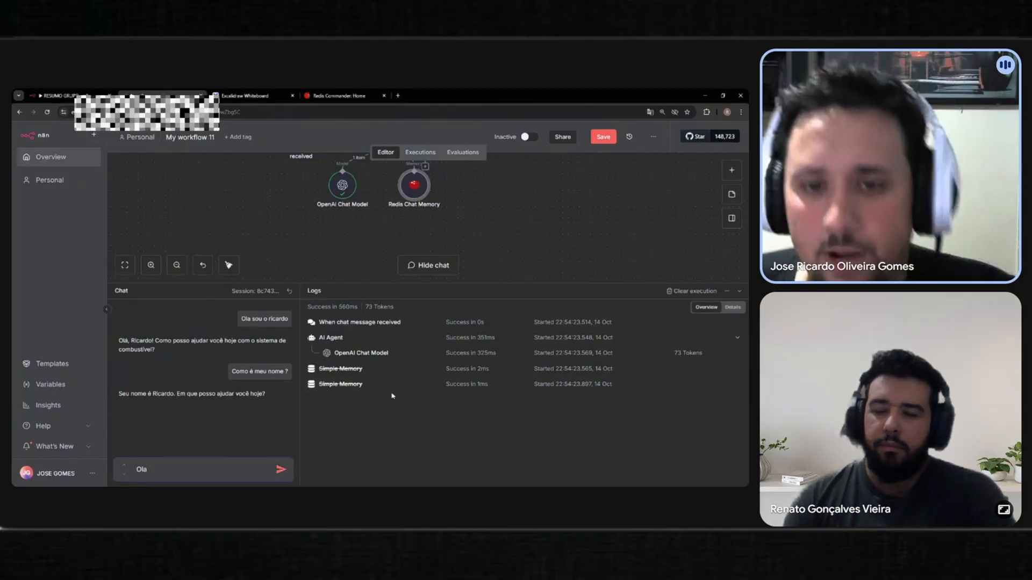
scroll(424, 234, "up", 2)
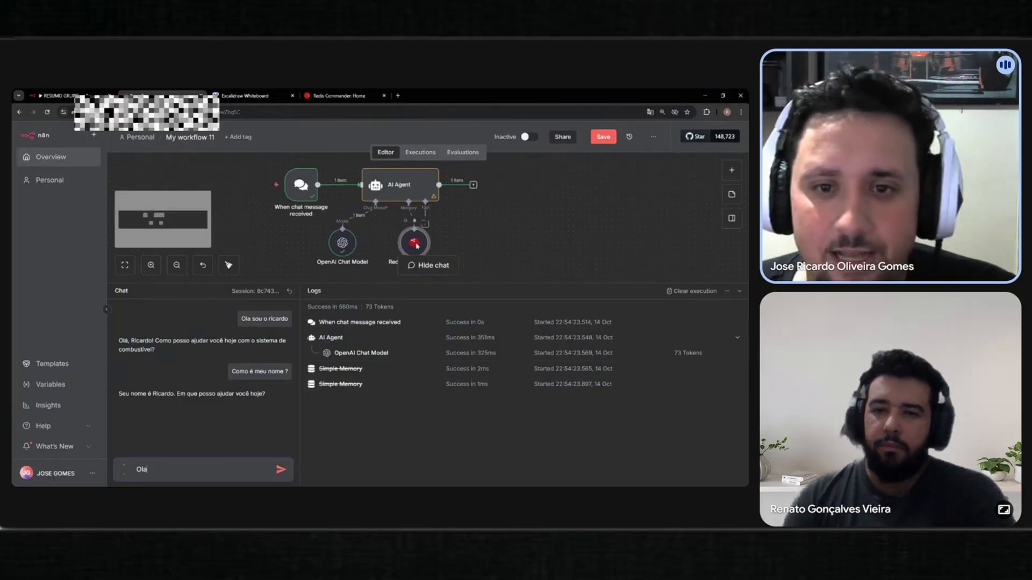
scroll(414, 244, "down", 2)
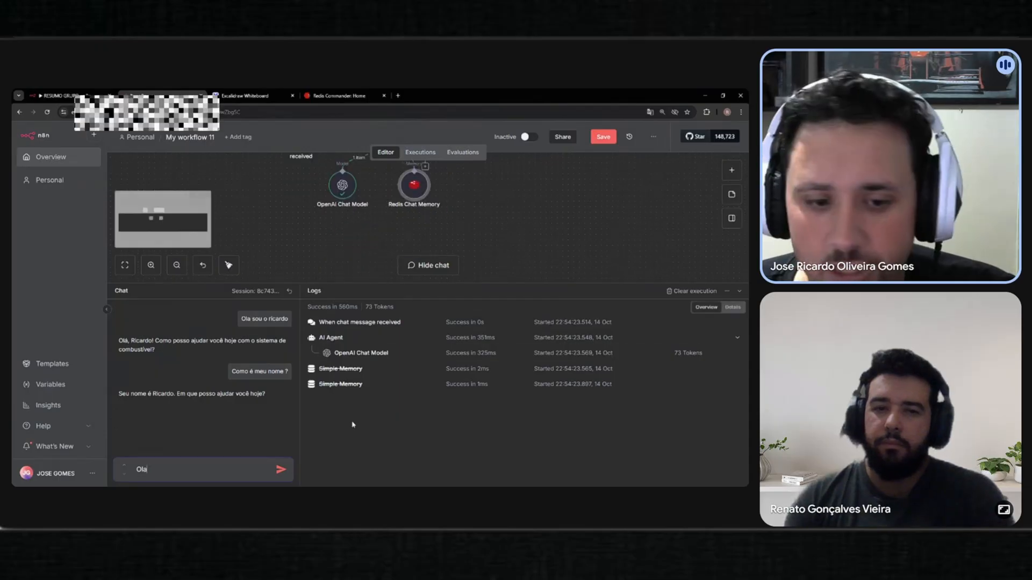
left_click(279, 469)
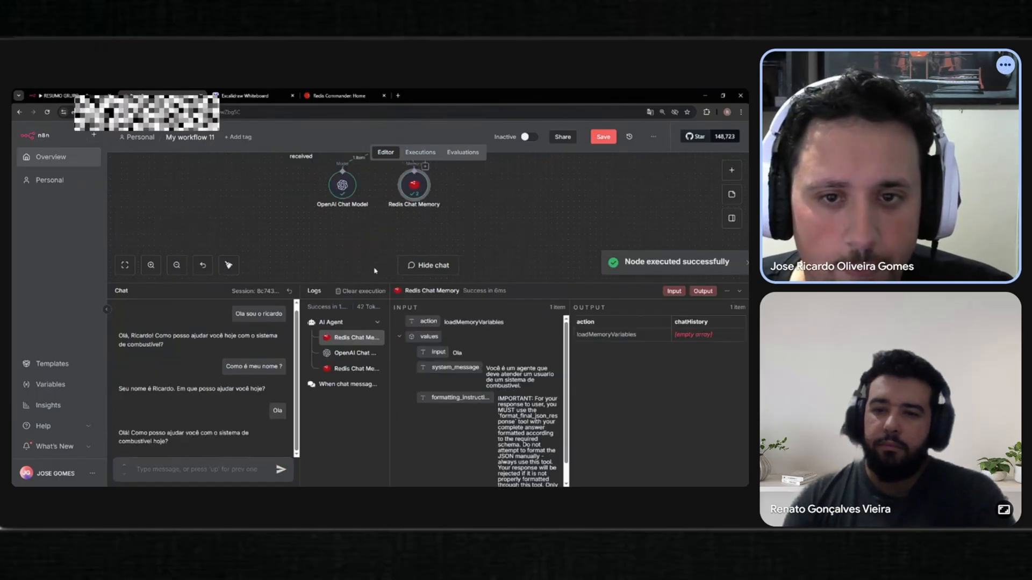
Send the agent the earlier self-introduction message that gives the first name, and view its reply
left_click_drag(139, 433, 196, 433)
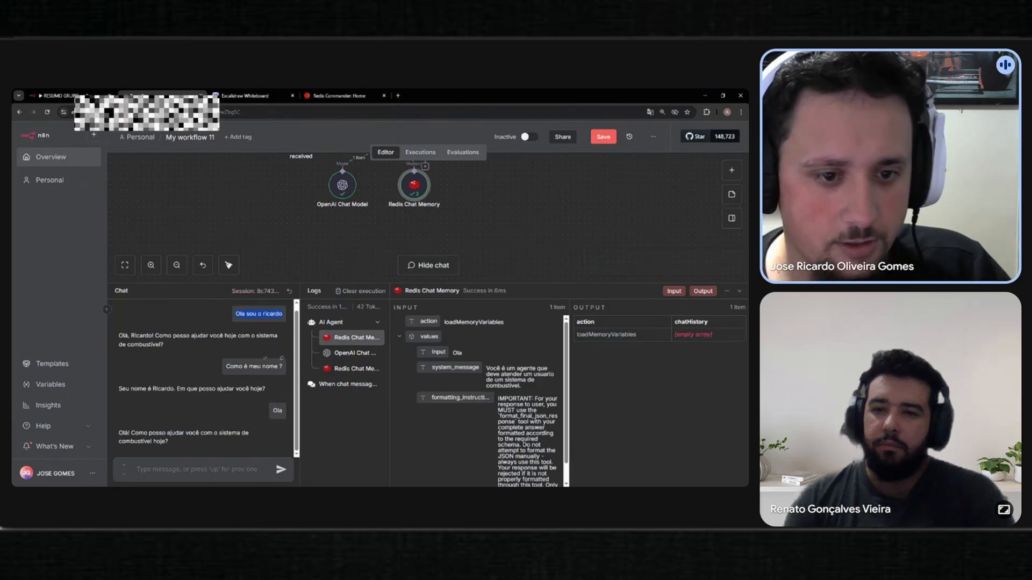
type("Ola sou o ricardo")
left_click(284, 472)
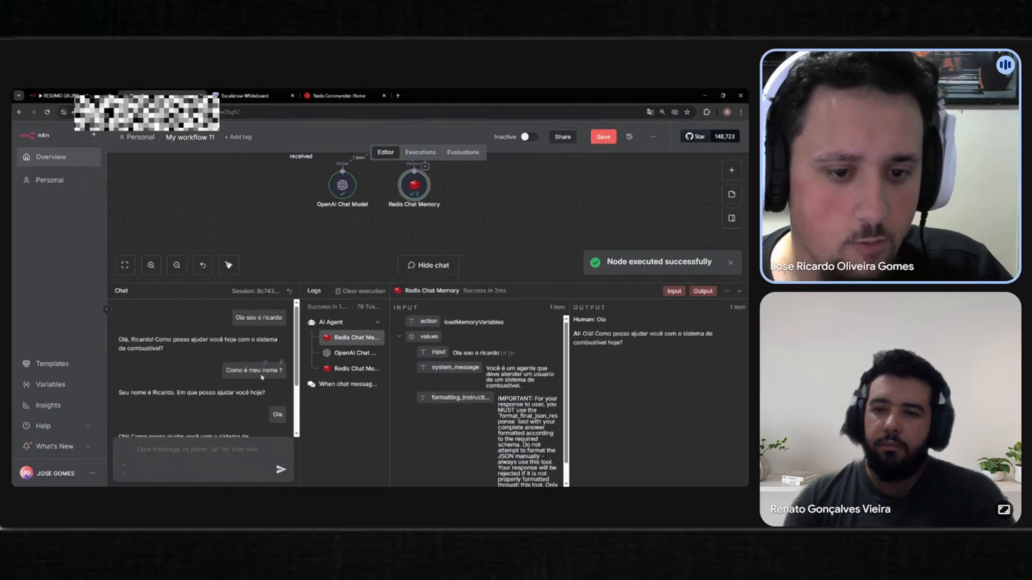
scroll(196, 368, "down", 2)
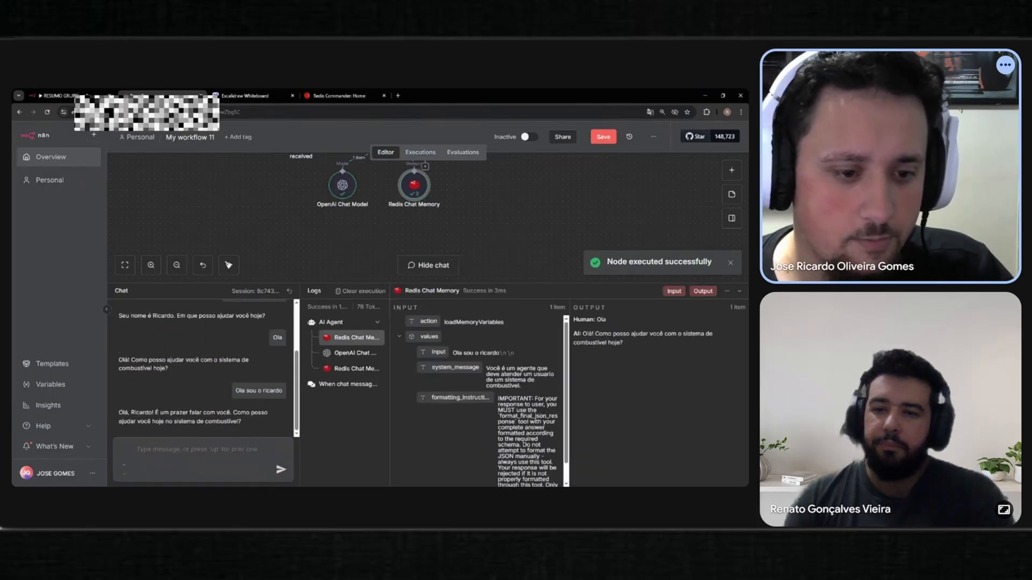
Ask the agent "Como é meu nome ?" in the chat and check its reply
left_click(201, 452)
type("Como é meu nome ?")
left_click(280, 471)
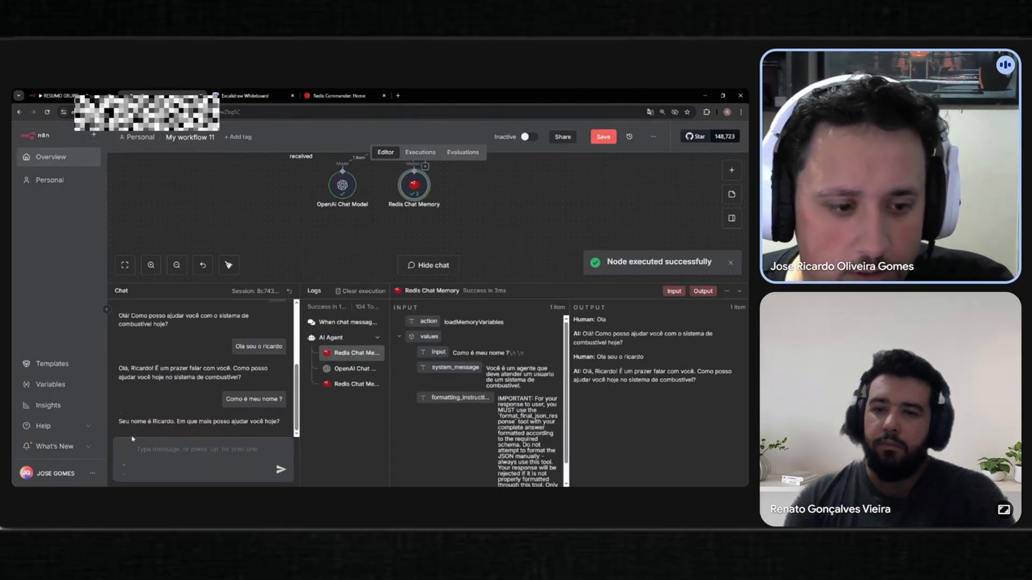
left_click_drag(132, 422, 250, 429)
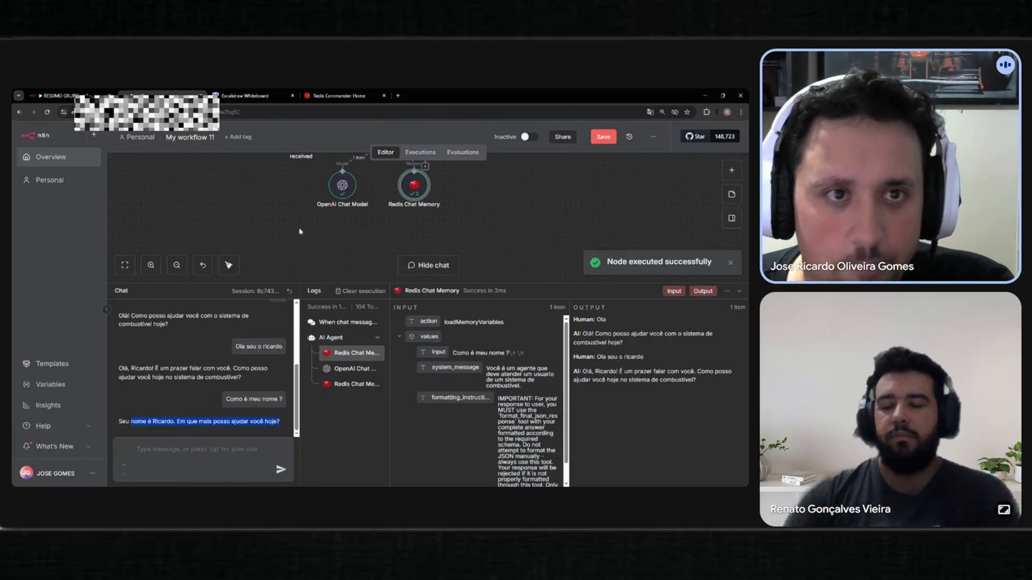
Reload Redis Commander and open the key that matches the n8n chat's session ID
left_click(338, 95)
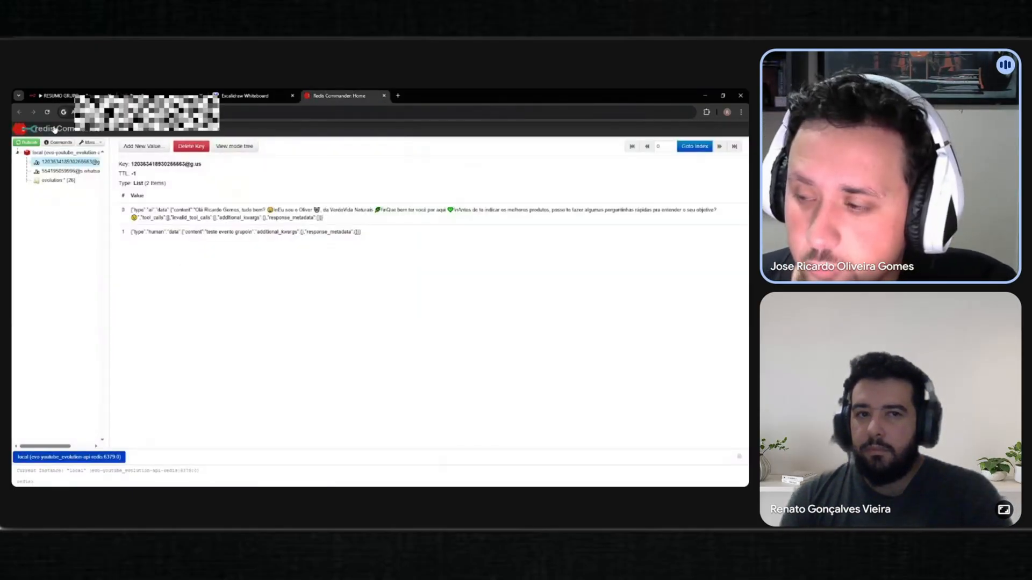
left_click(51, 113)
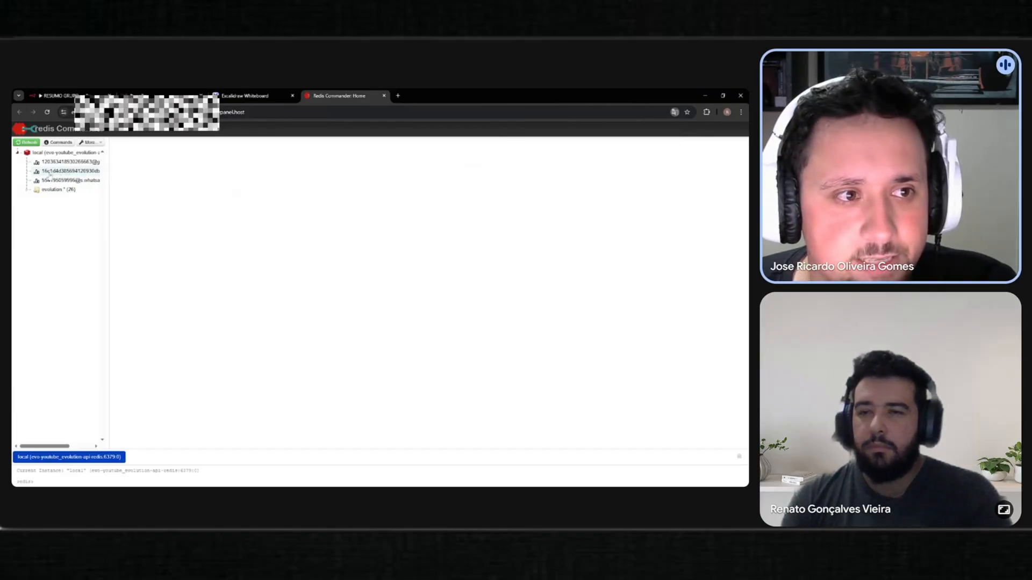
left_click(52, 172)
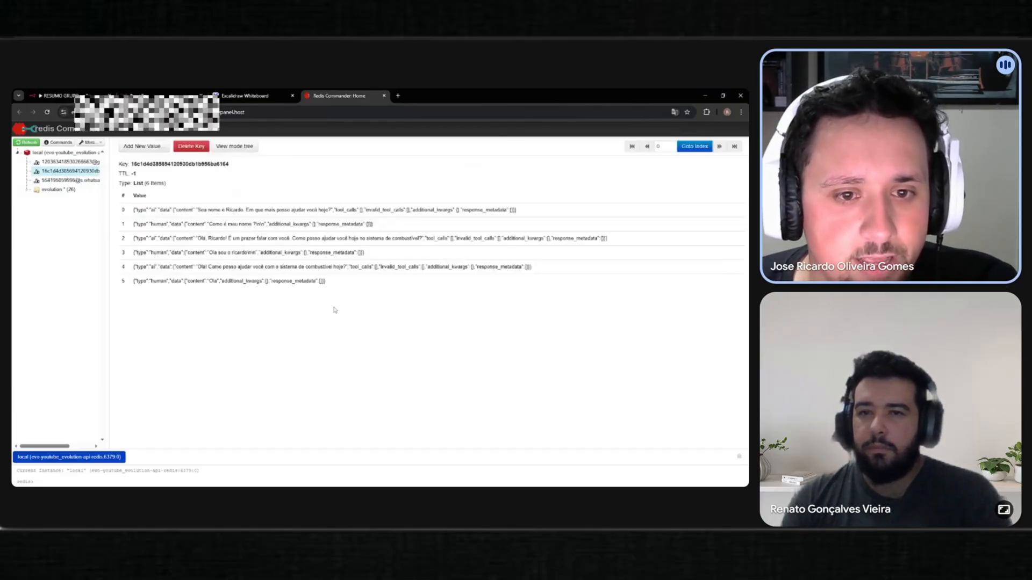
left_click_drag(339, 290, 121, 177)
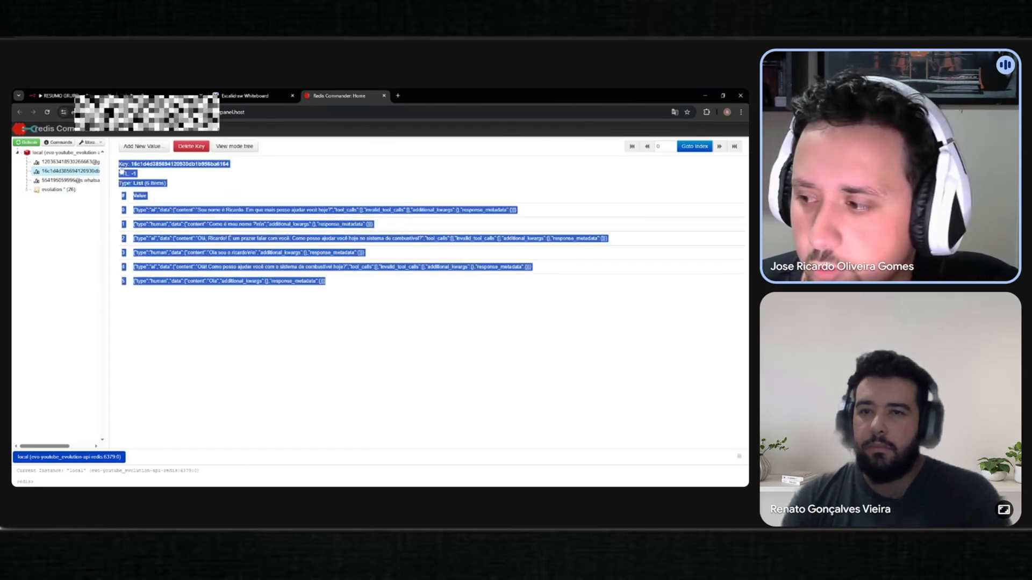
left_click(239, 316)
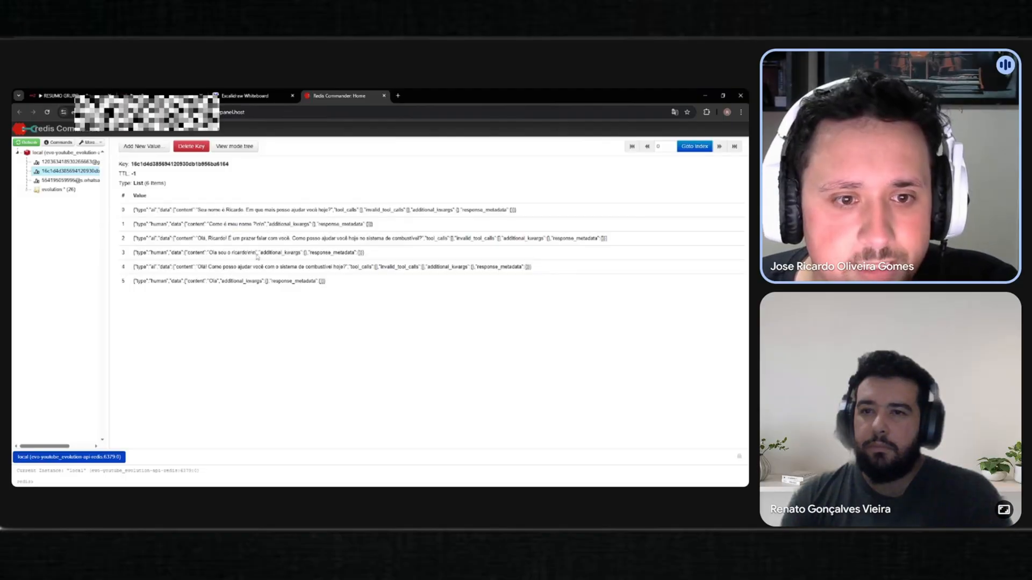
Read through the human and AI messages stored in the session key's list, from the oldest entry to the newest
left_click_drag(197, 267, 493, 267)
left_click_drag(194, 252, 354, 253)
left_click_drag(200, 239, 284, 225)
left_click_drag(185, 209, 515, 210)
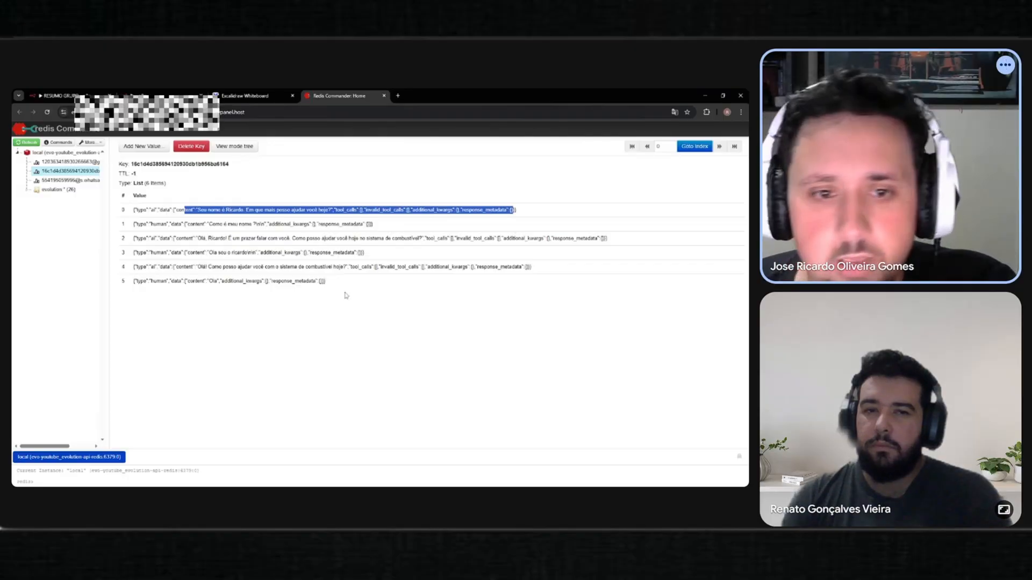
left_click_drag(122, 196, 304, 241)
left_click_drag(339, 291, 122, 199)
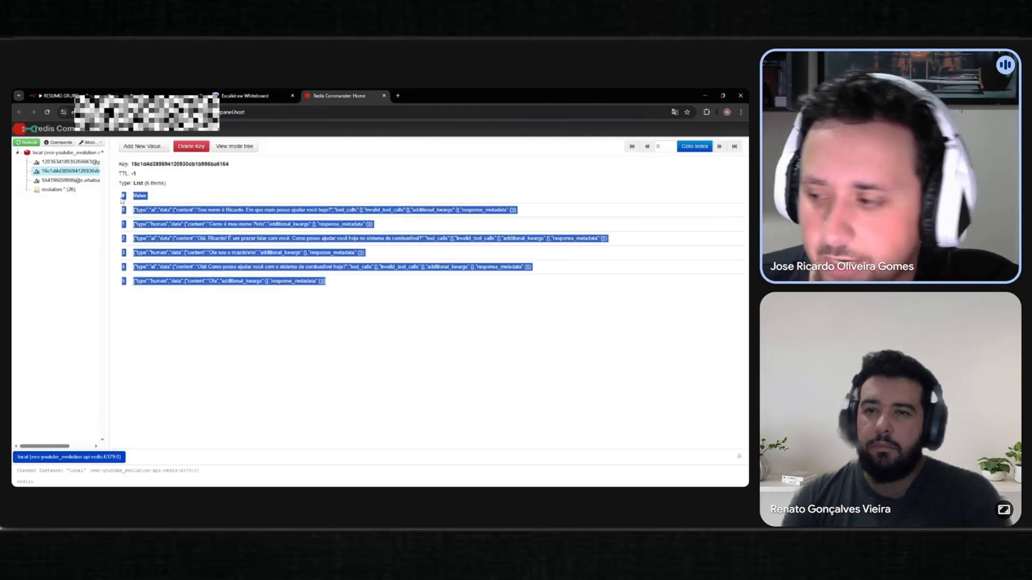
left_click(340, 284)
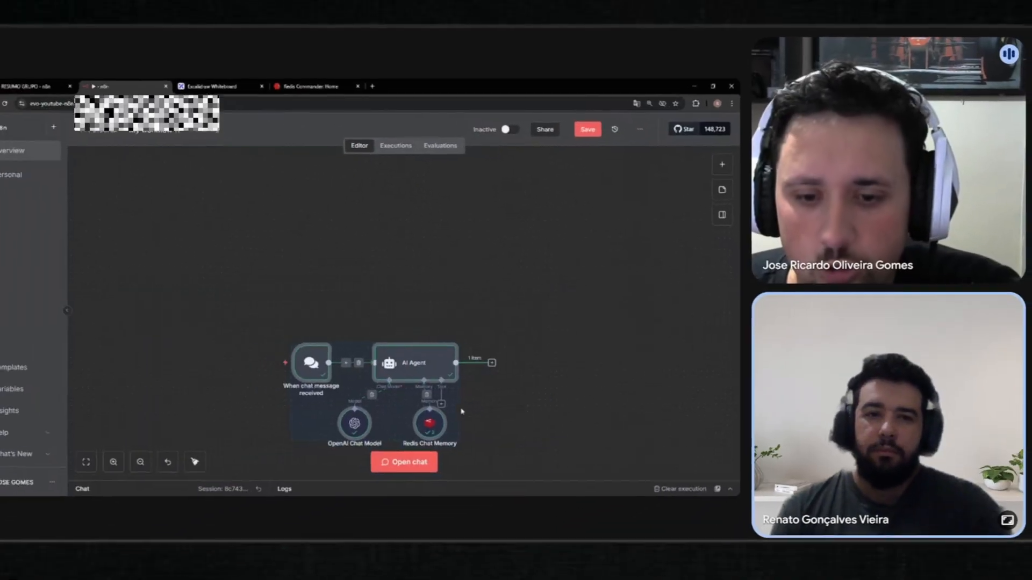
Switch to the n8n workflow, open the AI Agent's parameters and review its Prompt (User Message) field
left_click(574, 359)
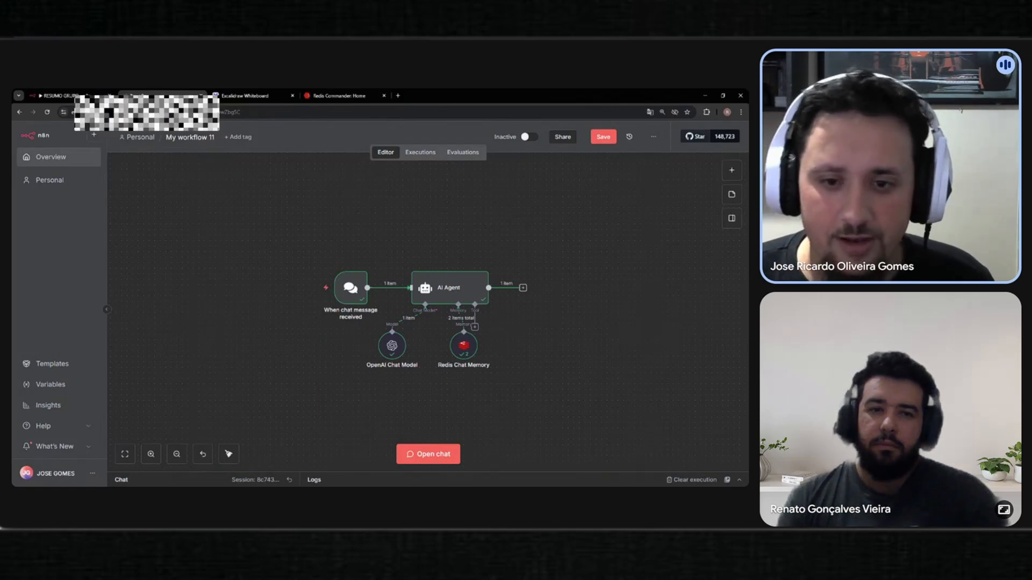
double_click(461, 287)
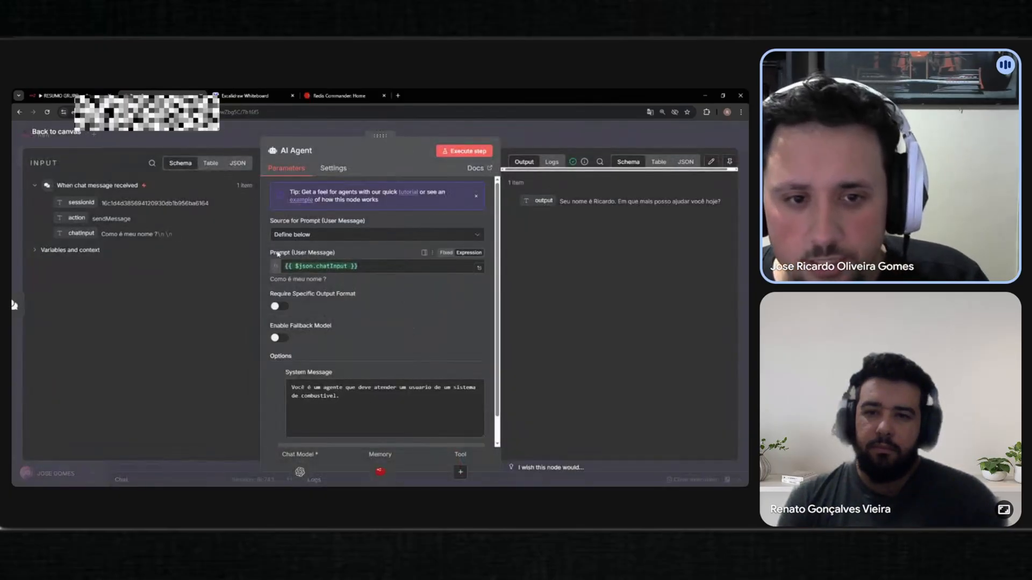
left_click_drag(270, 253, 335, 254)
left_click(318, 255)
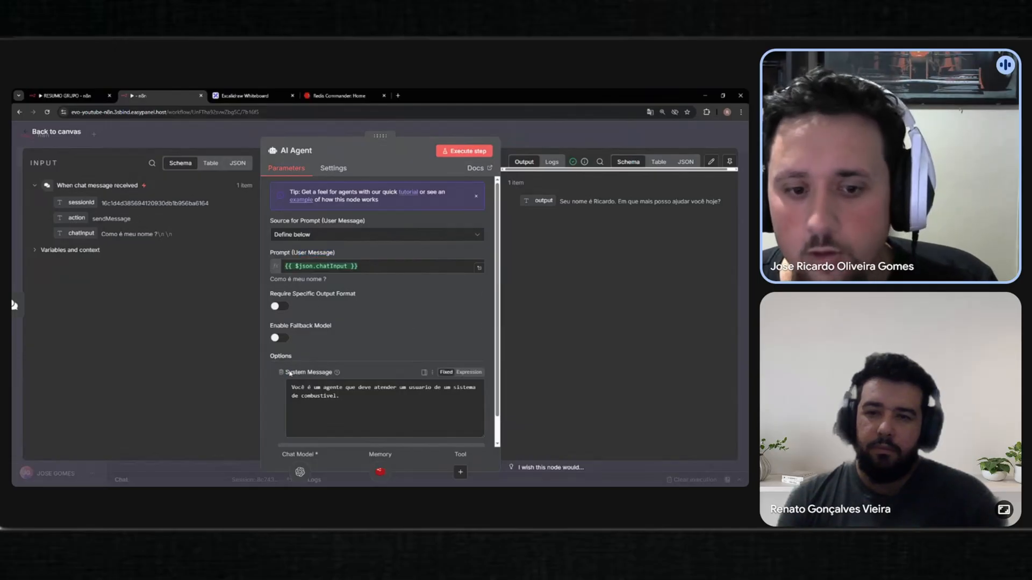
Switch to the Excalidraw whiteboard with the Redis logo and activate the Line tool
left_click_drag(290, 373, 330, 378)
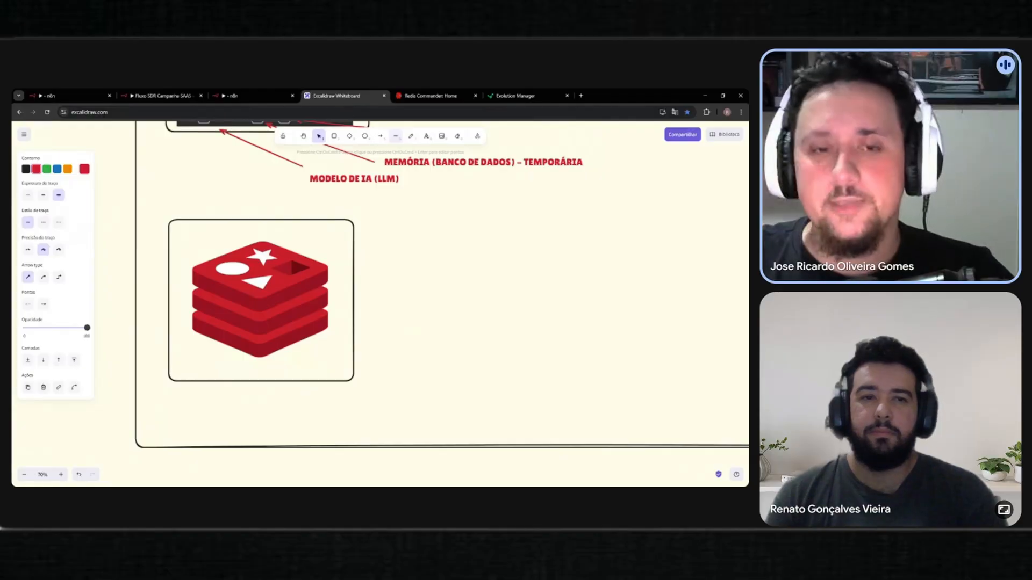
key("l")
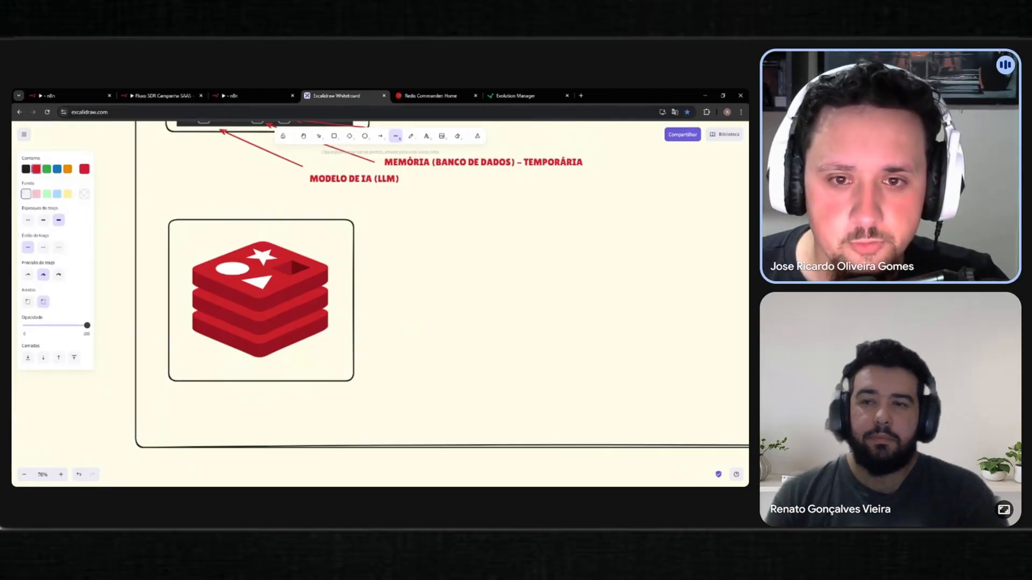
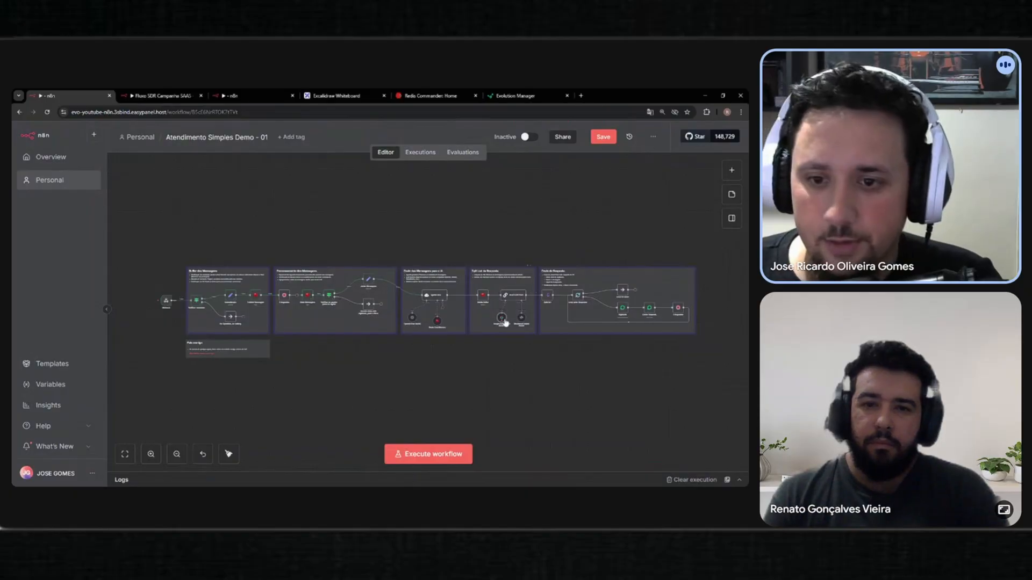
In the n8n workflow Atendimento Simples Demo - 01, replace the chat model attached to the fourth section's chain with an OpenAI Chat Model using gpt-4.1-mini
left_click(503, 321)
key("Delete")
left_click(731, 170)
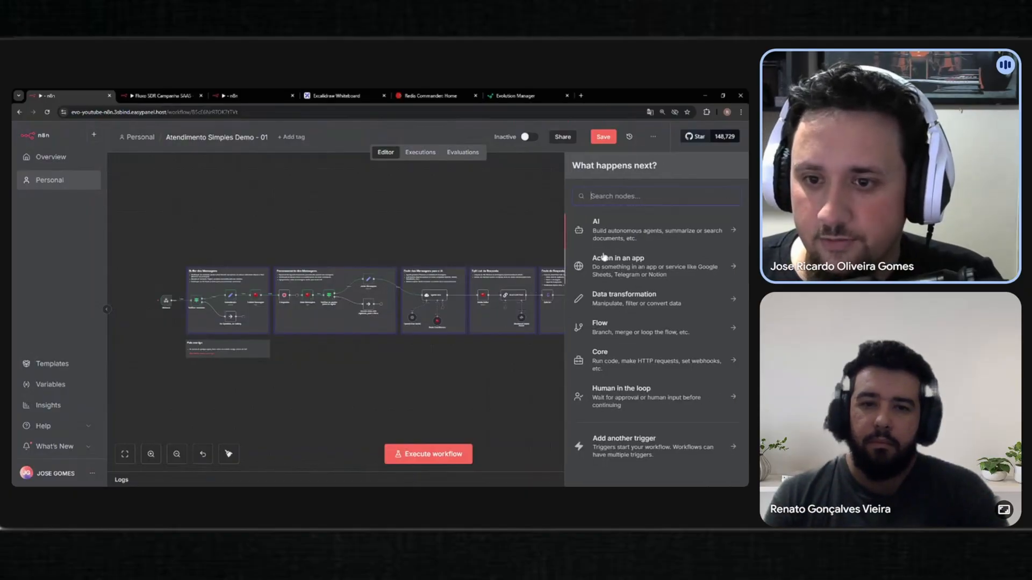
left_click(504, 312)
left_click(506, 312)
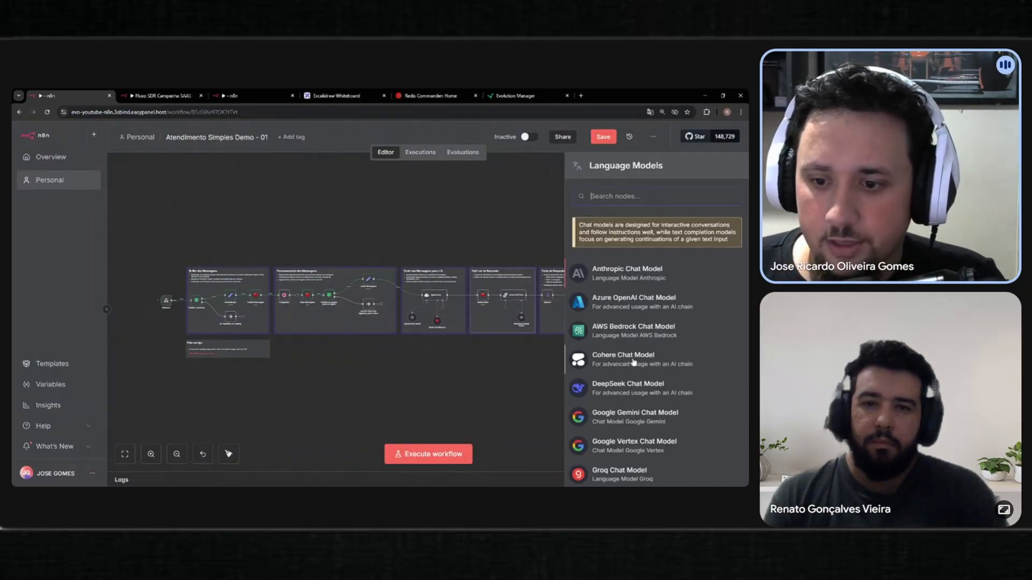
scroll(626, 376, "down", 3)
left_click(626, 419)
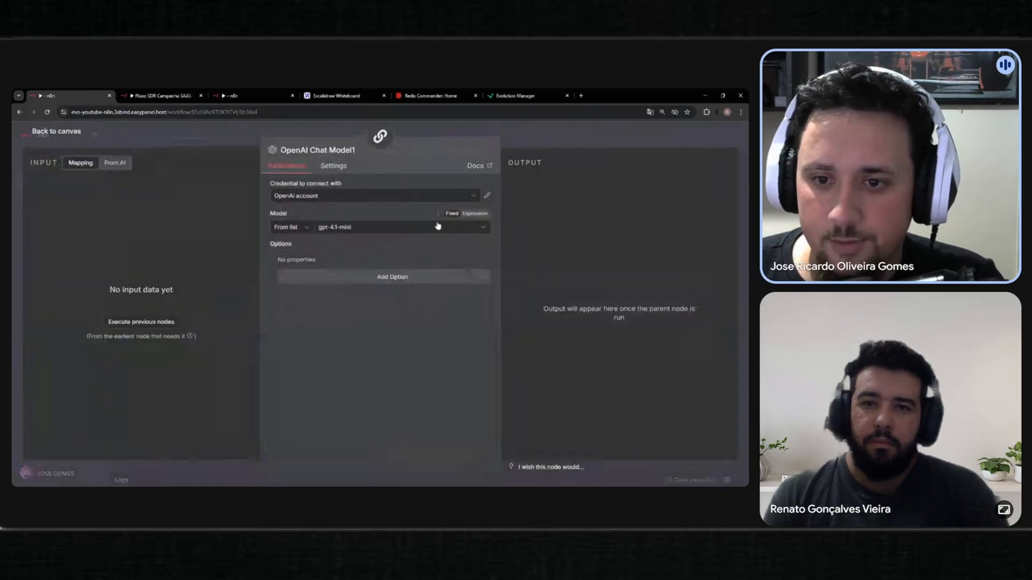
key("Escape")
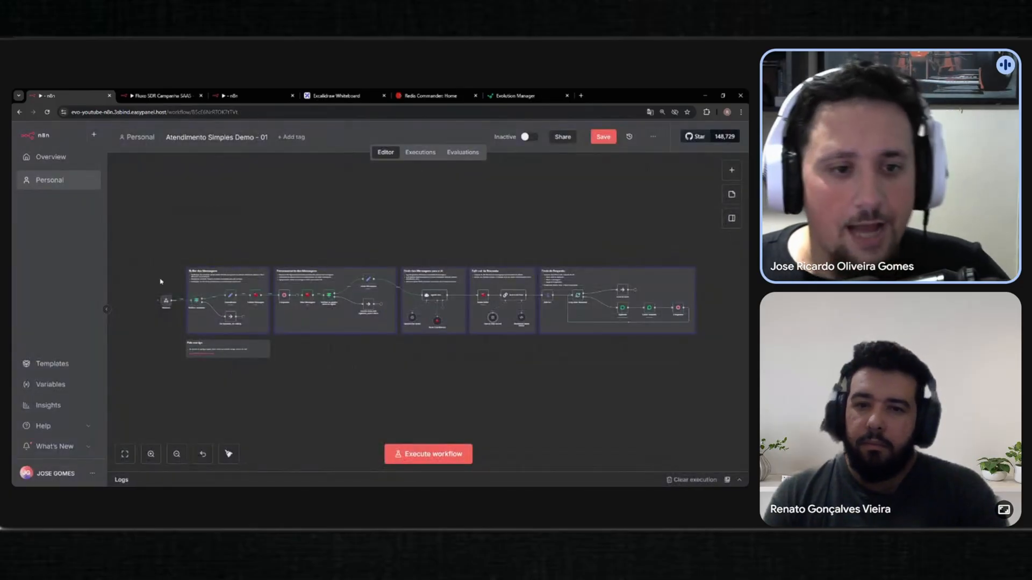
Review the Verificar remetente node's conditions in the Buffer das Mensagens section, including the allowed sender's WhatsApp number
scroll(160, 282, "up", 5)
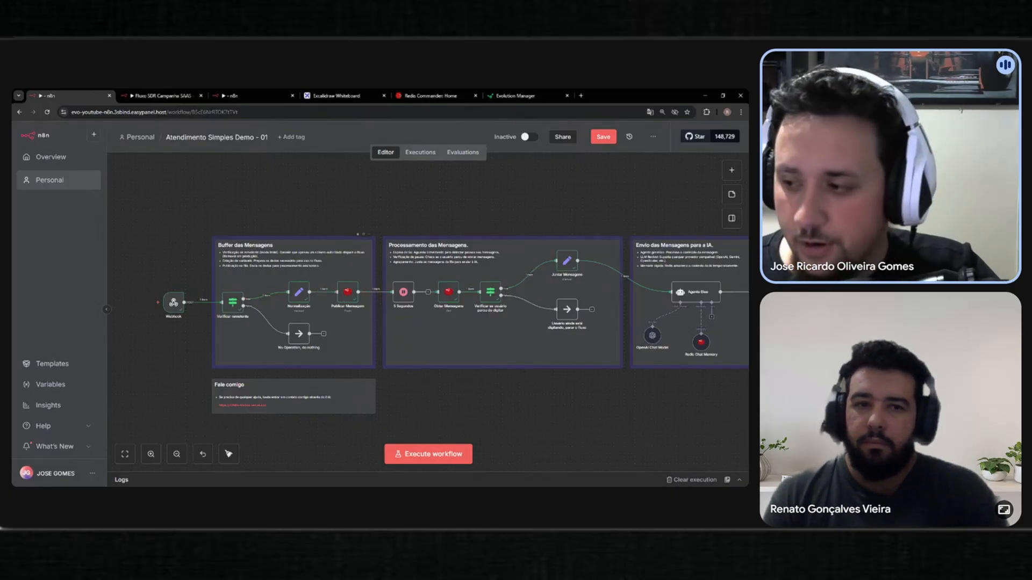
scroll(392, 306, "down", 2)
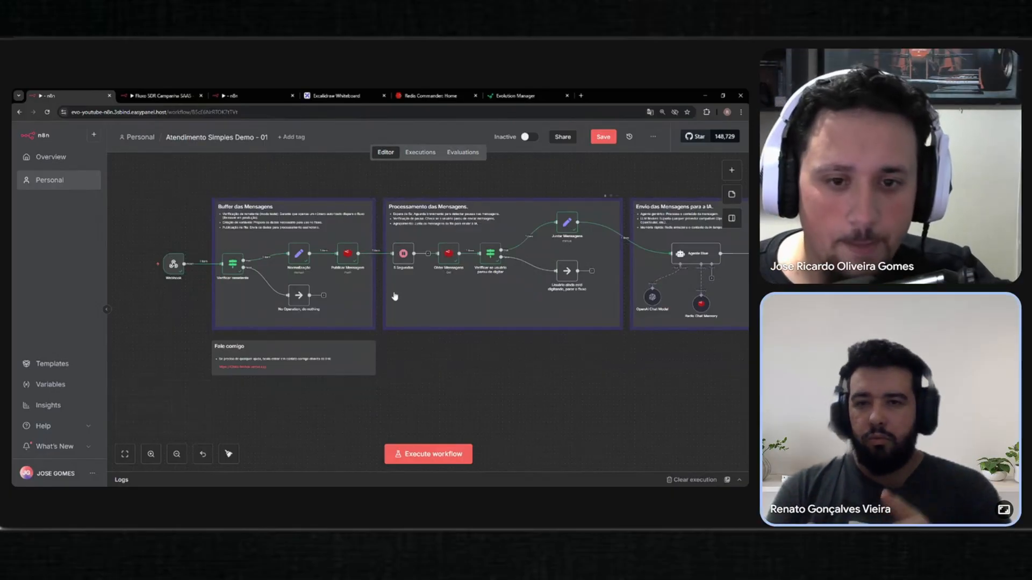
scroll(367, 257, "up", 3)
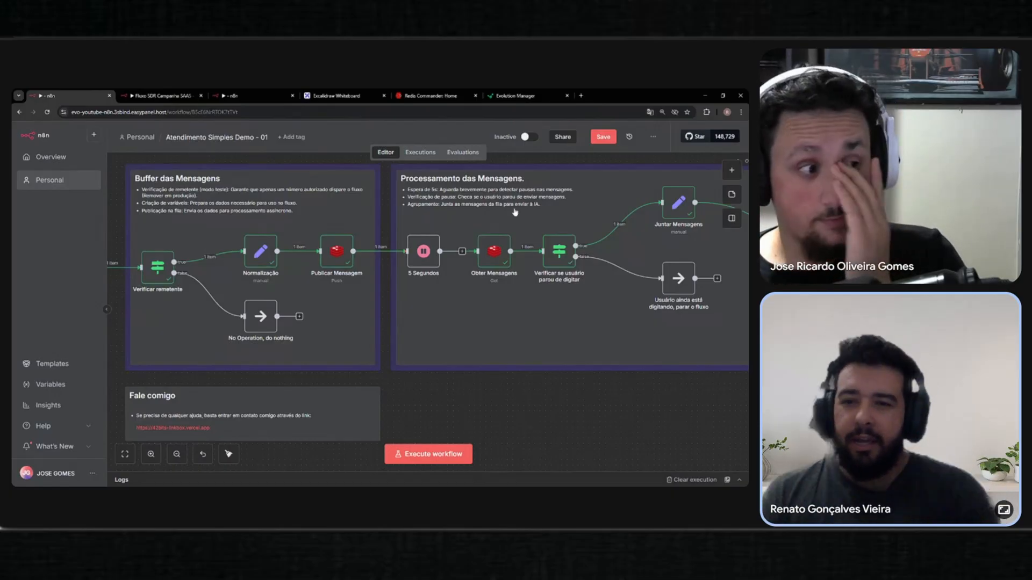
double_click(157, 260)
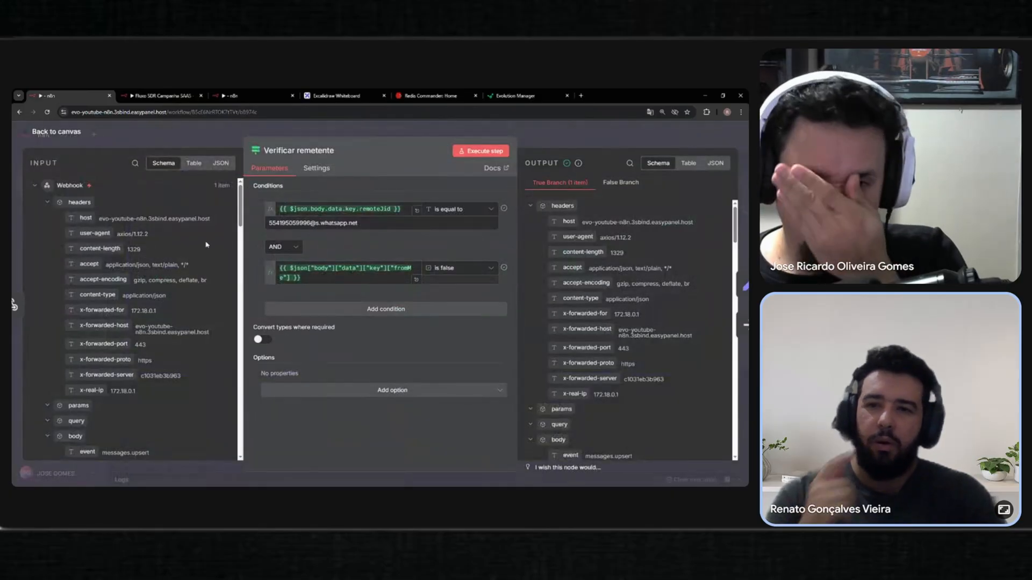
left_click_drag(357, 222, 251, 222)
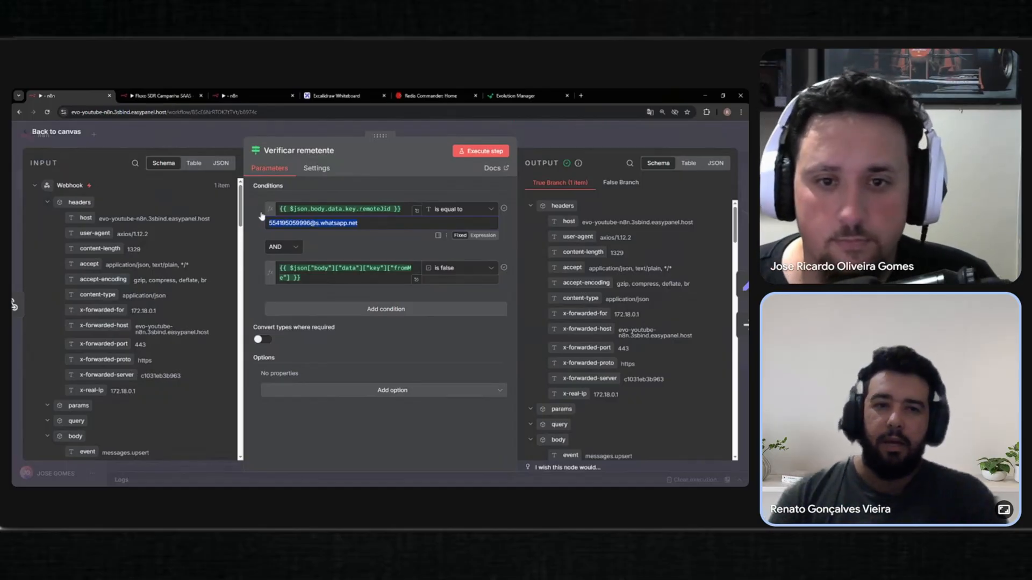
left_click(307, 132)
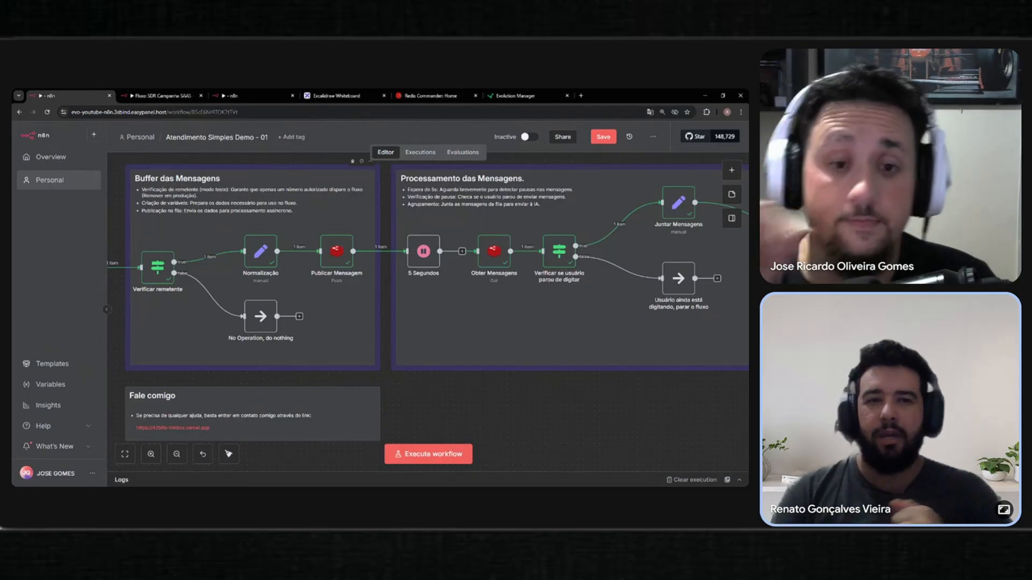
Open the Publicar Mensagem Redis node and compare its List key with the sender value in the Normalização input
double_click(332, 249)
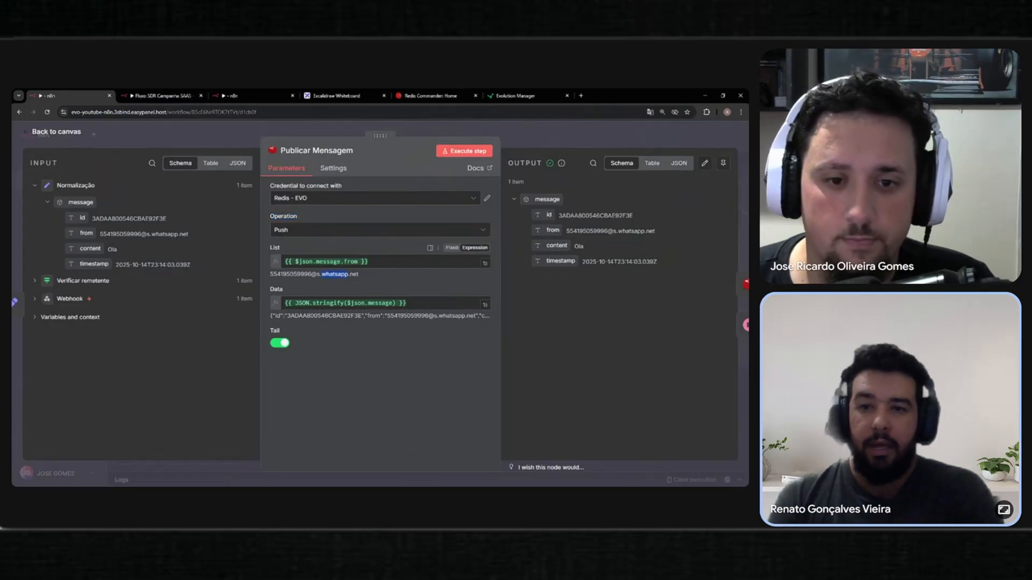
triple_click(336, 274)
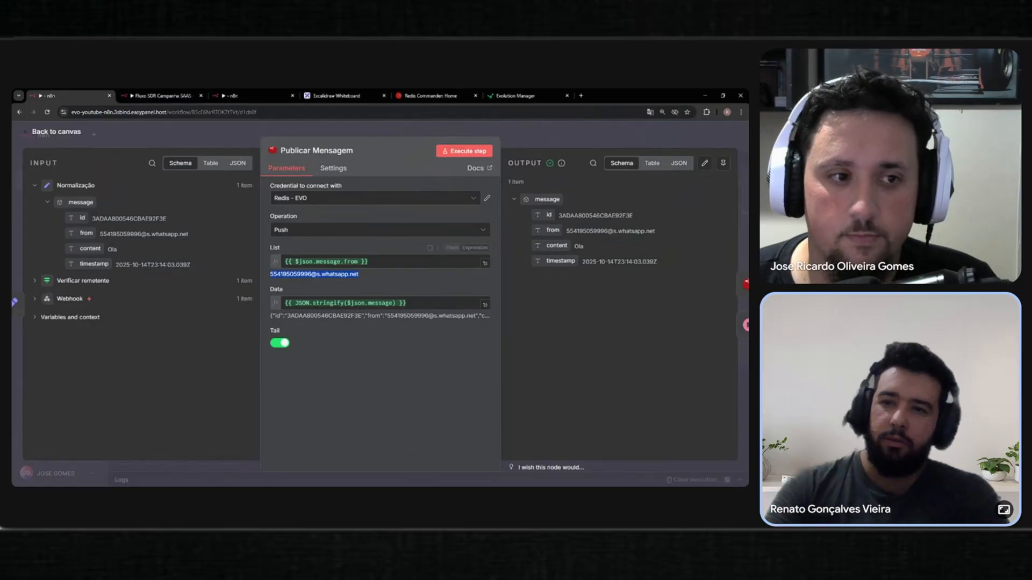
left_click_drag(85, 232, 376, 266)
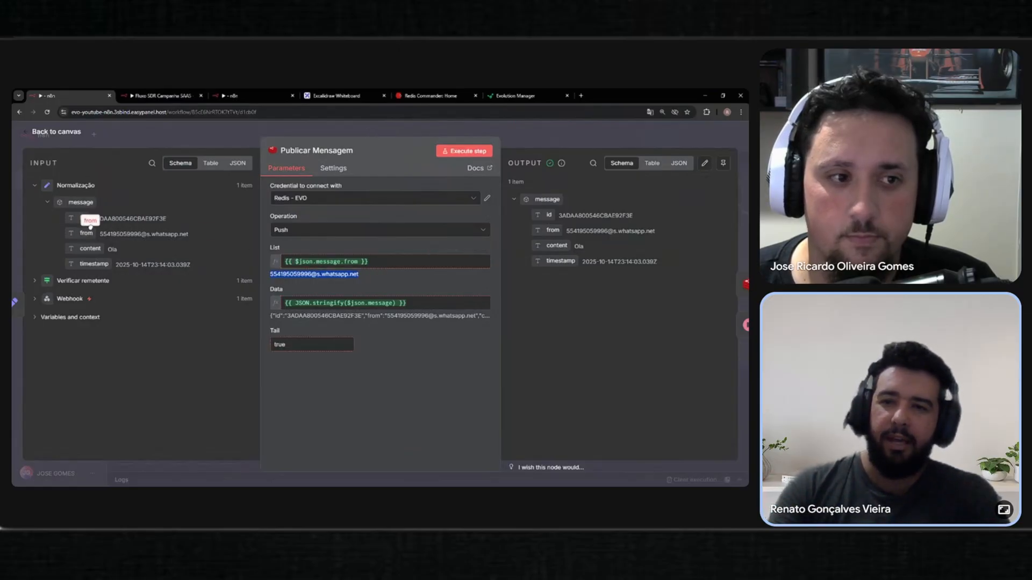
left_click_drag(100, 234, 196, 238)
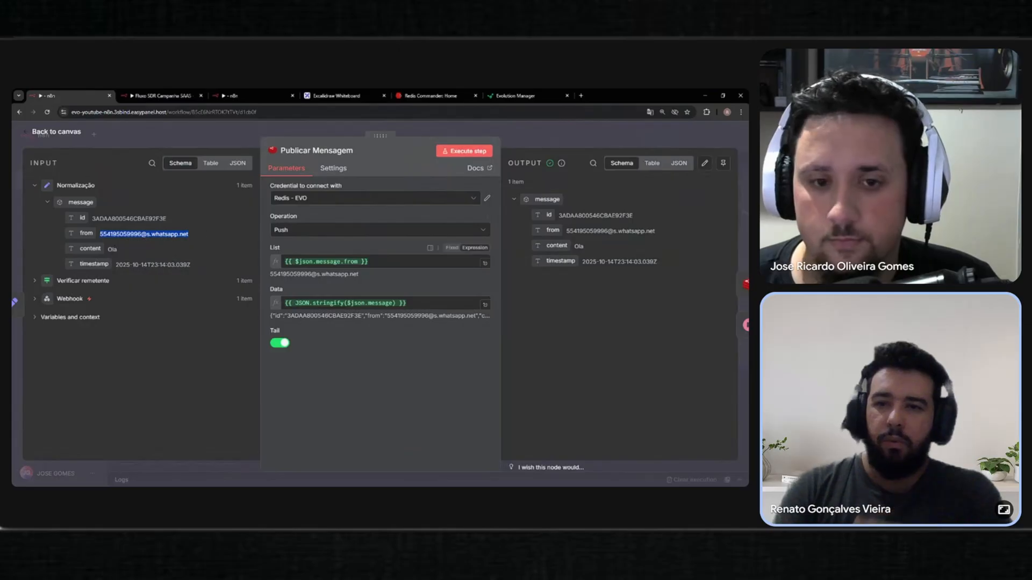
left_click_drag(270, 274, 358, 275)
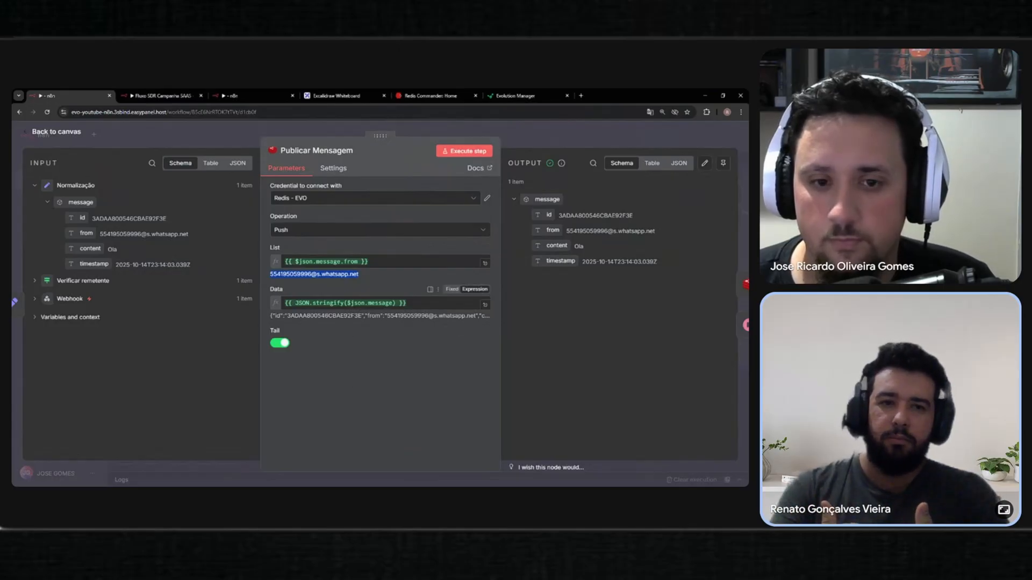
Examine the JSON message produced by Publicar Mensagem's Data expression, from the id to the timestamp
left_click(350, 303)
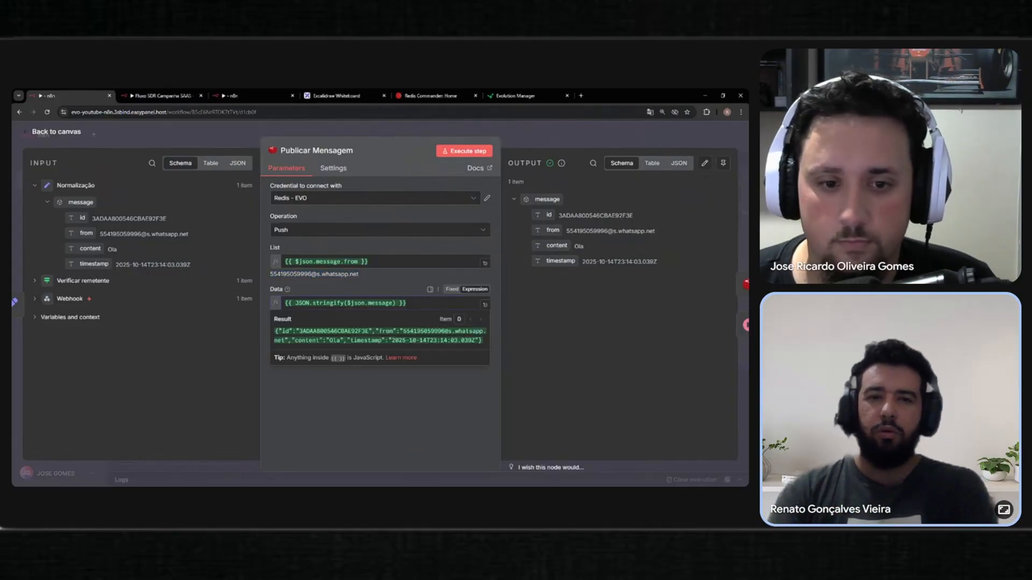
left_click_drag(275, 331, 327, 331)
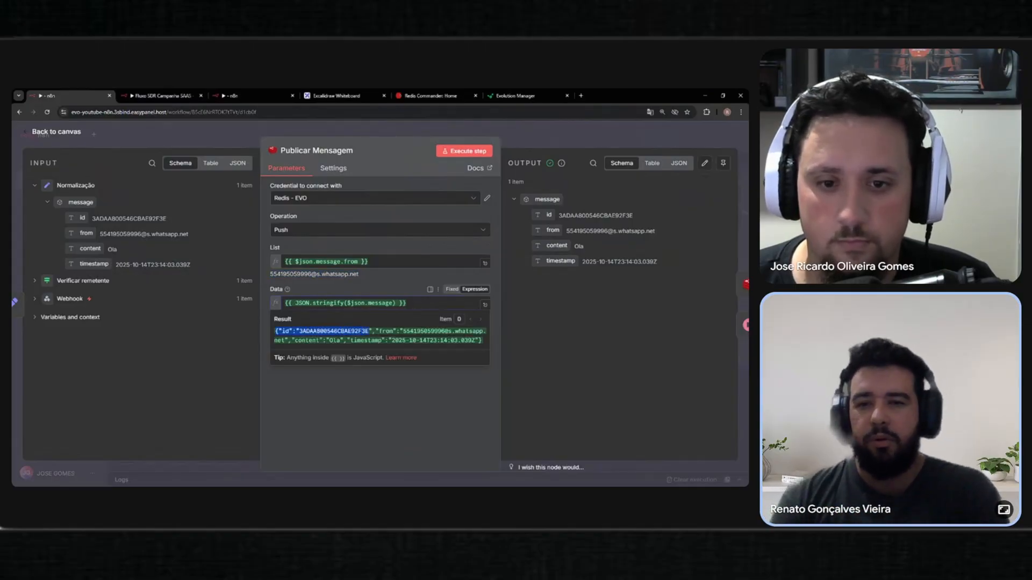
left_click(370, 332)
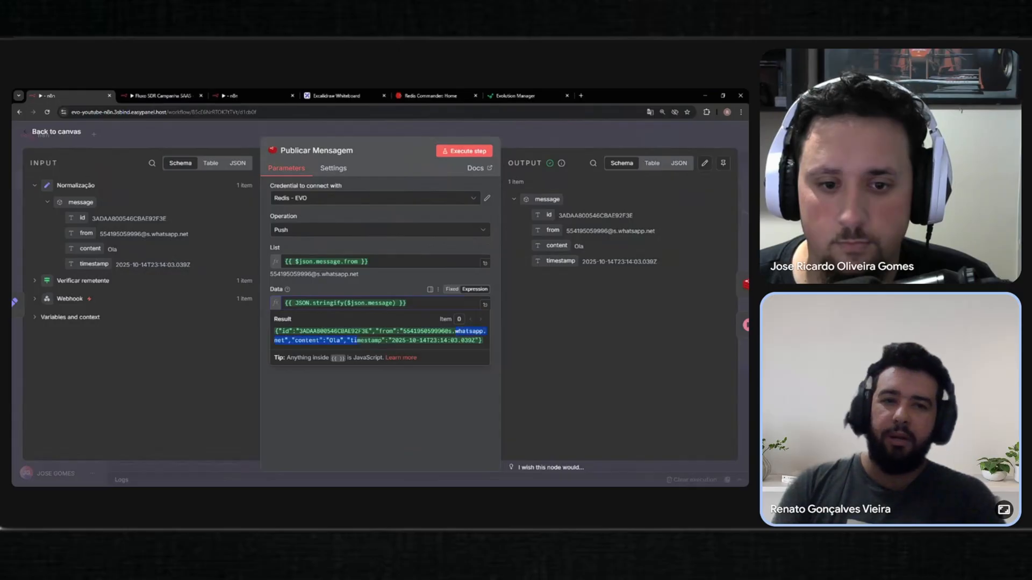
left_click_drag(356, 341, 276, 332)
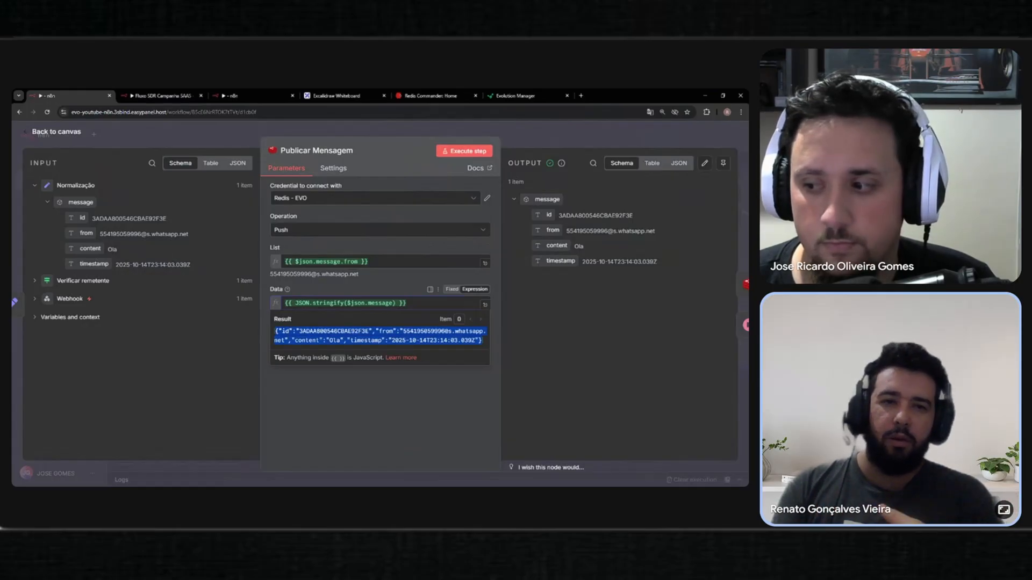
left_click(251, 133)
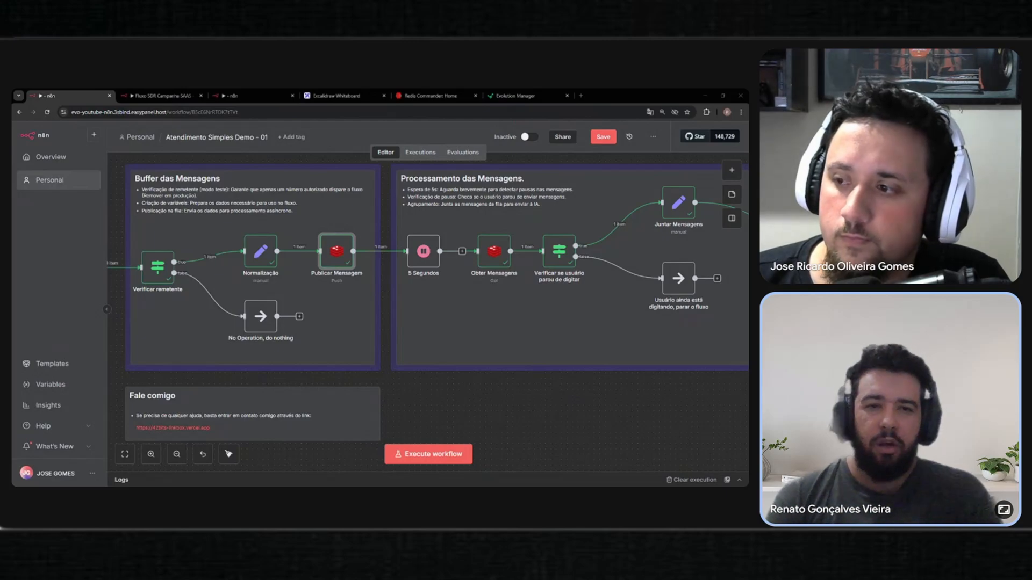
Review the Obter Mensagens node's Redis Get settings and the message ID condition in Verificar se usuário parou de digitar
double_click(497, 255)
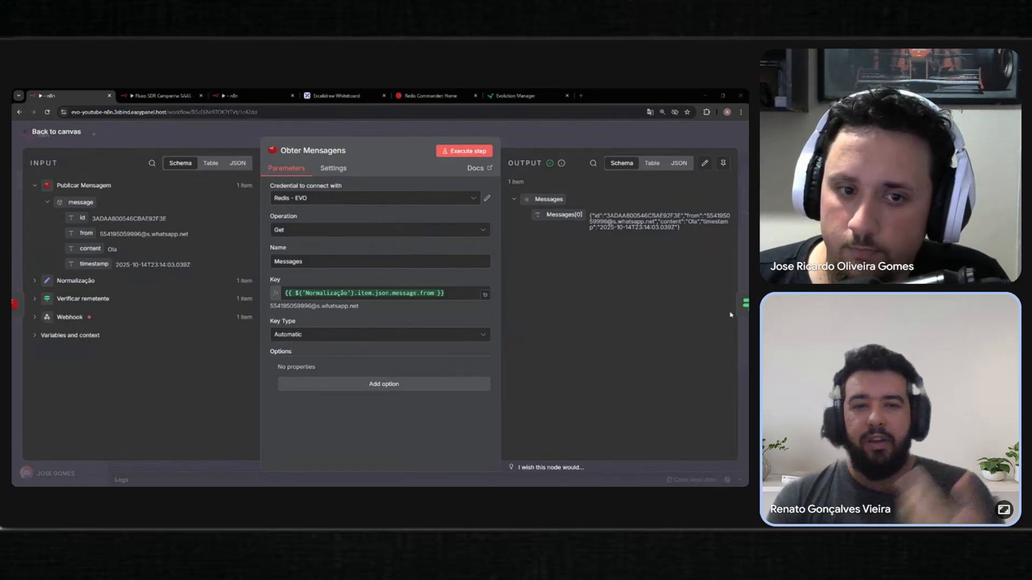
key("Escape")
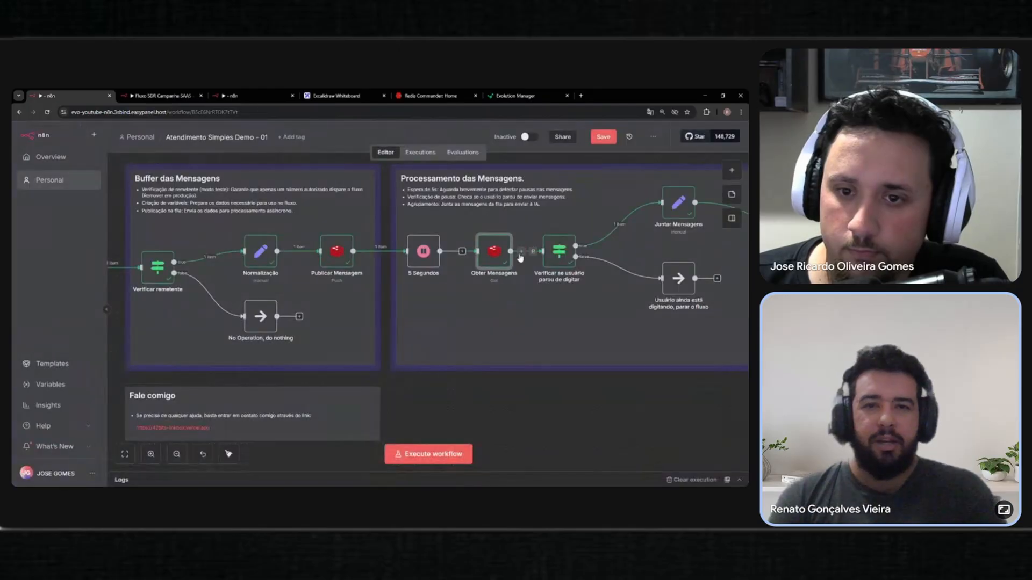
double_click(550, 255)
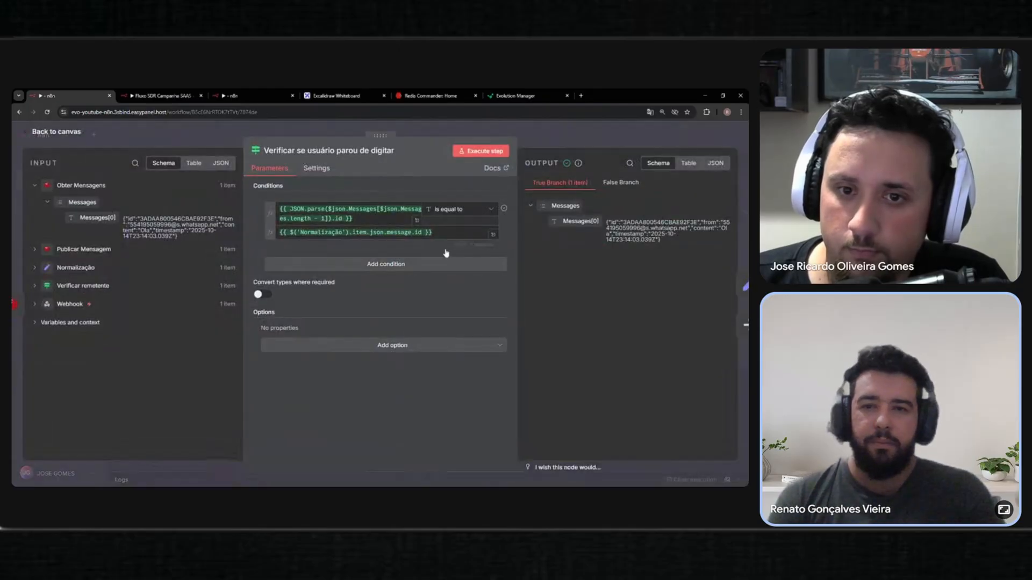
left_click(371, 218)
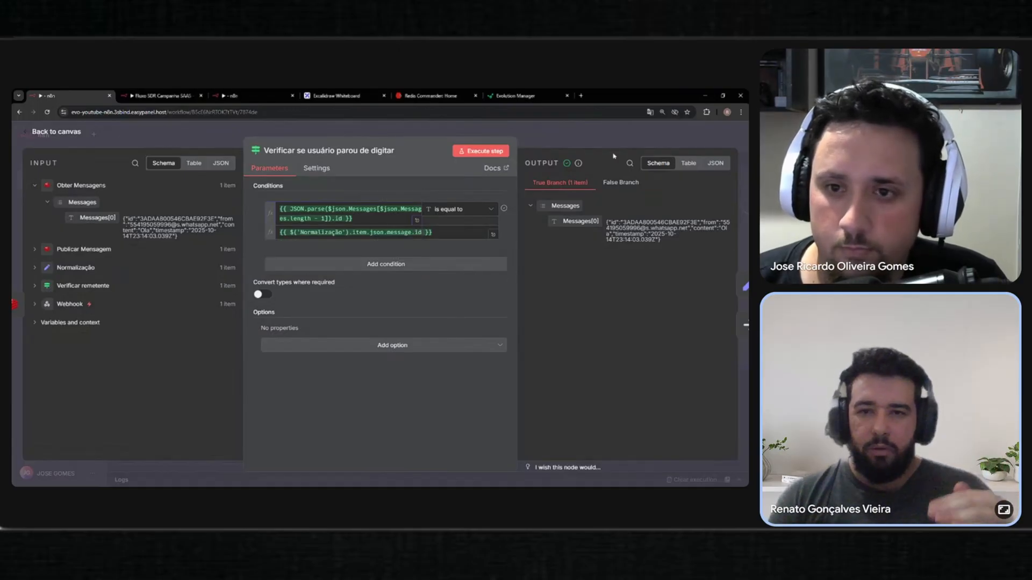
left_click(582, 133)
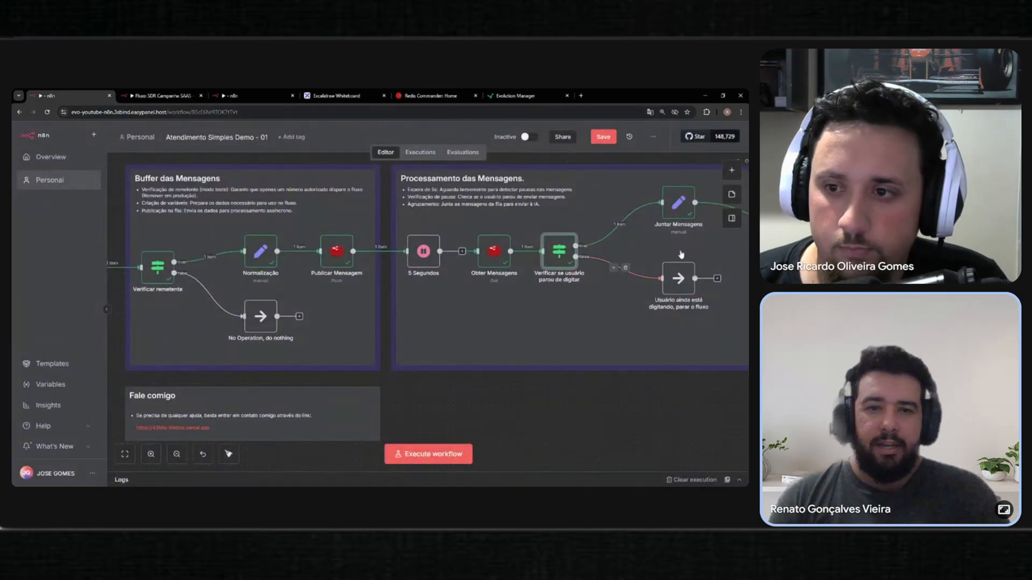
Examine the Juntar Mensagens node's Messages expression and the joined text it produces
mouse_move(683, 203)
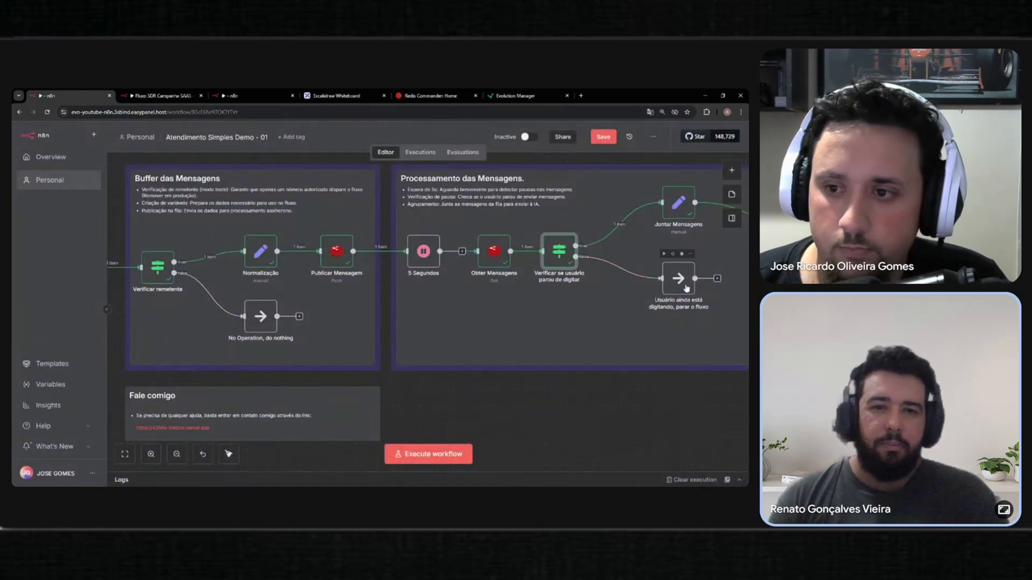
double_click(678, 203)
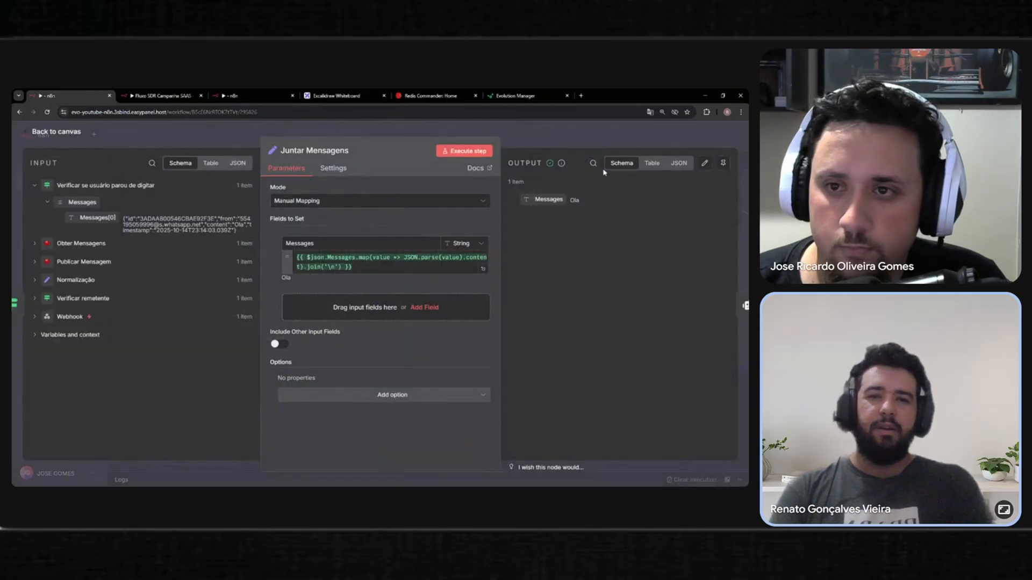
left_click(615, 143)
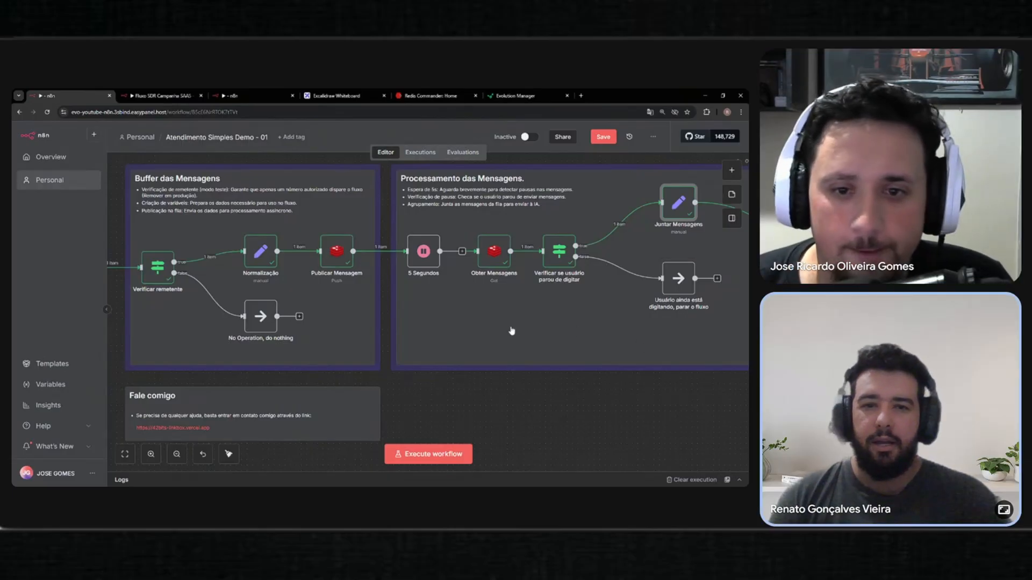
double_click(679, 203)
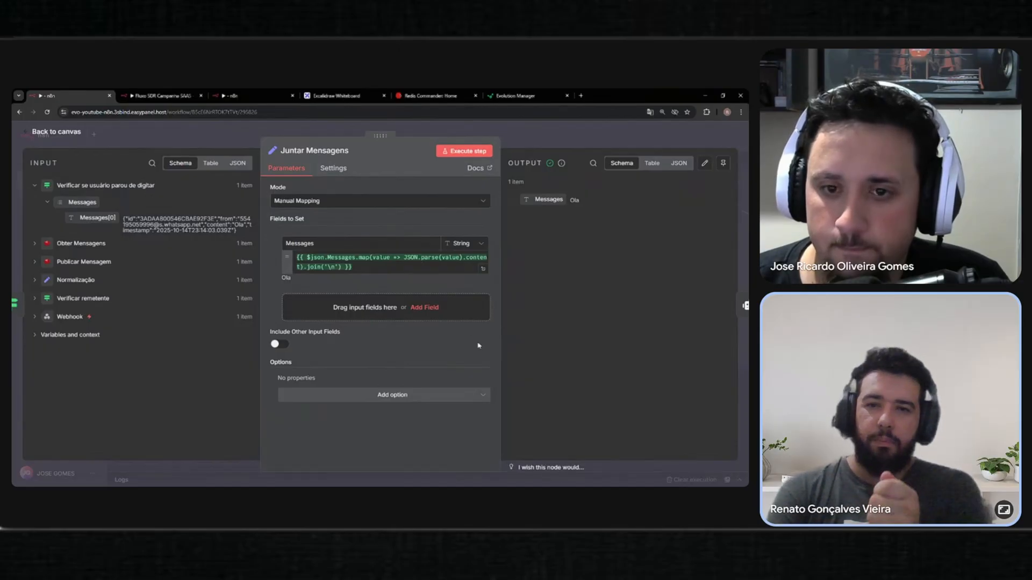
left_click(354, 267)
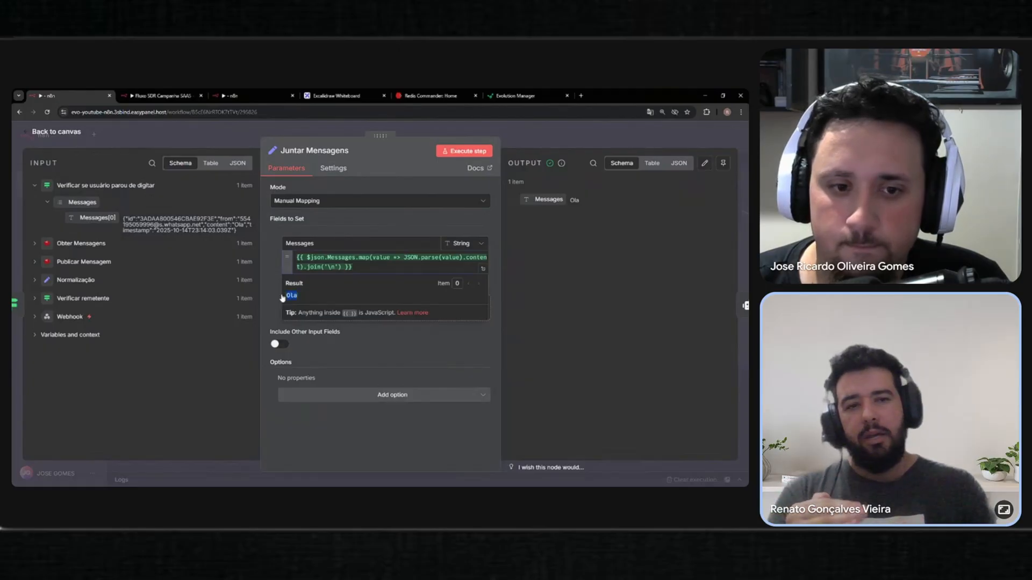
left_click(370, 134)
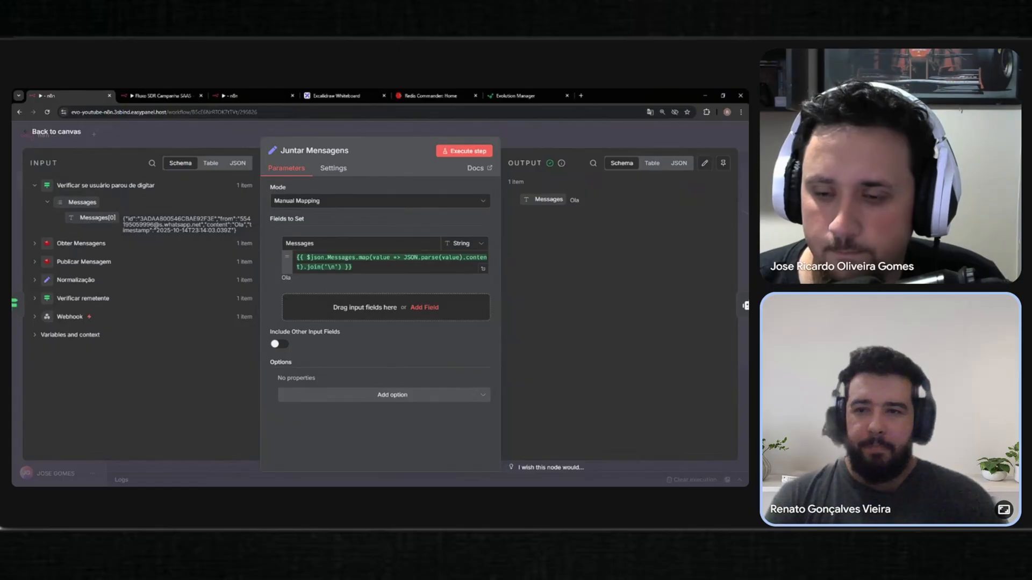
key("Escape")
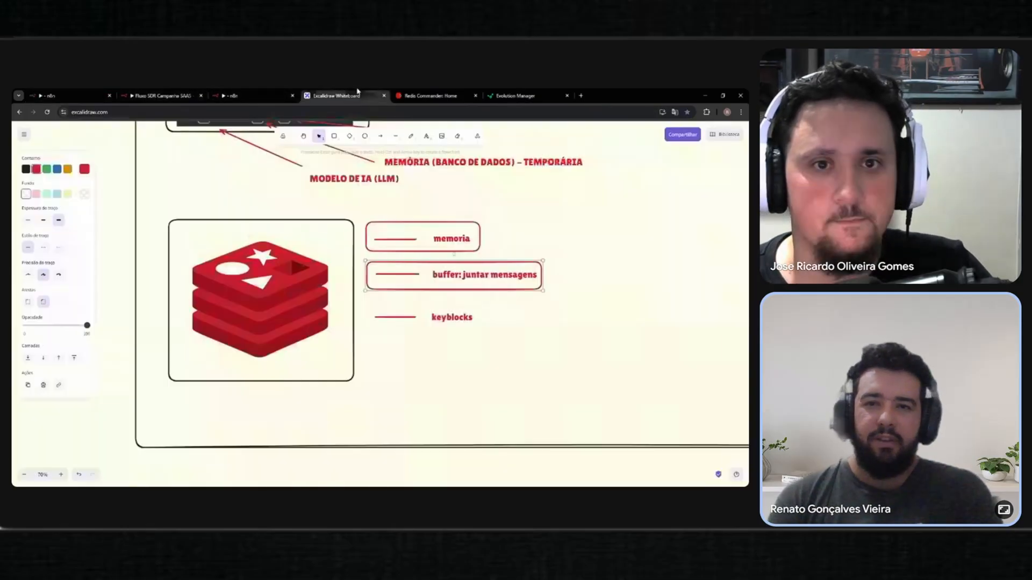
Paste the screenshot of the message buffer and processing nodes onto the Excalidraw whiteboard and position it beside the Redis use list
left_click(336, 96)
scroll(349, 334, "down", 5)
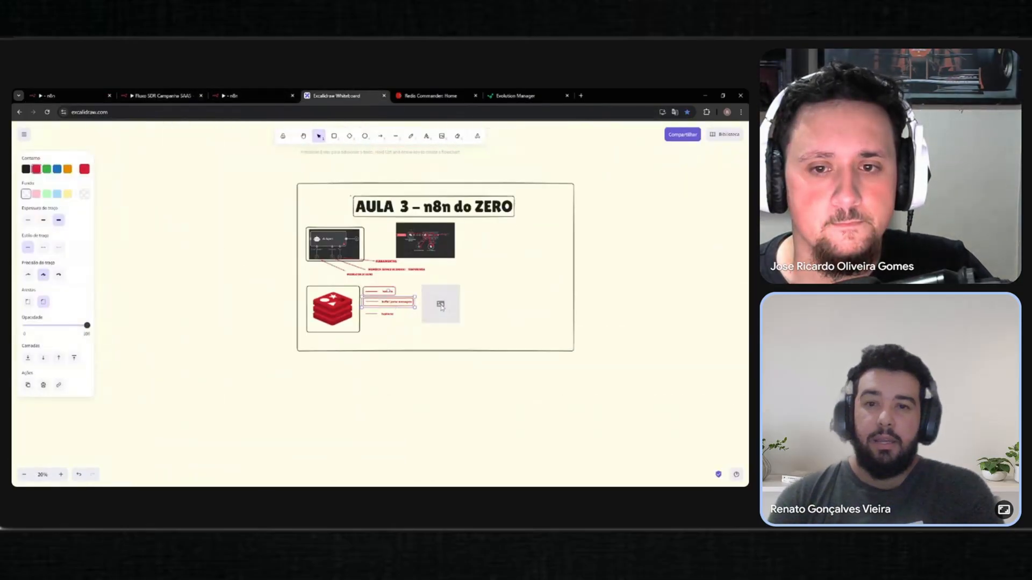
left_click(449, 306)
left_click_drag(449, 305, 495, 292)
scroll(486, 293, "up", 5)
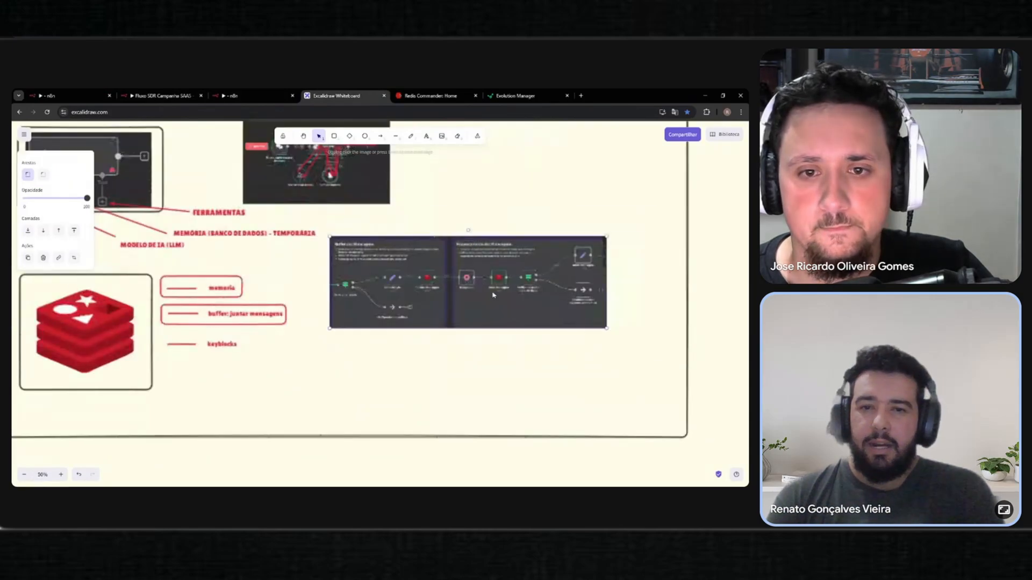
scroll(460, 293, "up", 3)
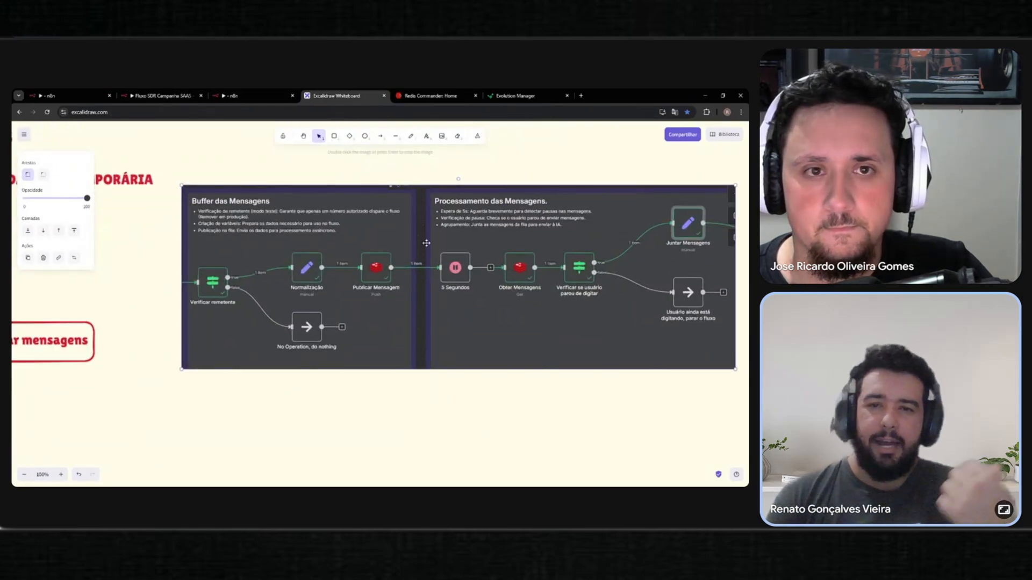
Return to the Atendimento Simples Demo - 01 workflow in n8n and examine the Delete Buffer node's Delete operation and key expression
left_click(163, 95)
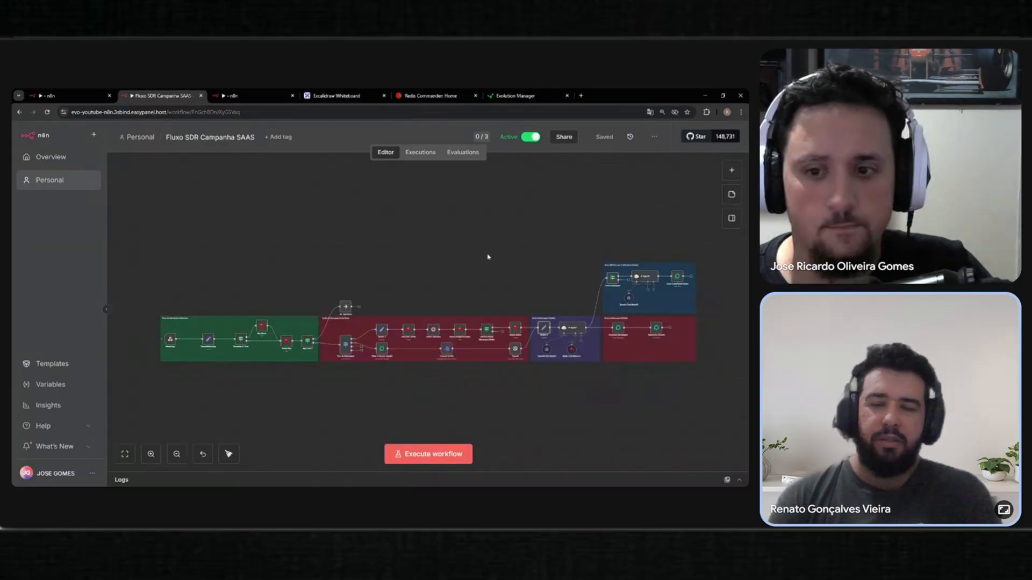
left_click(84, 93)
scroll(543, 292, "down", 3)
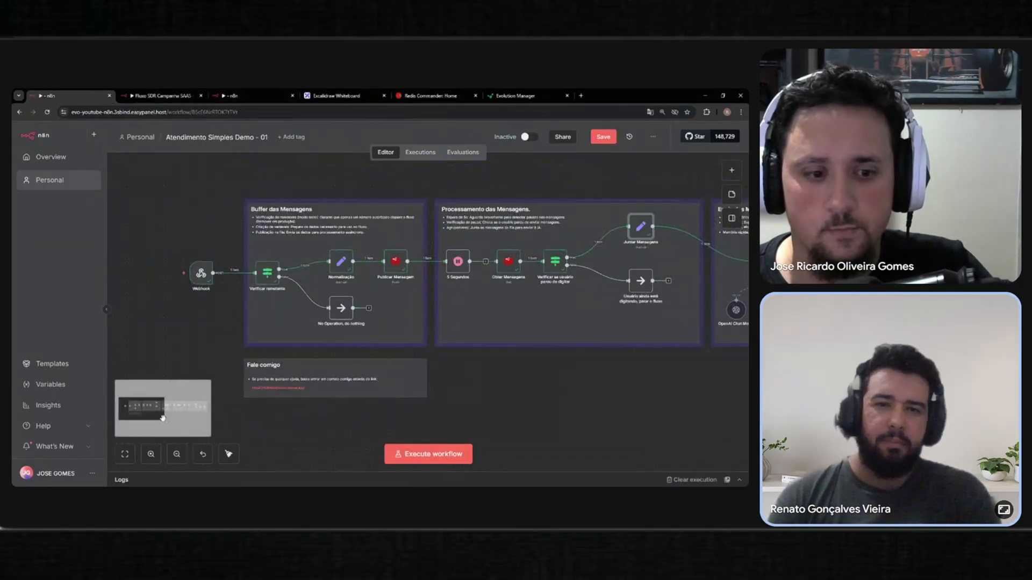
scroll(172, 412, "up", 5)
left_click_drag(172, 413, 168, 412)
left_click(457, 198)
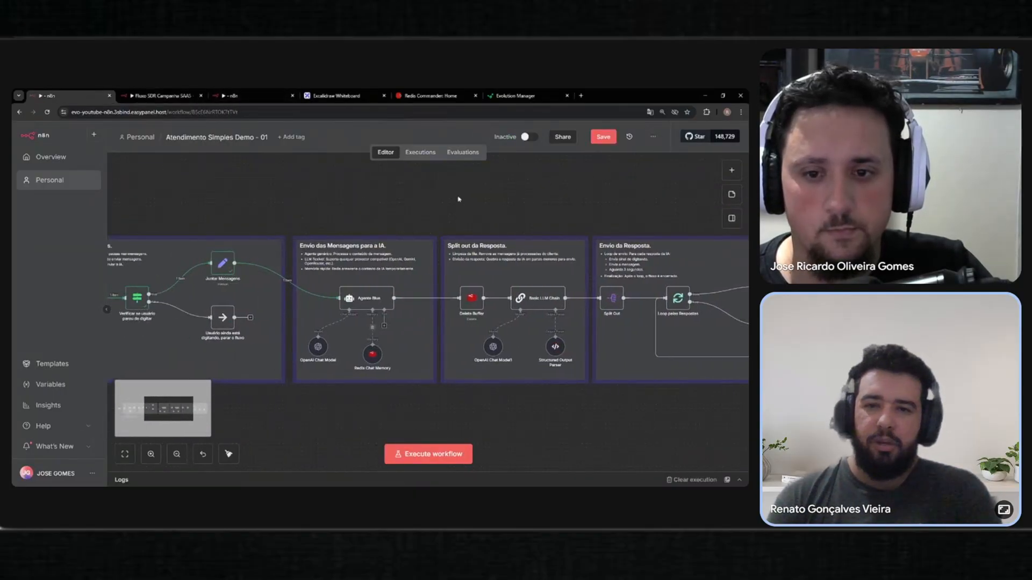
scroll(471, 302, "up", 3)
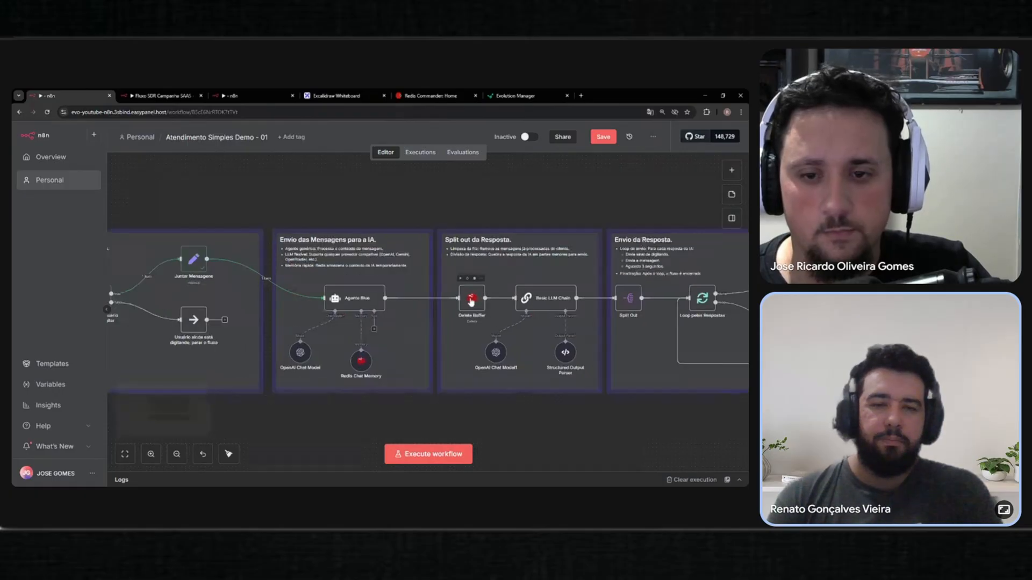
double_click(472, 302)
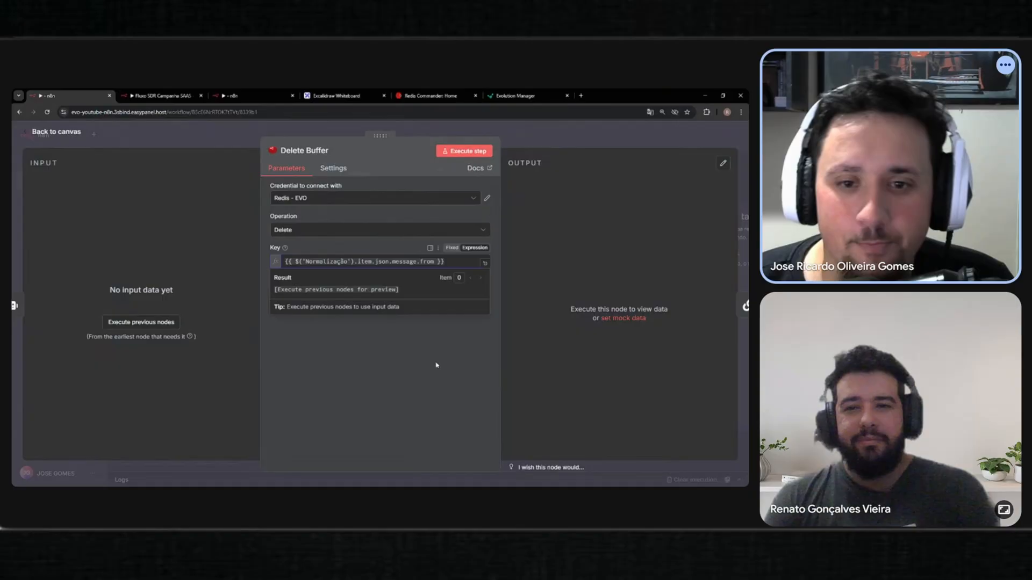
left_click(436, 361)
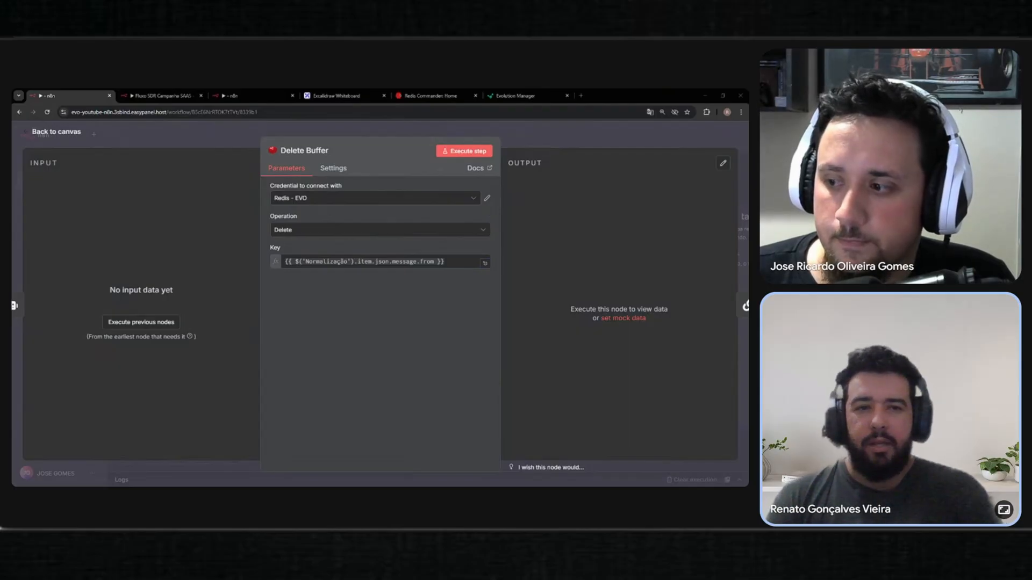
key("Escape")
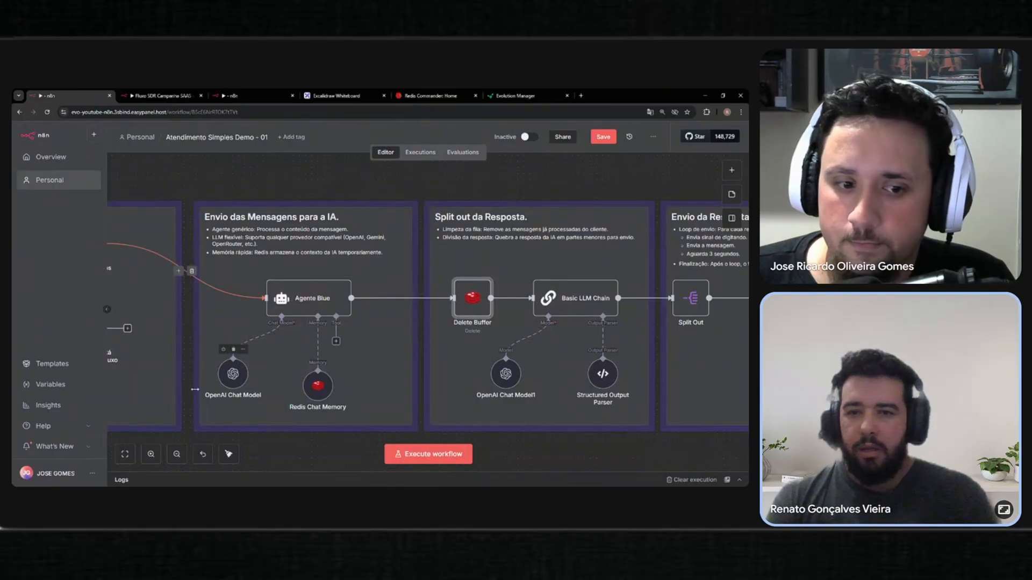
Examine the Redis Chat Memory node's session settings, highlighting the _memory suffix in its key, and return to the full workflow view
left_click(124, 455)
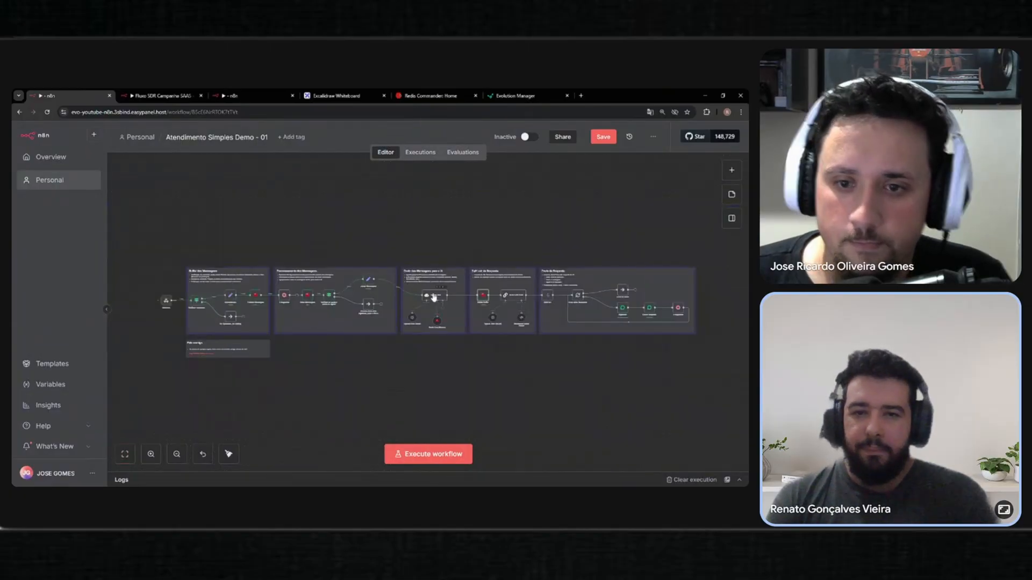
scroll(425, 326, "up", 2)
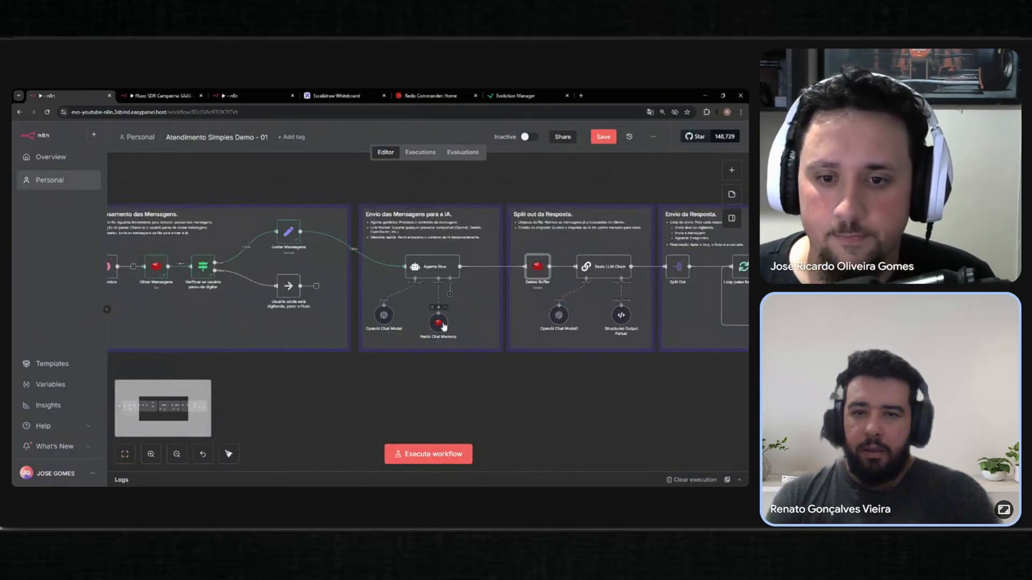
double_click(442, 324)
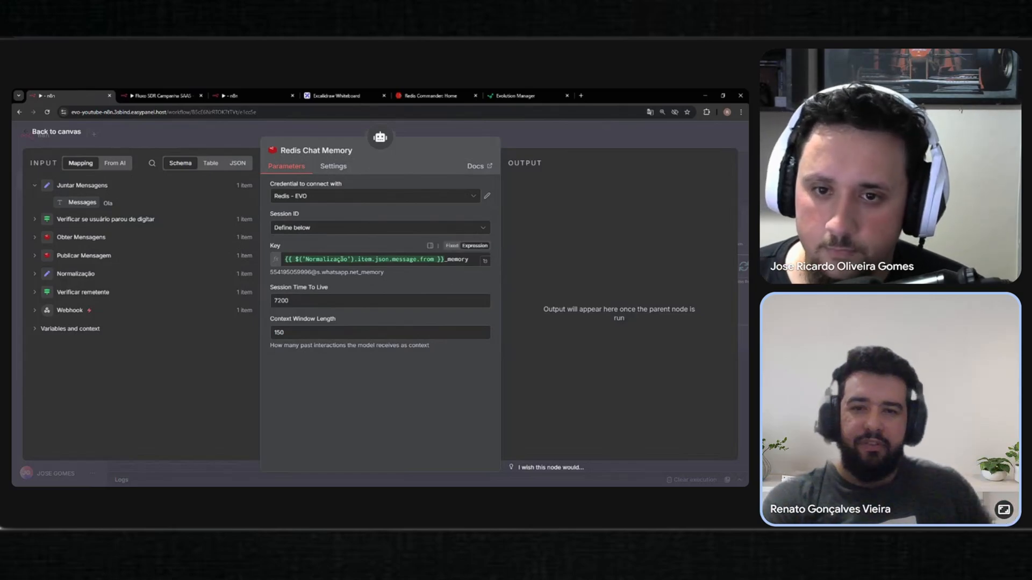
left_click_drag(445, 259, 469, 260)
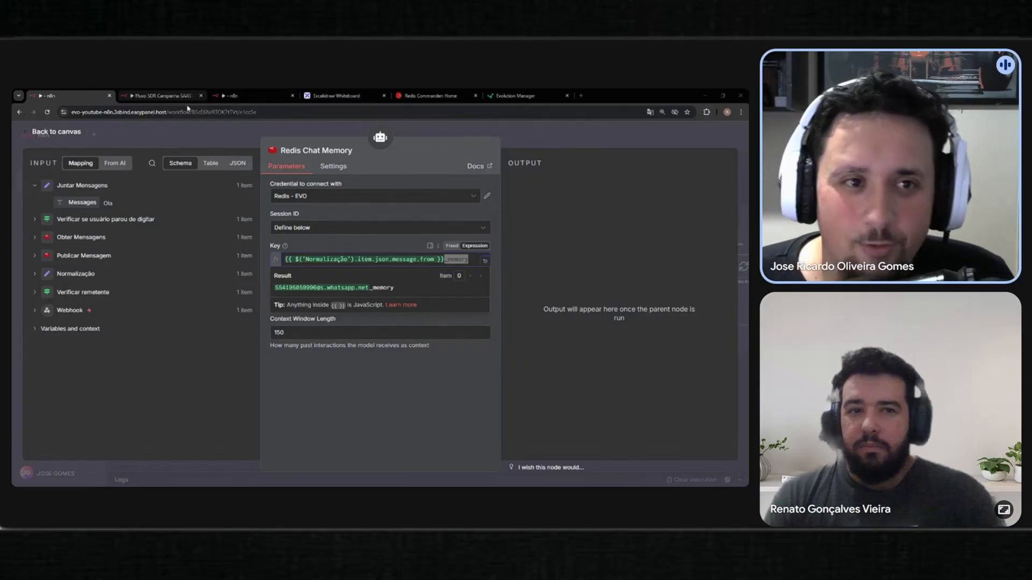
left_click(195, 139)
left_click(126, 454)
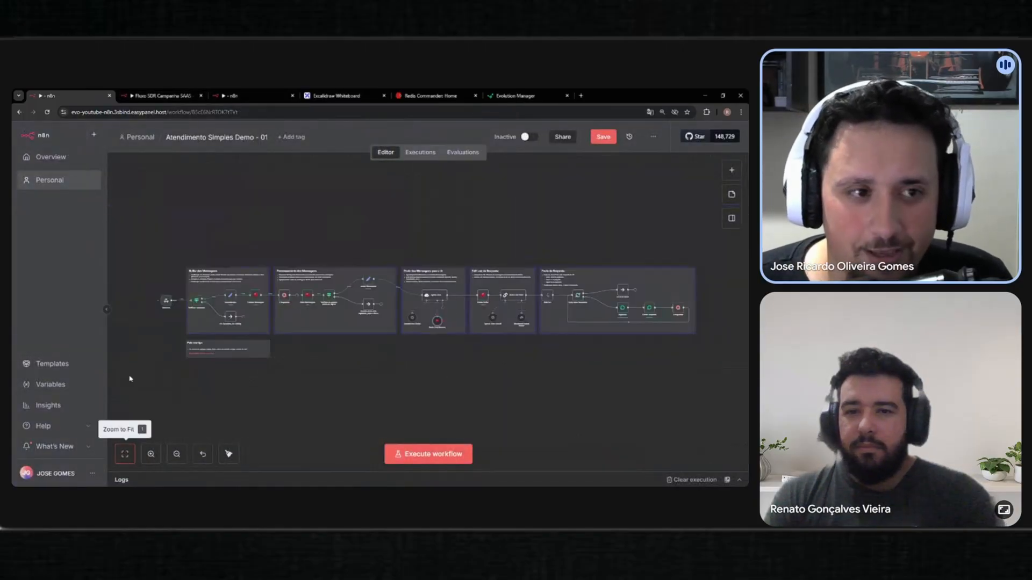
left_click(106, 310)
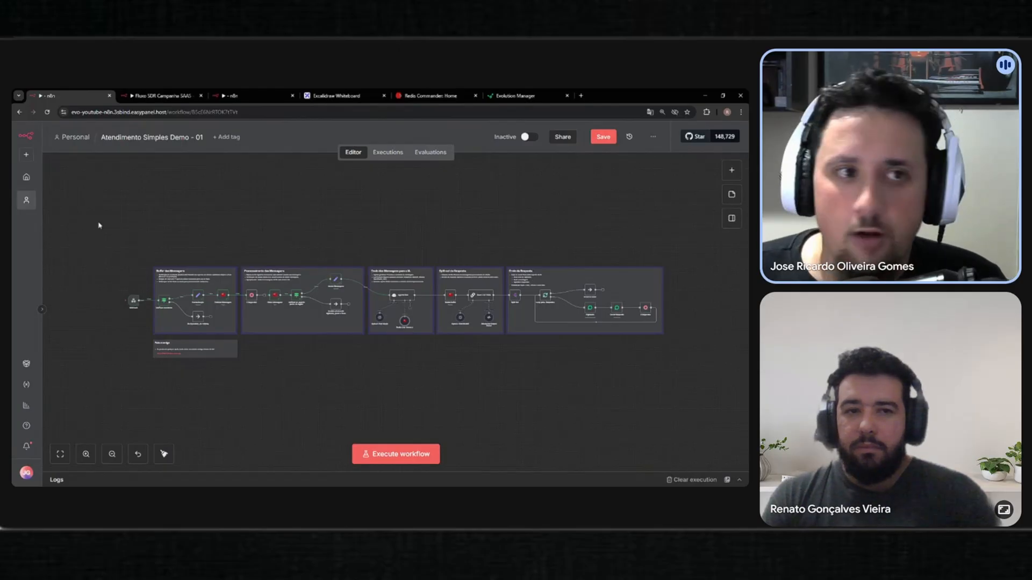
Review the text message buffer in the Fluxo SDR Campanha SAAS workflow, highlighting the nodes from Dados 2 to Delete Buffer
left_click(159, 96)
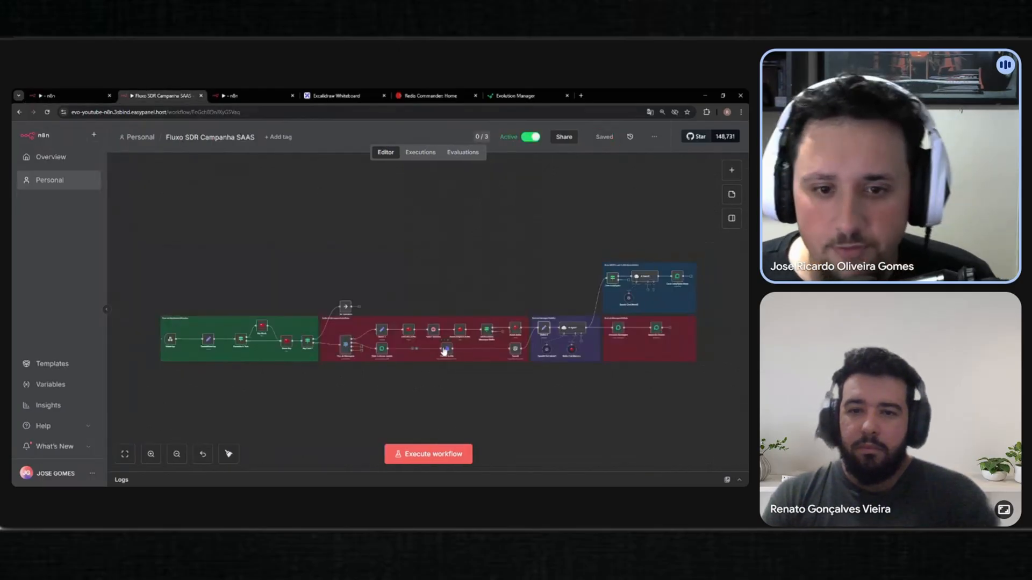
scroll(459, 348, "up", 5)
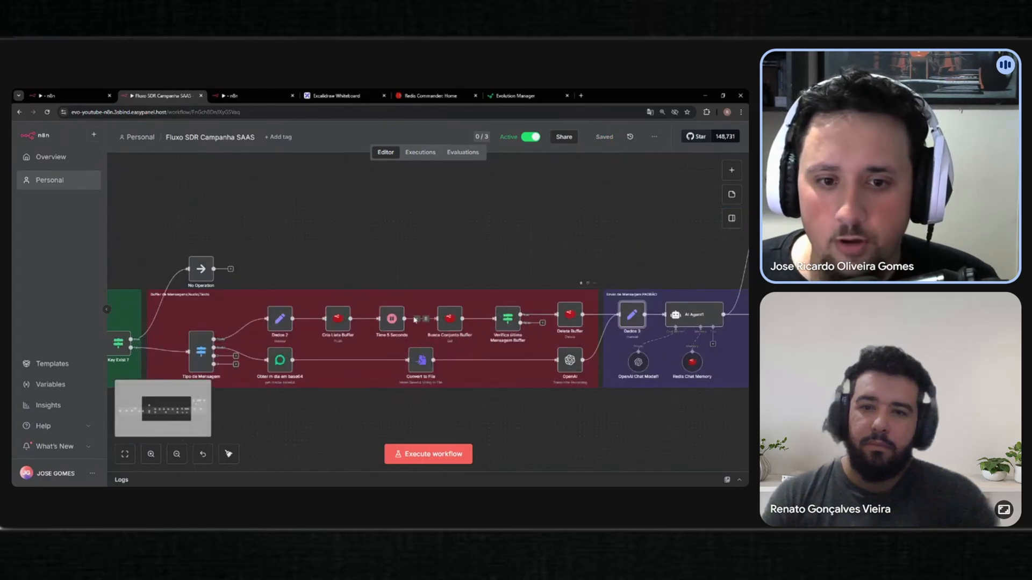
scroll(442, 353, "down", 1)
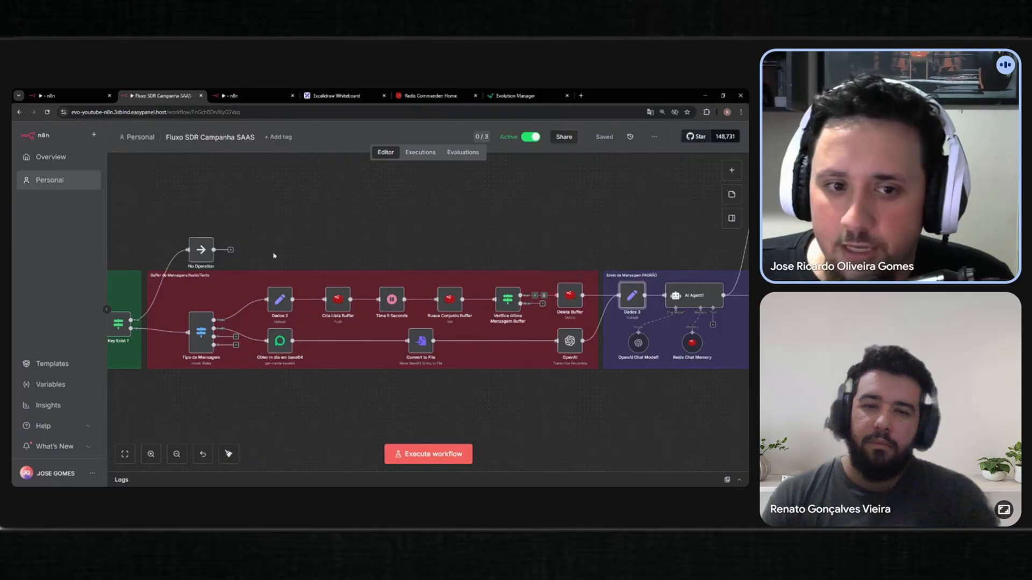
left_click_drag(262, 251, 587, 327)
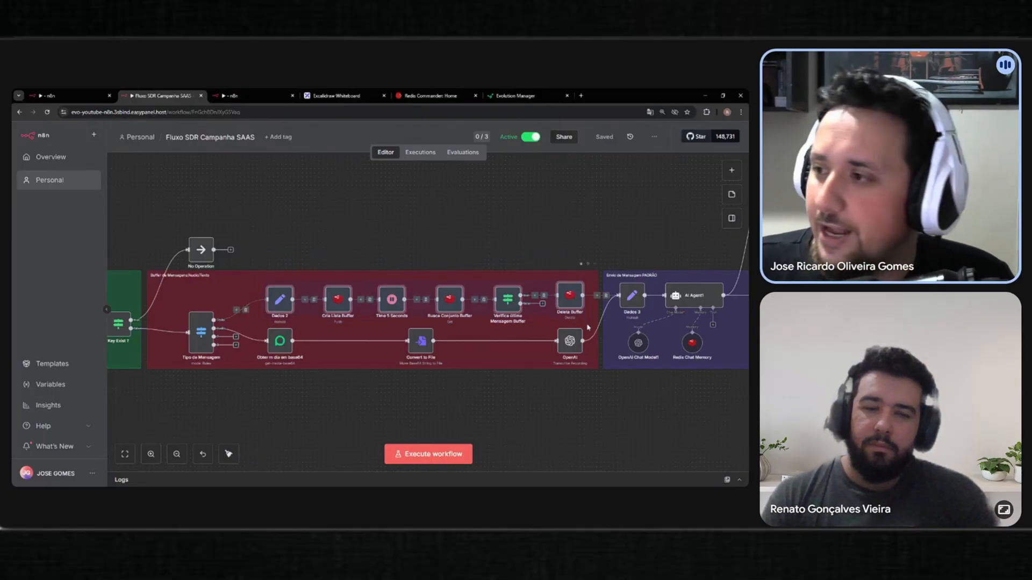
left_click(565, 245)
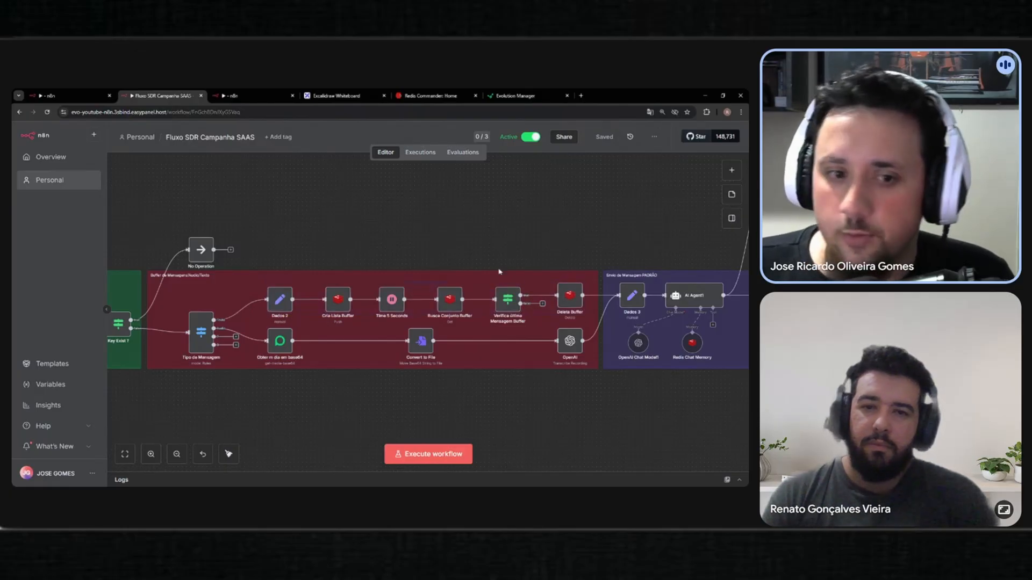
Highlight the matching buffer and message processing nodes in the Atendimento Simples Demo - 01 workflow
left_click(88, 91)
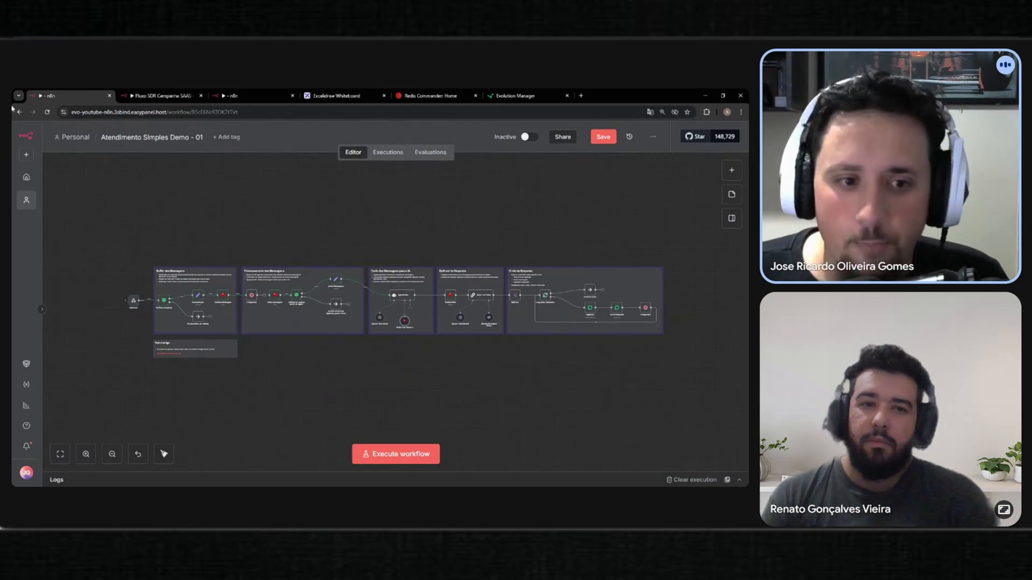
left_click_drag(168, 212, 360, 316)
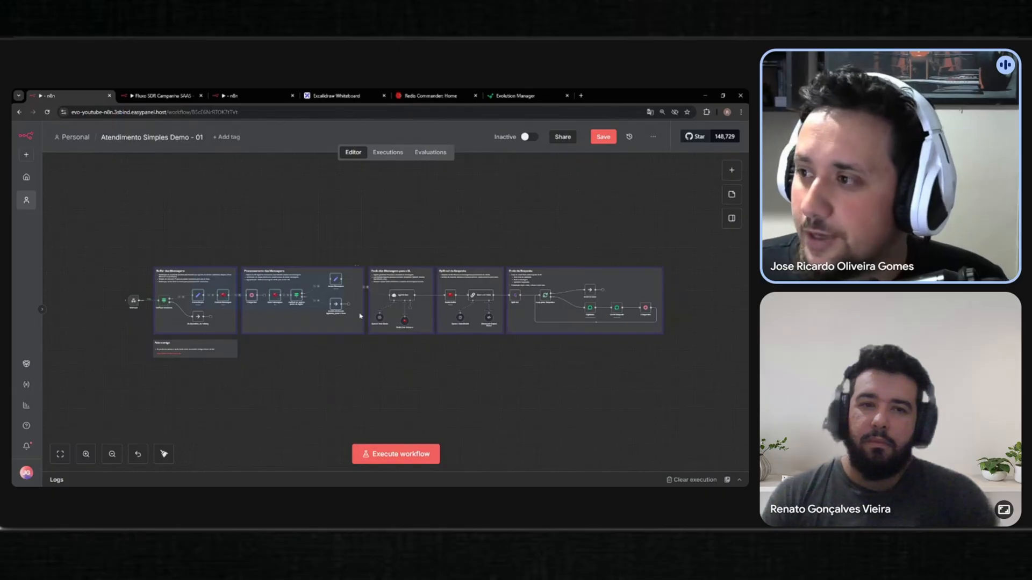
left_click(299, 243)
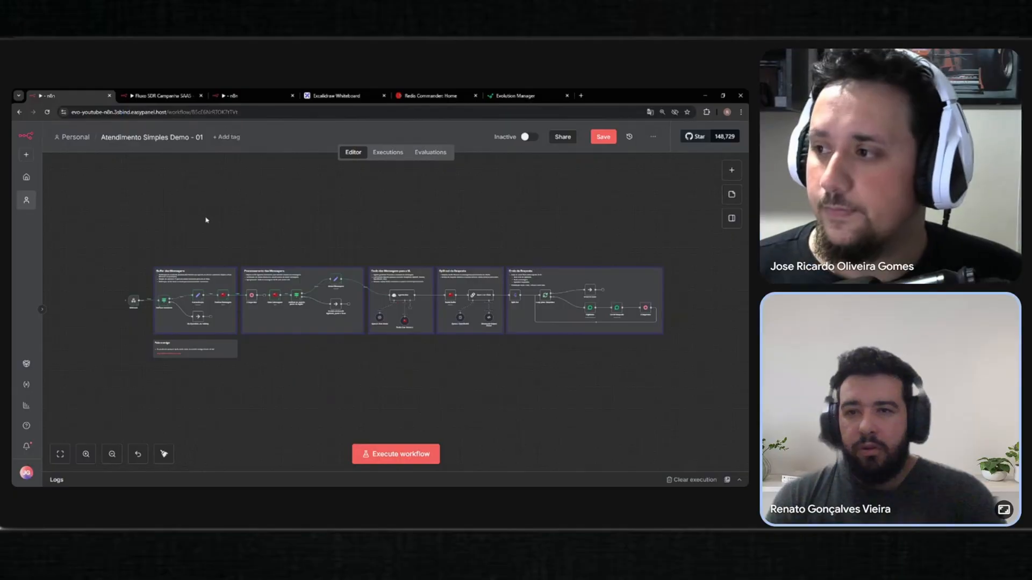
Compare the SDR workflow's buffer section with the demo workflow's typing check, Juntar Mensagens and Delete Buffer nodes
left_click(175, 96)
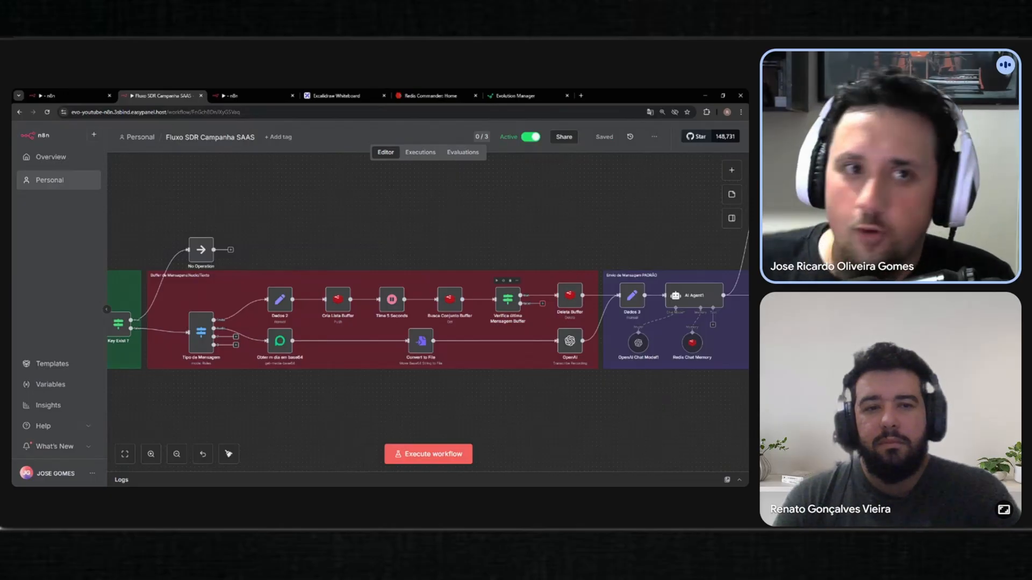
left_click(91, 95)
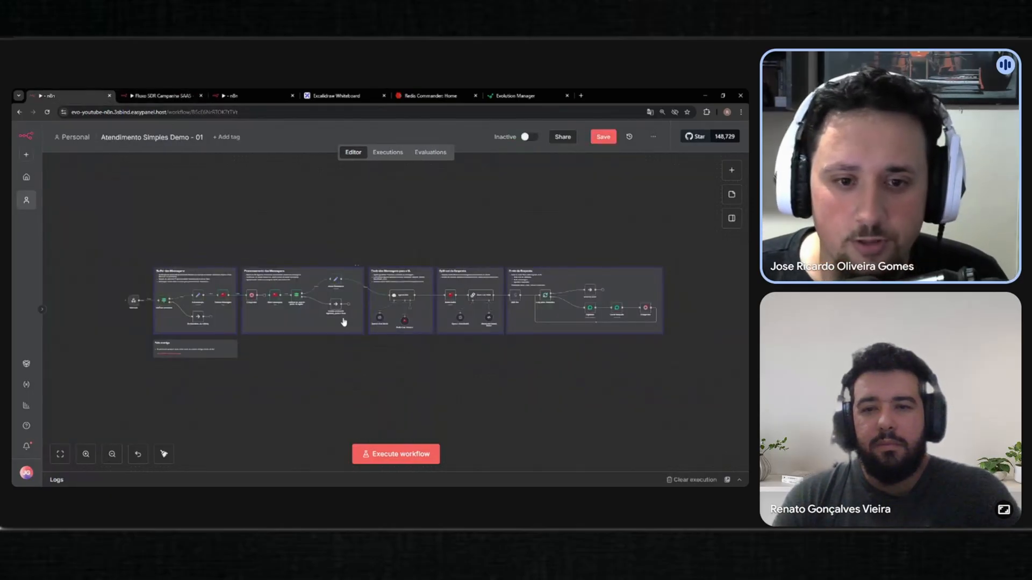
scroll(344, 321, "up", 5)
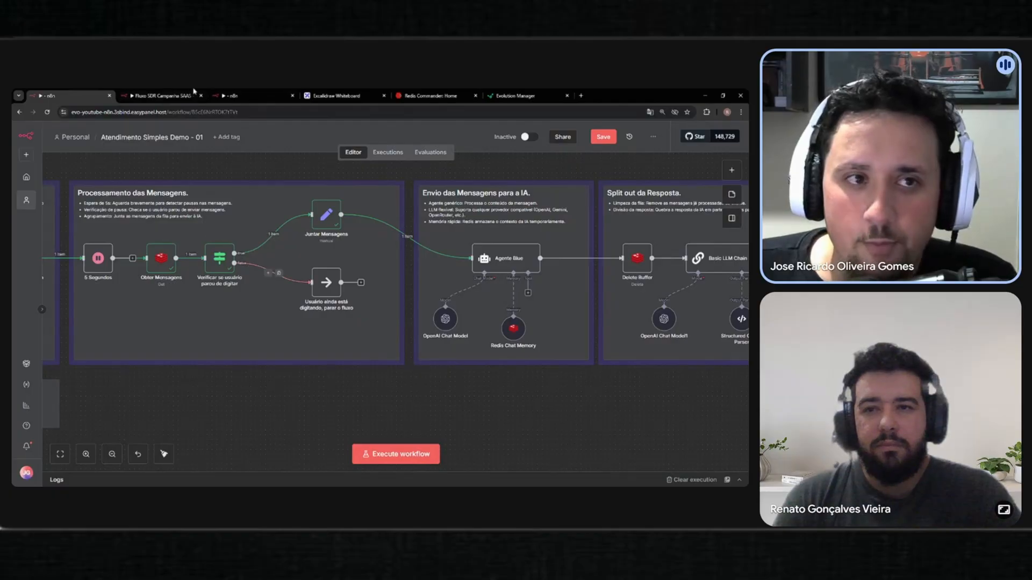
left_click(172, 96)
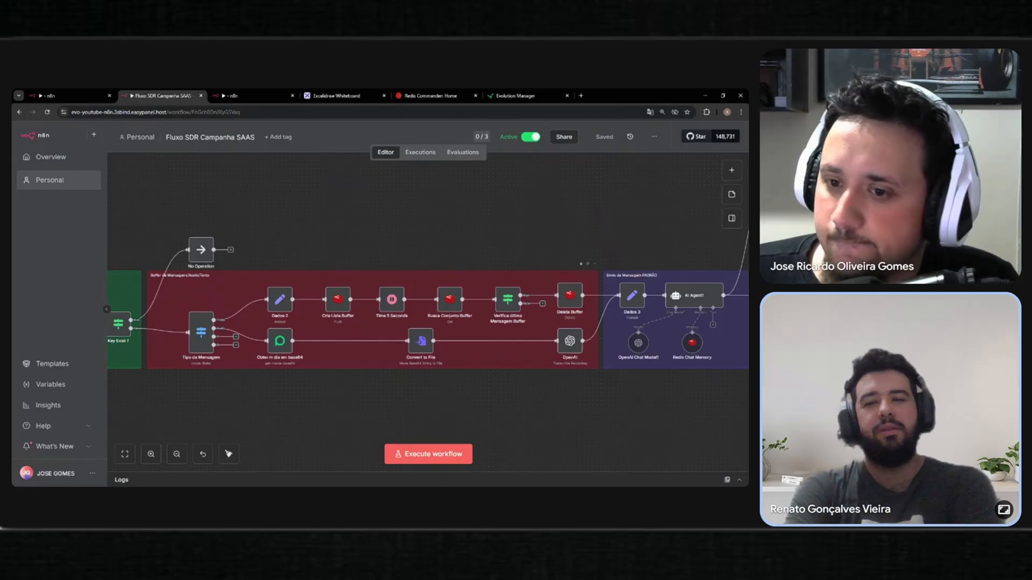
left_click(56, 93)
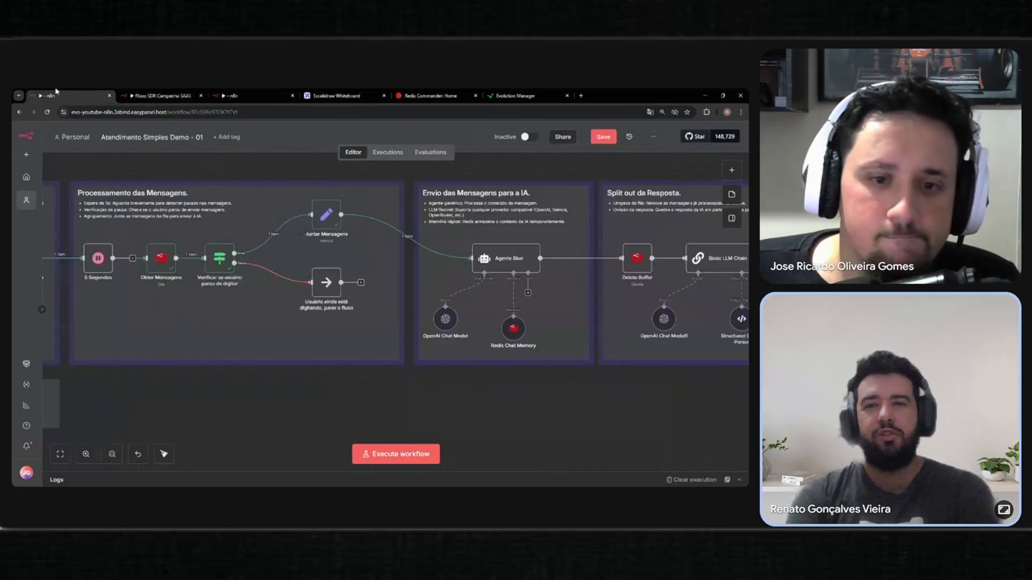
left_click(58, 455)
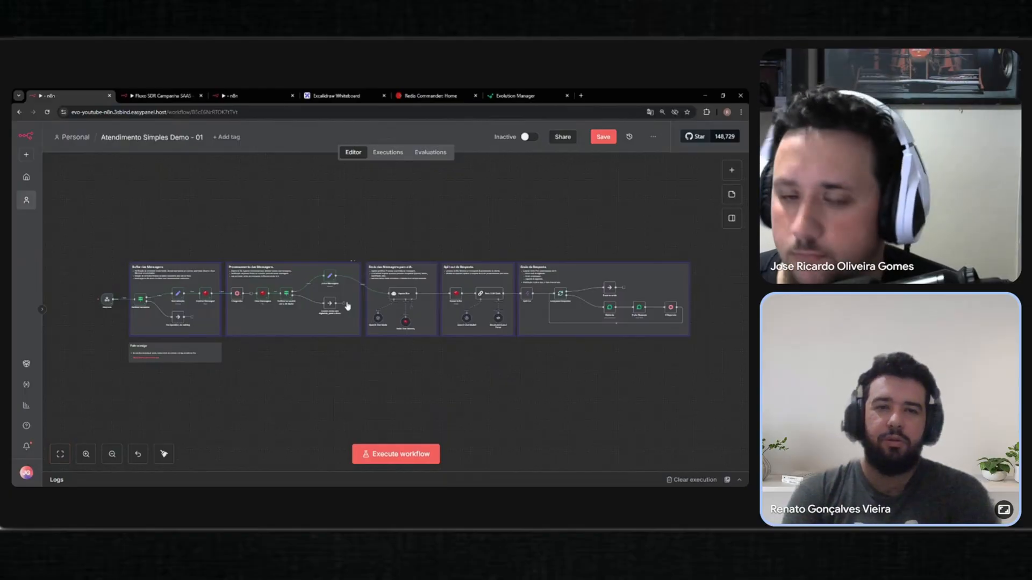
Go back to the Excalidraw whiteboard, remove the pasted workflow screenshot and show the Redis use list with memoria, buffer and keyblocks
left_click(154, 91)
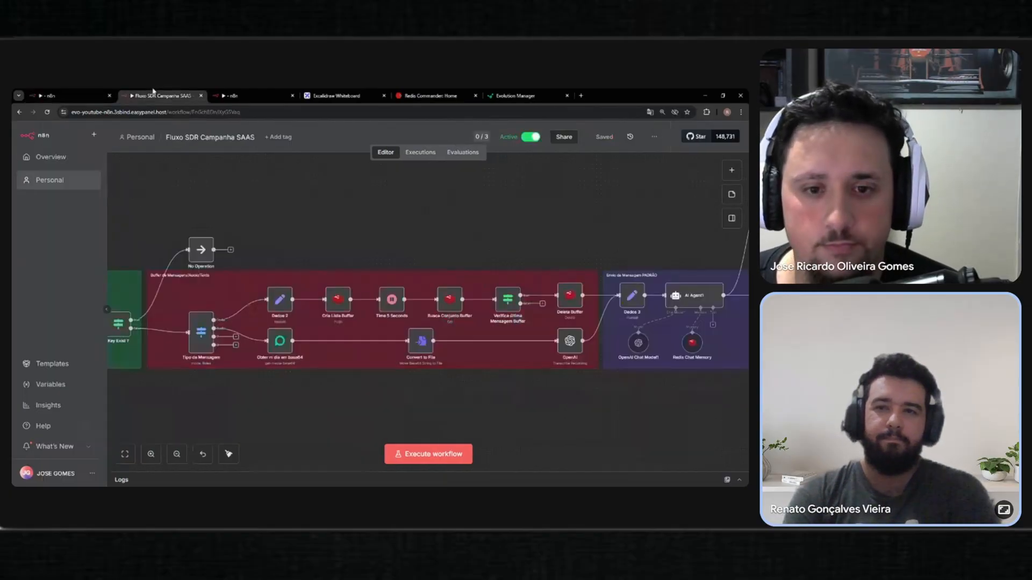
left_click(262, 92)
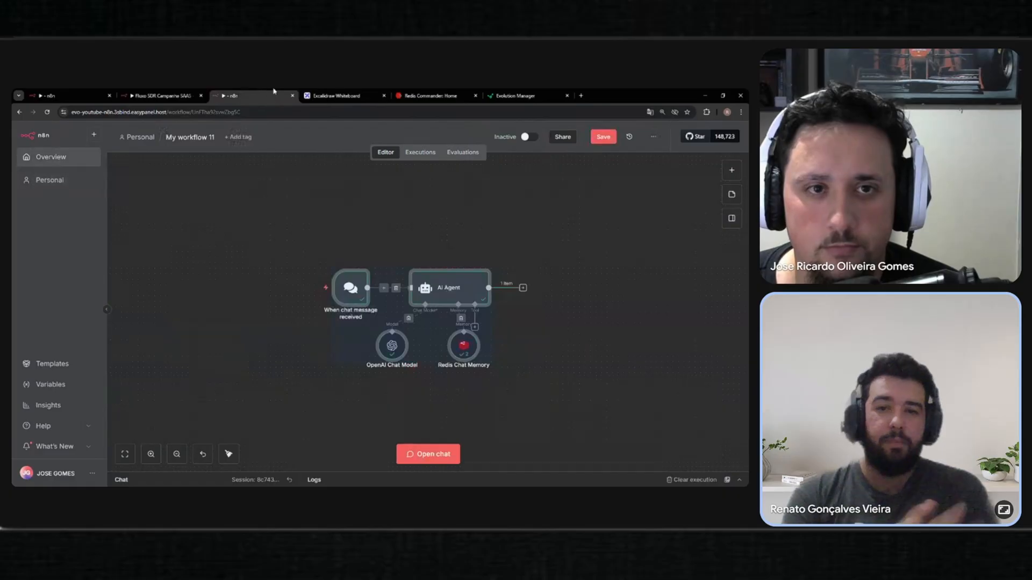
left_click(338, 94)
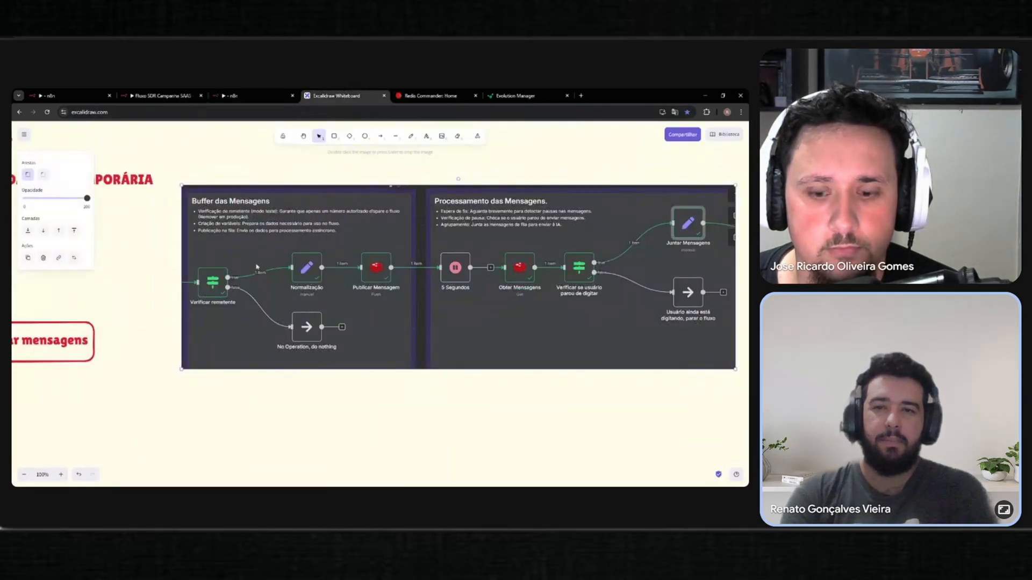
left_click(303, 136)
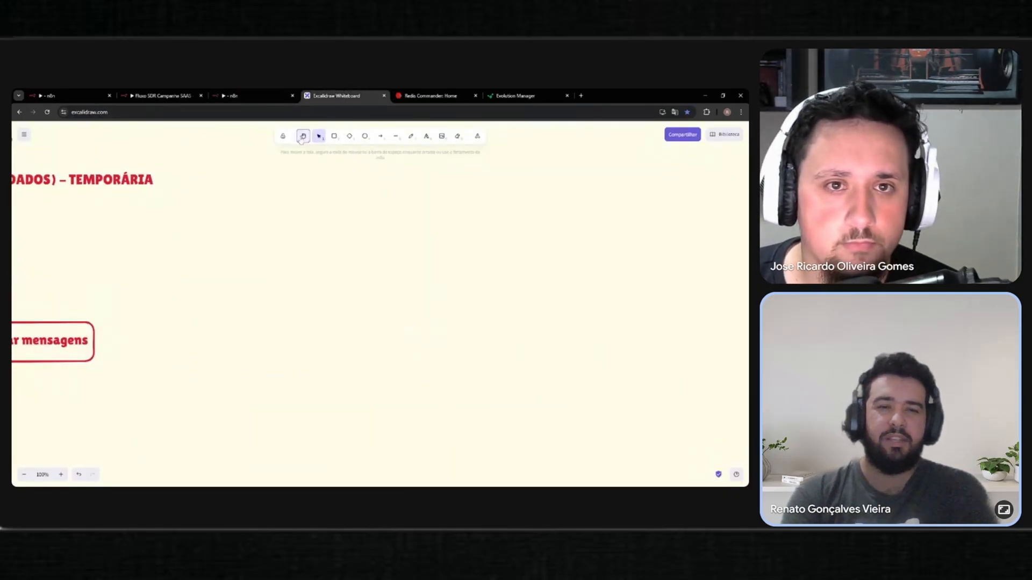
left_click_drag(287, 330, 508, 312)
left_click_drag(325, 369, 426, 337)
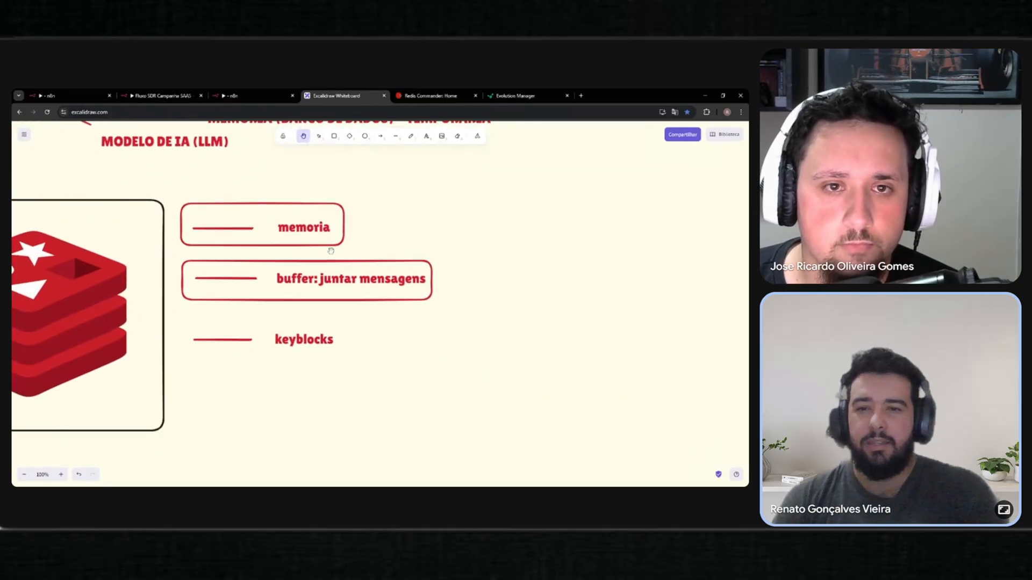
Frame the keyblocks item with a red rectangle and add a separate box labelled "intervenção humana" beside the list
left_click(334, 136)
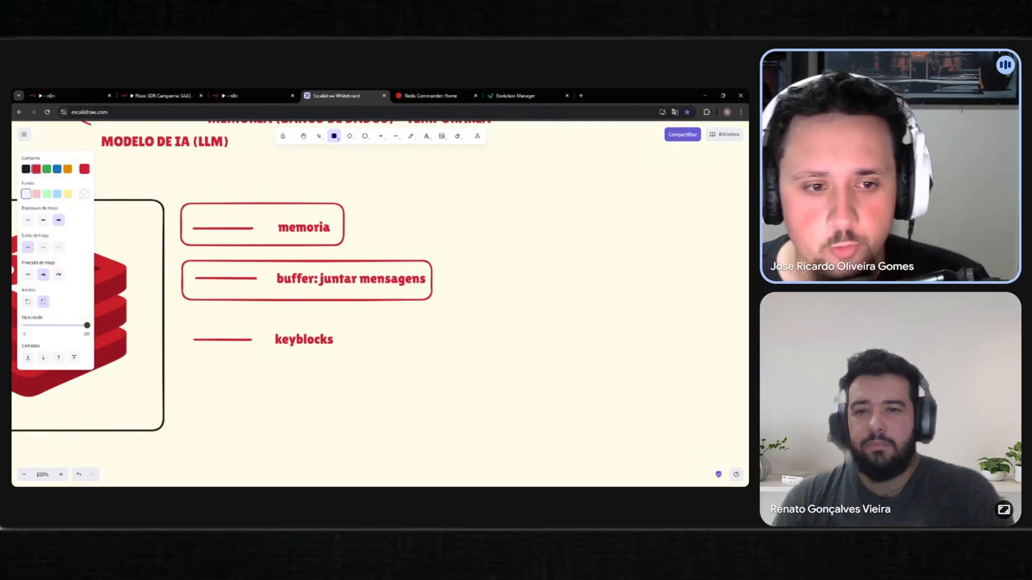
left_click_drag(185, 317, 434, 360)
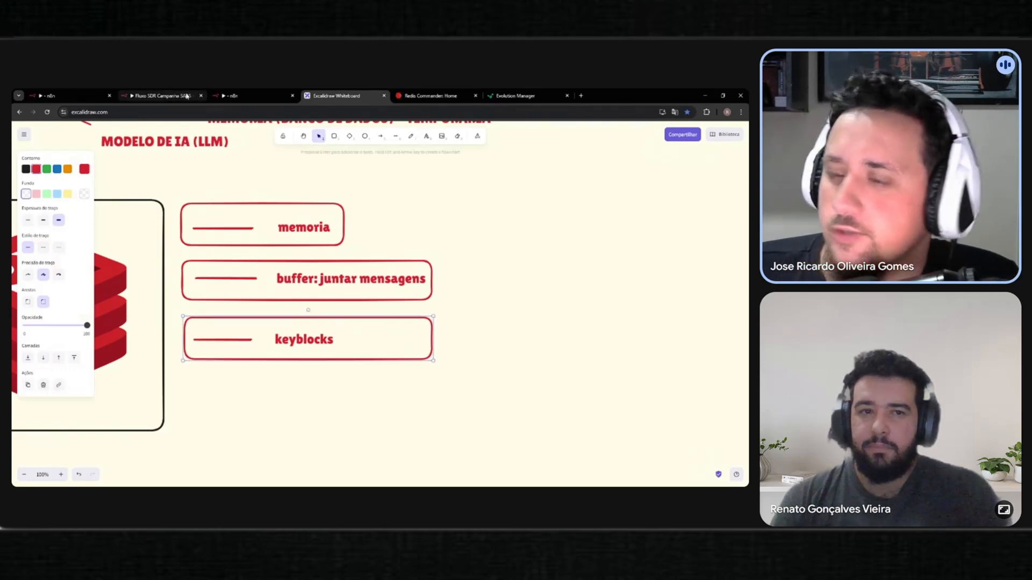
left_click(334, 136)
left_click_drag(494, 202, 577, 244)
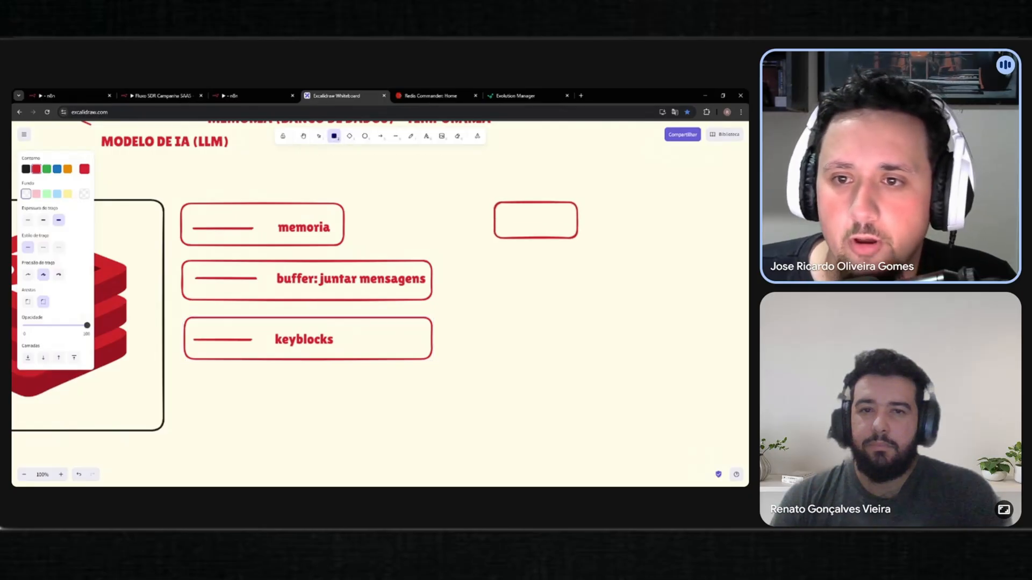
double_click(533, 226)
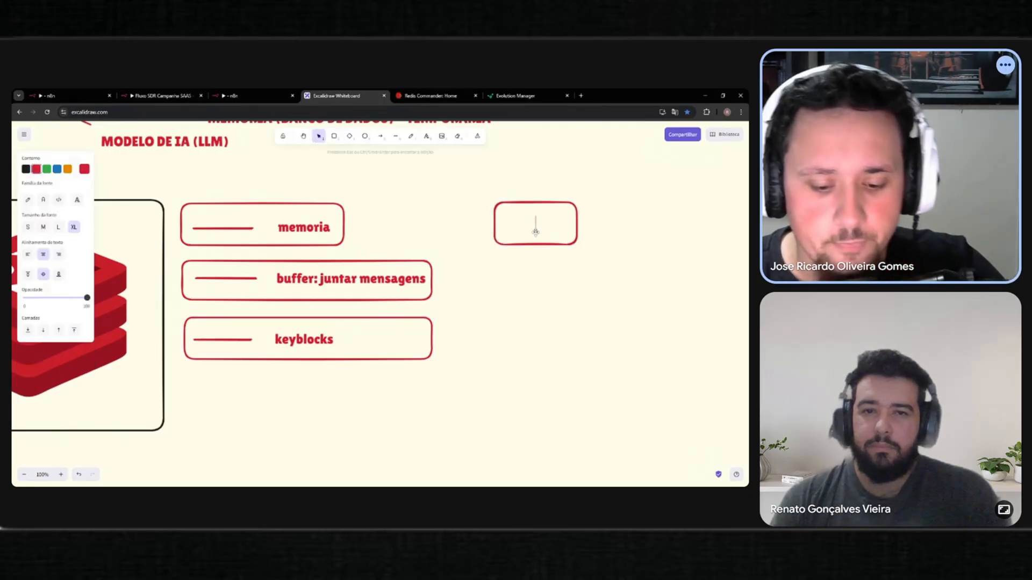
type("inter")
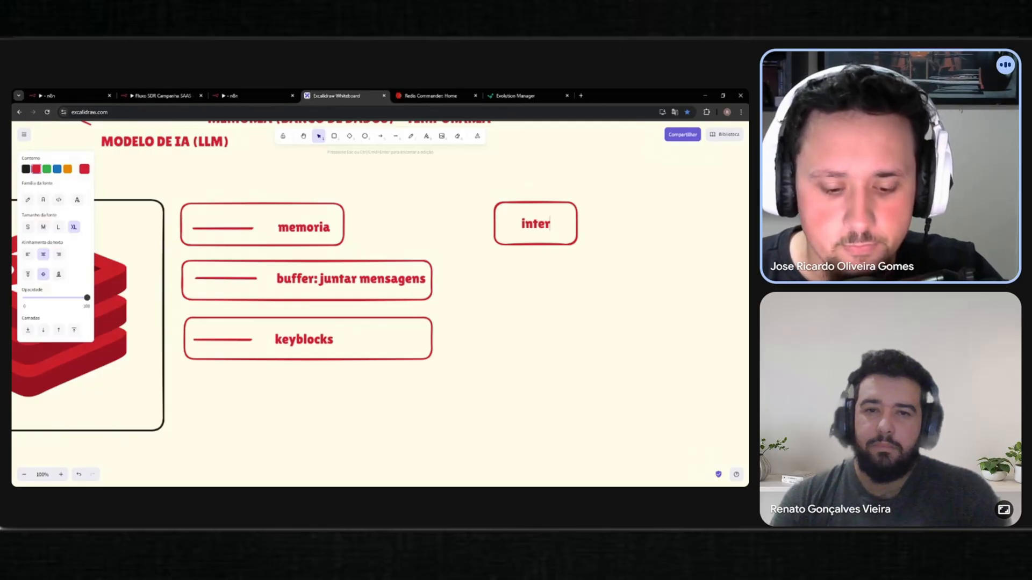
type("venção humana")
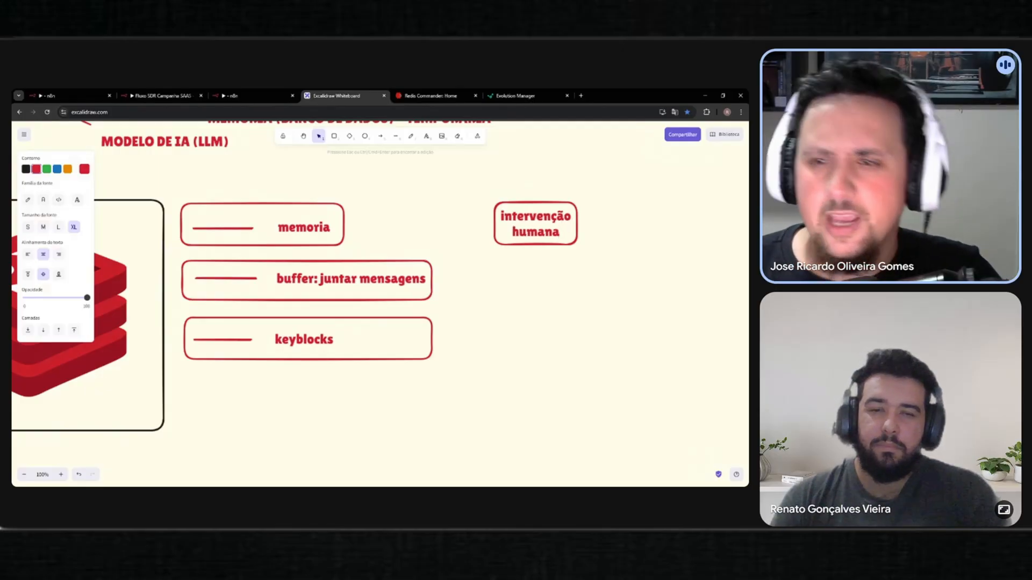
Move the "intervenção humana" box level with the keyblocks item and connect the two with an arrow
left_click(557, 302)
left_click_drag(551, 244, 541, 230)
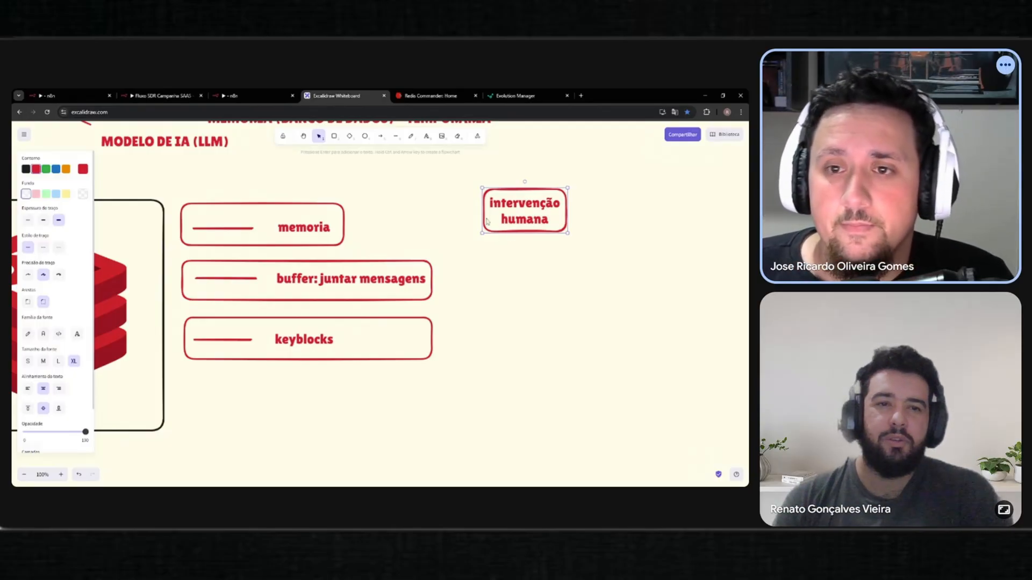
left_click(543, 268)
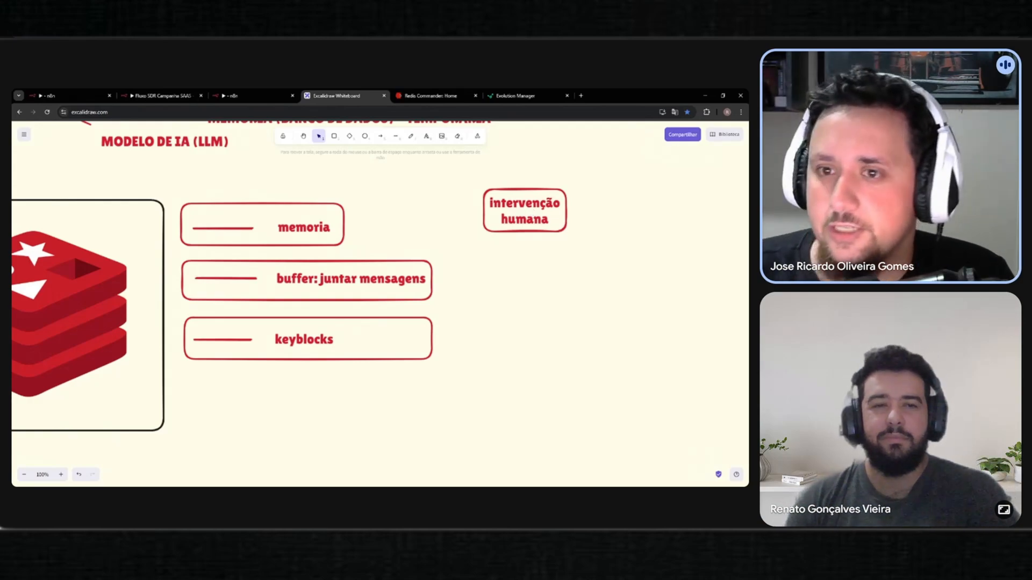
left_click_drag(508, 209, 542, 337)
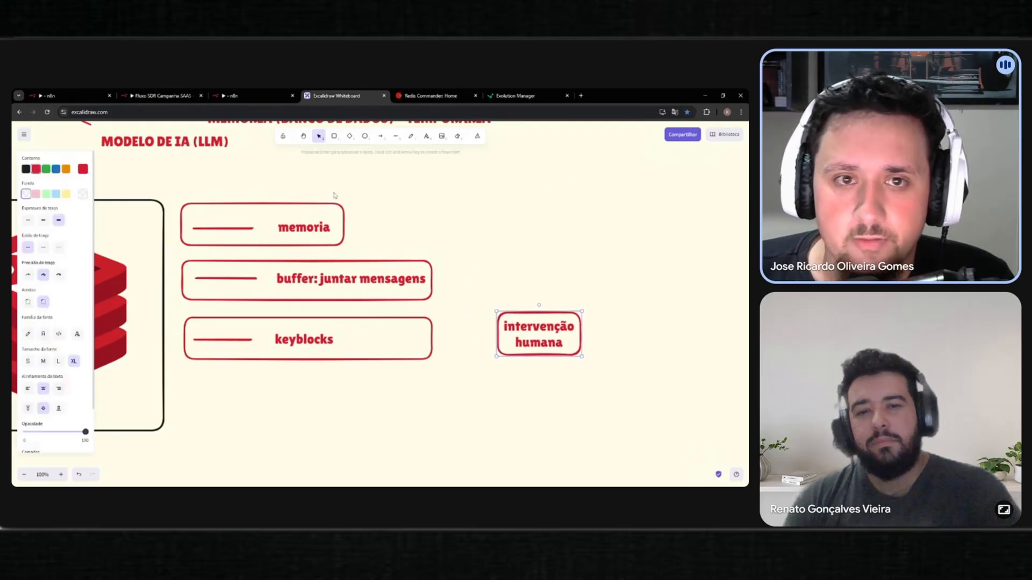
left_click(380, 136)
left_click_drag(433, 341, 494, 335)
Switch to the Fluxo SDR Campanha SAAS workflow and examine its key block section, glancing briefly at Atendimento Simples Demo - 01
left_click(162, 96)
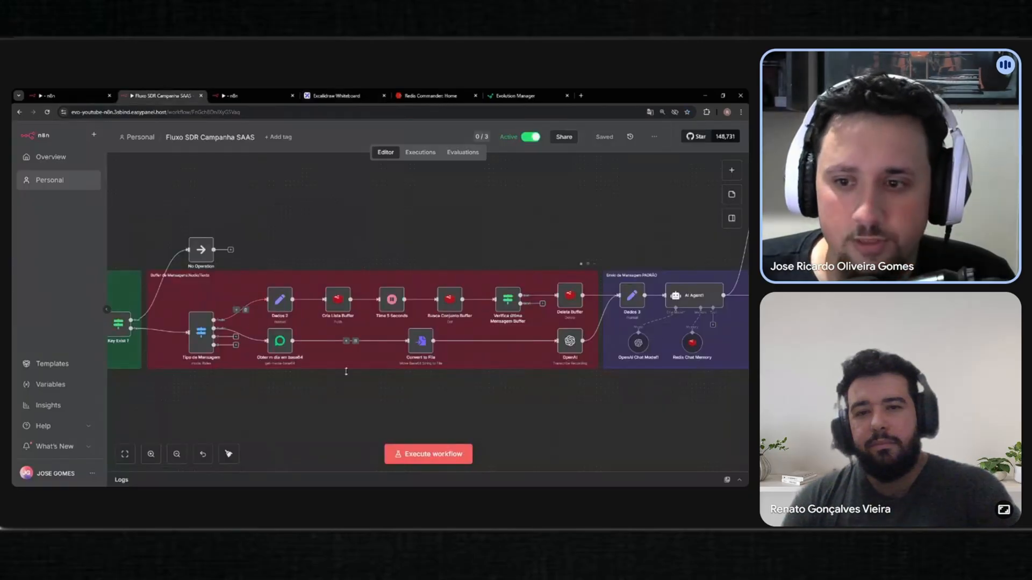
left_click(125, 454)
scroll(233, 352, "up", 5)
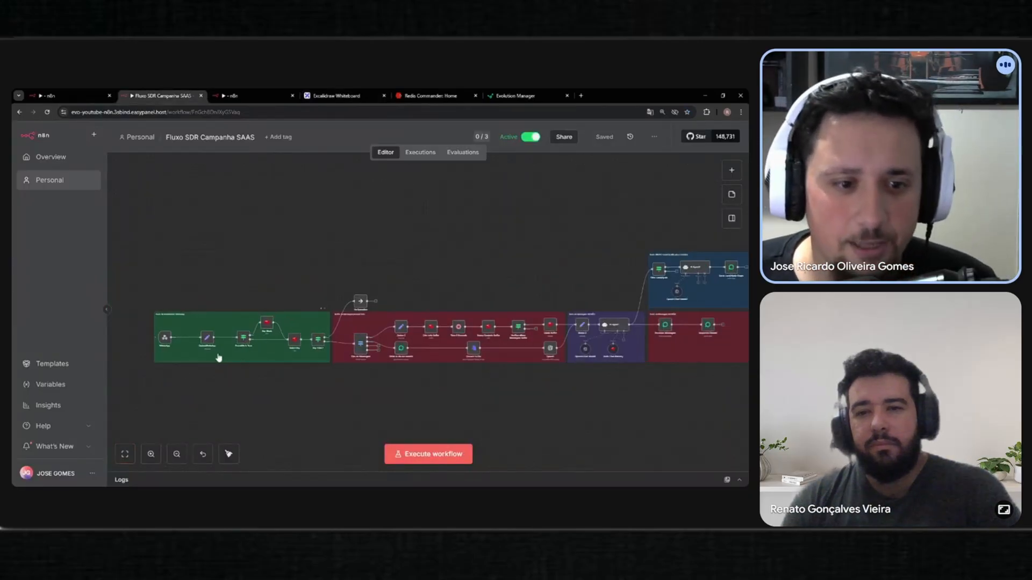
scroll(232, 352, "up", 3)
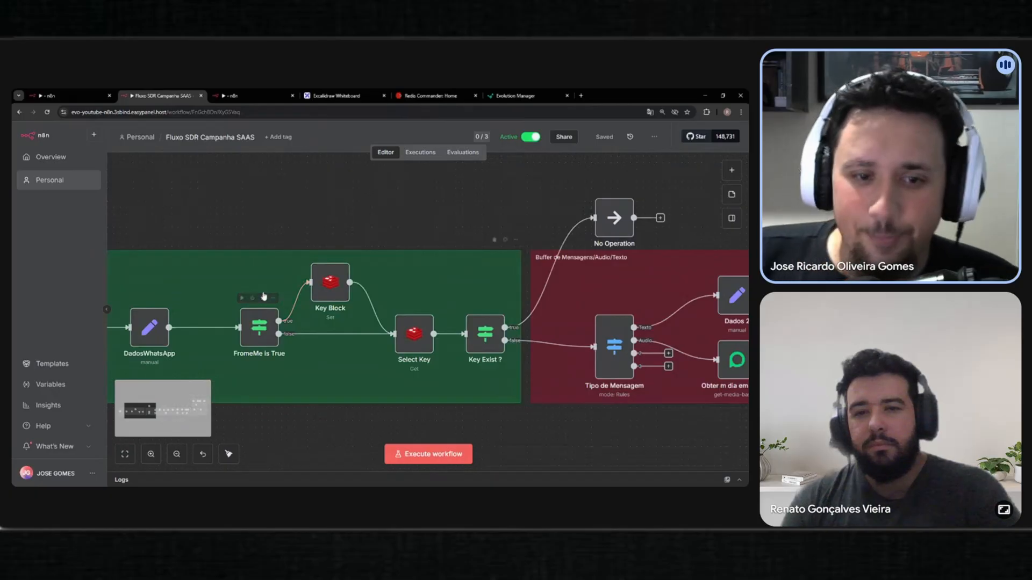
scroll(265, 297, "down", 1)
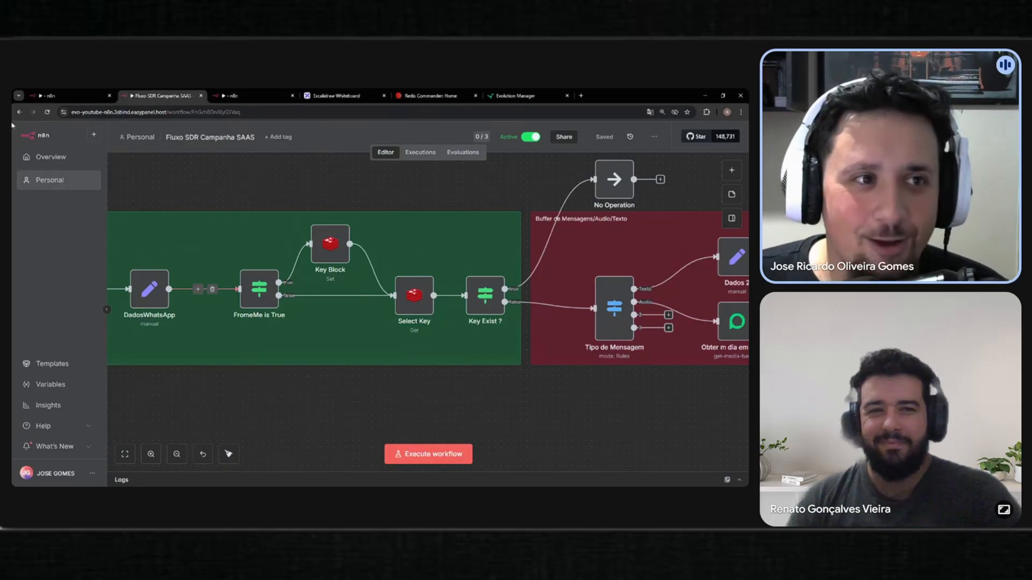
left_click(73, 96)
scroll(529, 305, "up", 5)
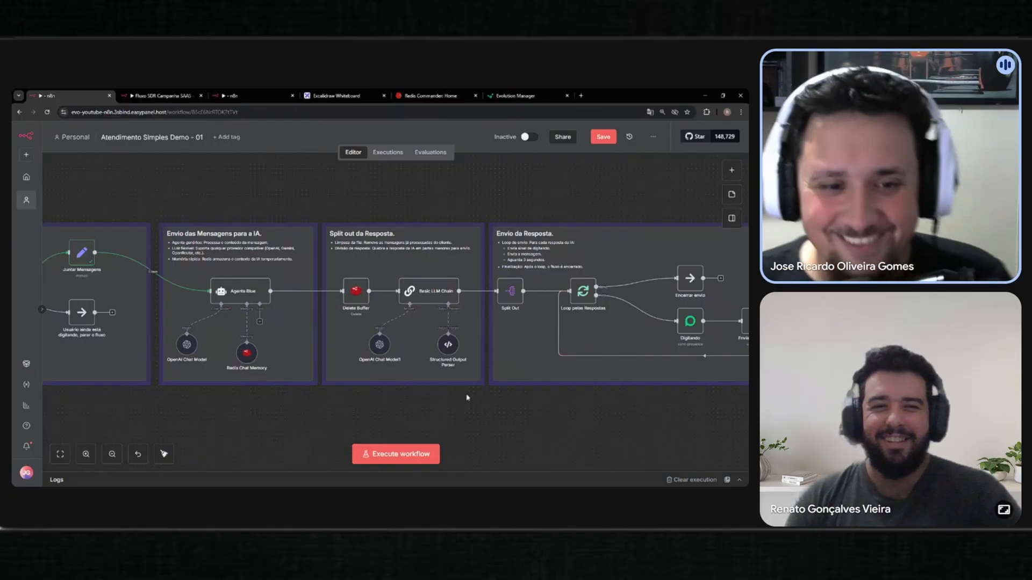
left_click(152, 94)
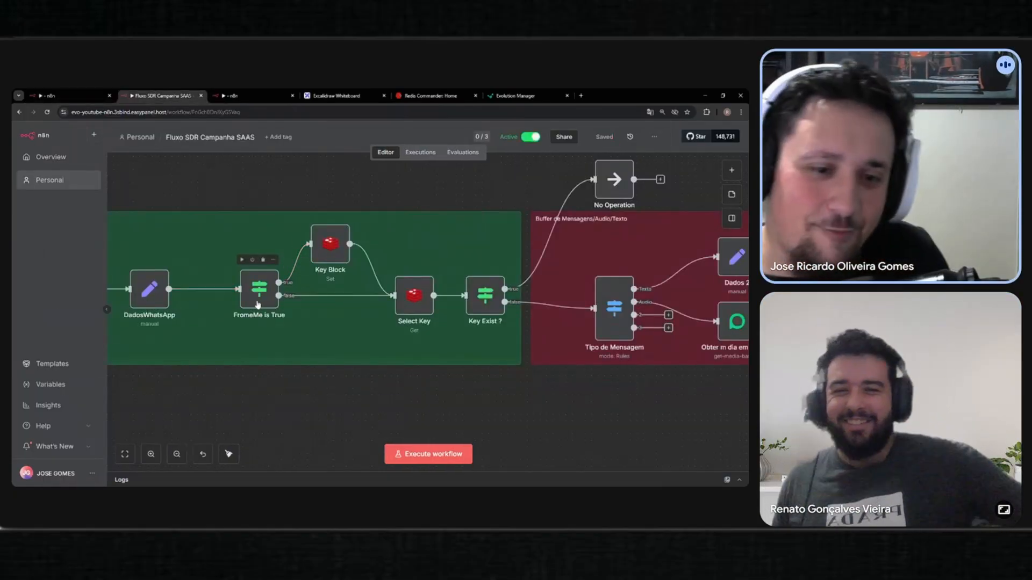
Check the condition of the FromeMe is True node and highlight the Key Block node on its true branch
double_click(258, 293)
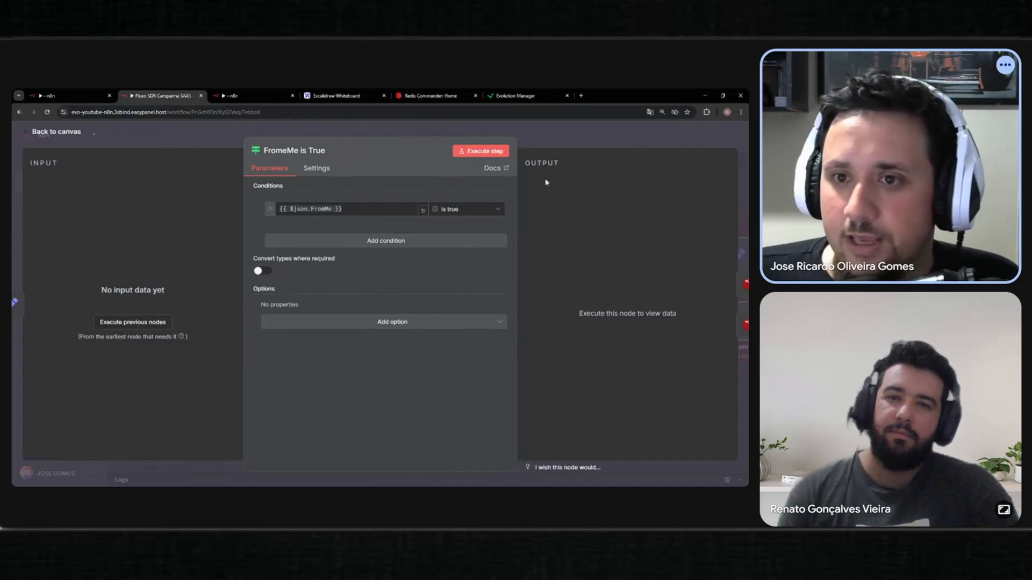
left_click(550, 141)
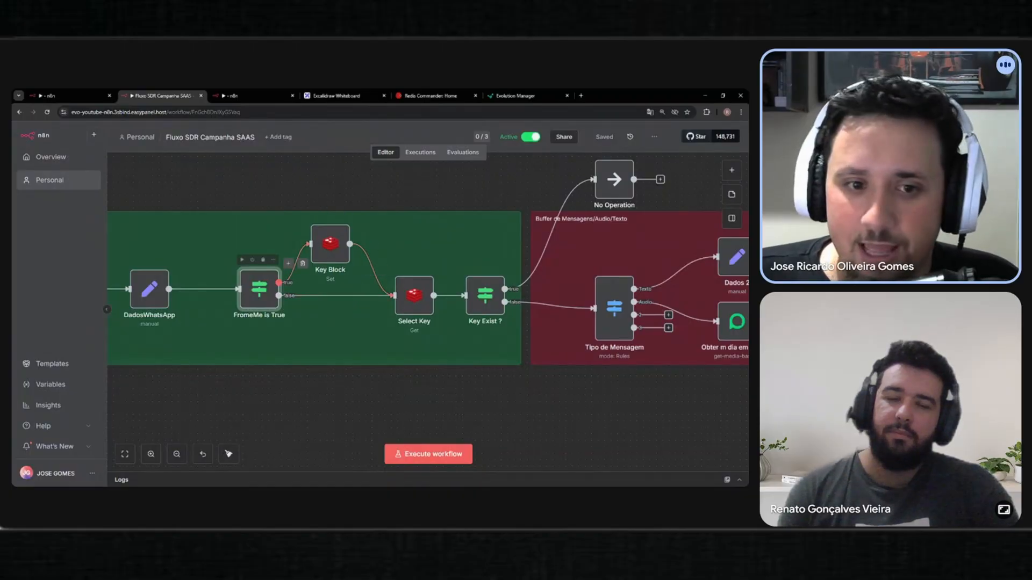
left_click_drag(292, 196, 378, 291)
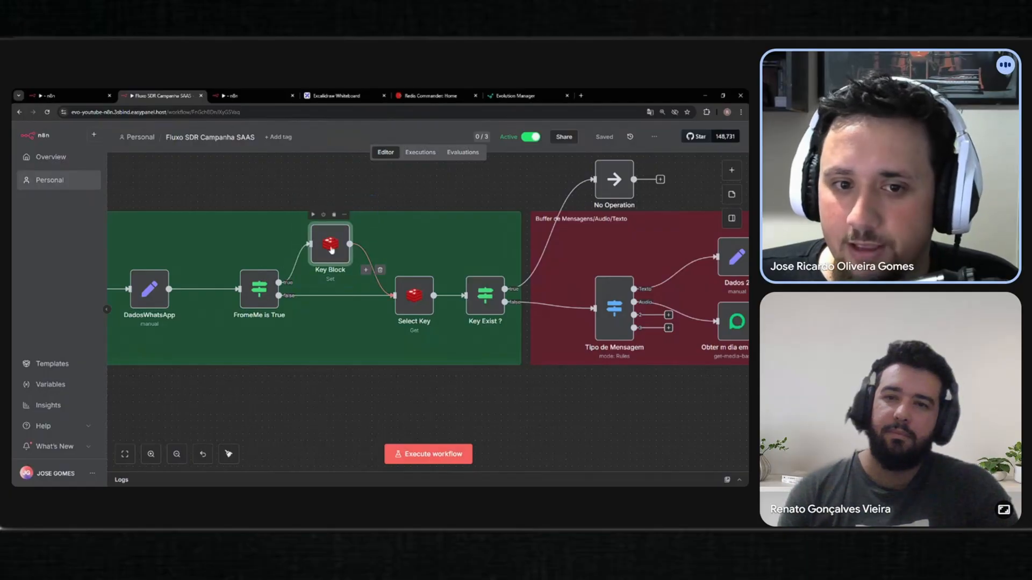
Open the Key Block node and examine its key expression, highlighting the 'BloquearAgente:' prefix, the plus sign and the WhatsApp remoteJid reference
key("Return")
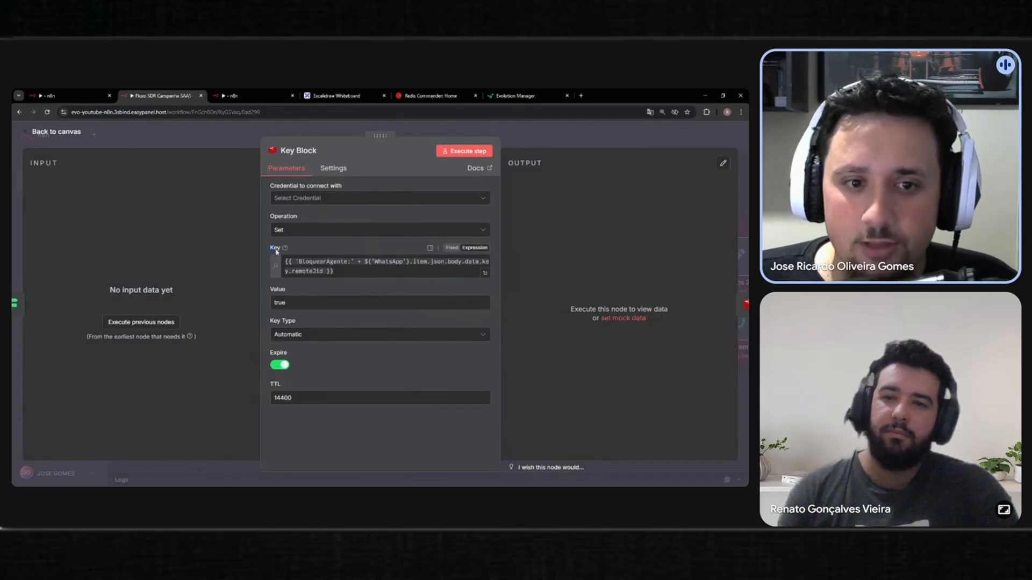
left_click(334, 271)
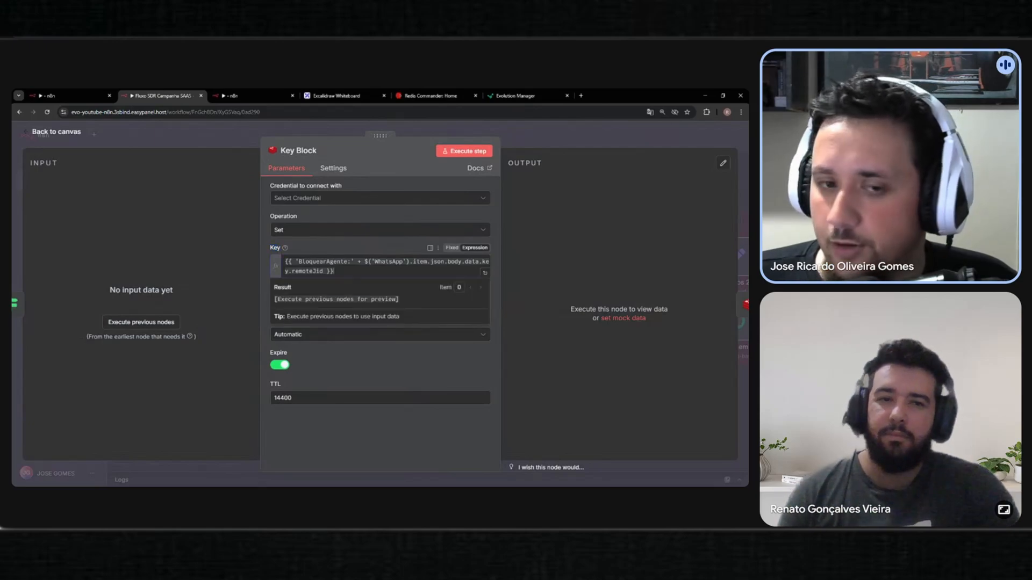
mouse_move(334, 271)
left_mouse_down()
mouse_move(286, 261)
mouse_move(324, 262)
left_mouse_up()
left_click(319, 252)
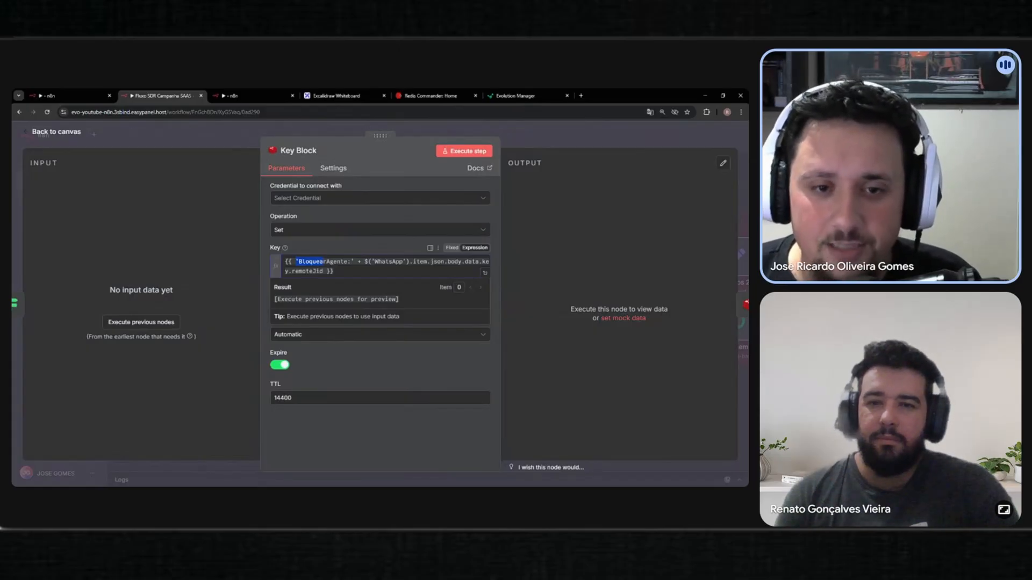
left_click(340, 261)
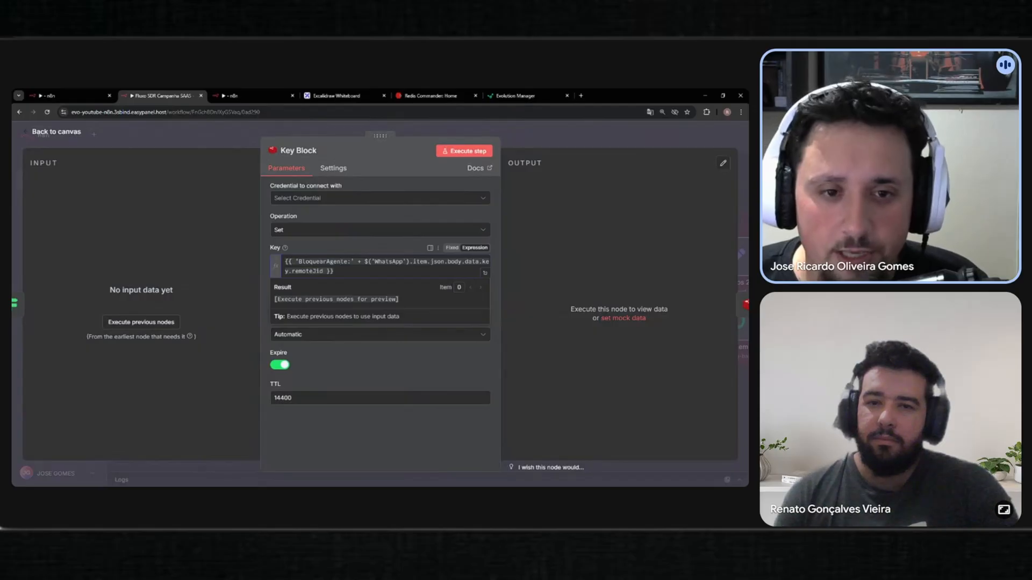
left_click_drag(295, 262, 344, 262)
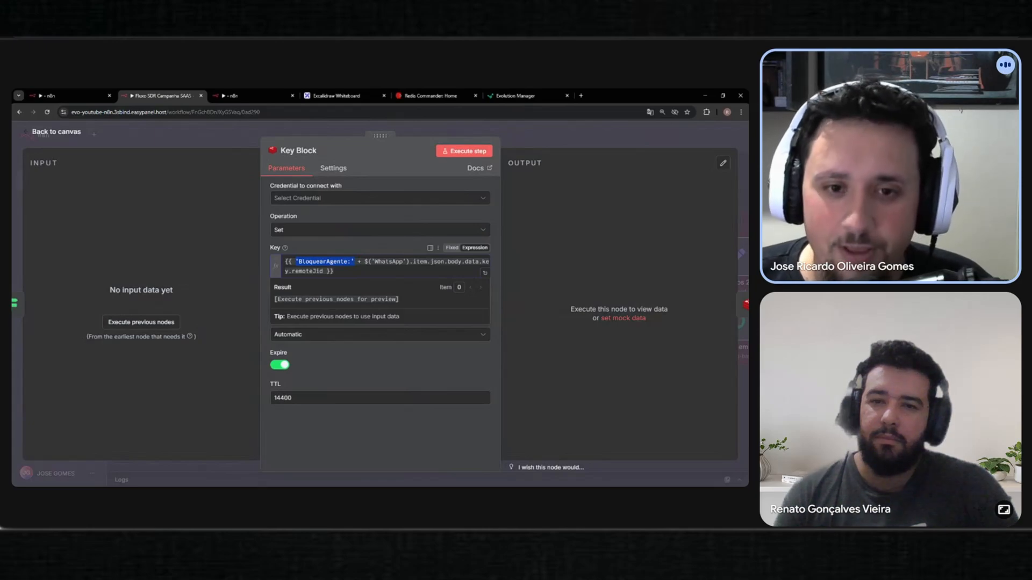
left_click(358, 262)
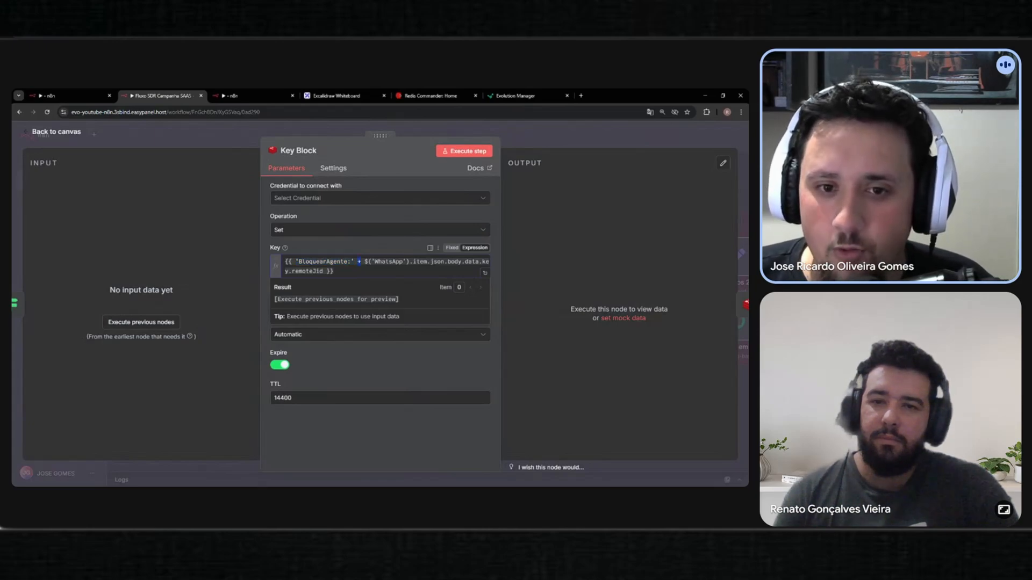
left_click_drag(364, 262, 337, 272)
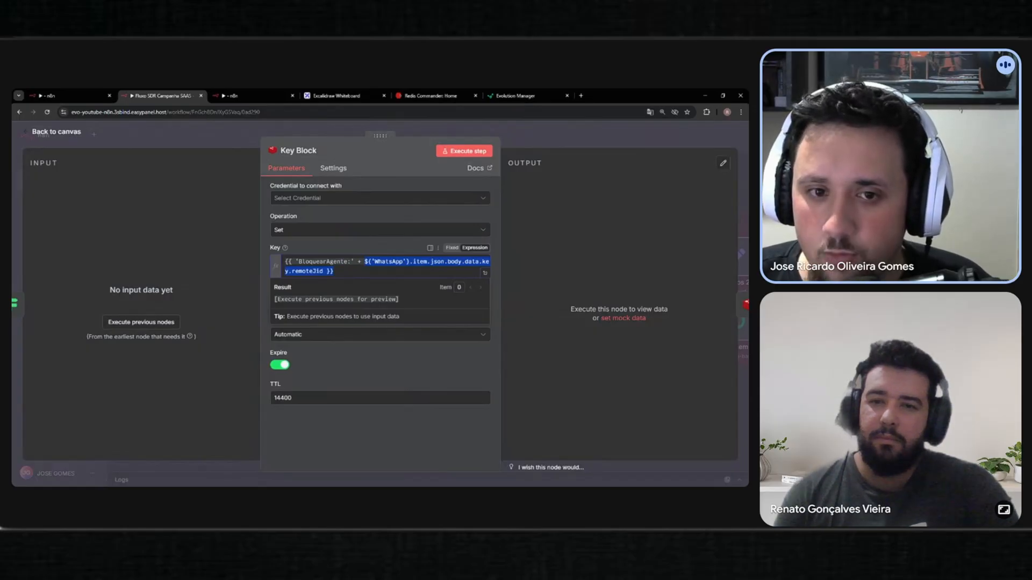
left_click(335, 271)
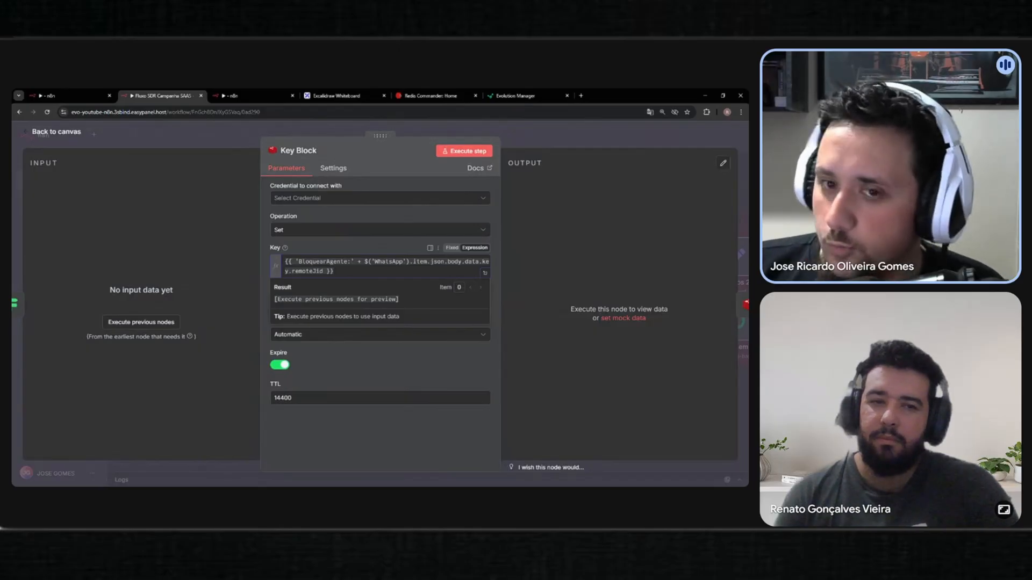
Review the Key Block node's Value, Expire and TTL settings, and return to the workflow canvas
left_click(344, 367)
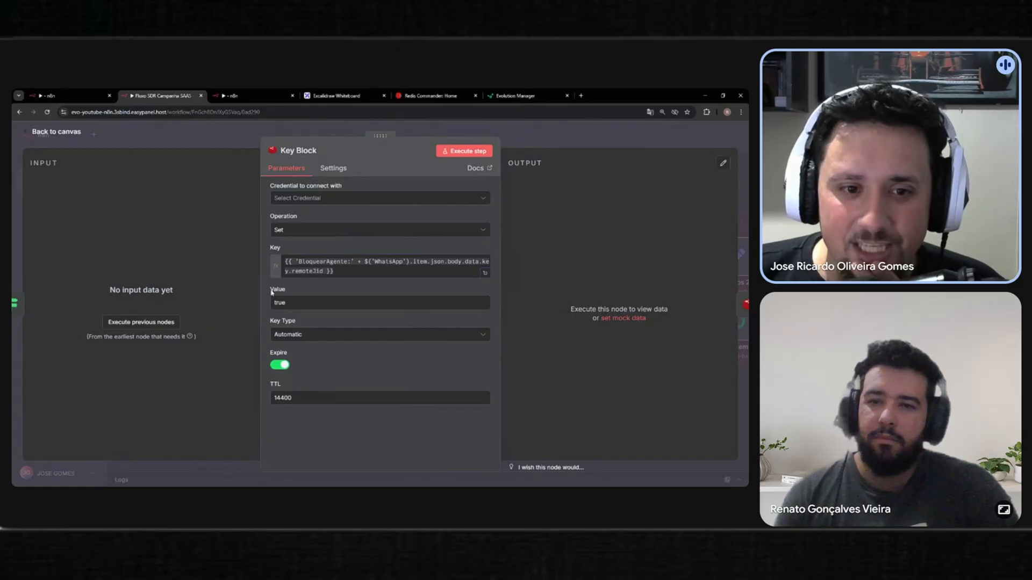
left_click_drag(274, 290, 308, 295)
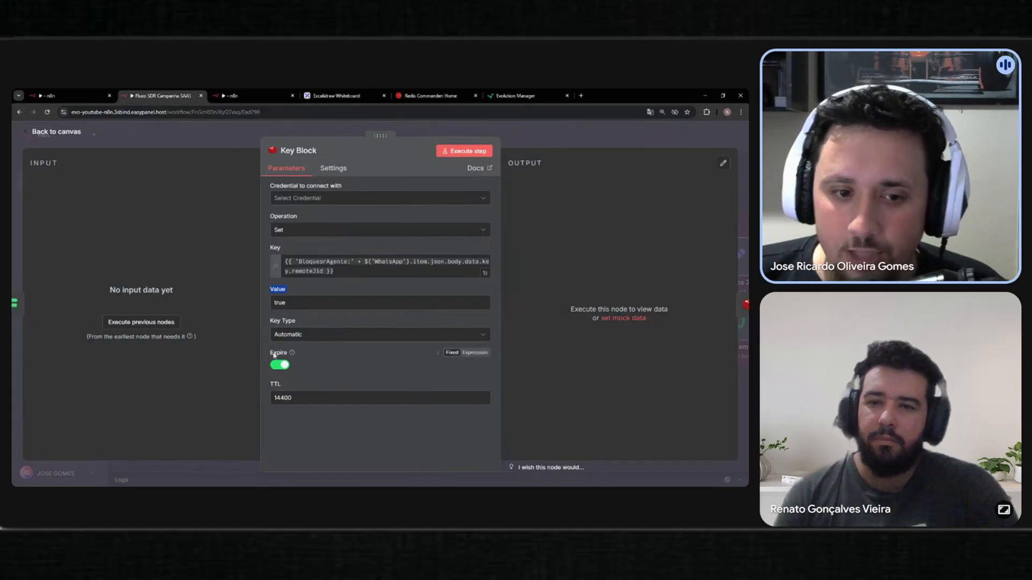
left_click_drag(270, 354, 288, 355)
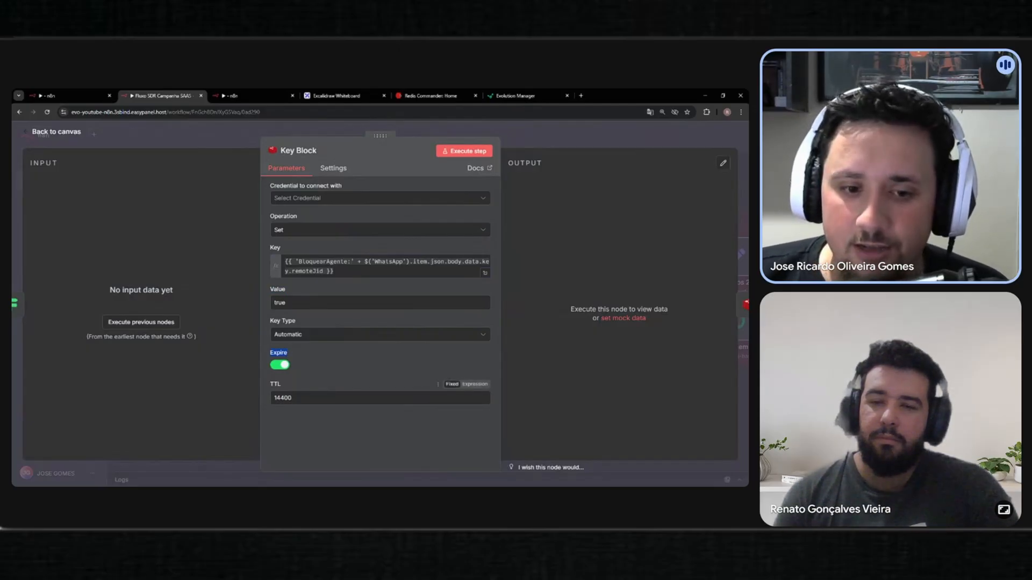
left_click_drag(274, 398, 280, 397)
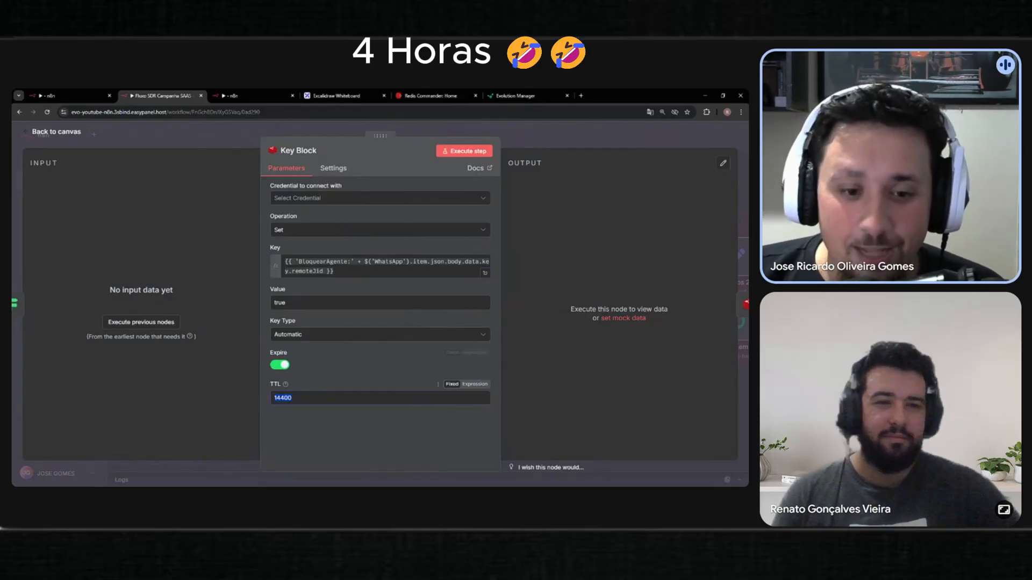
left_click(223, 134)
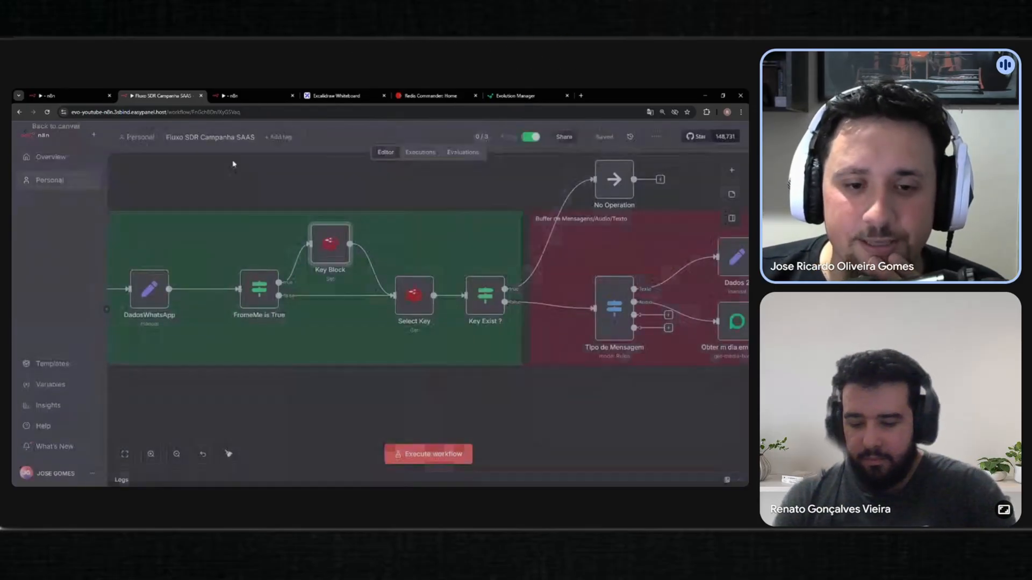
Show the whole SDR workflow, highlight the area around Key Block, examine the opening section and switch to the Atendimento Simples Demo - 01 workflow
left_click(124, 454)
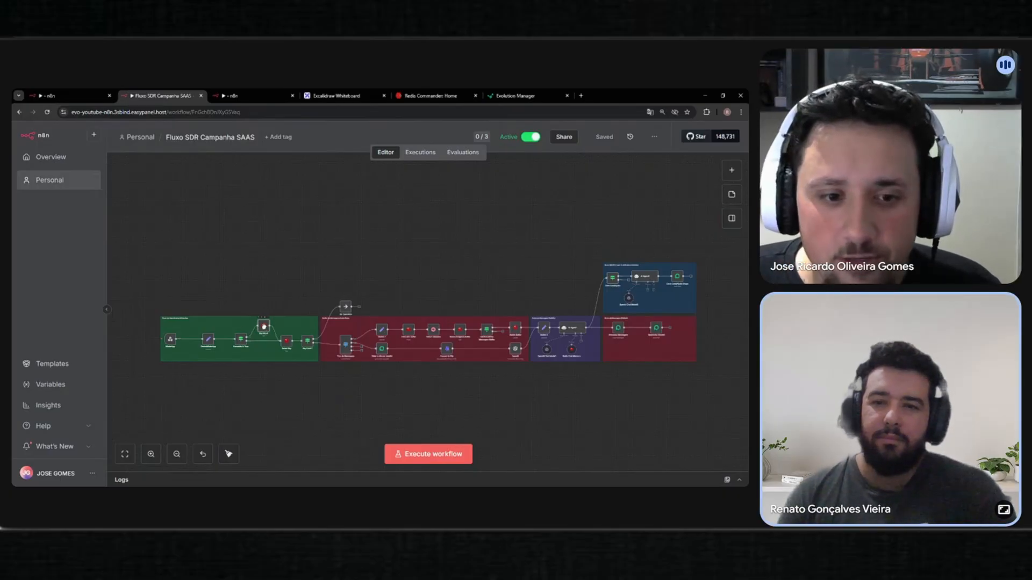
left_click(264, 328)
left_click_drag(239, 301, 287, 346)
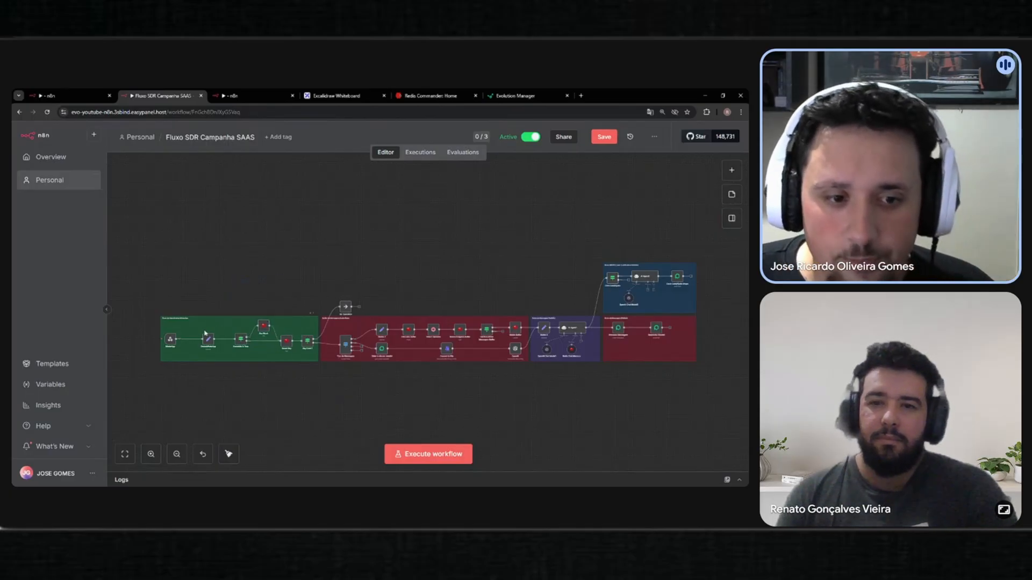
scroll(195, 344, "up", 2)
scroll(197, 342, "up", 1)
scroll(209, 326, "down", 5)
scroll(190, 334, "up", 3)
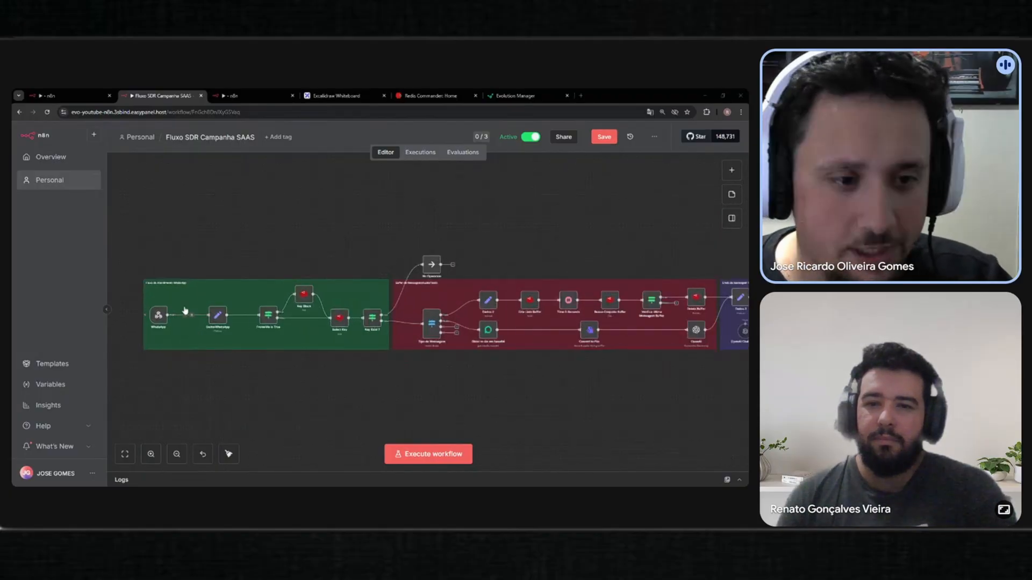
left_click(75, 95)
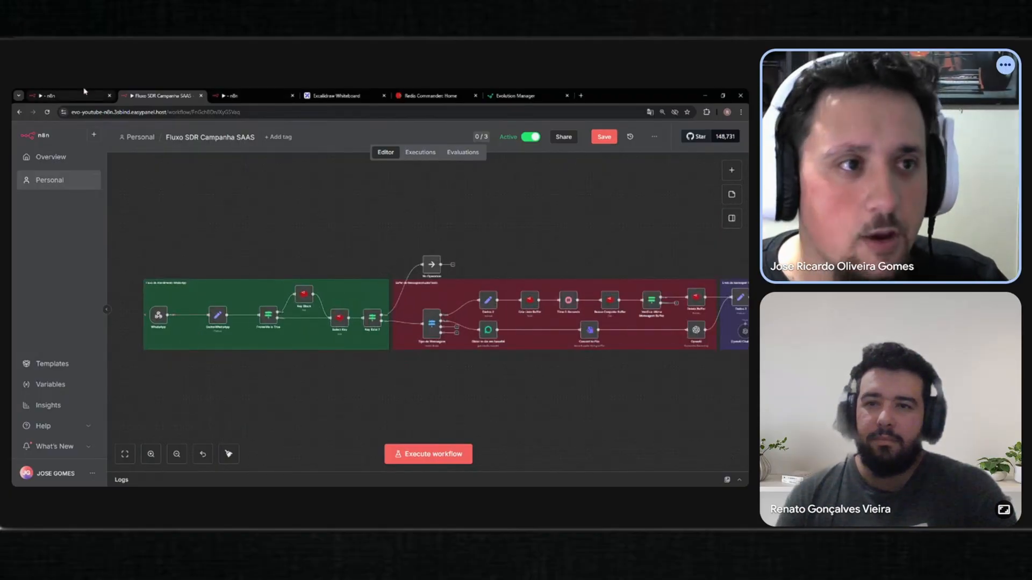
Switch to the Excalidraw whiteboard, paste the workflow screenshot above 'intervenção humana', and draw a red arrow over it from WhatsApp to FromeMe is True
left_click(337, 95)
key("ctrl+v")
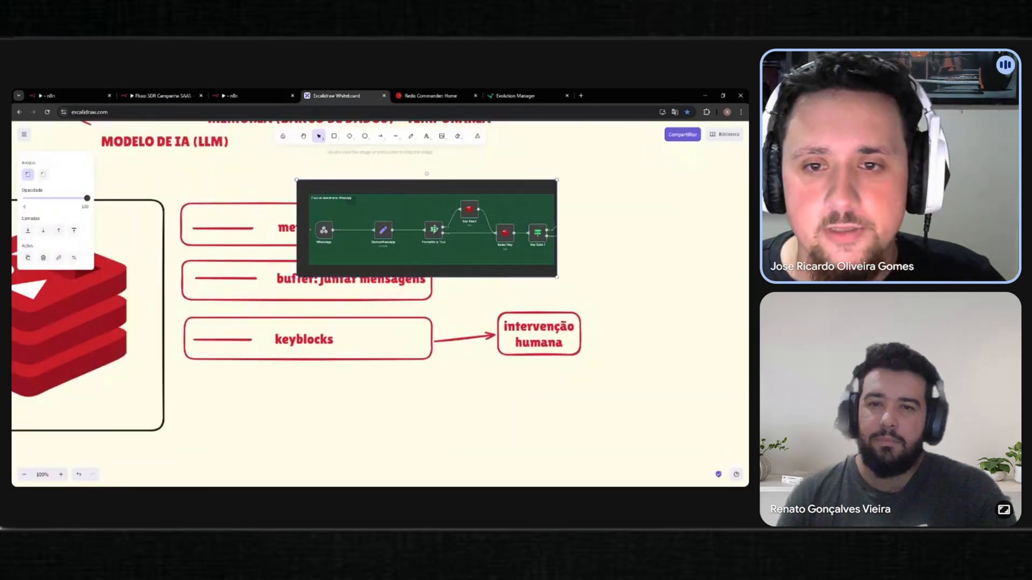
left_click(380, 137)
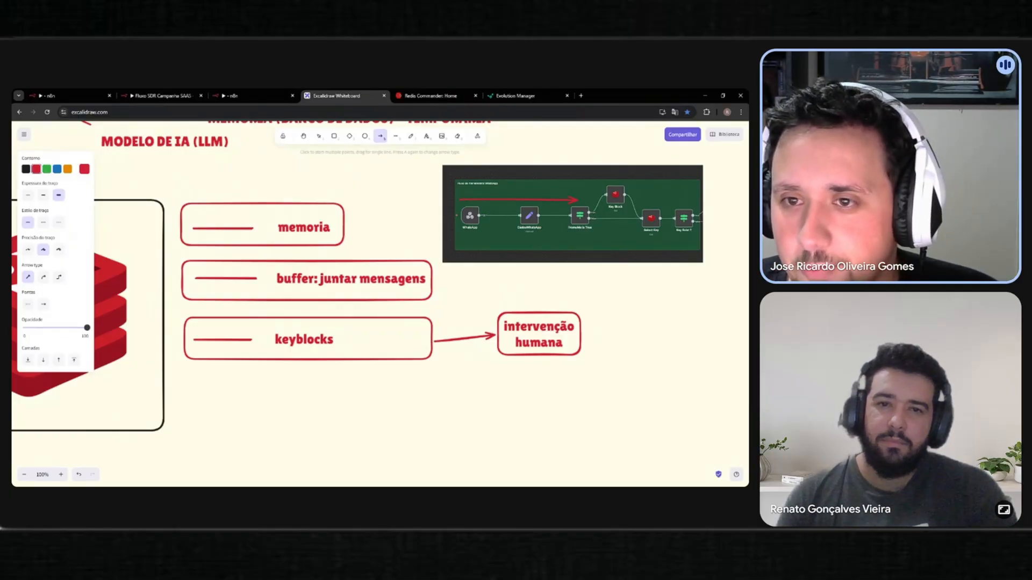
left_click_drag(578, 199, 581, 199)
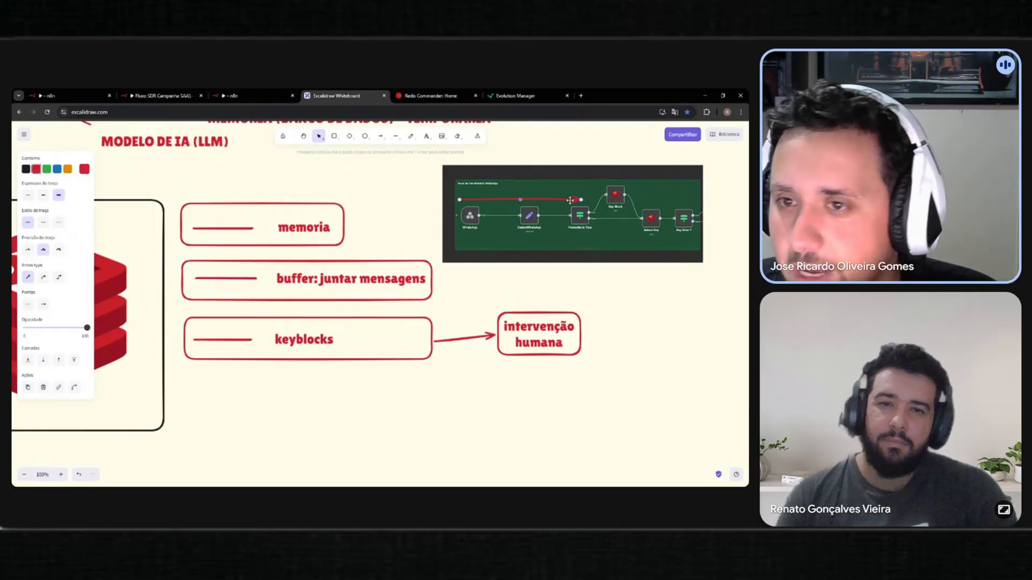
left_click(558, 185)
Trace the human-intervention path with red arrows through Key Block, the next Redis node and the final check node, exiting diagonally upward from the screenshot
left_click(380, 136)
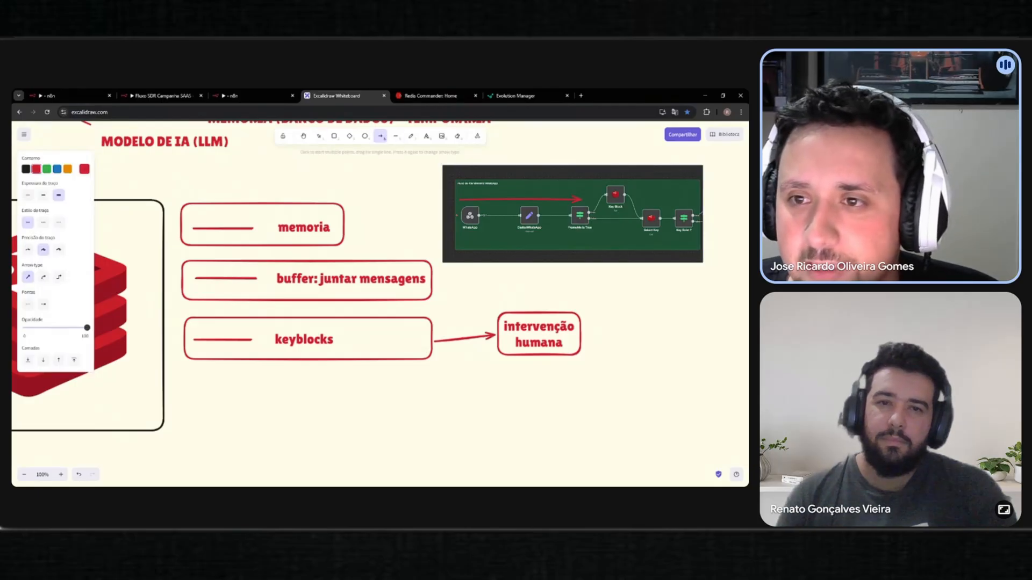
left_click(320, 137)
key("a")
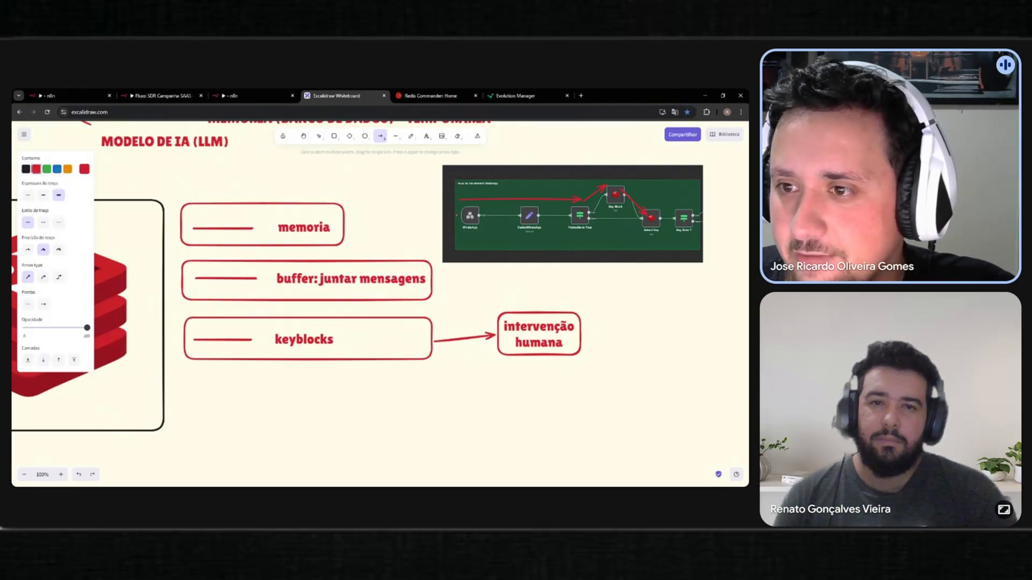
left_click_drag(647, 215, 648, 216)
left_click(381, 140)
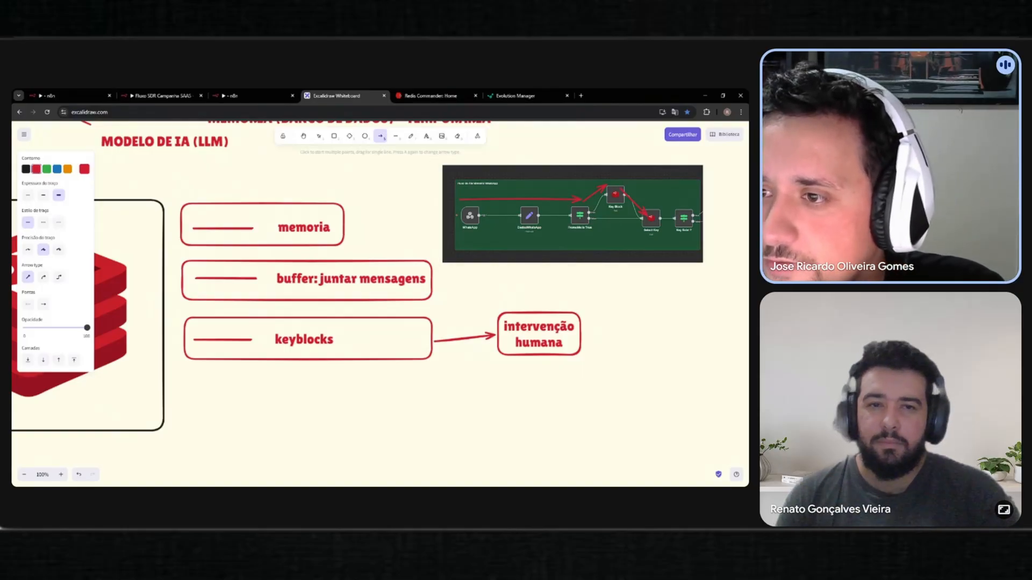
left_click_drag(688, 215, 690, 217)
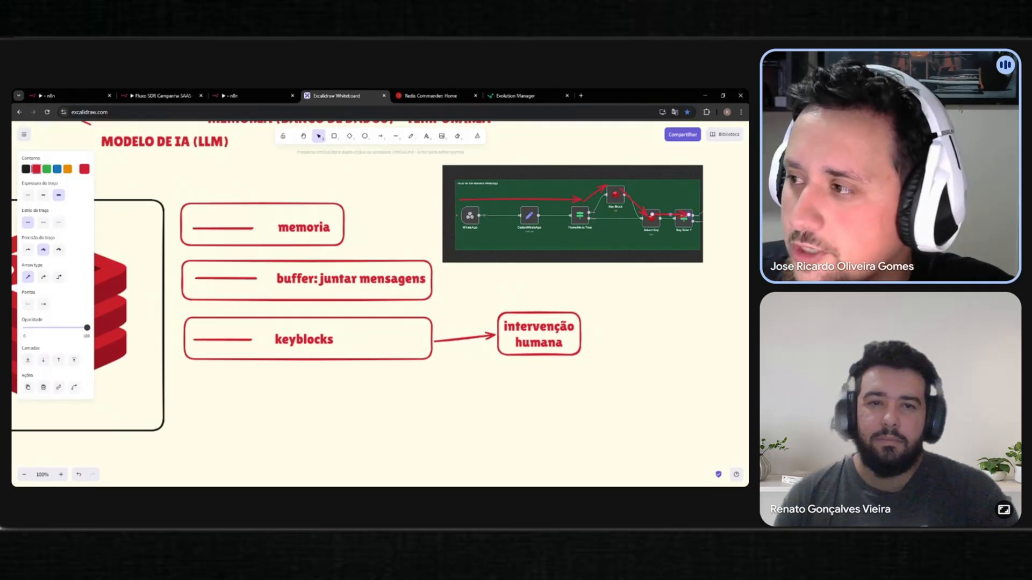
left_click(380, 138)
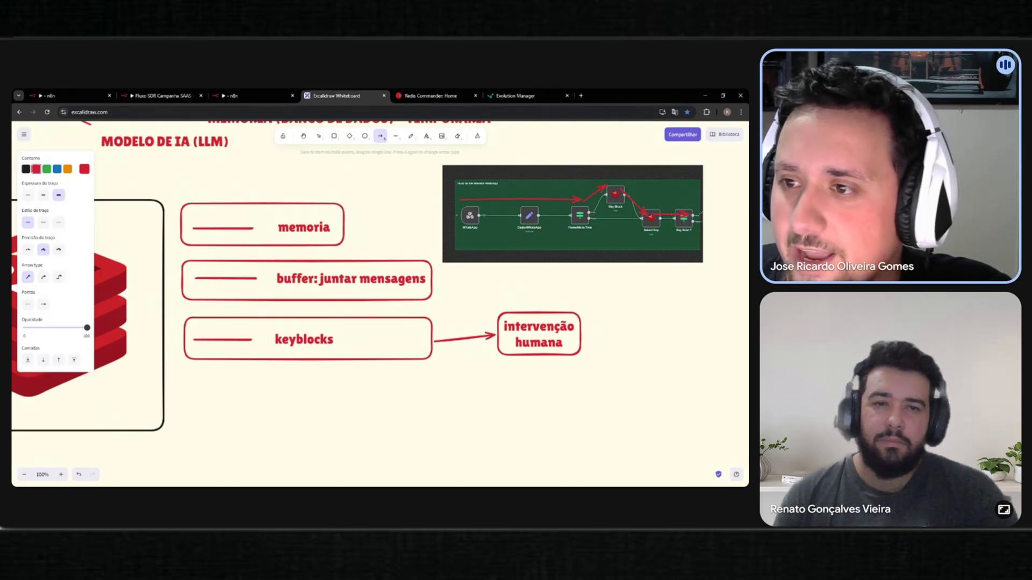
left_click_drag(688, 215, 717, 190)
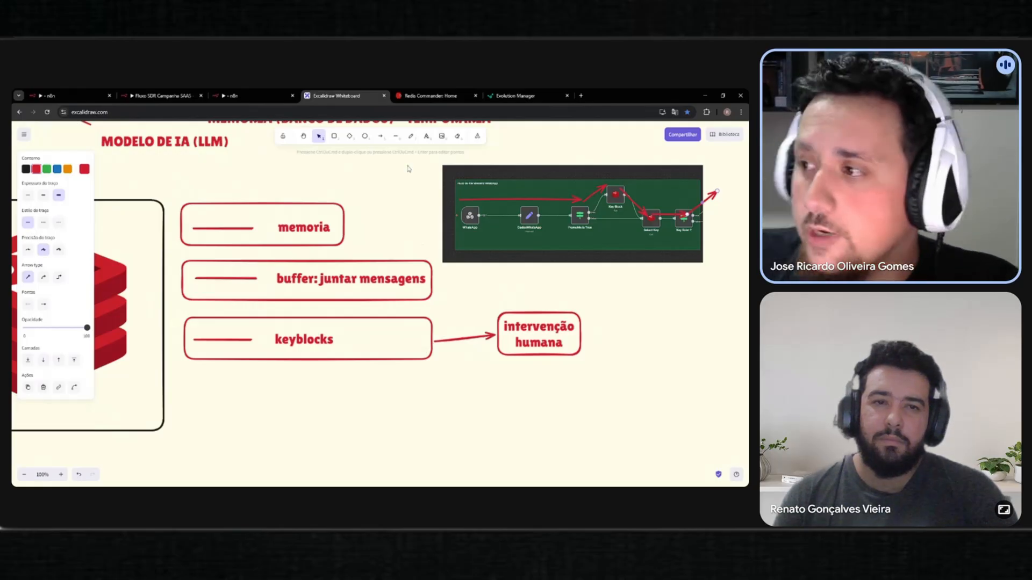
Draw a second arrow path beneath the nodes, from WhatsApp past FromeMe is True to the final check node, skipping Key Block and exiting diagonally upward
left_click(380, 136)
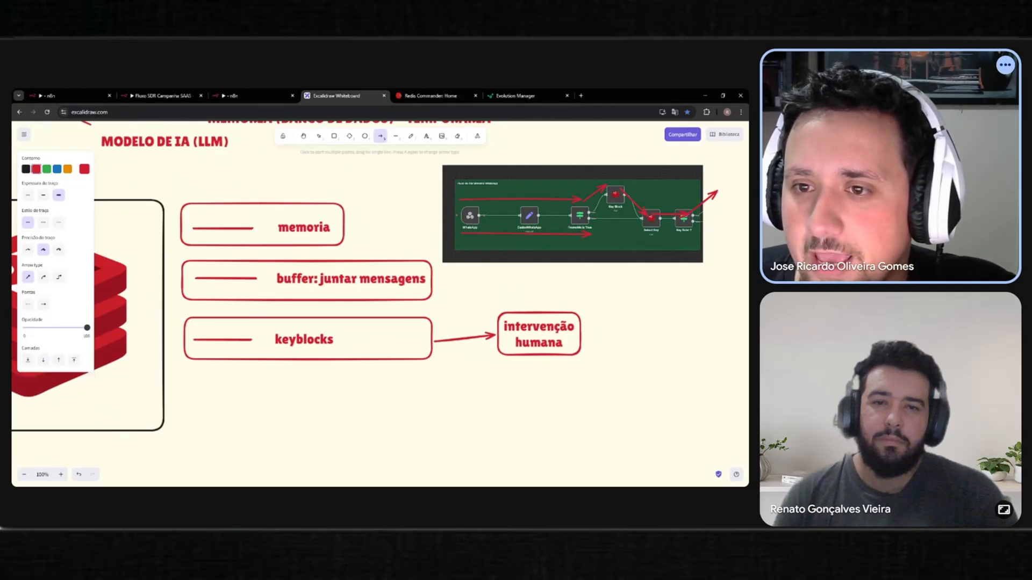
left_click_drag(586, 234, 587, 234)
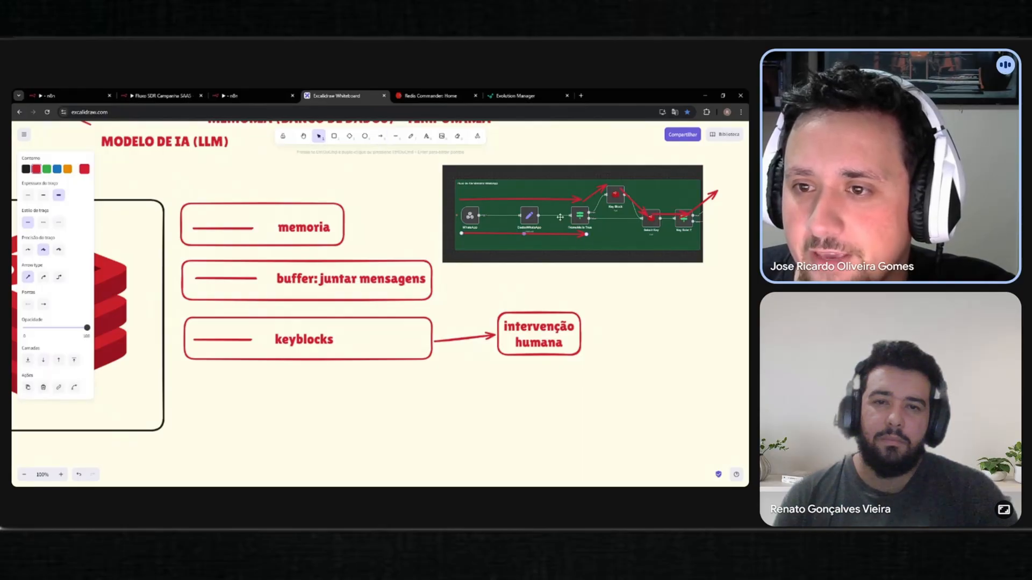
left_click(383, 138)
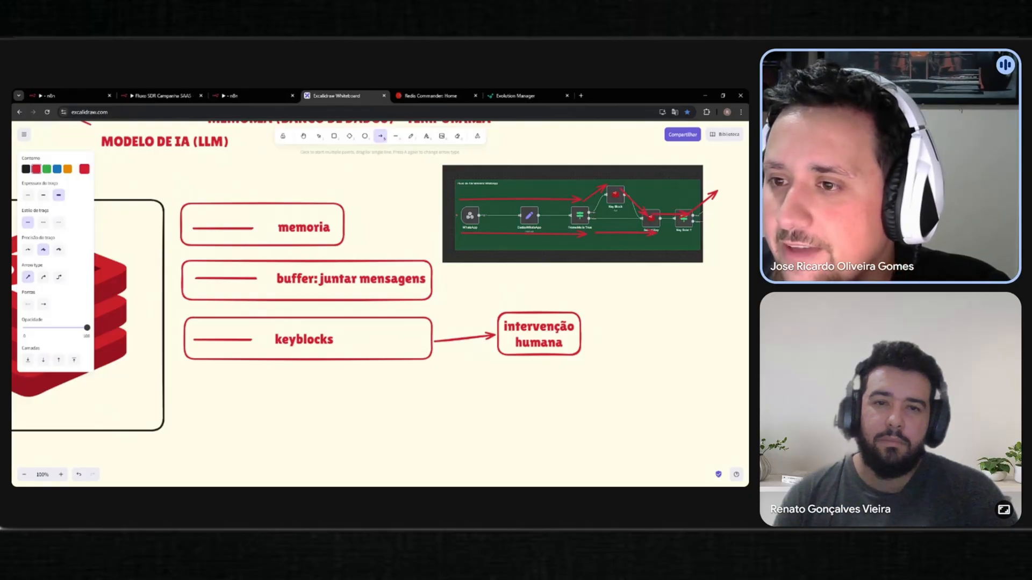
left_click_drag(657, 233, 658, 233)
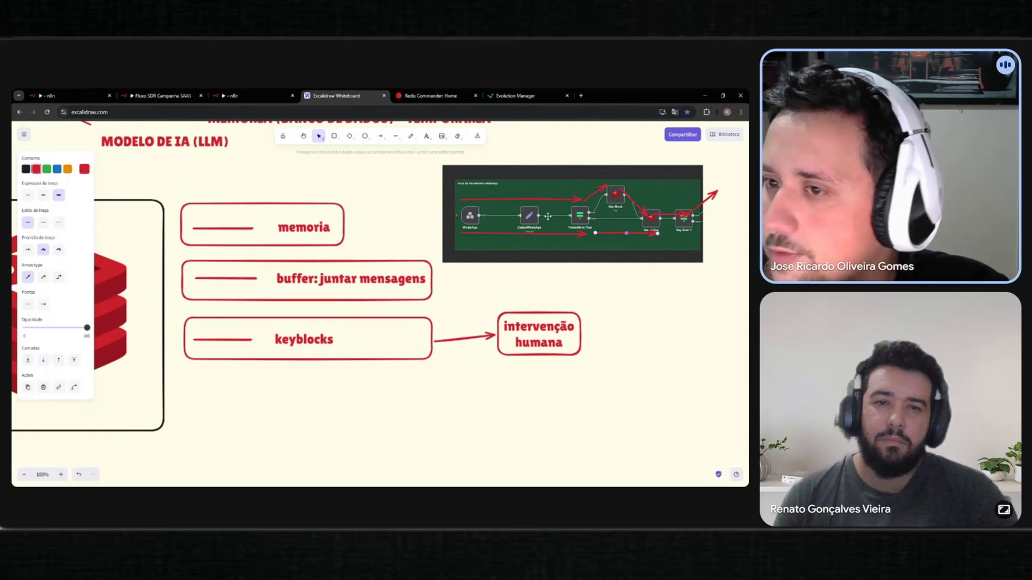
left_click(381, 136)
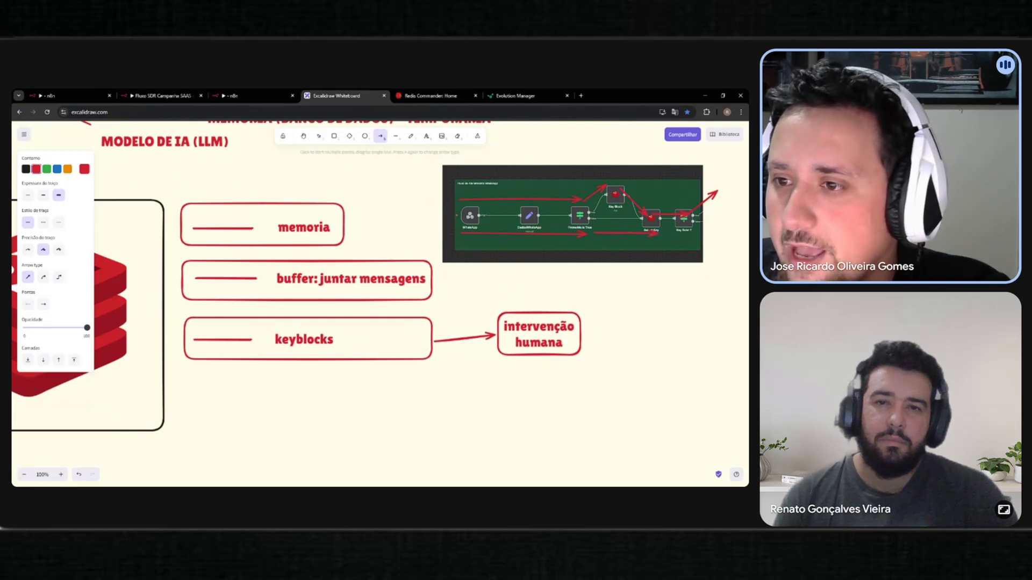
left_click_drag(660, 237, 679, 237)
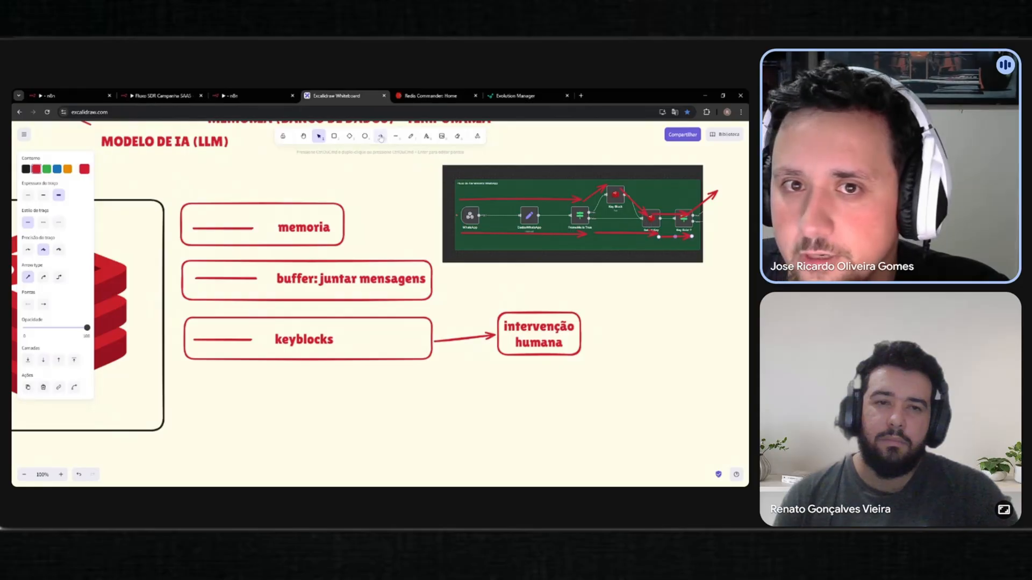
left_click_drag(680, 241, 727, 197)
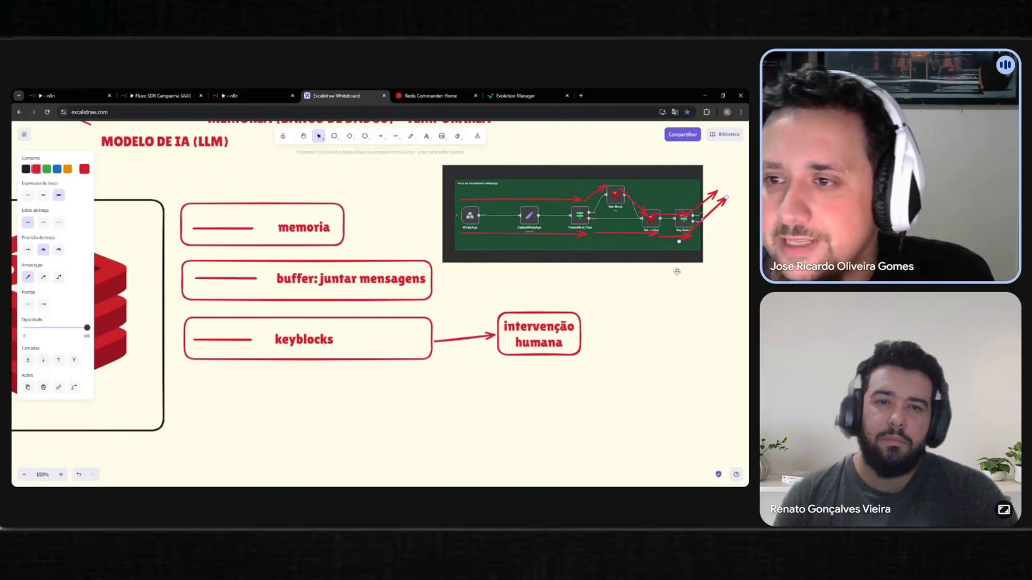
Look over the SDR and Atendimento Simples Demo - 01 workflows, and return to the whiteboard to show the whole 'AULA 3 – n8n do ZERO' board
left_click(161, 96)
left_click(59, 95)
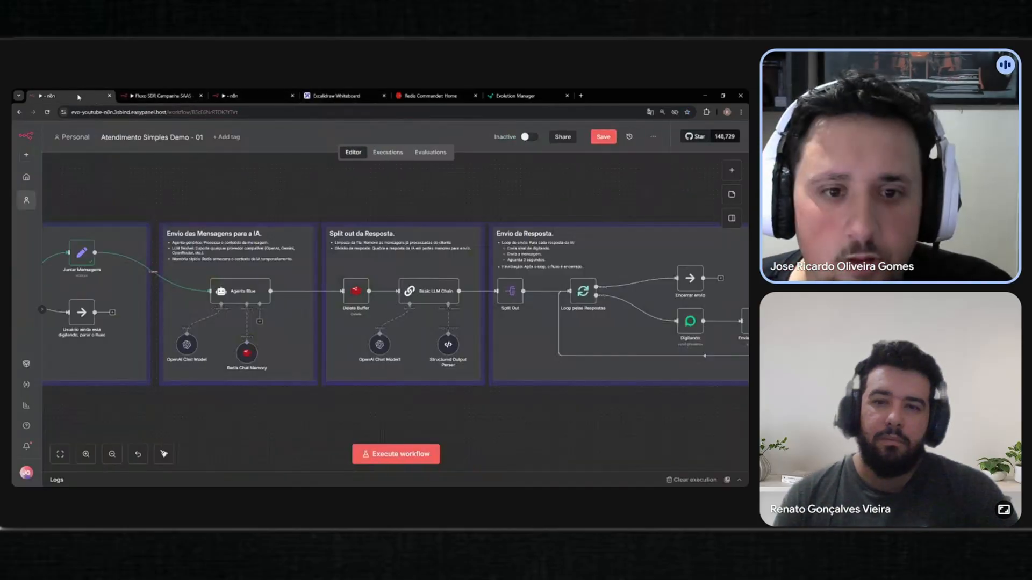
left_click(161, 96)
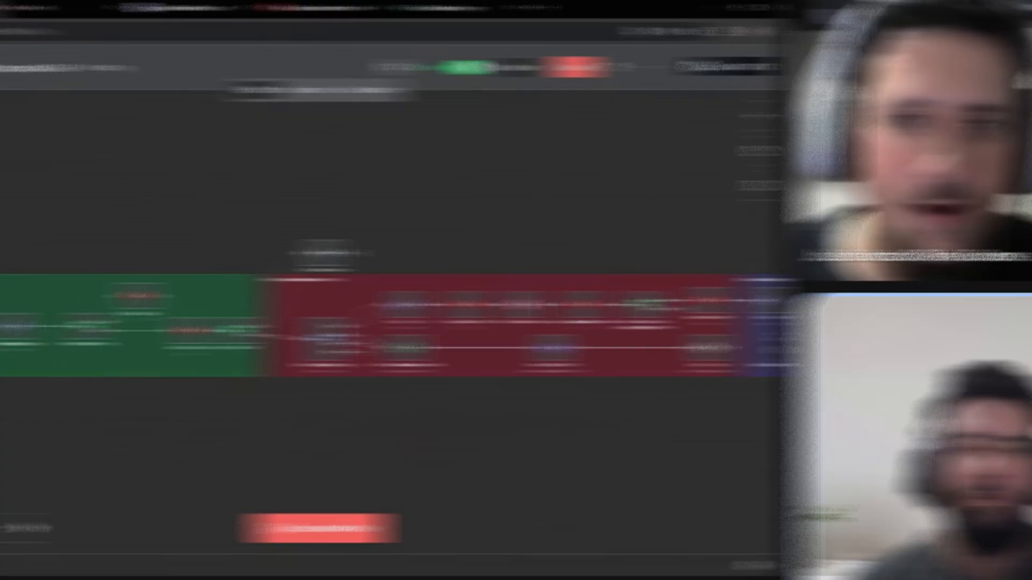
left_click(172, 8)
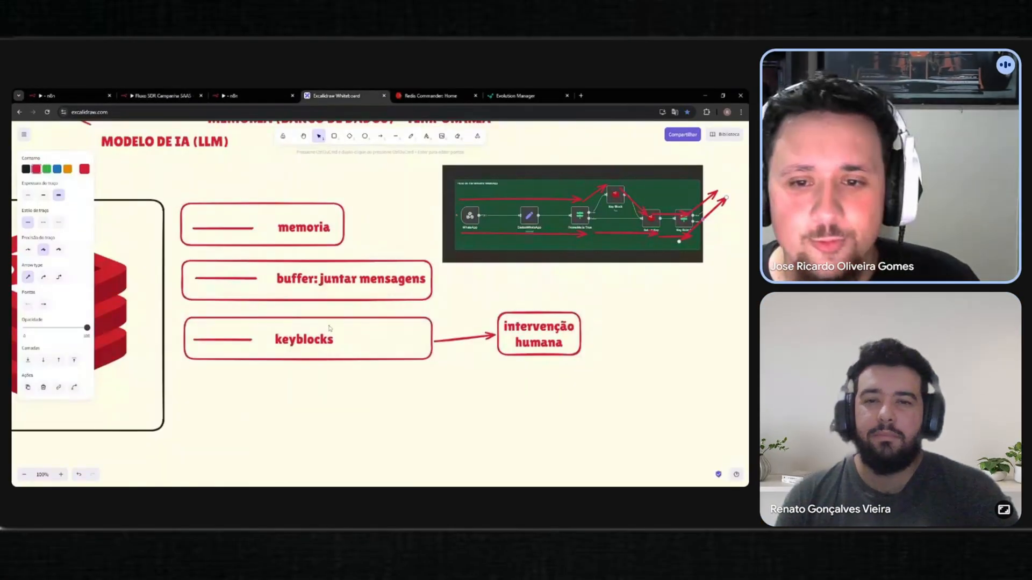
scroll(254, 330, "down", 5, "ctrl")
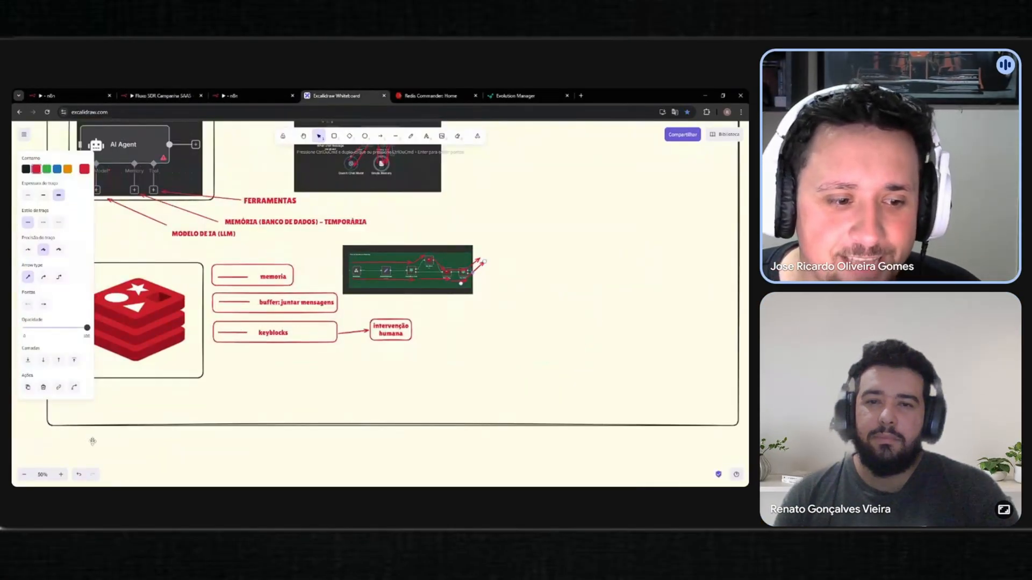
left_click(304, 136)
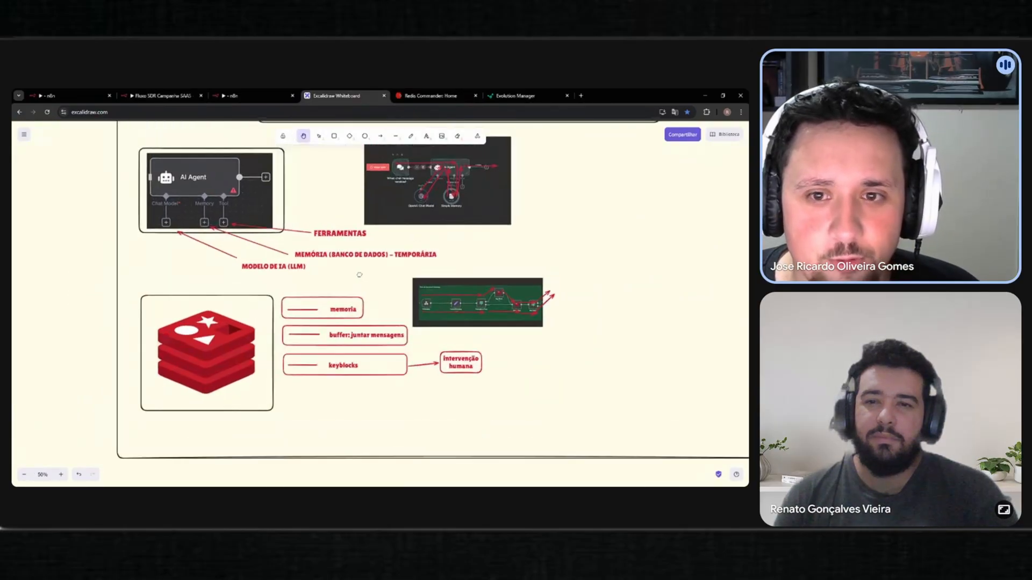
scroll(376, 266, "down", 1, "ctrl")
scroll(375, 267, "down", 1, "ctrl")
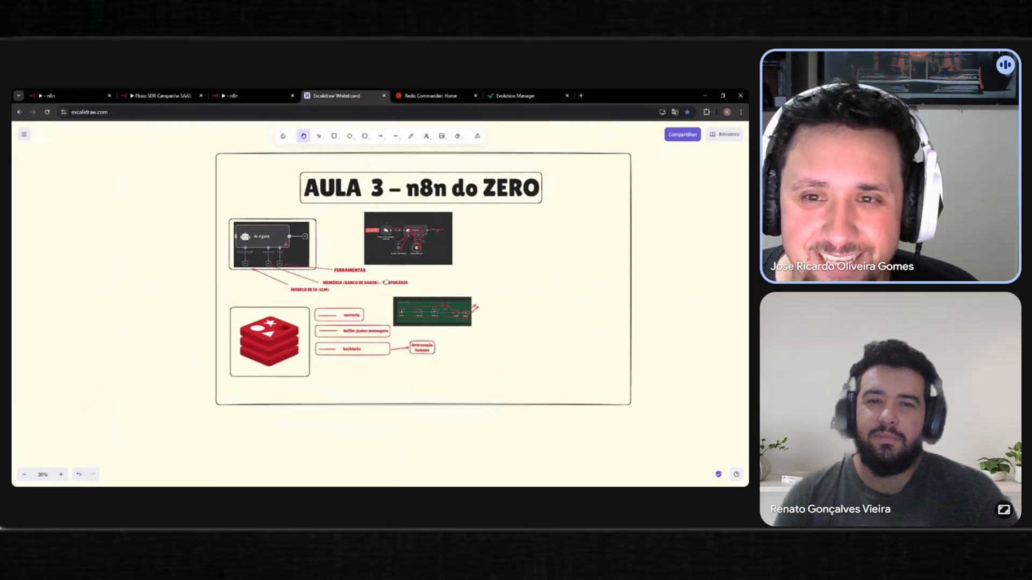